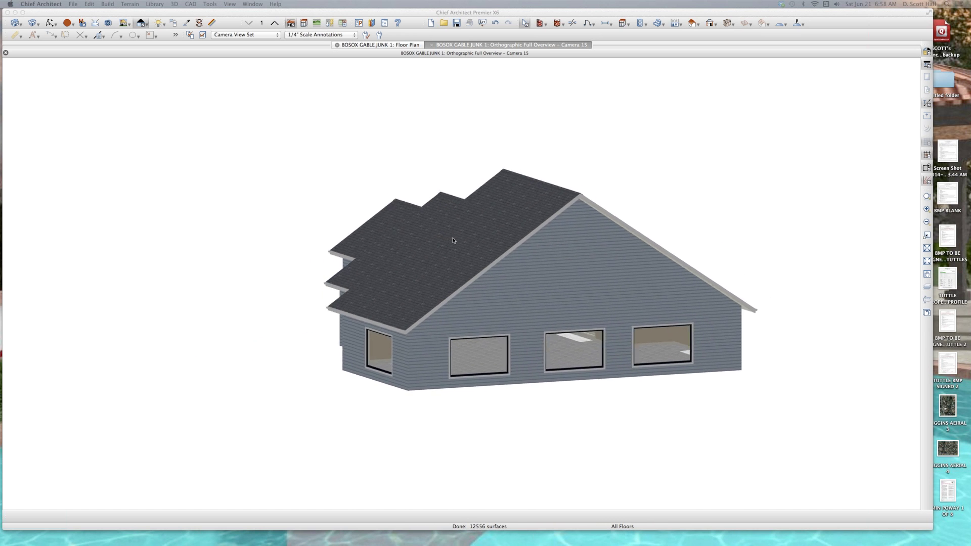
Examine the house's three stepped gable roofs, the gable walls between them and the exterior walls from all sides in the 3D overview.
{"action": "key", "text": "Right"}
{"action": "key", "text": "Right"}
{"action": "key", "text": "Left"}
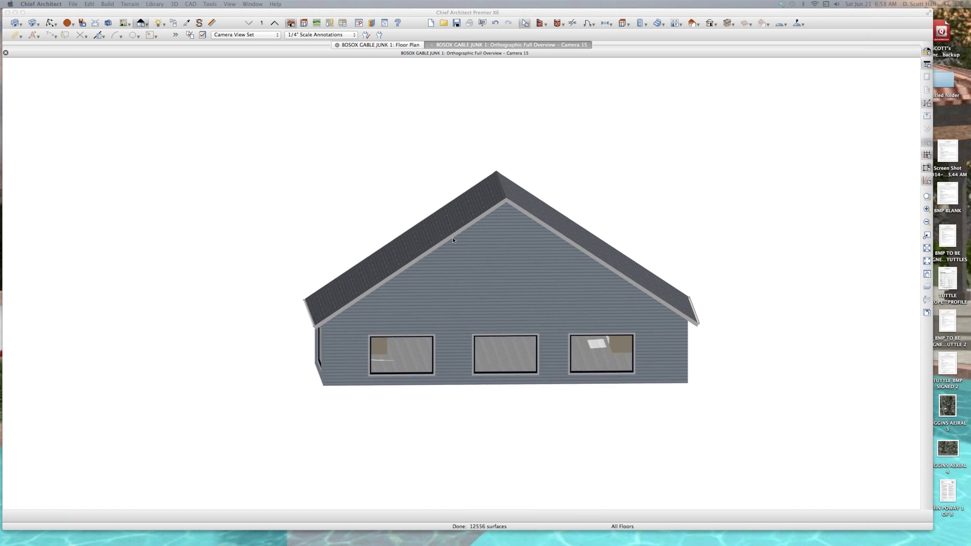
{"action": "key", "text": "Left"}
{"action": "key", "text": "Left"}
{"action": "key", "text": "Left"}
{"action": "key", "text": "Left"}
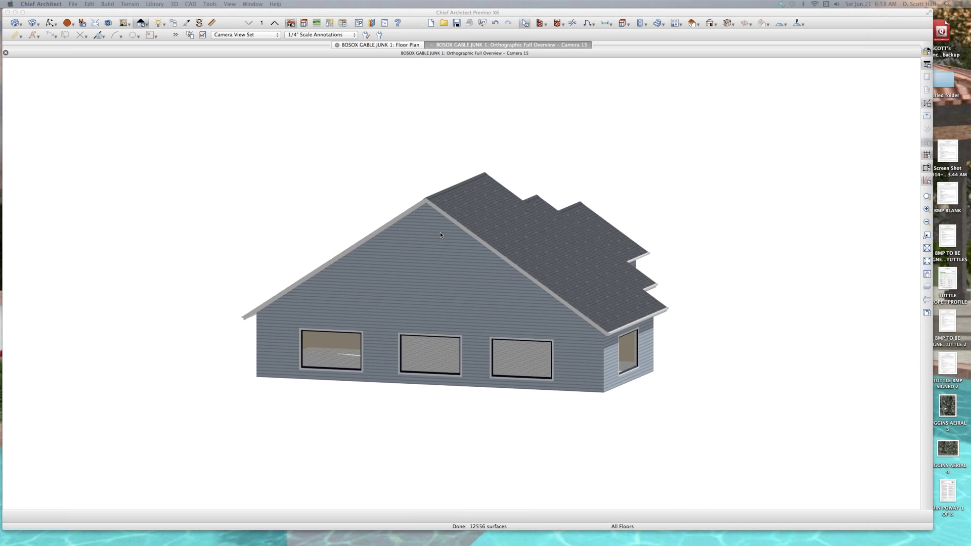
{"action": "key", "text": "Left"}
{"action": "key", "text": "Left"}
{"action": "key", "text": "Left"}
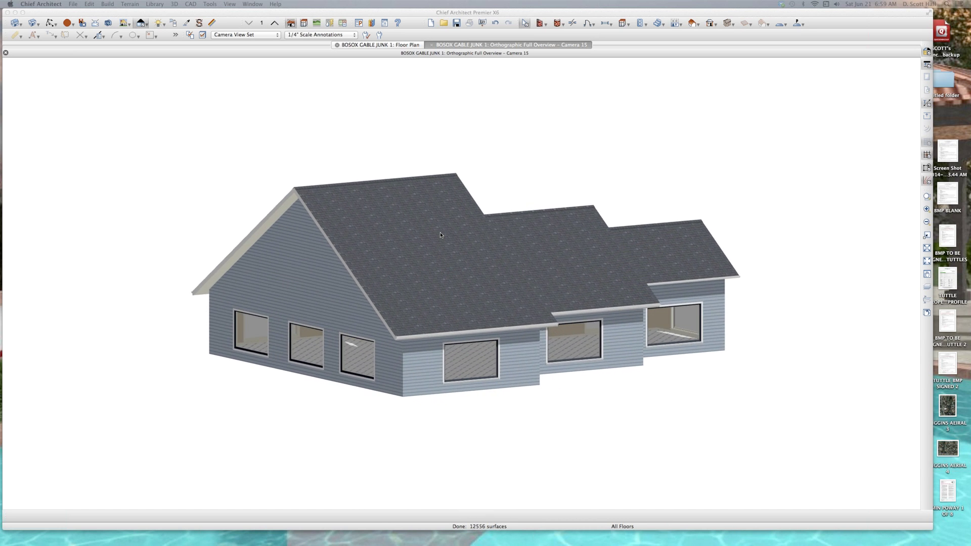
{"action": "key", "text": "Left"}
{"action": "key", "text": "Left"}
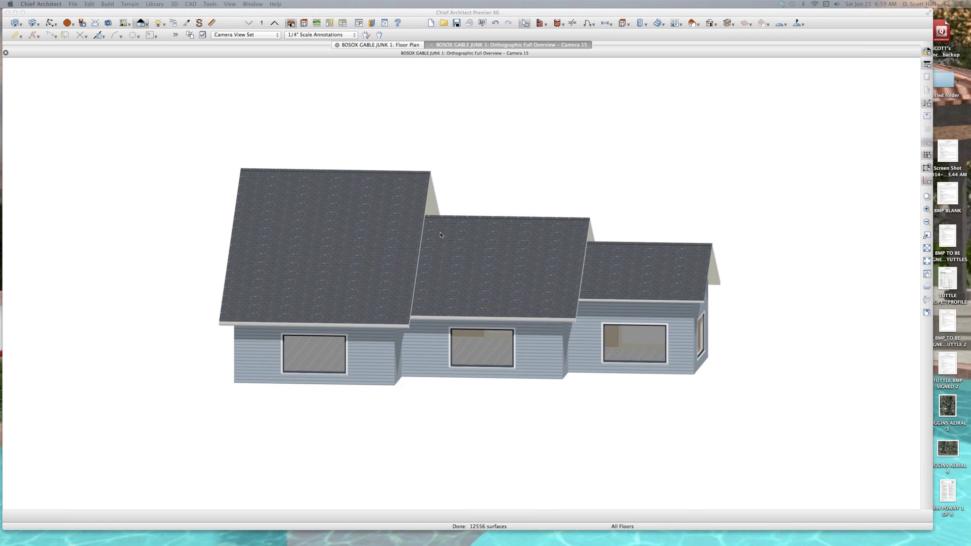
{"action": "key", "text": "Left"}
{"action": "key", "text": "Left"}
{"action": "key", "text": "Left"}
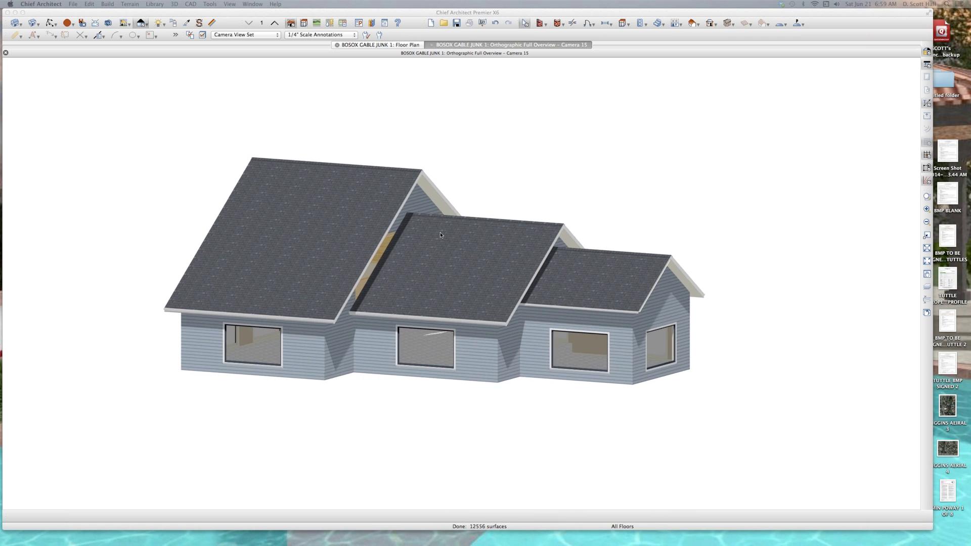
{"action": "key", "text": "Left"}
{"action": "key", "text": "Left"}
{"action": "key", "text": "Left"}
{"action": "key", "text": "Left"}
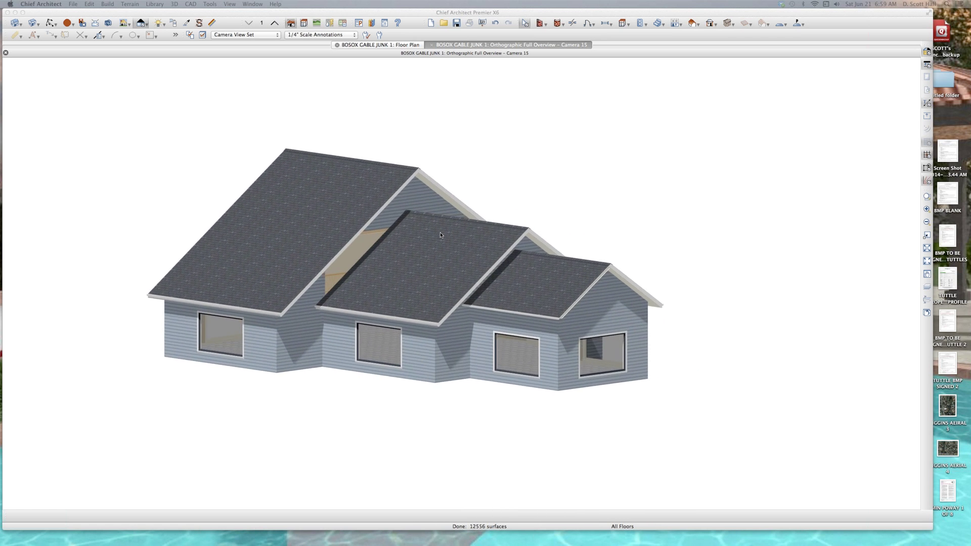
{"action": "key", "text": "Left"}
{"action": "key", "text": "Left"}
{"action": "key", "text": "Left"}
{"action": "key", "text": "Left"}
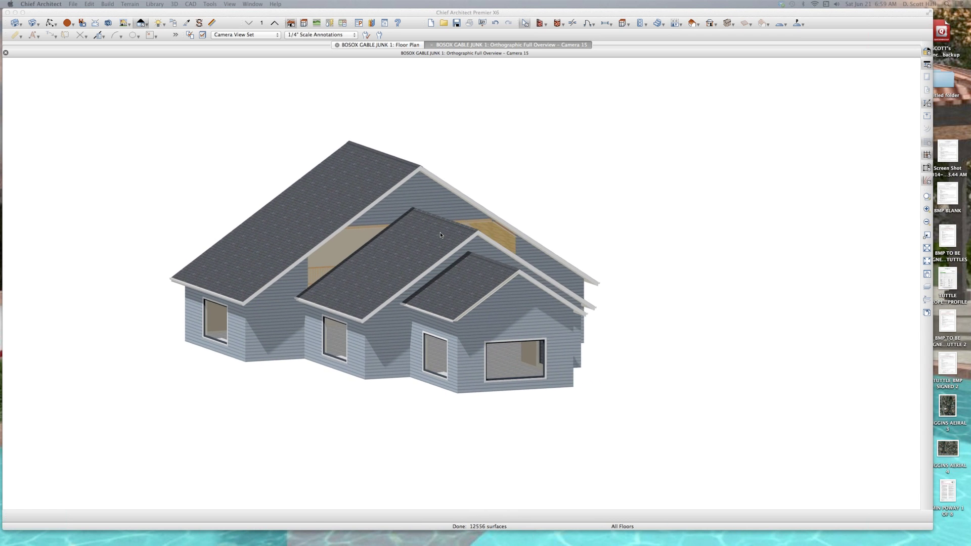
{"action": "key", "text": "Left"}
{"action": "key", "text": "Left"}
{"action": "key", "text": "Left"}
{"action": "key", "text": "Left"}
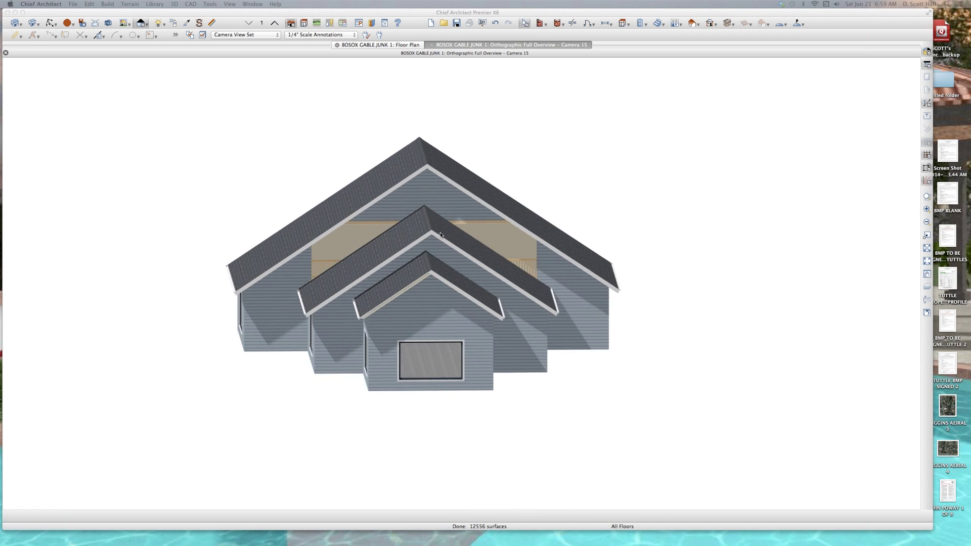
{"action": "key", "text": "Left"}
{"action": "key", "text": "Left"}
{"action": "key", "text": "Left"}
{"action": "key", "text": "Left"}
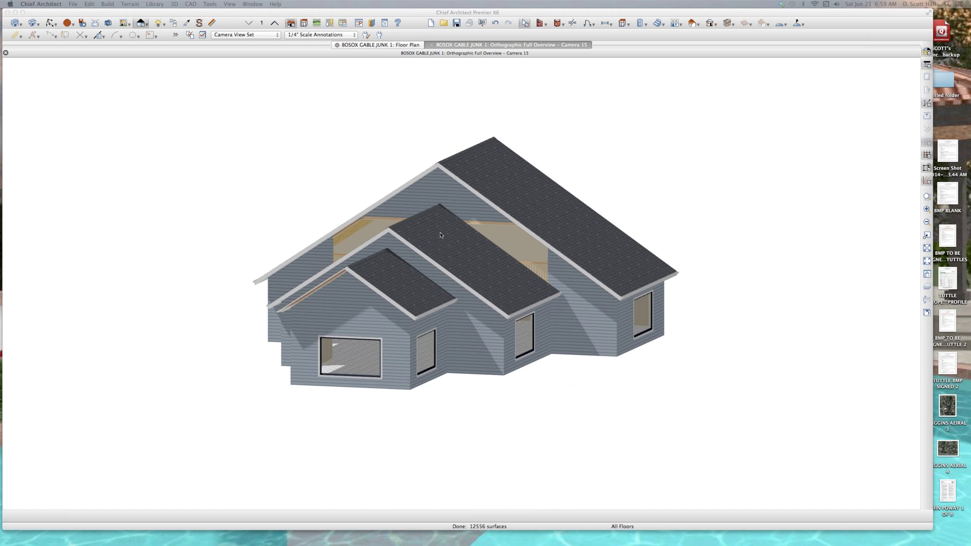
{"action": "key", "text": "Left"}
{"action": "key", "text": "Left"}
{"action": "key", "text": "Left"}
{"action": "key", "text": "Left"}
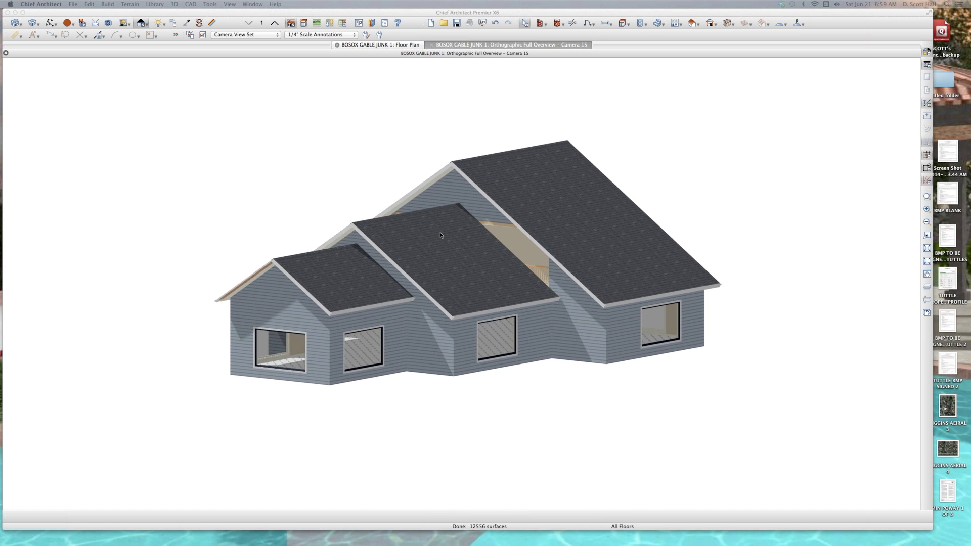
{"action": "key", "text": "Left"}
{"action": "key", "text": "Left"}
{"action": "key", "text": "Left"}
{"action": "key", "text": "Left"}
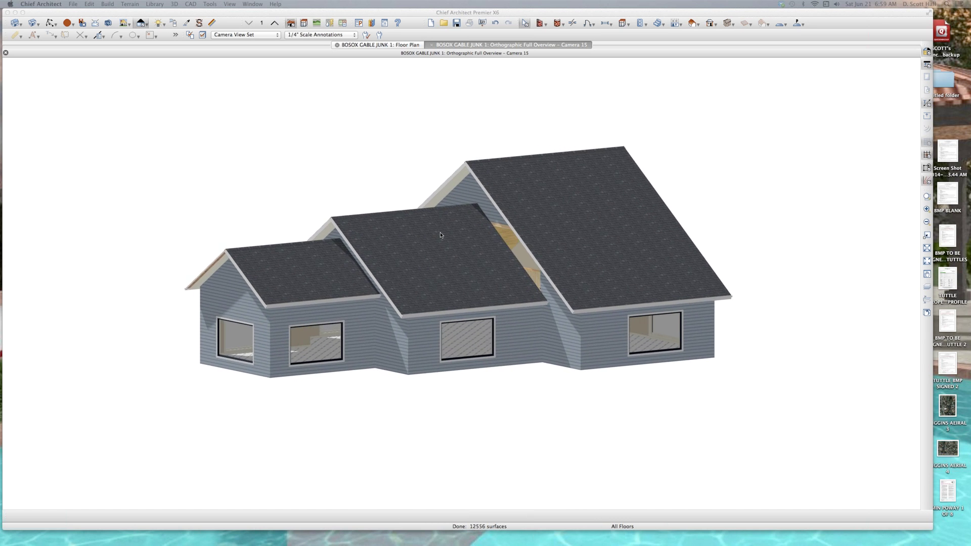
{"action": "key", "text": "Left"}
{"action": "key", "text": "Left"}
{"action": "key", "text": "Left"}
{"action": "key", "text": "Left"}
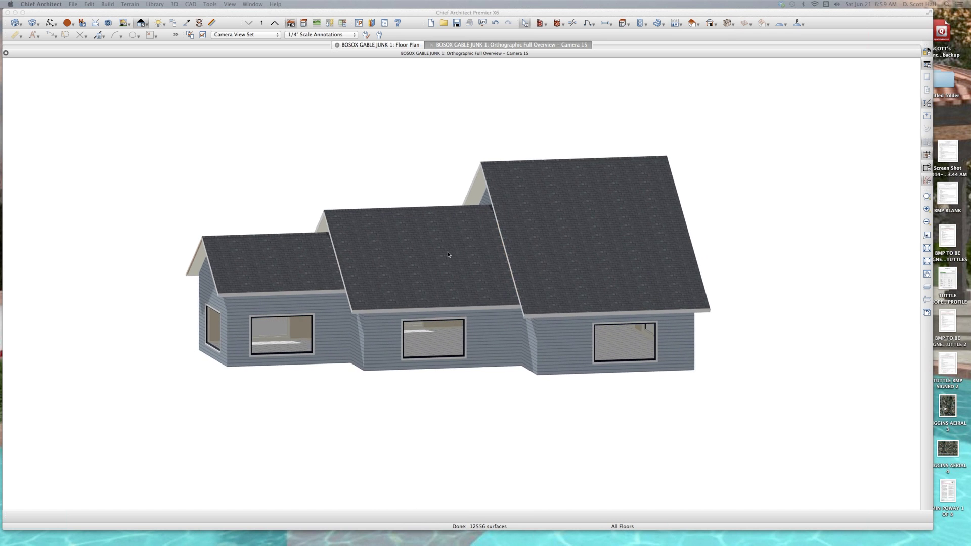
{"action": "key", "text": "Right"}
{"action": "key", "text": "Right"}
{"action": "key", "text": "Right"}
{"action": "key", "text": "Right"}
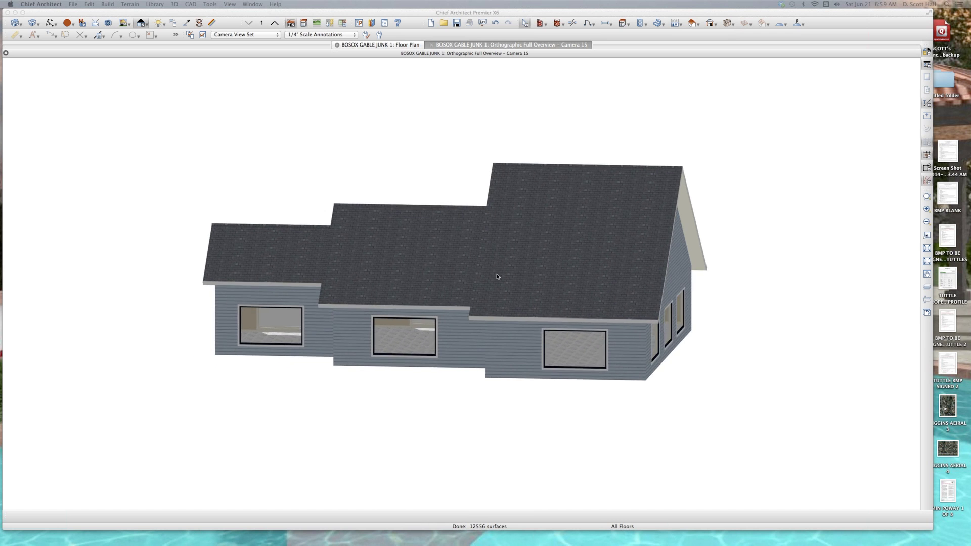
{"action": "key", "text": "Right"}
{"action": "key", "text": "Right"}
{"action": "key", "text": "Right"}
{"action": "key", "text": "Right"}
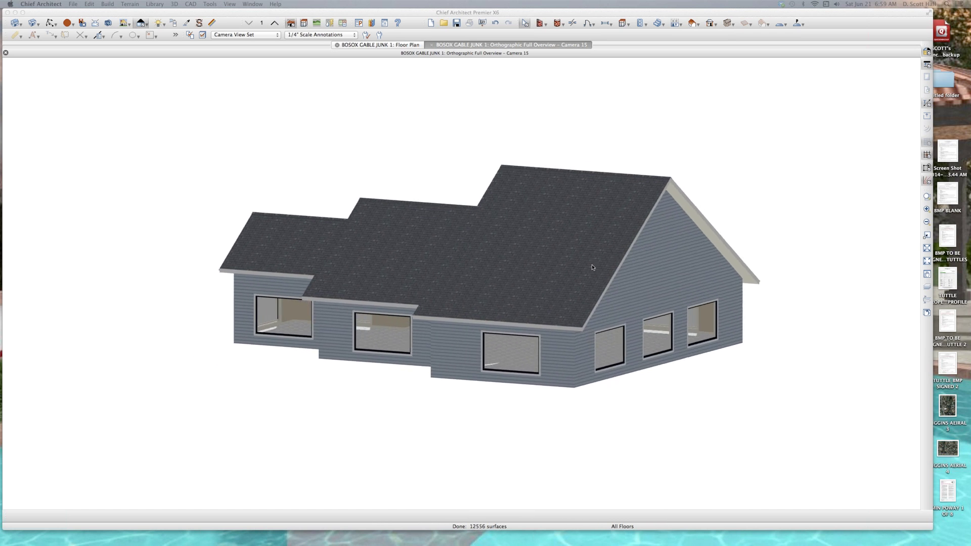
{"action": "key", "text": "Right"}
{"action": "key", "text": "Right"}
{"action": "key", "text": "Right"}
{"action": "key", "text": "Right"}
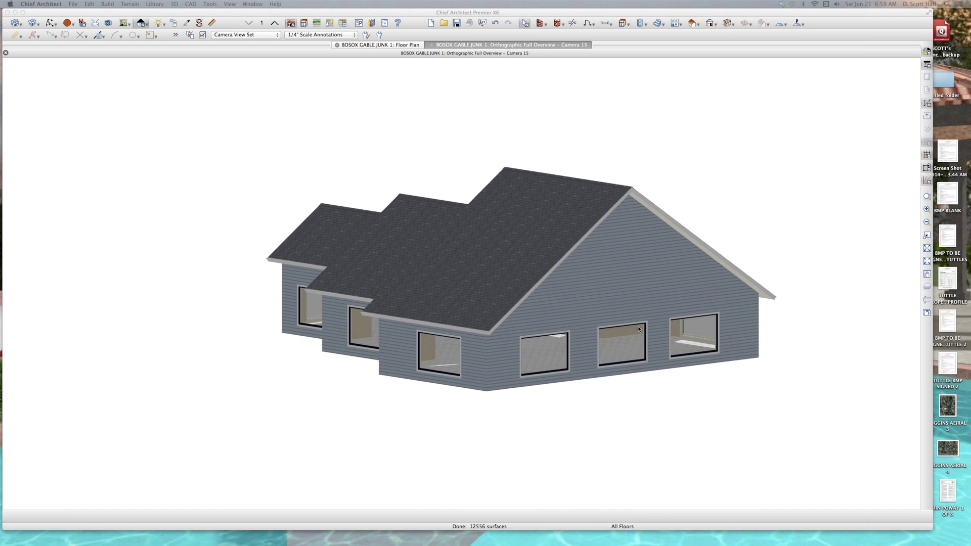
{"action": "key", "text": "Right"}
{"action": "key", "text": "Right"}
{"action": "key", "text": "Right"}
{"action": "key", "text": "Right"}
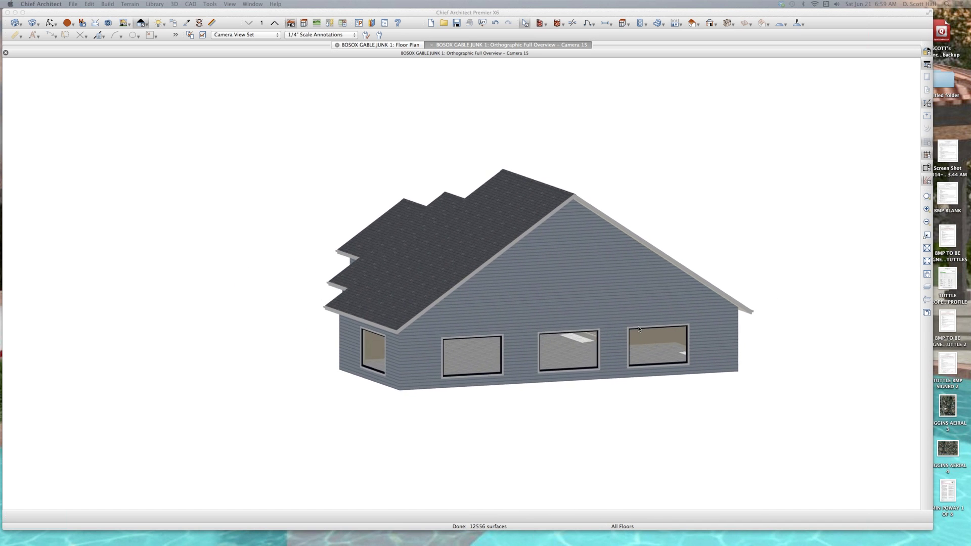
{"action": "key", "text": "Right"}
{"action": "key", "text": "Right"}
{"action": "key", "text": "Right"}
{"action": "key", "text": "Right"}
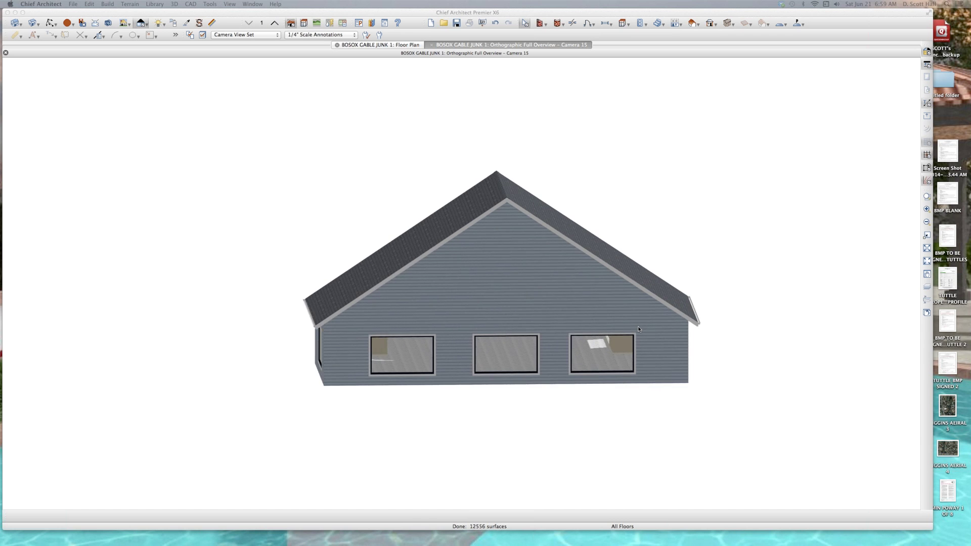
{"action": "key", "text": "Right"}
{"action": "key", "text": "Right"}
{"action": "key", "text": "Right"}
{"action": "key", "text": "Right"}
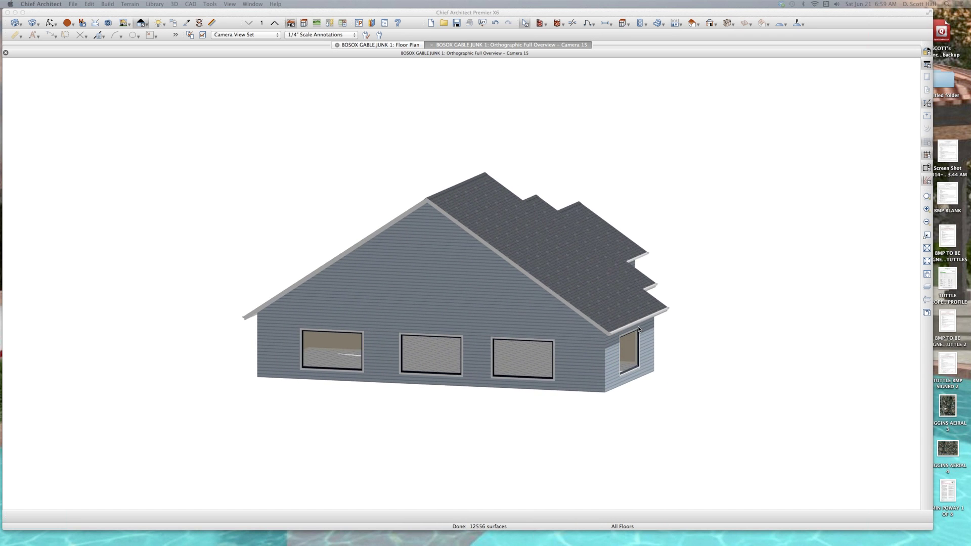
{"action": "key", "text": "Right"}
{"action": "key", "text": "Right"}
{"action": "key", "text": "Right"}
{"action": "key", "text": "Right"}
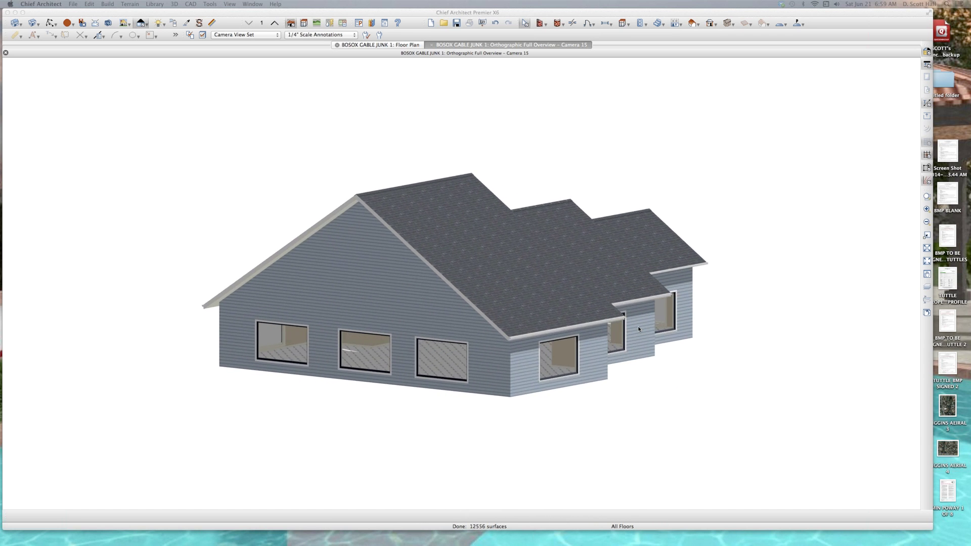
{"action": "key", "text": "Right"}
{"action": "key", "text": "Right"}
{"action": "key", "text": "Right"}
{"action": "key", "text": "Right"}
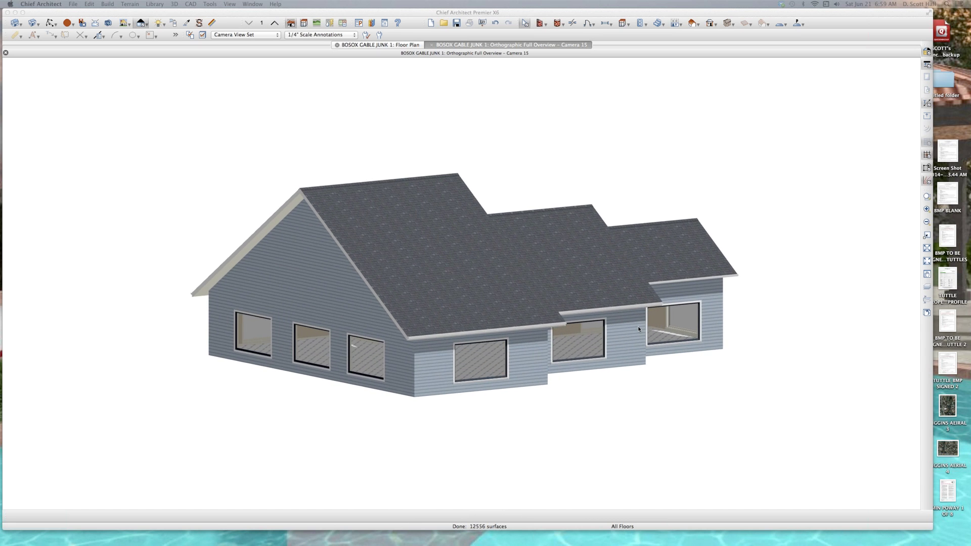
{"action": "key", "text": "Right"}
{"action": "key", "text": "Right"}
{"action": "key", "text": "Right"}
{"action": "key", "text": "Right"}
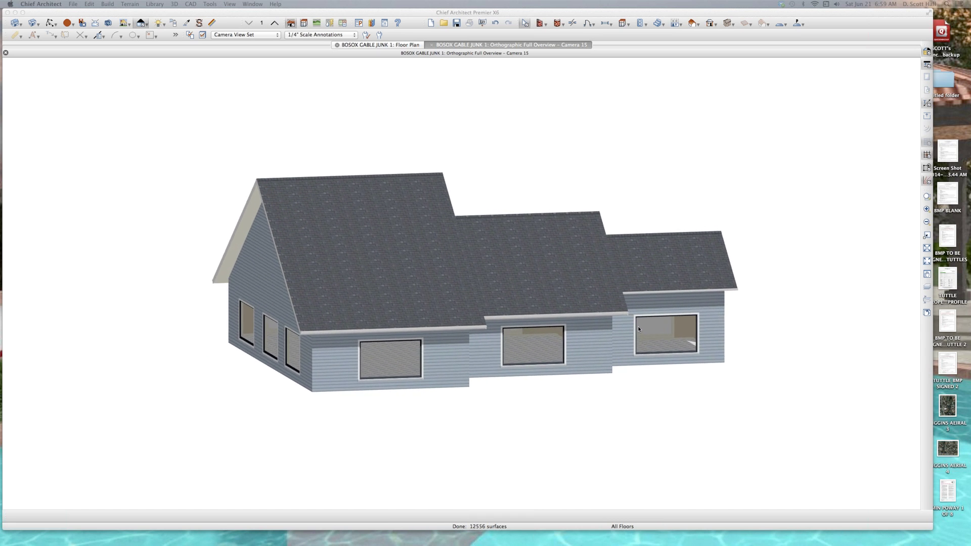
{"action": "key", "text": "Right"}
{"action": "key", "text": "Right"}
{"action": "key", "text": "Right"}
{"action": "key", "text": "Right"}
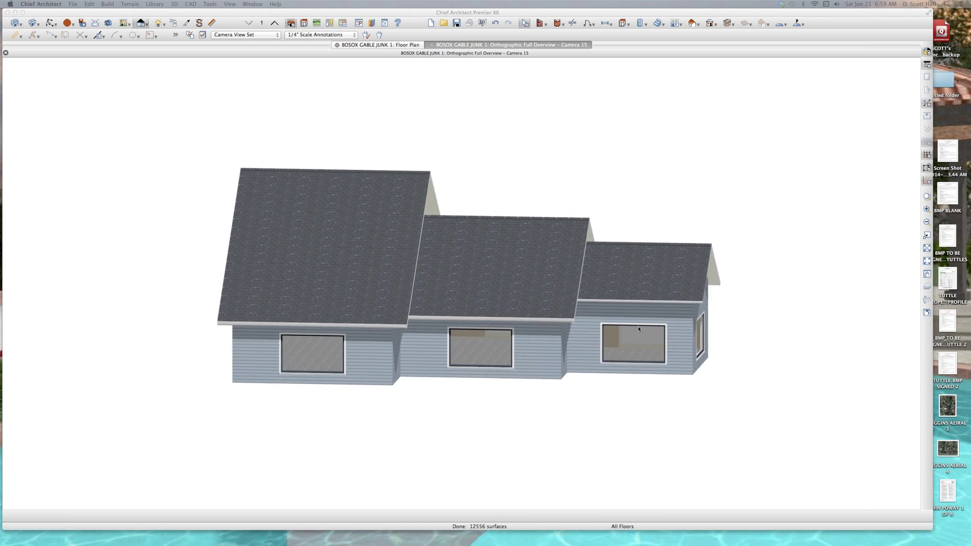
{"action": "key", "text": "Right"}
{"action": "key", "text": "Right"}
{"action": "key", "text": "Right"}
{"action": "key", "text": "Right"}
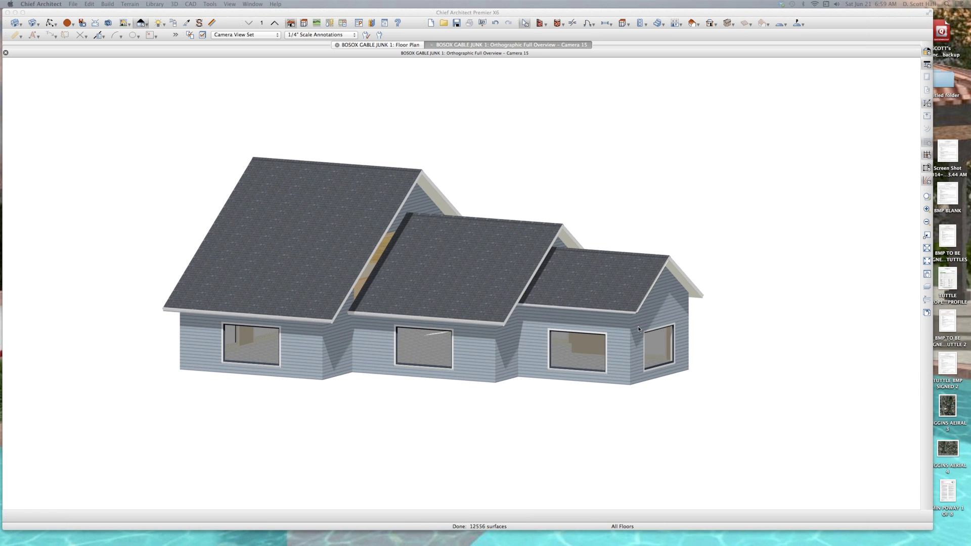
{"action": "key", "text": "Right"}
{"action": "key", "text": "Right"}
{"action": "key", "text": "Right"}
{"action": "key", "text": "Right"}
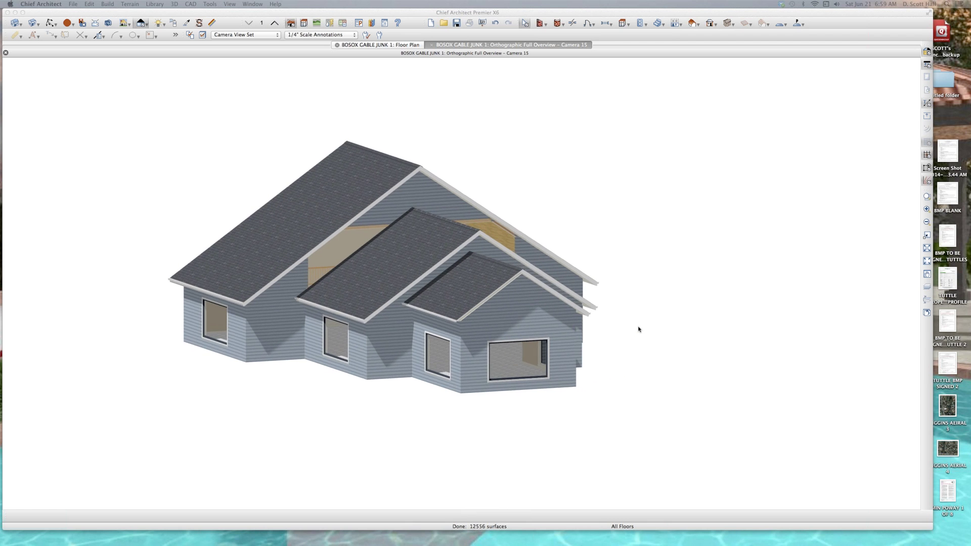
{"action": "key", "text": "Right"}
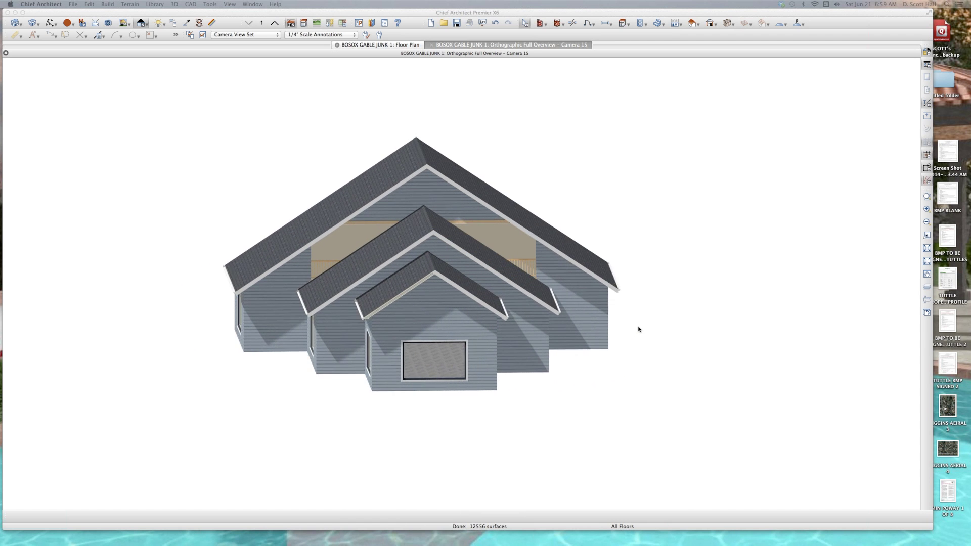
{"action": "key", "text": "Right"}
{"action": "key", "text": "Right"}
{"action": "key", "text": "Right"}
{"action": "key", "text": "Right"}
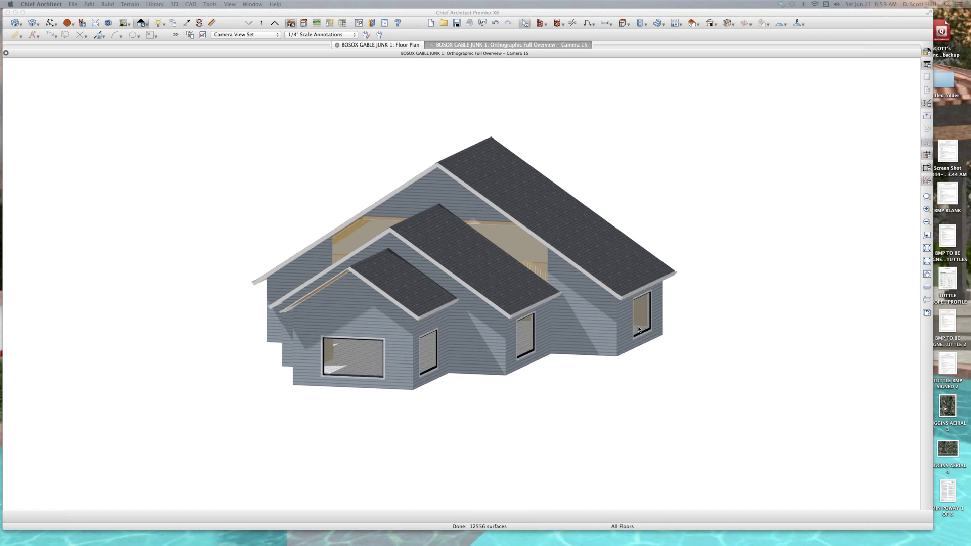
{"action": "key", "text": "Right"}
{"action": "key", "text": "Right"}
{"action": "key", "text": "Right"}
{"action": "key", "text": "Right"}
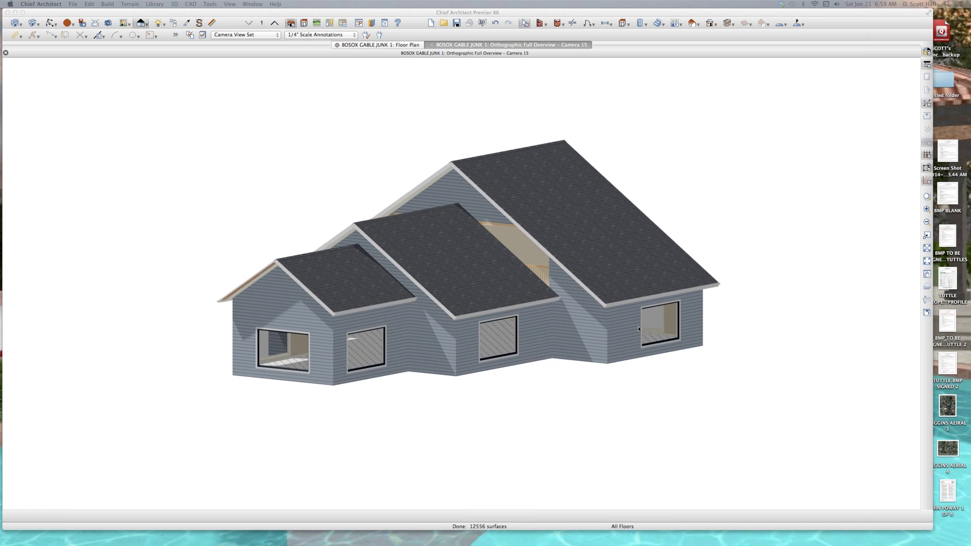
{"action": "key", "text": "Right"}
{"action": "key", "text": "Right"}
{"action": "key", "text": "Right"}
{"action": "key", "text": "Right"}
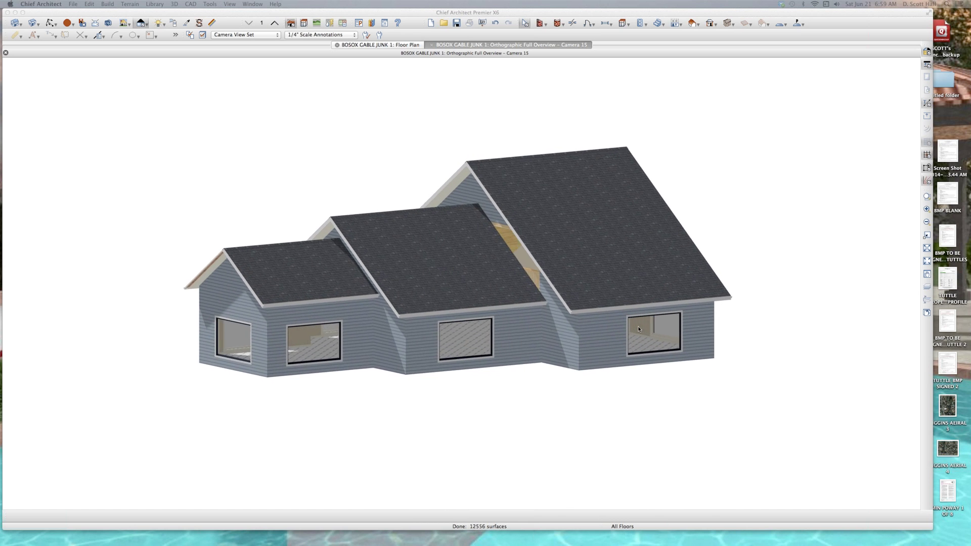
{"action": "key", "text": "Right"}
{"action": "key", "text": "Right"}
{"action": "key", "text": "Right"}
{"action": "key", "text": "Right"}
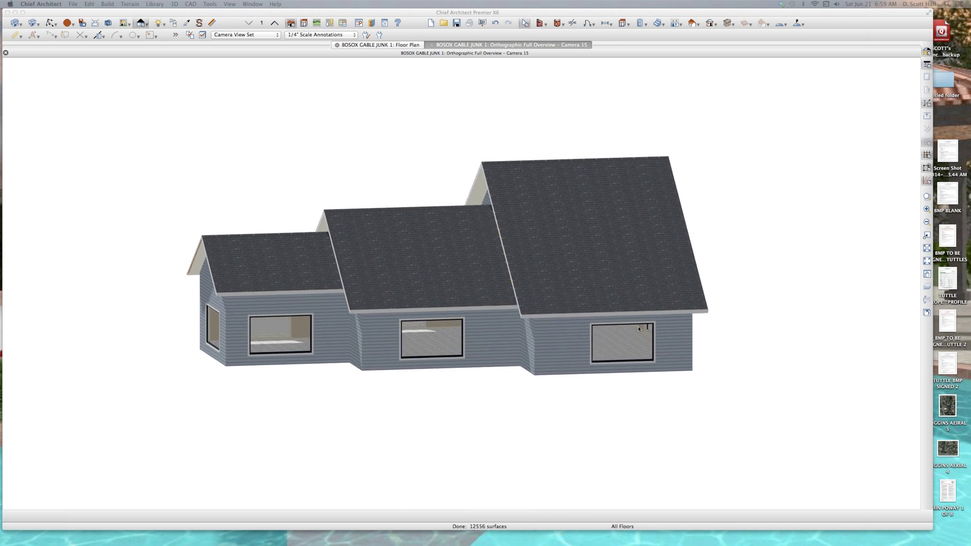
{"action": "key", "text": "Right"}
{"action": "key", "text": "Right"}
{"action": "key", "text": "Right"}
{"action": "key", "text": "Right"}
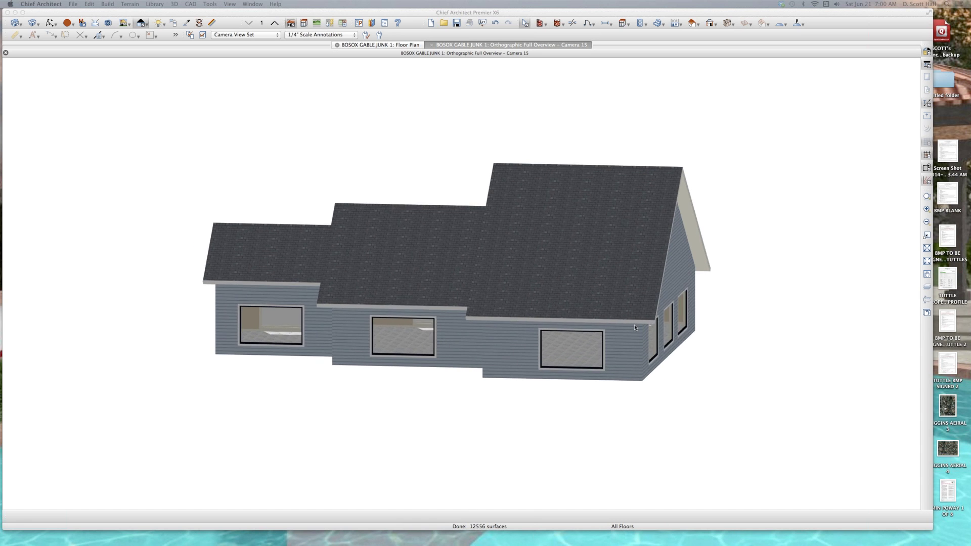
{"action": "key", "text": "Right"}
{"action": "key", "text": "Right"}
{"action": "key", "text": "Right"}
{"action": "key", "text": "Right"}
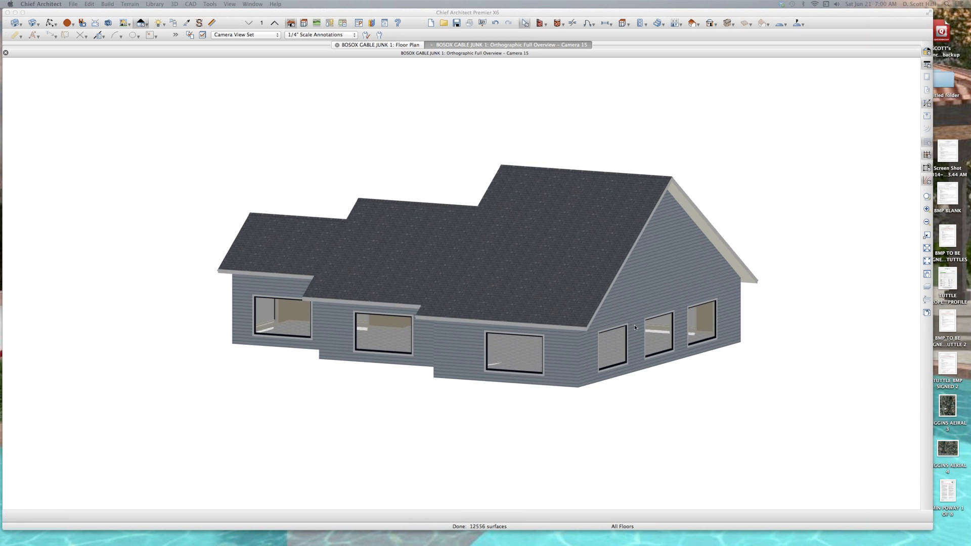
{"action": "key", "text": "Right"}
{"action": "key", "text": "Right"}
{"action": "key", "text": "Right"}
{"action": "key", "text": "Right"}
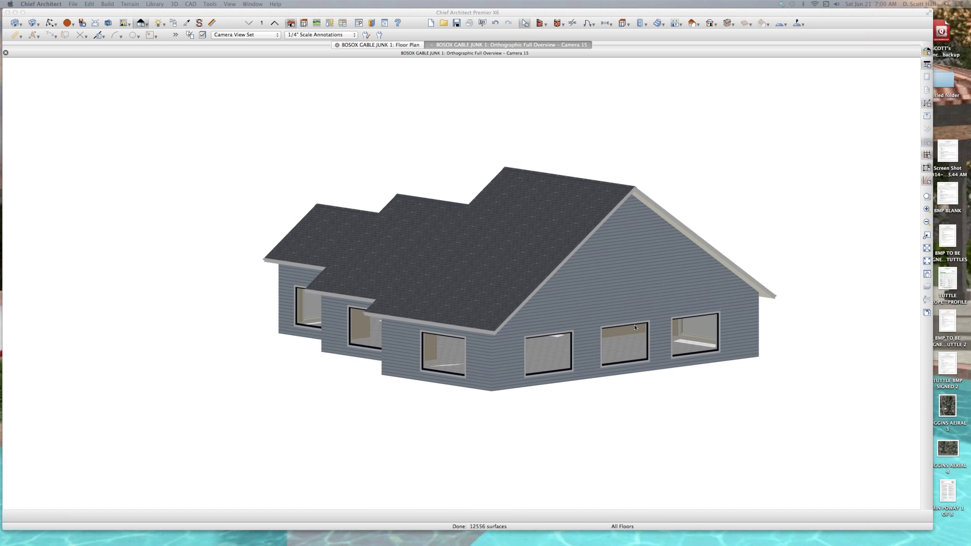
{"action": "key", "text": "Right"}
{"action": "key", "text": "Right"}
{"action": "key", "text": "Right"}
{"action": "key", "text": "Right"}
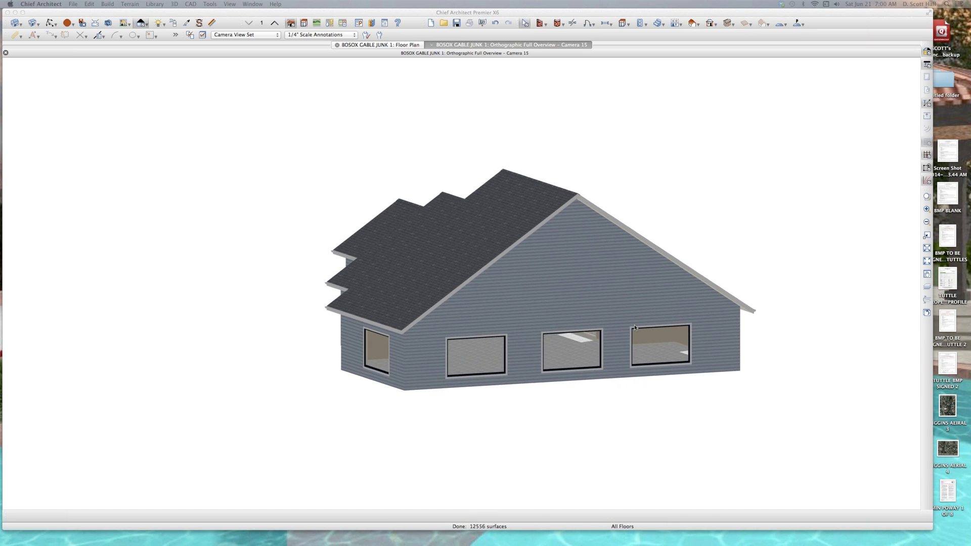
{"action": "key", "text": "Right"}
{"action": "key", "text": "Right"}
{"action": "key", "text": "Right"}
{"action": "key", "text": "Right"}
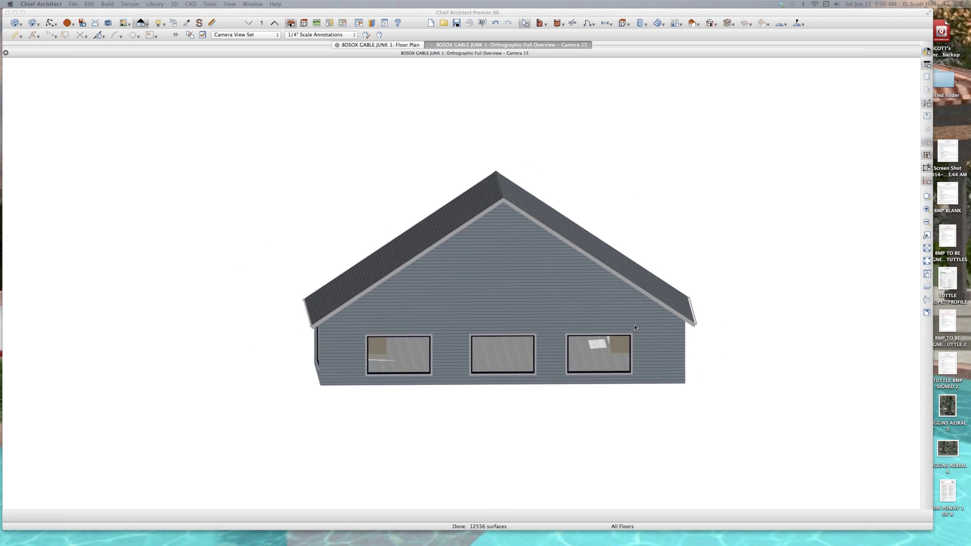
{"action": "key", "text": "Right"}
{"action": "key", "text": "Right"}
{"action": "key", "text": "Right"}
{"action": "key", "text": "Right"}
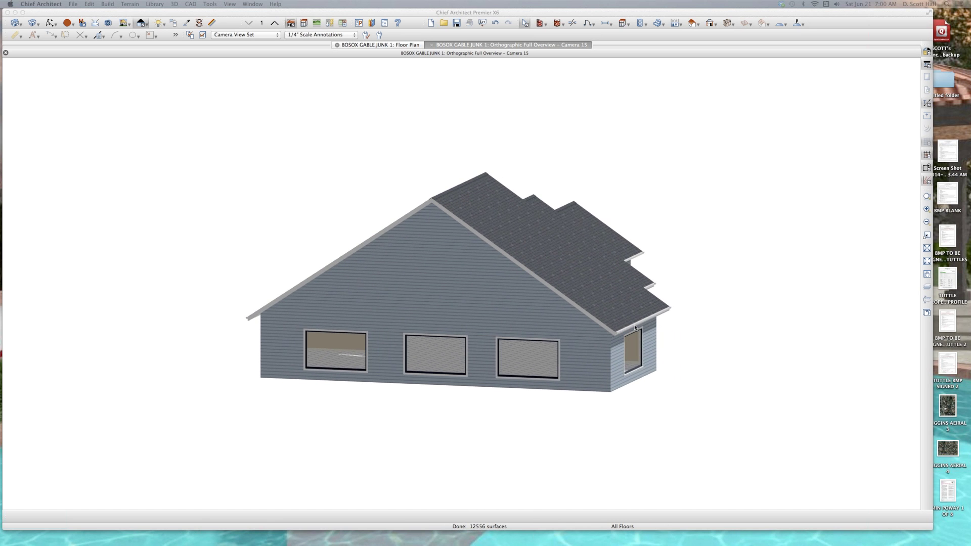
Inspect the gable ends, the eaves and the wall areas where each lower roof meets the taller section, all the way around the house.
{"action": "key", "text": "Right"}
{"action": "key", "text": "Right"}
{"action": "key", "text": "Right"}
{"action": "key", "text": "Right"}
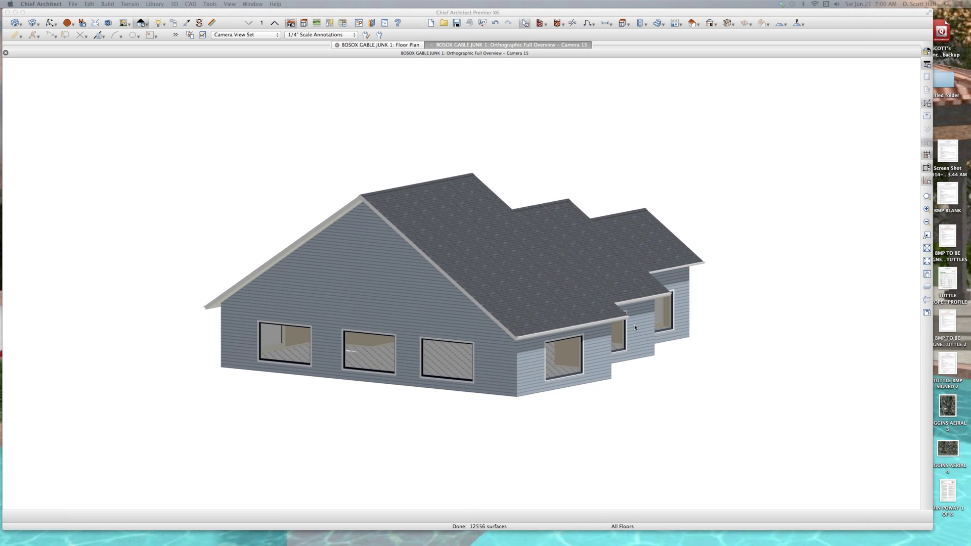
{"action": "key", "text": "Right"}
{"action": "key", "text": "Right"}
{"action": "key", "text": "Right"}
{"action": "key", "text": "Right"}
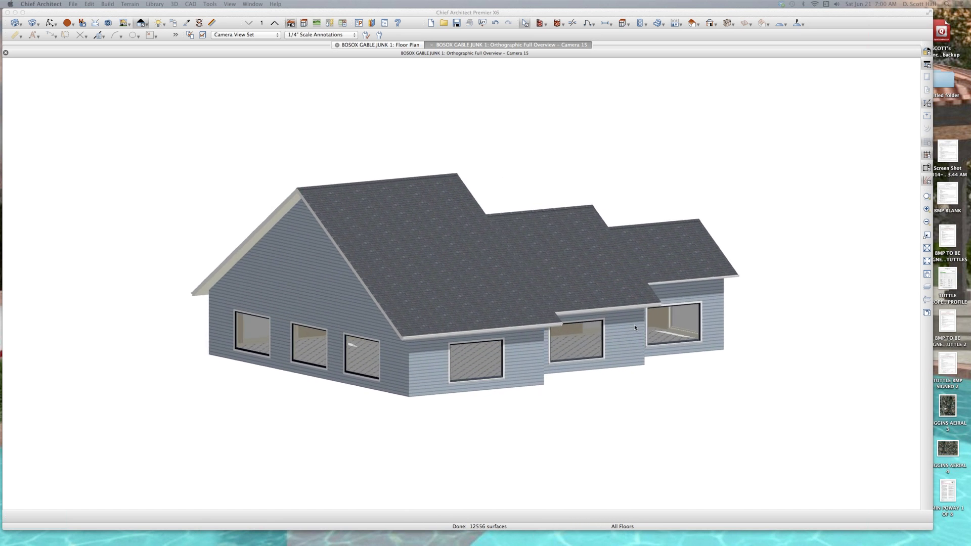
{"action": "key", "text": "Right"}
{"action": "key", "text": "Right"}
{"action": "key", "text": "Right"}
{"action": "key", "text": "Right"}
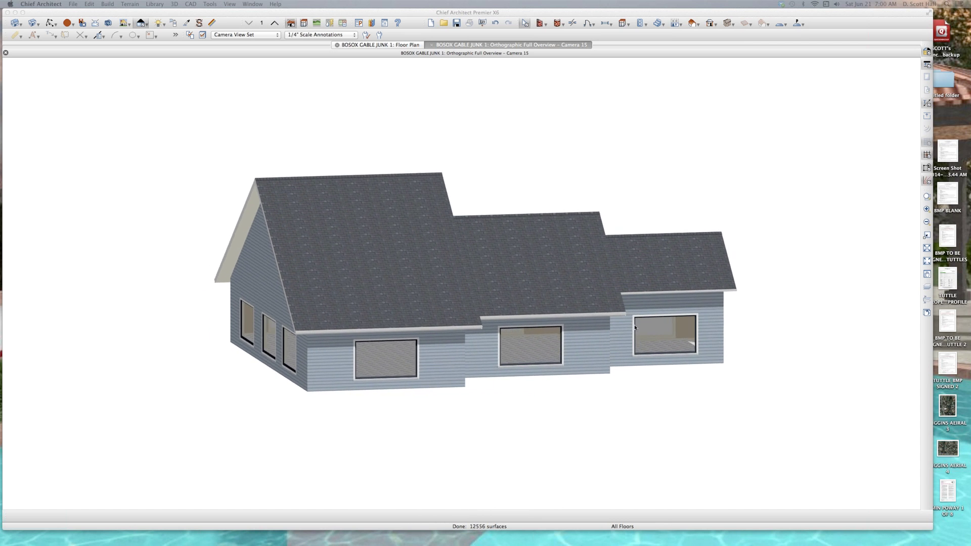
{"action": "key", "text": "Right"}
{"action": "key", "text": "Right"}
{"action": "key", "text": "Right"}
{"action": "key", "text": "Right"}
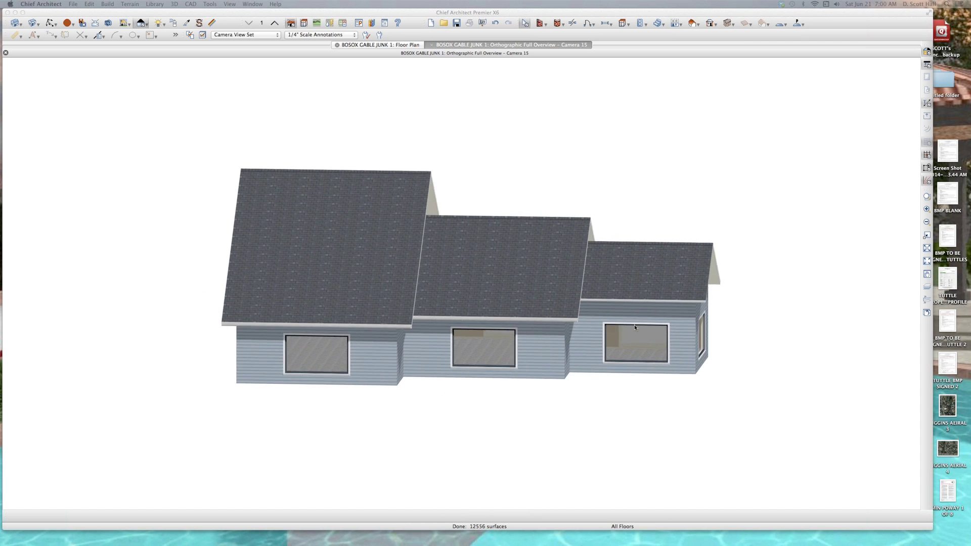
{"action": "key", "text": "Right"}
{"action": "key", "text": "Right"}
{"action": "key", "text": "Right"}
{"action": "key", "text": "Right"}
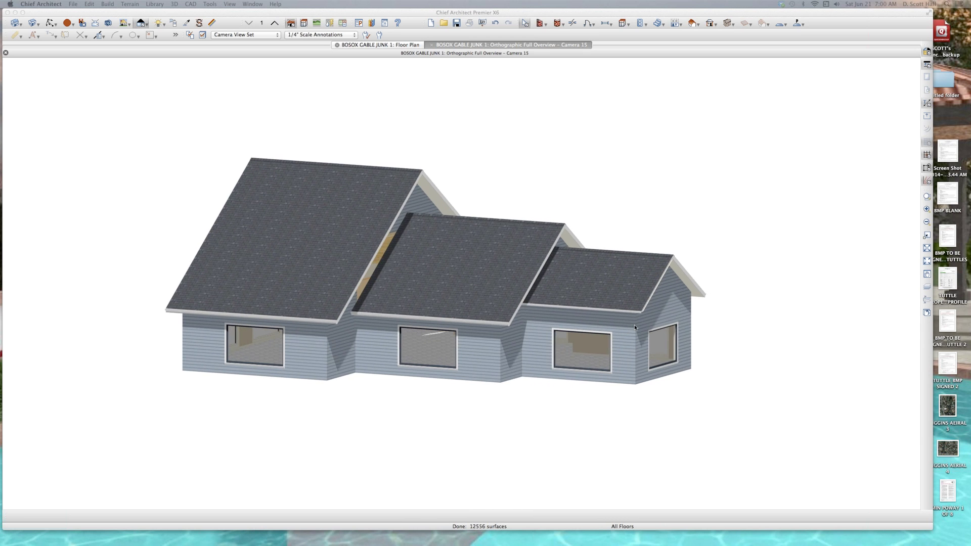
{"action": "key", "text": "Right"}
{"action": "key", "text": "Right"}
{"action": "key", "text": "Right"}
{"action": "key", "text": "Right"}
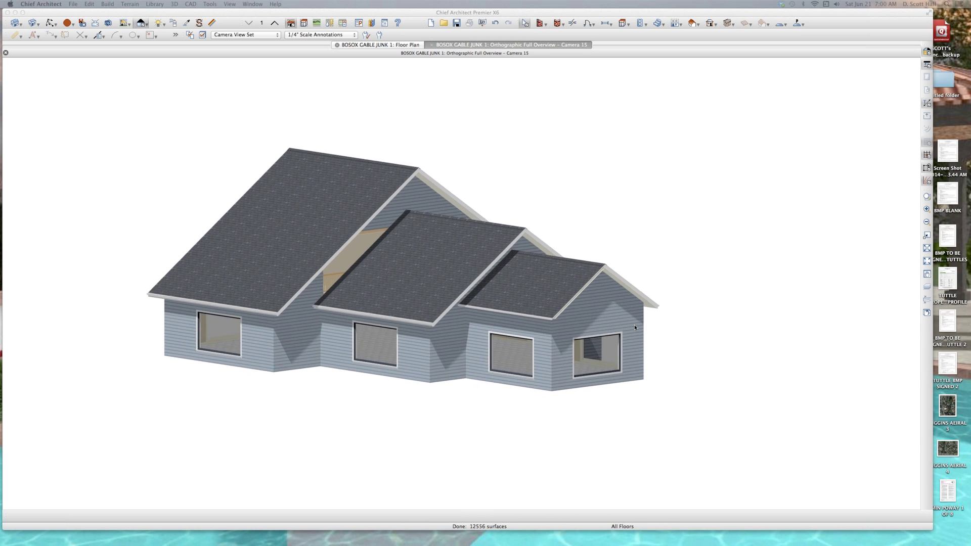
{"action": "key", "text": "Right"}
{"action": "key", "text": "Right"}
{"action": "key", "text": "Right"}
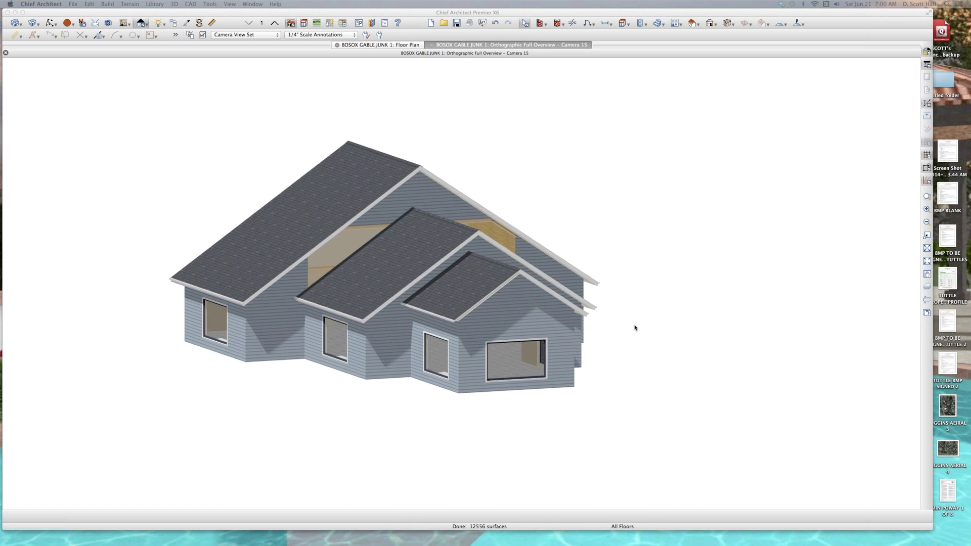
{"action": "key", "text": "Right"}
{"action": "key", "text": "Right"}
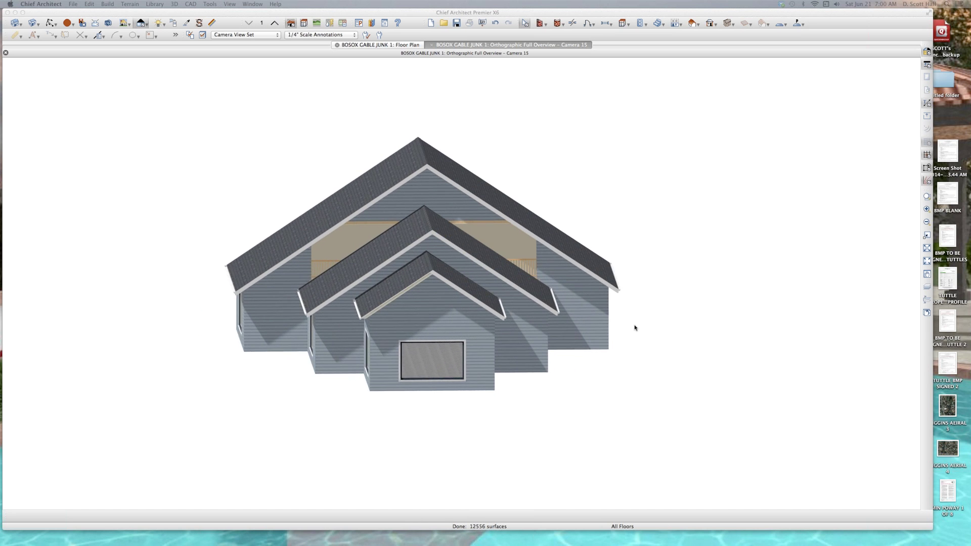
{"action": "key", "text": "Right"}
{"action": "key", "text": "Right"}
{"action": "key", "text": "Right"}
{"action": "key", "text": "Right"}
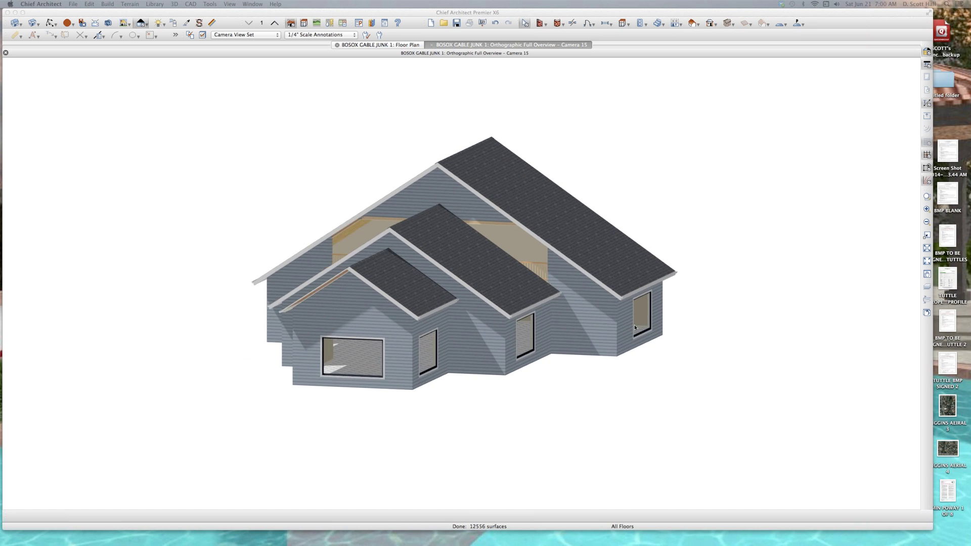
{"action": "key", "text": "Right"}
{"action": "key", "text": "Right"}
{"action": "key", "text": "Right"}
{"action": "key", "text": "Right"}
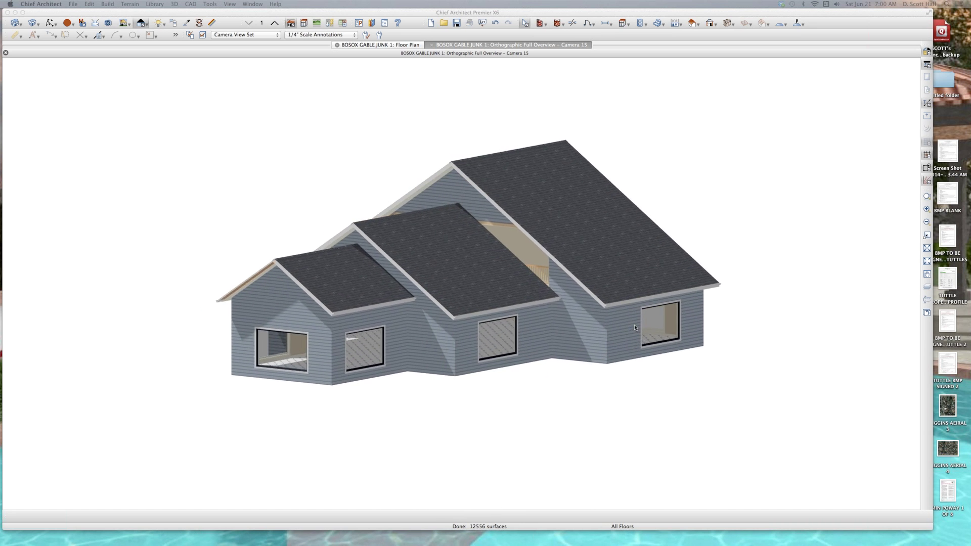
{"action": "key", "text": "Right"}
{"action": "key", "text": "Right"}
{"action": "key", "text": "Right"}
{"action": "key", "text": "Right"}
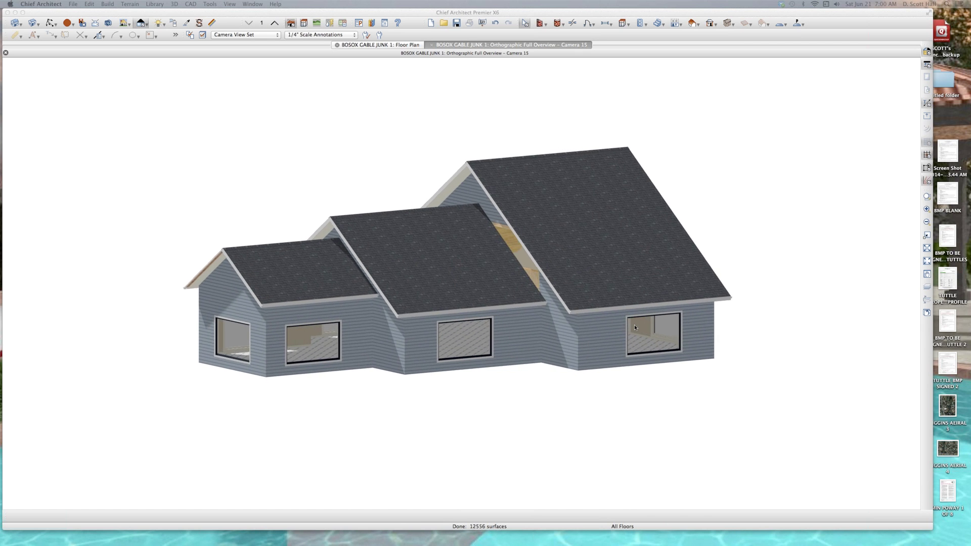
{"action": "key", "text": "Right"}
{"action": "key", "text": "Right"}
{"action": "key", "text": "Right"}
{"action": "key", "text": "Right"}
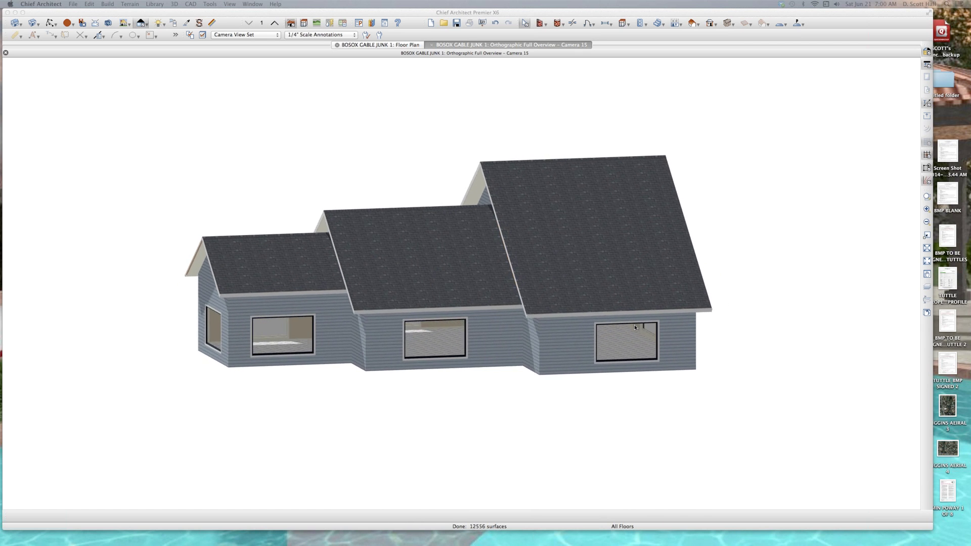
{"action": "key", "text": "Right"}
{"action": "key", "text": "Right"}
{"action": "key", "text": "Right"}
{"action": "key", "text": "Right"}
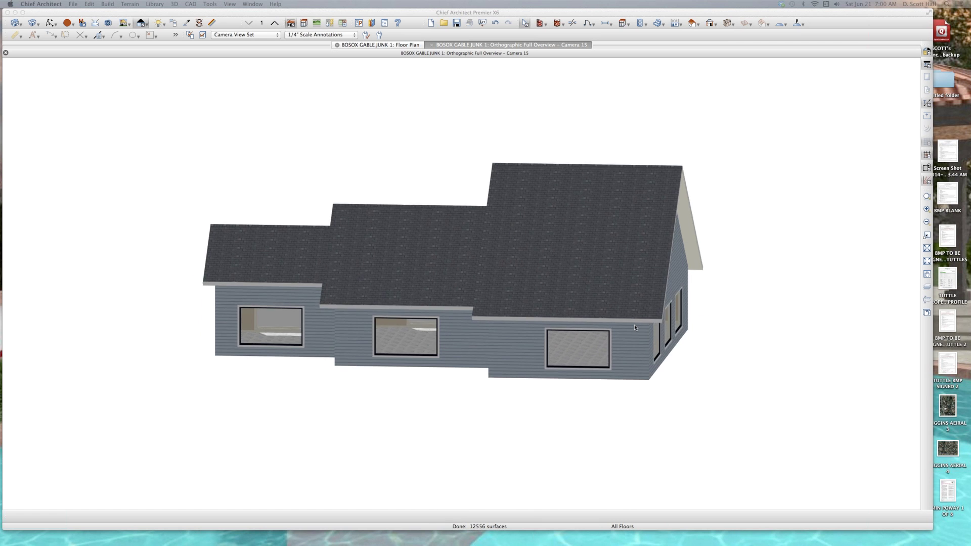
{"action": "key", "text": "Right"}
{"action": "key", "text": "Right"}
{"action": "key", "text": "Right"}
{"action": "key", "text": "Right"}
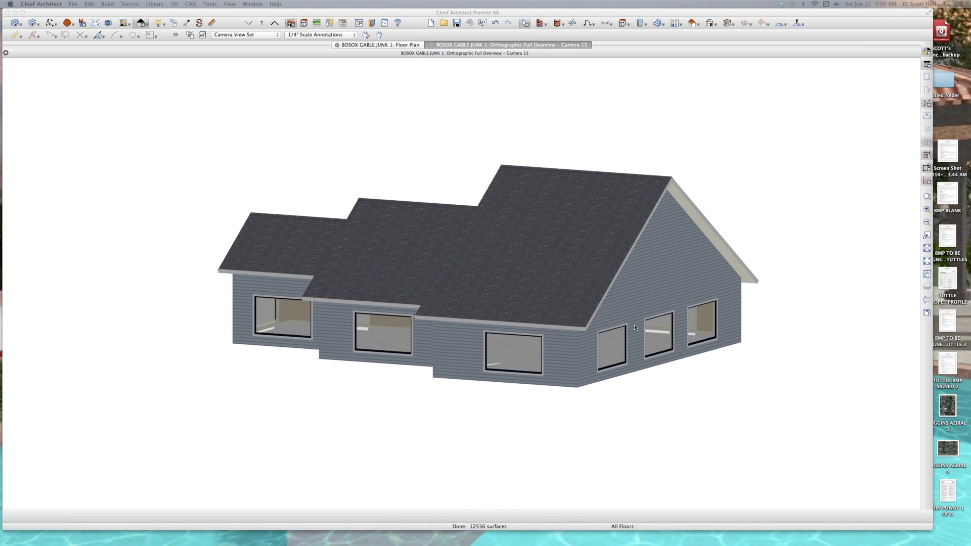
{"action": "key", "text": "Right"}
{"action": "key", "text": "Right"}
{"action": "key", "text": "Right"}
{"action": "key", "text": "Right"}
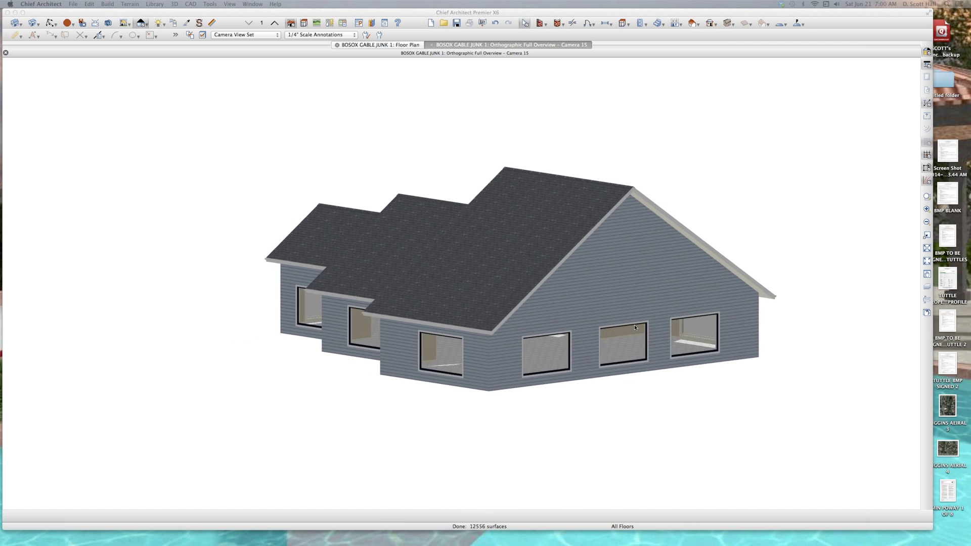
{"action": "key", "text": "Right"}
{"action": "key", "text": "Right"}
{"action": "key", "text": "Right"}
{"action": "key", "text": "Right"}
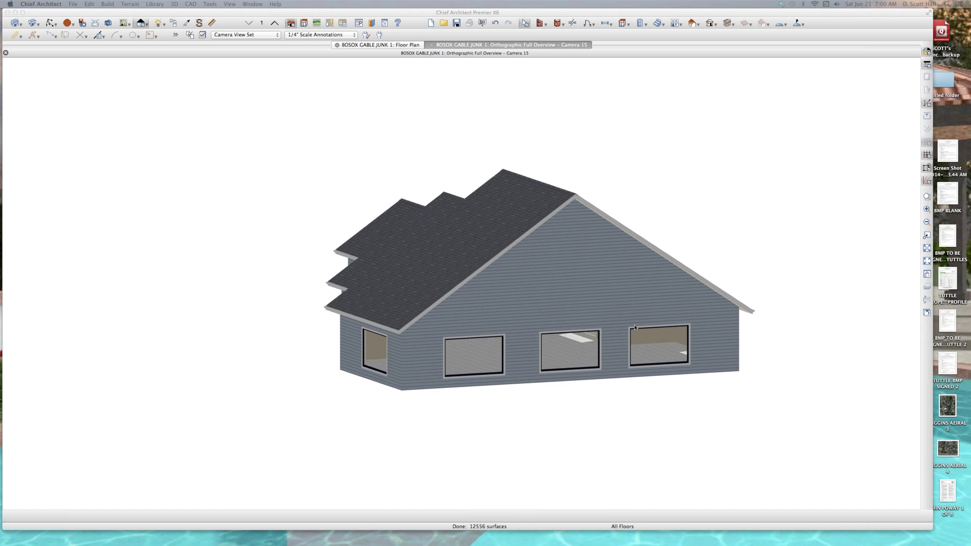
{"action": "key", "text": "Right"}
{"action": "key", "text": "Right"}
{"action": "key", "text": "Right"}
{"action": "key", "text": "Right"}
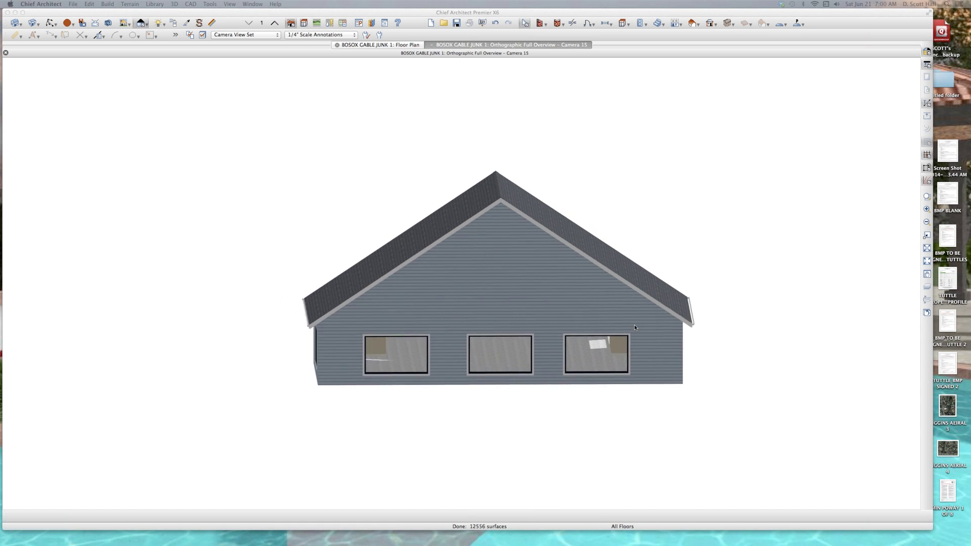
{"action": "key", "text": "Right"}
{"action": "key", "text": "Right"}
{"action": "key", "text": "Right"}
{"action": "key", "text": "Right"}
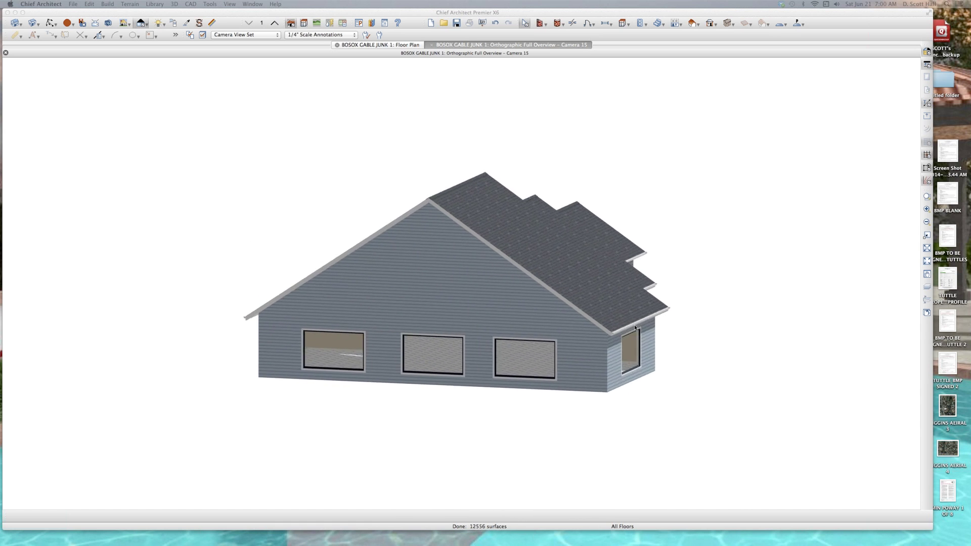
{"action": "key", "text": "Right"}
{"action": "key", "text": "Right"}
{"action": "key", "text": "Right"}
{"action": "key", "text": "Right"}
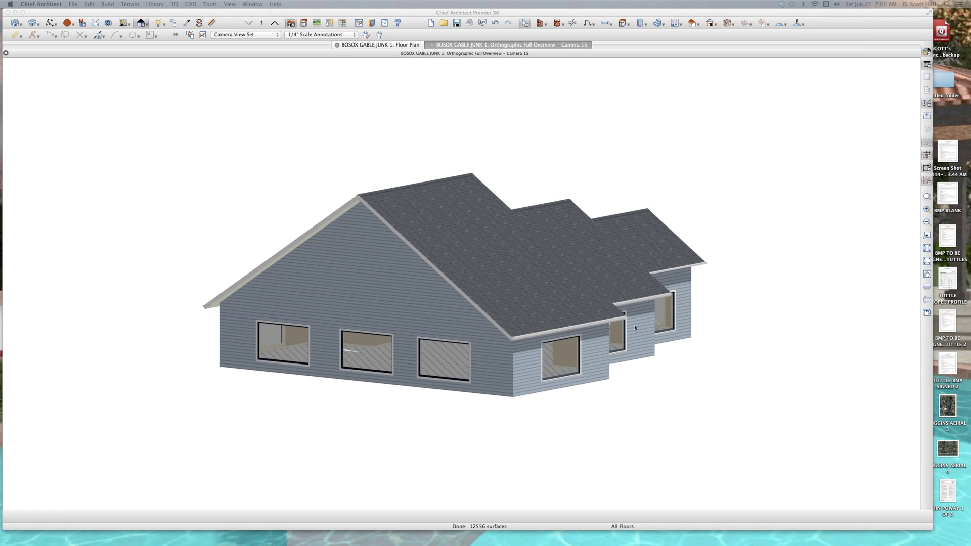
{"action": "key", "text": "Right"}
{"action": "key", "text": "Right"}
{"action": "key", "text": "Right"}
{"action": "key", "text": "Right"}
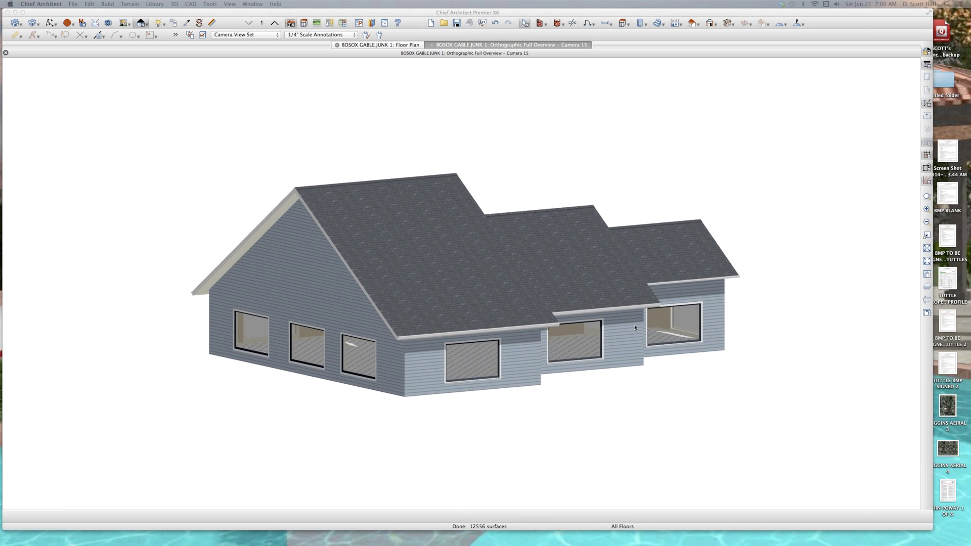
{"action": "key", "text": "Right"}
{"action": "key", "text": "Right"}
{"action": "key", "text": "Right"}
{"action": "key", "text": "Right"}
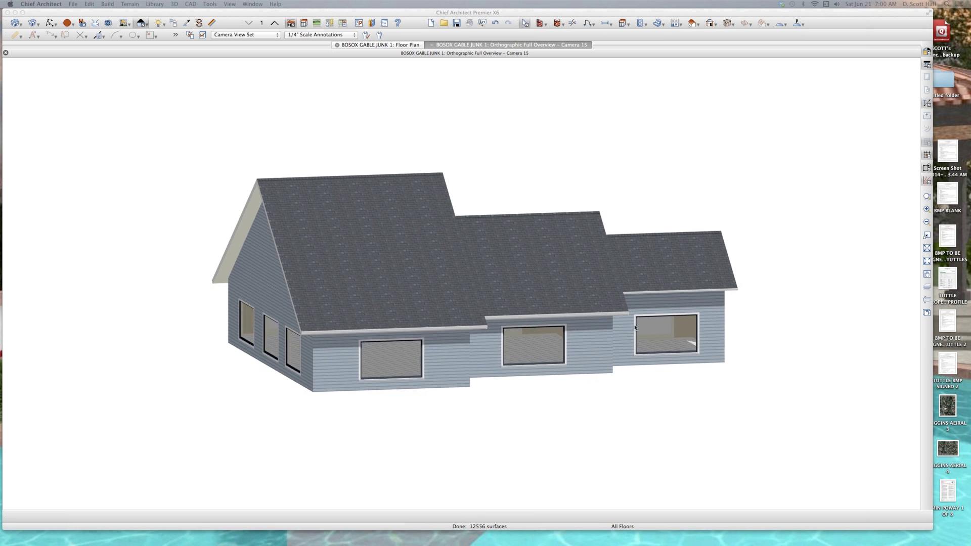
{"action": "key", "text": "Right"}
{"action": "key", "text": "Right"}
{"action": "key", "text": "Right"}
{"action": "key", "text": "Right"}
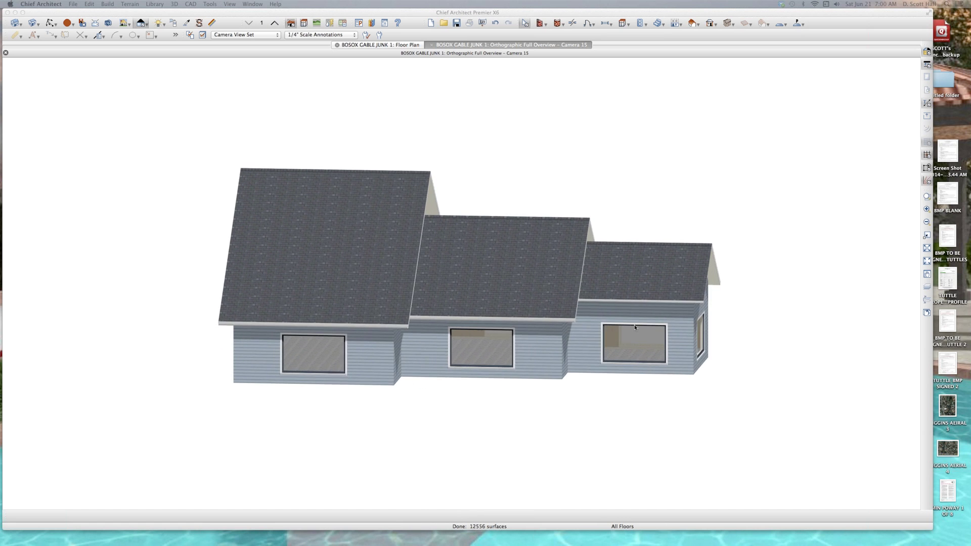
{"action": "key", "text": "Right"}
{"action": "key", "text": "Right"}
{"action": "key", "text": "Right"}
{"action": "key", "text": "Right"}
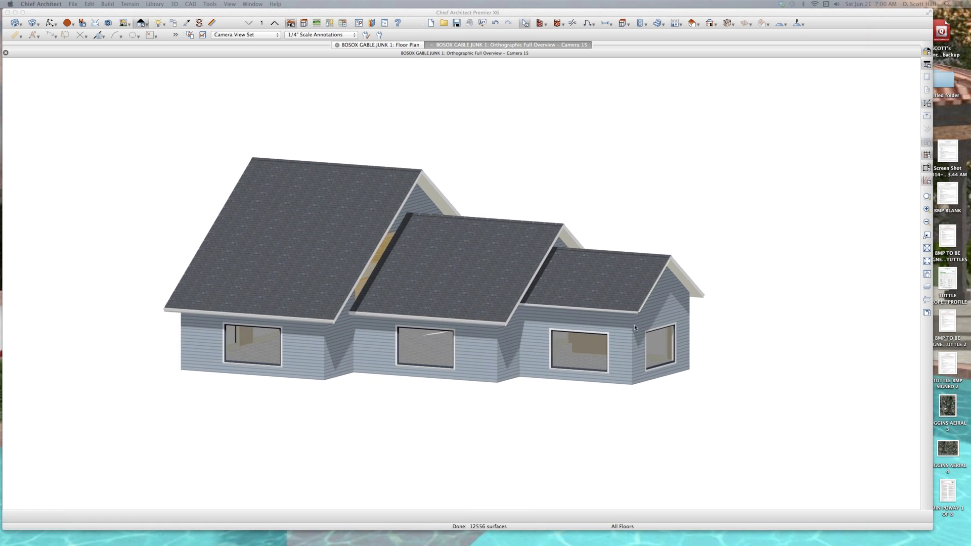
{"action": "key", "text": "Right"}
{"action": "key", "text": "Right"}
{"action": "key", "text": "Right"}
{"action": "key", "text": "Right"}
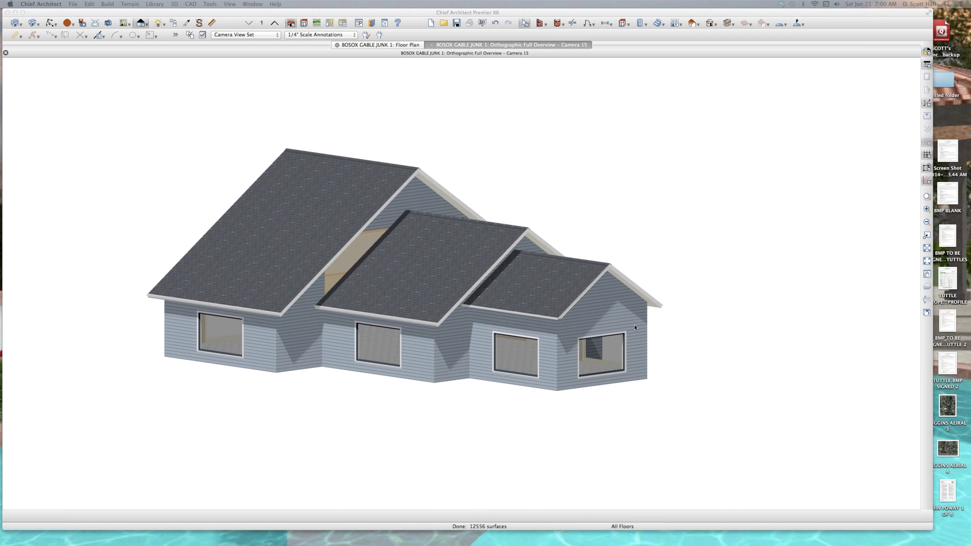
{"action": "key", "text": "Right"}
{"action": "key", "text": "Right"}
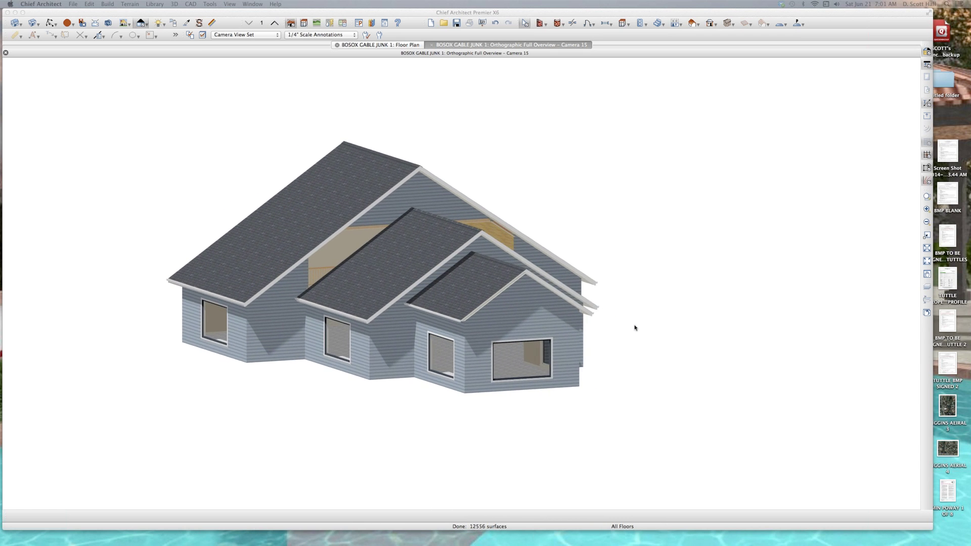
{"action": "key", "text": "Right"}
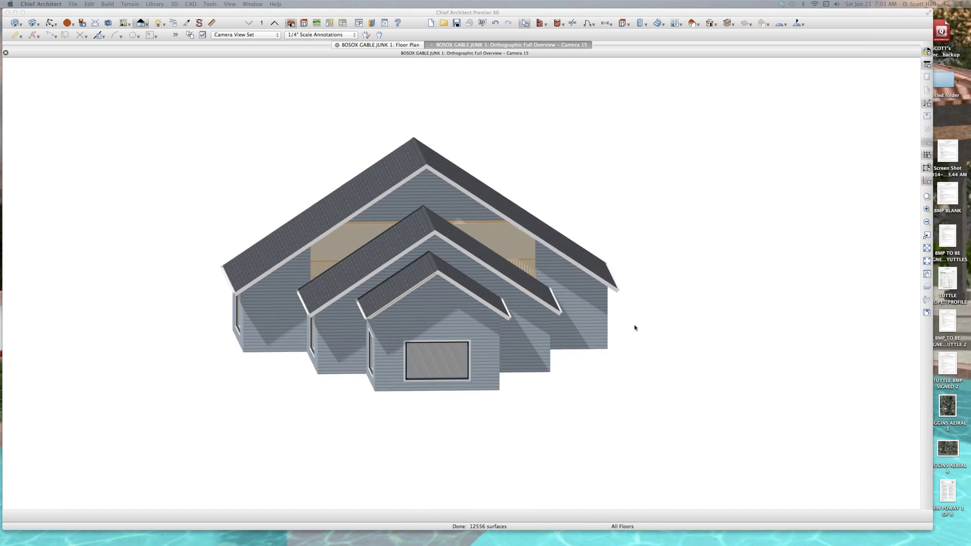
{"action": "key", "text": "Right"}
{"action": "key", "text": "Right"}
{"action": "key", "text": "Right"}
{"action": "key", "text": "Right"}
{"action": "key", "text": "Right"}
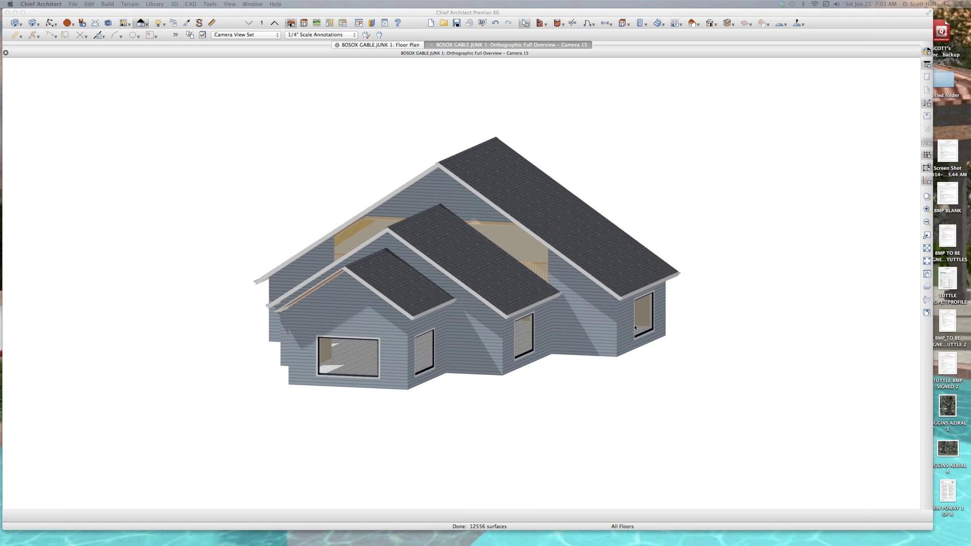
{"action": "key", "text": "Right"}
{"action": "key", "text": "Right"}
{"action": "key", "text": "Right"}
{"action": "key", "text": "Right"}
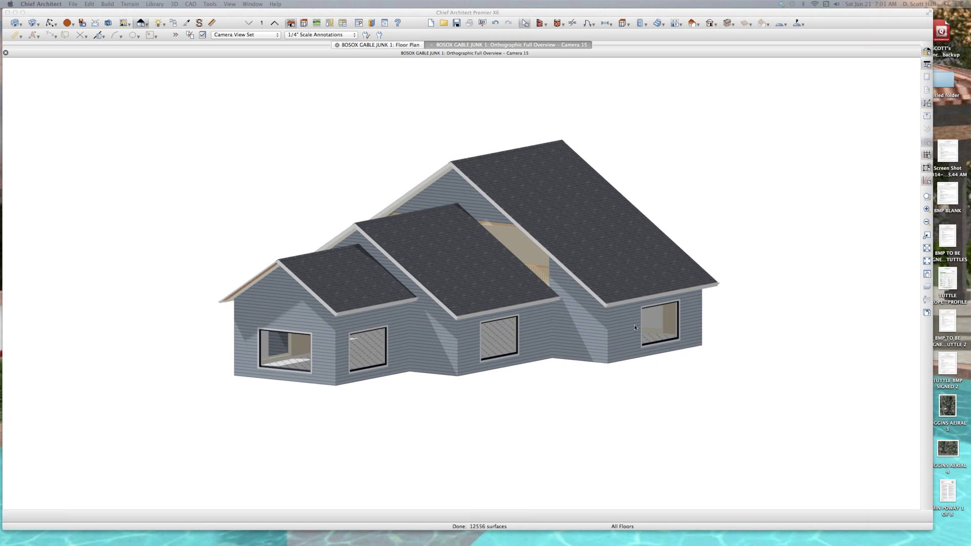
{"action": "key", "text": "Right"}
{"action": "key", "text": "Right"}
{"action": "key", "text": "Right"}
{"action": "key", "text": "Right"}
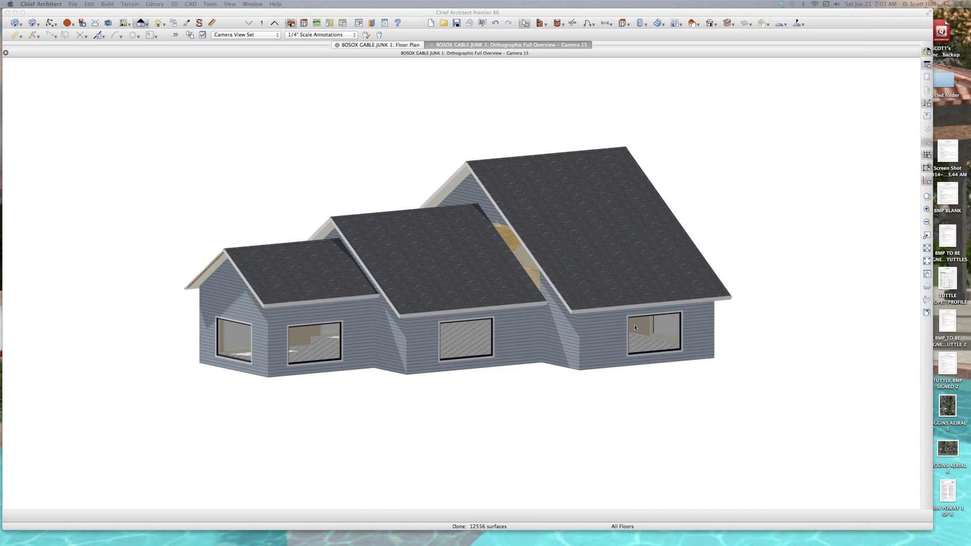
{"action": "key", "text": "Right"}
{"action": "key", "text": "Right"}
{"action": "key", "text": "Right"}
{"action": "key", "text": "Right"}
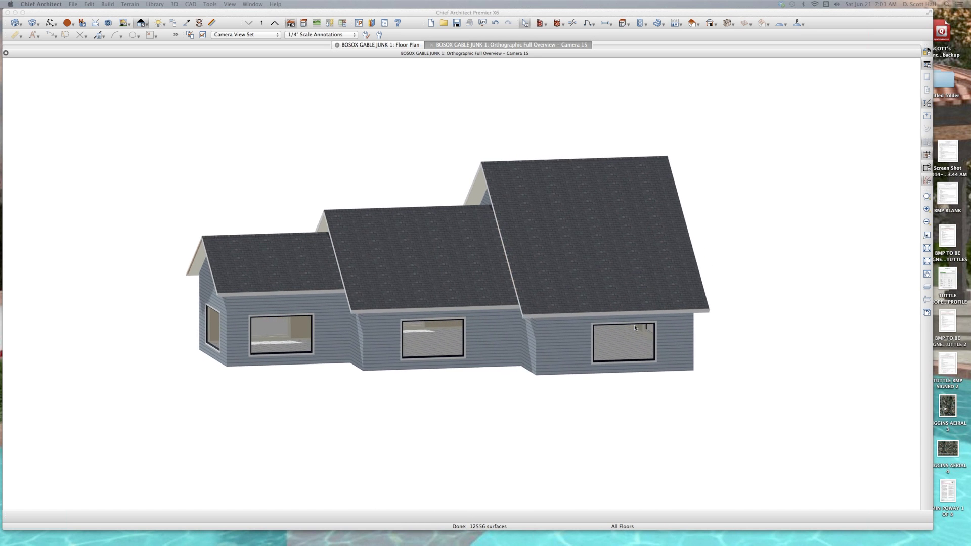
{"action": "key", "text": "Right"}
{"action": "key", "text": "Right"}
{"action": "key", "text": "Right"}
{"action": "key", "text": "Right"}
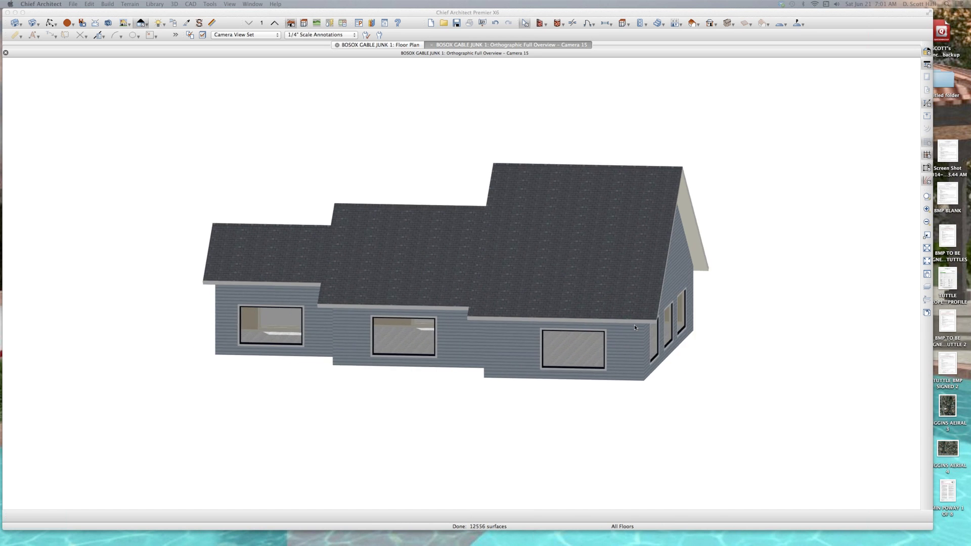
{"action": "key", "text": "Right"}
{"action": "key", "text": "Right"}
{"action": "key", "text": "Right"}
{"action": "key", "text": "Right"}
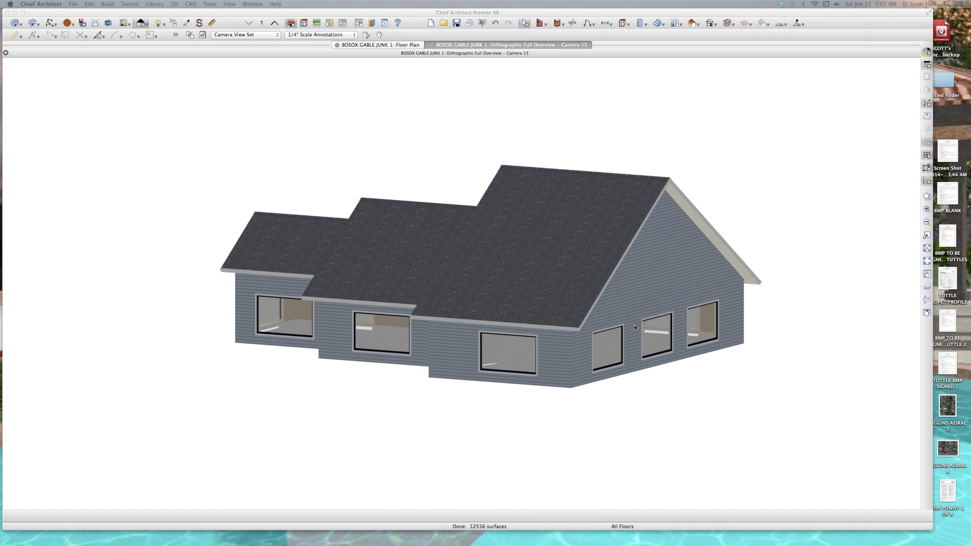
{"action": "key", "text": "Right"}
{"action": "key", "text": "Right"}
{"action": "key", "text": "Right"}
{"action": "key", "text": "Right"}
{"action": "key", "text": "Right"}
{"action": "key", "text": "Right"}
{"action": "key", "text": "Right"}
{"action": "key", "text": "Right"}
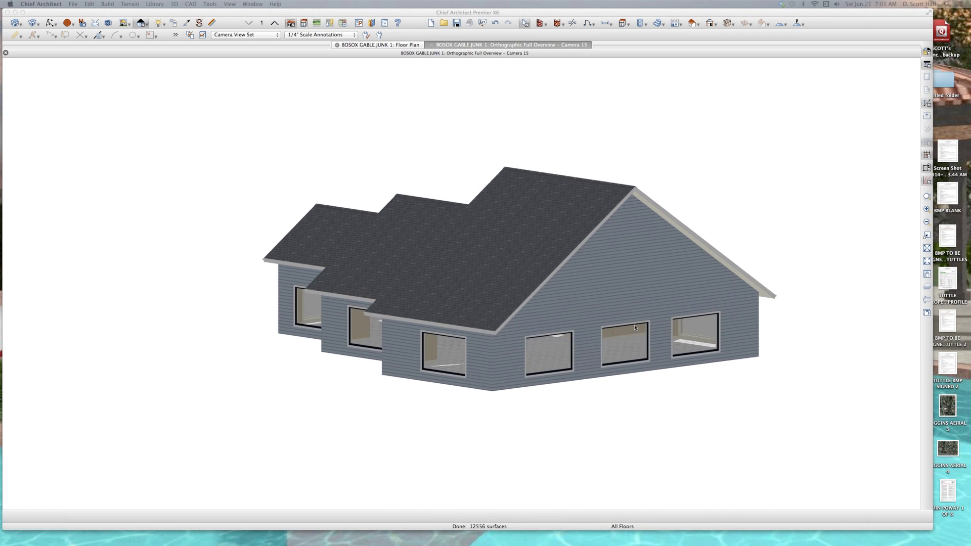
{"action": "key", "text": "Left"}
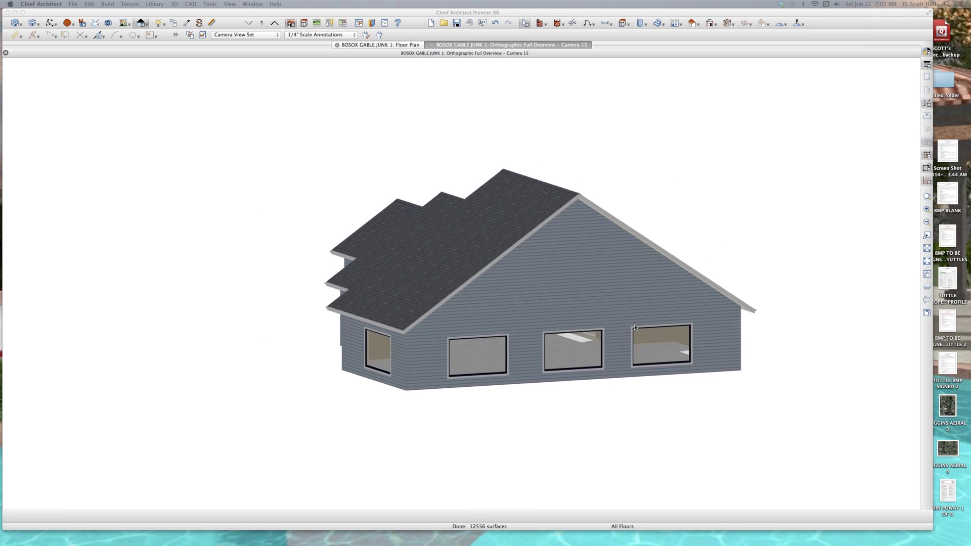
{"action": "key", "text": "Left"}
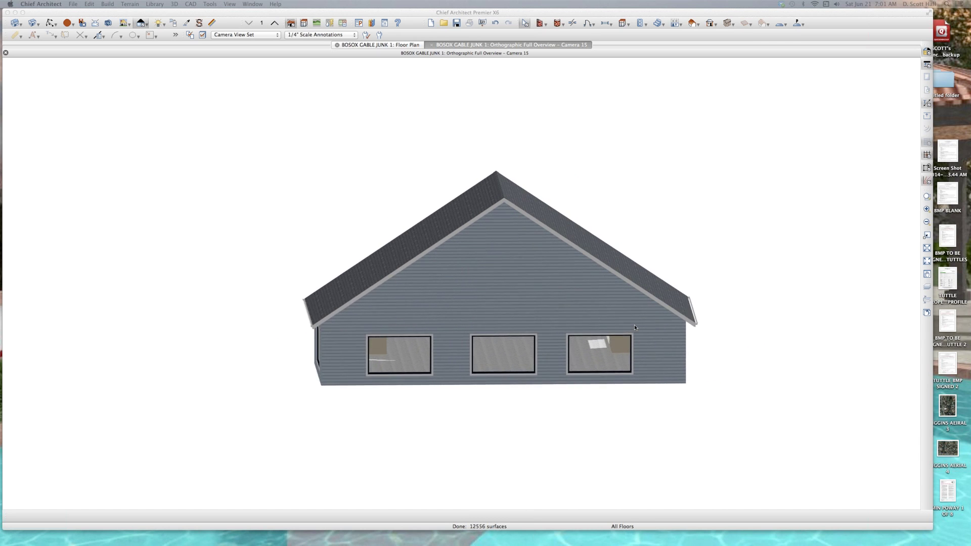
Examine the tall windowed gable end, both stepped roof slopes and the gable wall areas above the lower roofs through a full turn.
{"action": "key", "text": "Left"}
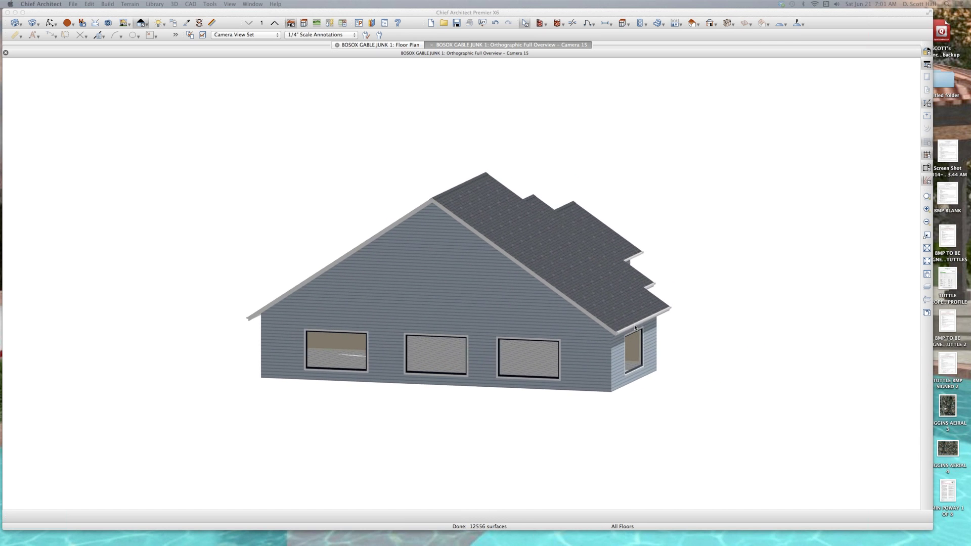
{"action": "key", "text": "Left"}
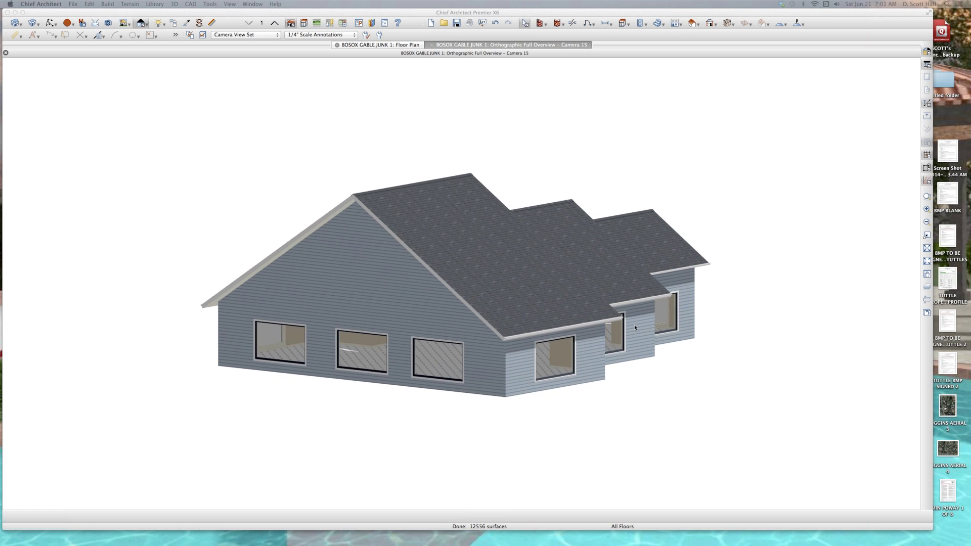
{"action": "key", "text": "Left"}
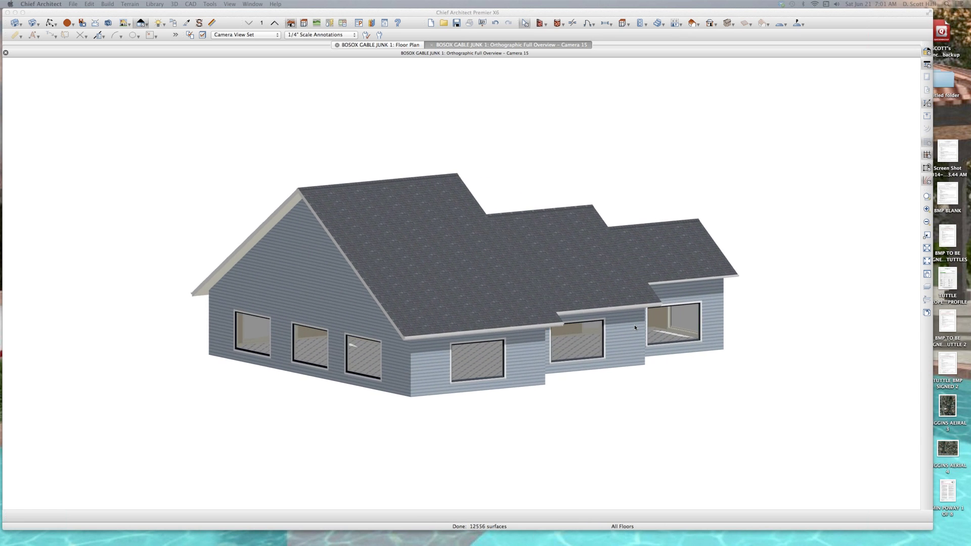
{"action": "key", "text": "Left"}
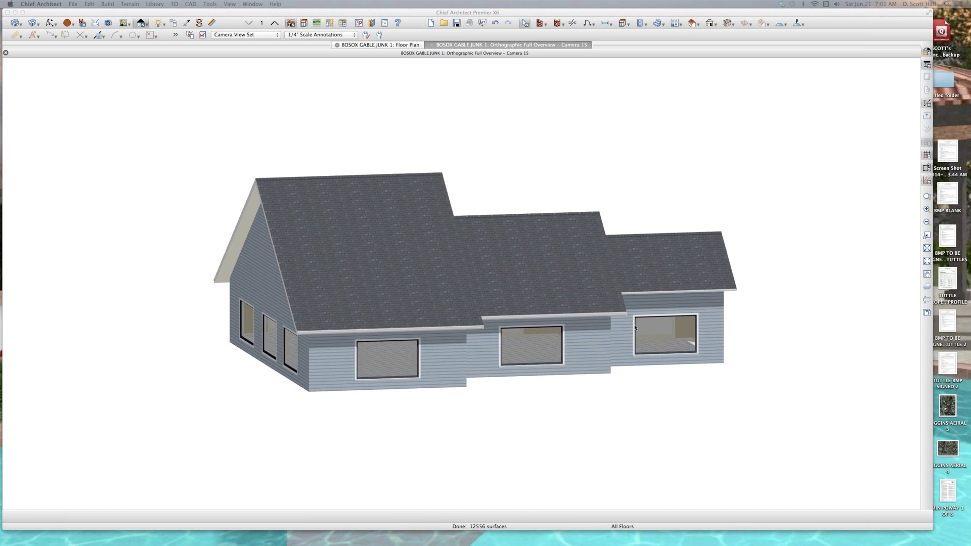
{"action": "key", "text": "Left"}
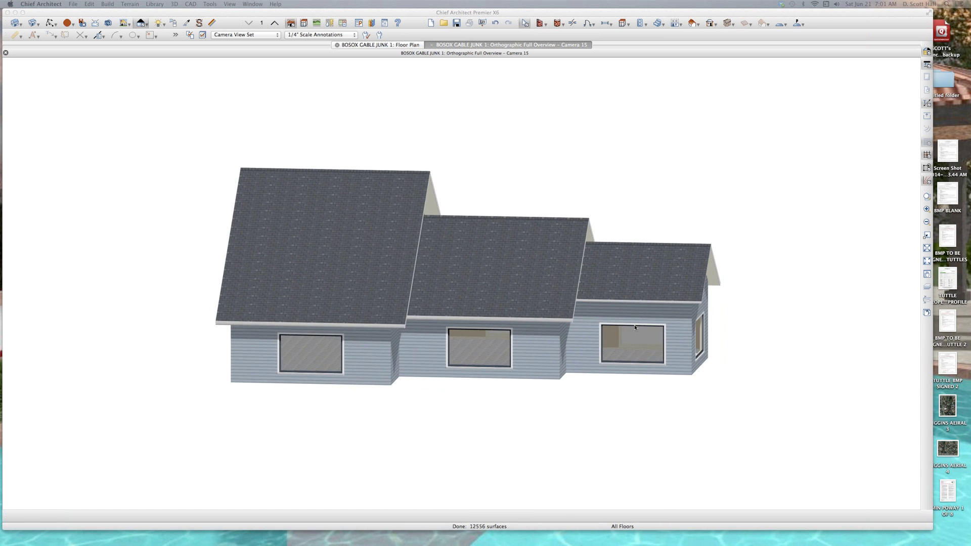
{"action": "key", "text": "Left"}
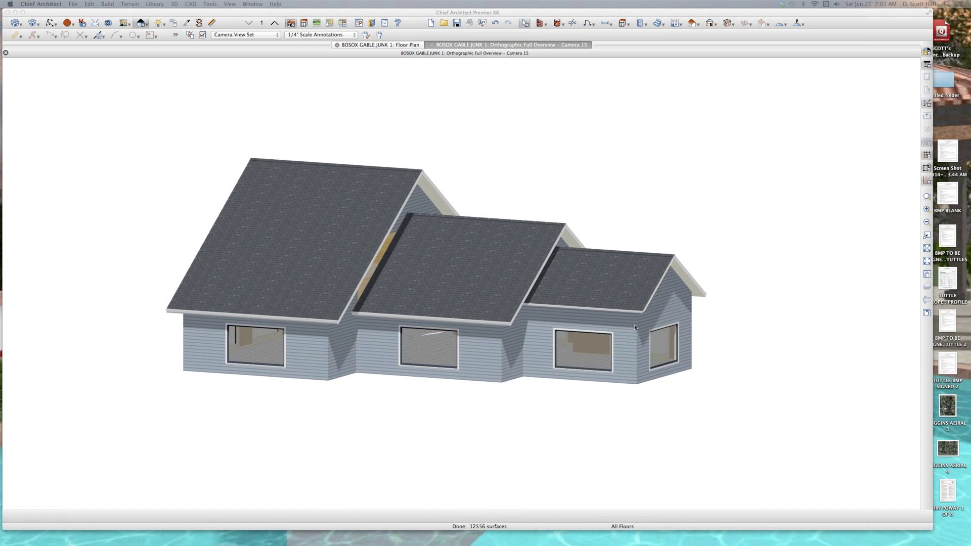
{"action": "key", "text": "Left"}
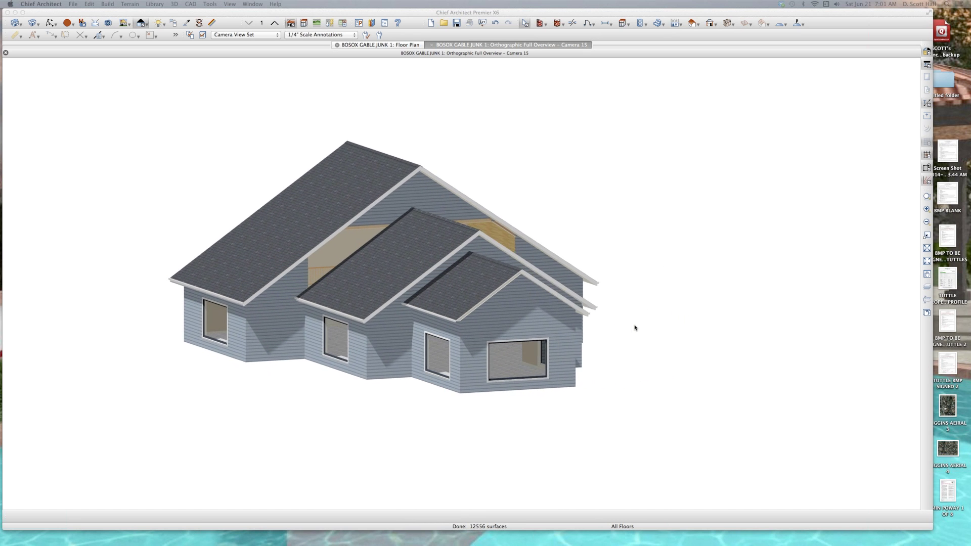
{"action": "key", "text": "Left"}
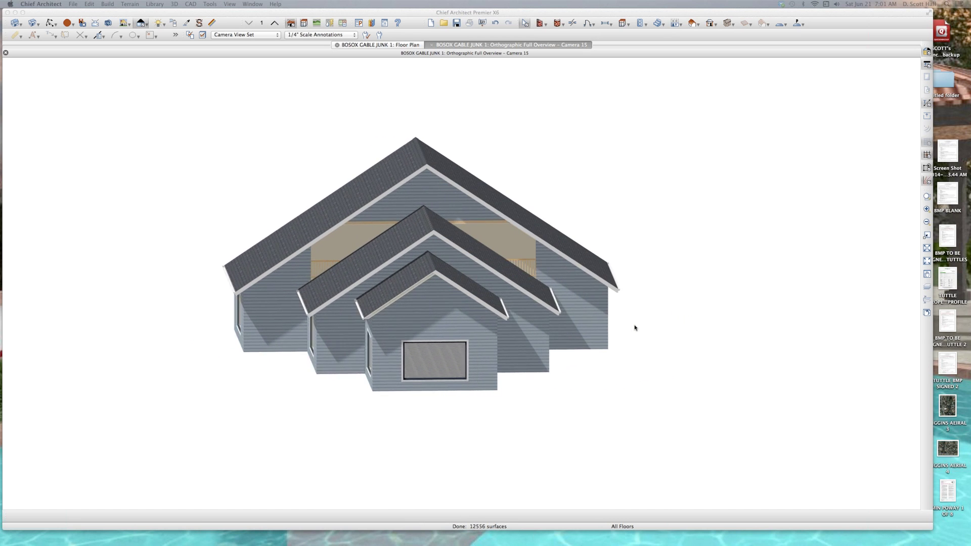
{"action": "key", "text": "Left"}
{"action": "key", "text": "Left"}
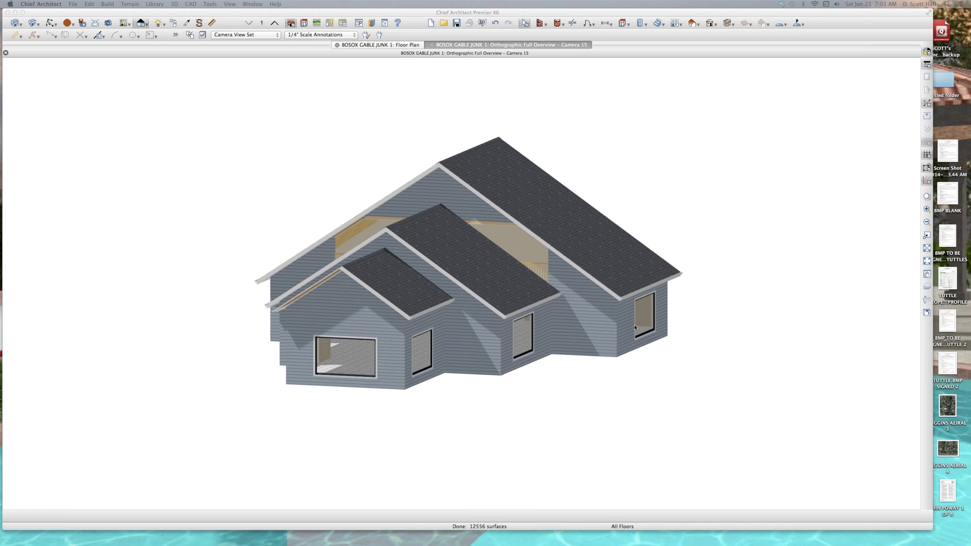
{"action": "key", "text": "Left"}
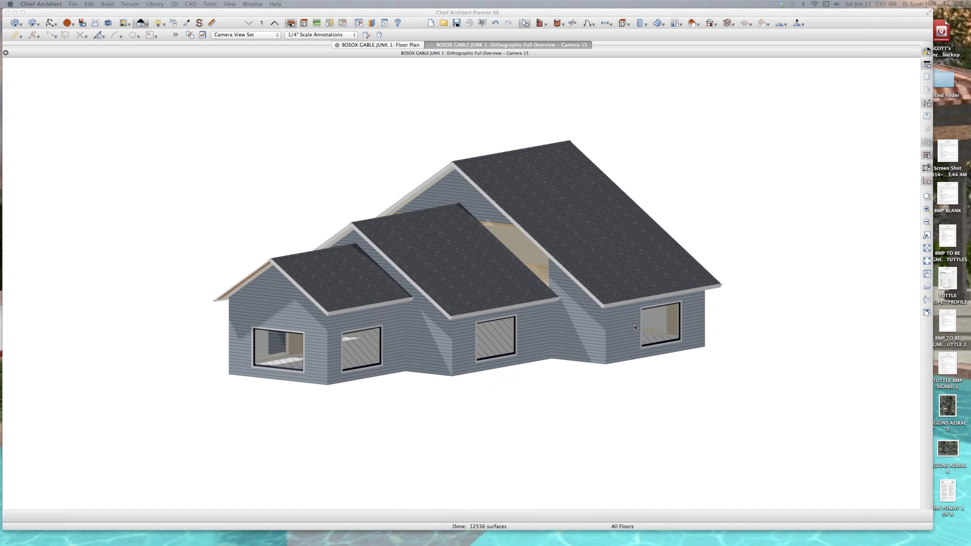
{"action": "key", "text": "Left"}
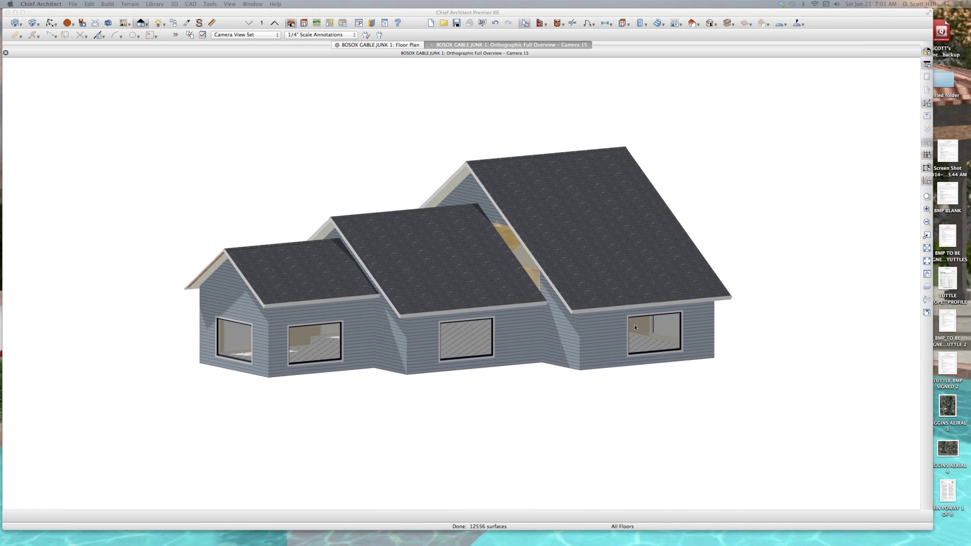
{"action": "key", "text": "Left"}
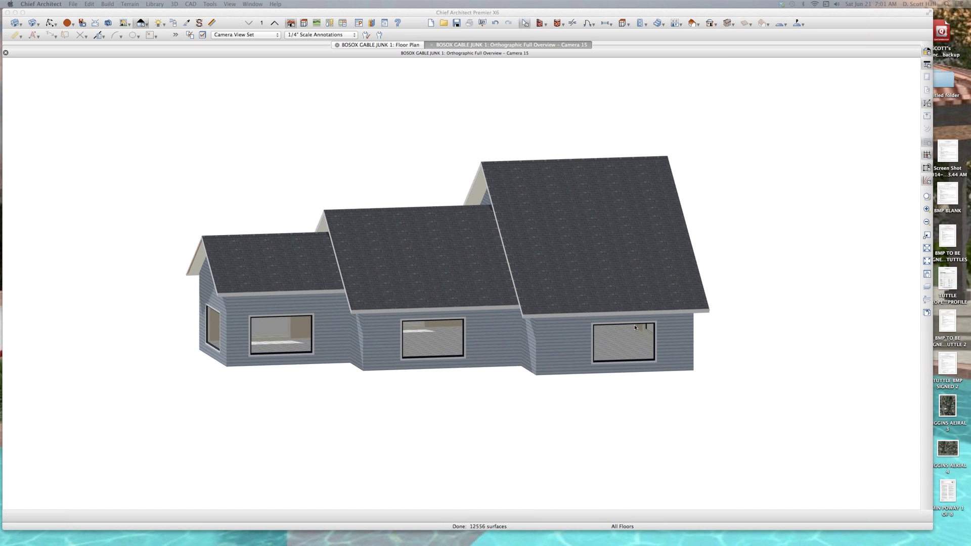
{"action": "key", "text": "Right"}
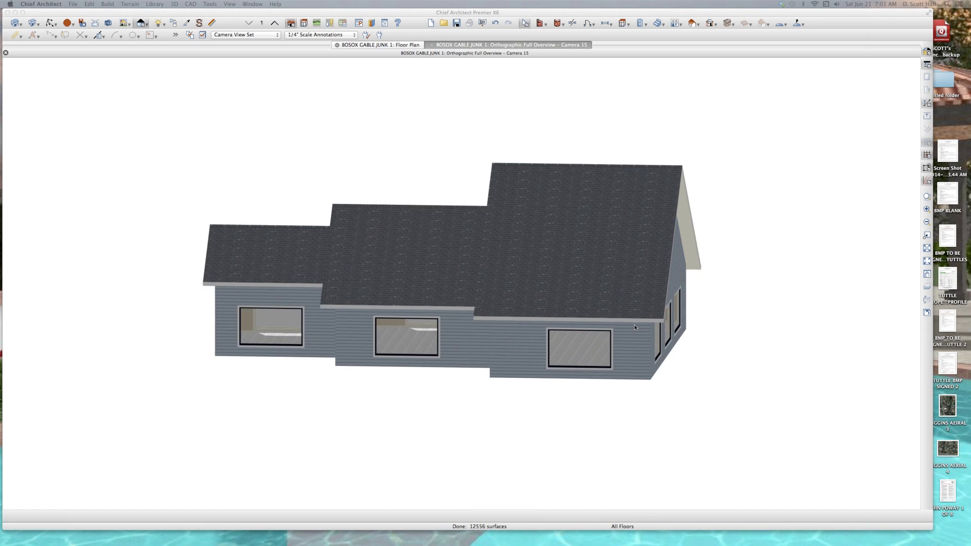
{"action": "key", "text": "Right"}
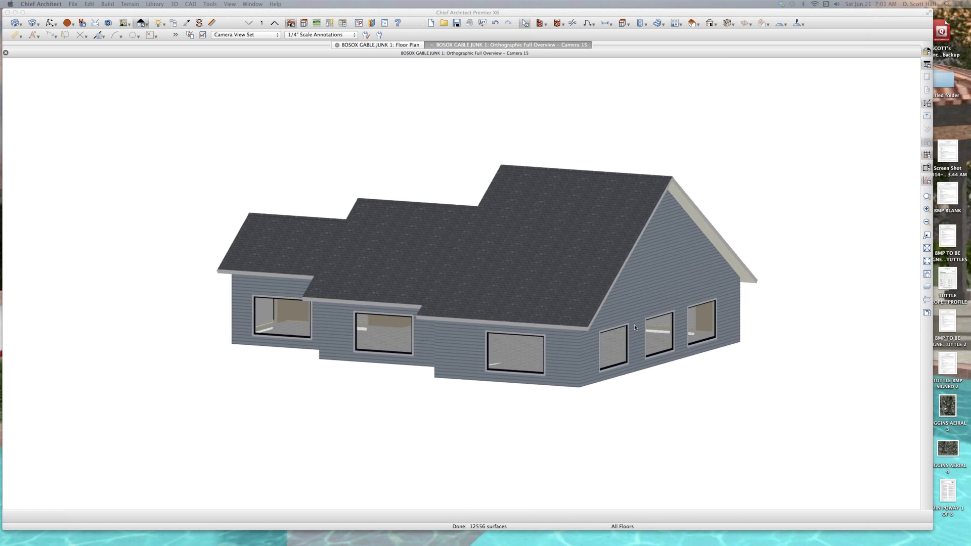
{"action": "key", "text": "Right"}
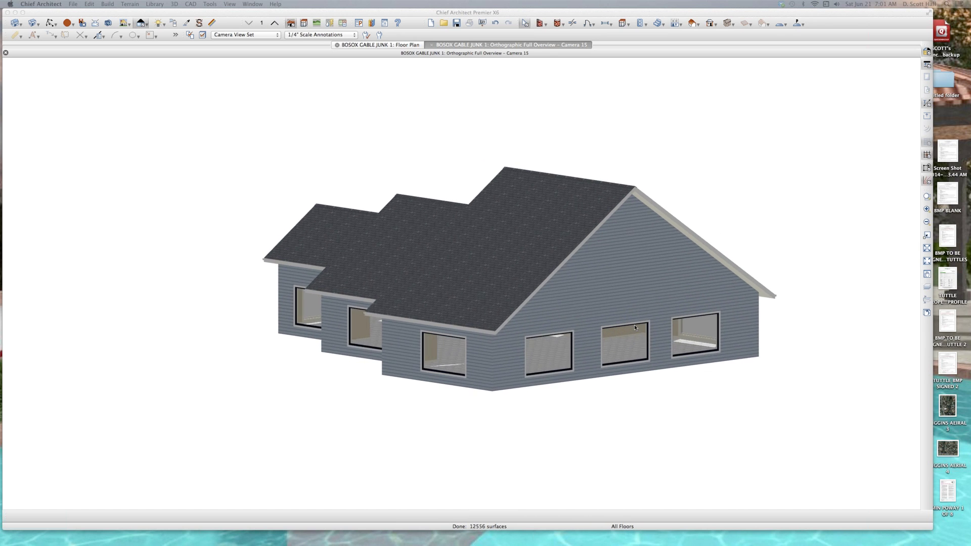
{"action": "key", "text": "Right"}
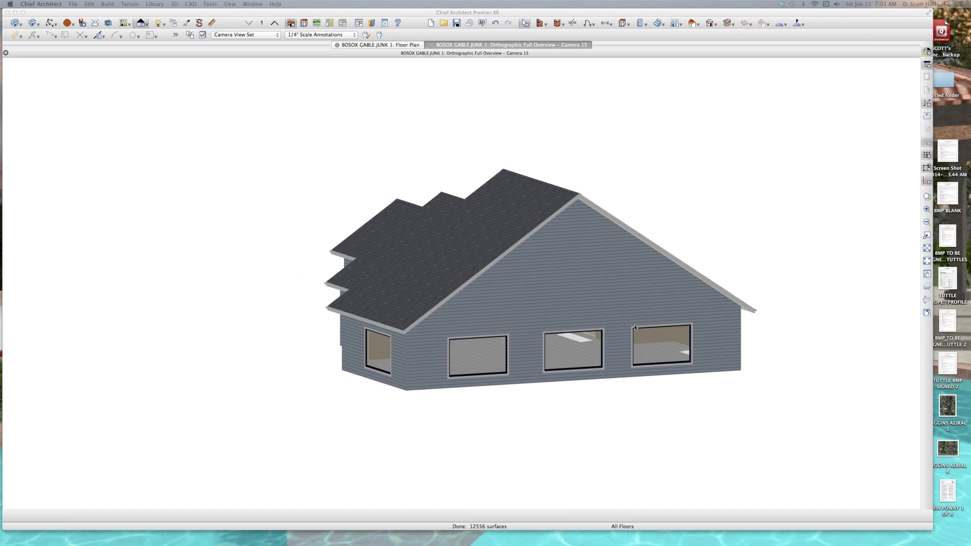
{"action": "key", "text": "Right"}
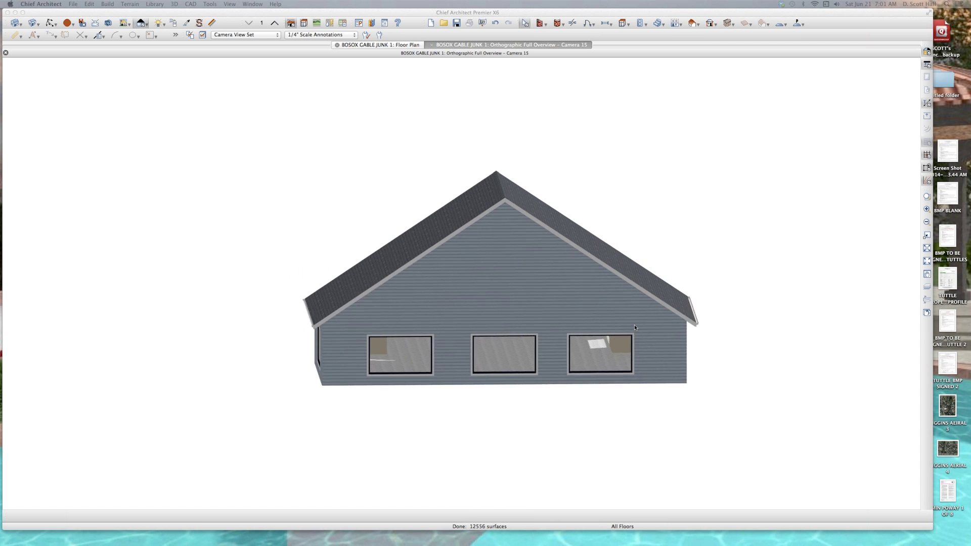
Inspect the house again from all sides, ending at the corner where the gable walls rise above the two lower roofs.
{"action": "key", "text": "Right"}
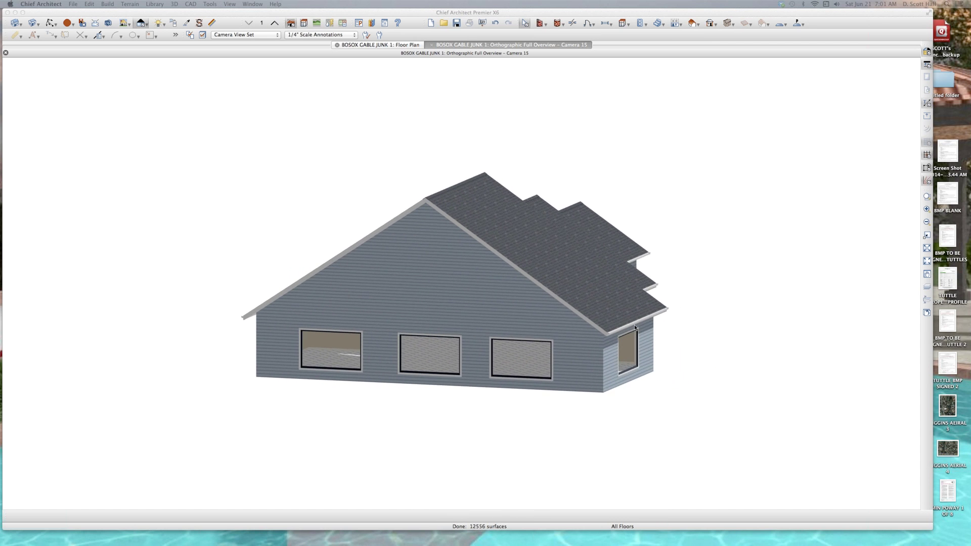
{"action": "key", "text": "Right"}
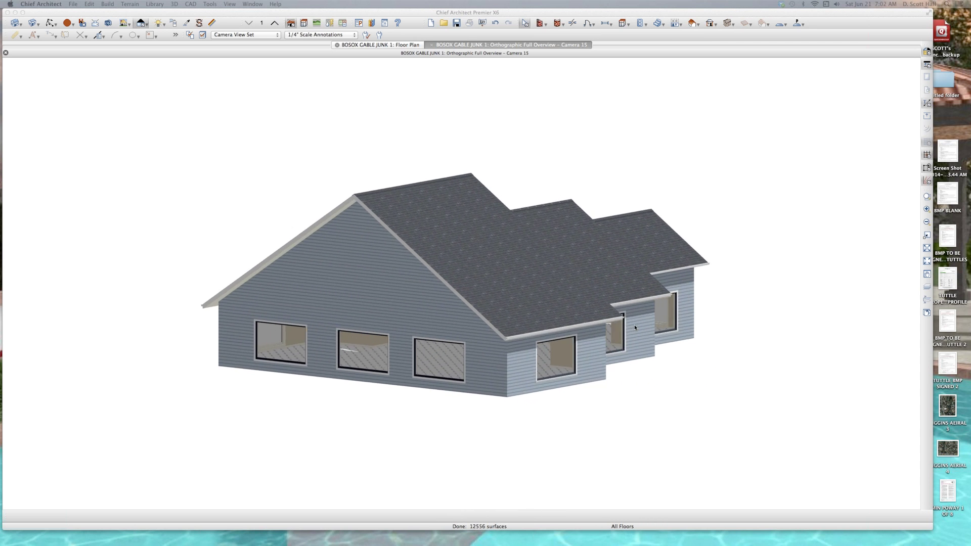
{"action": "key", "text": "Right"}
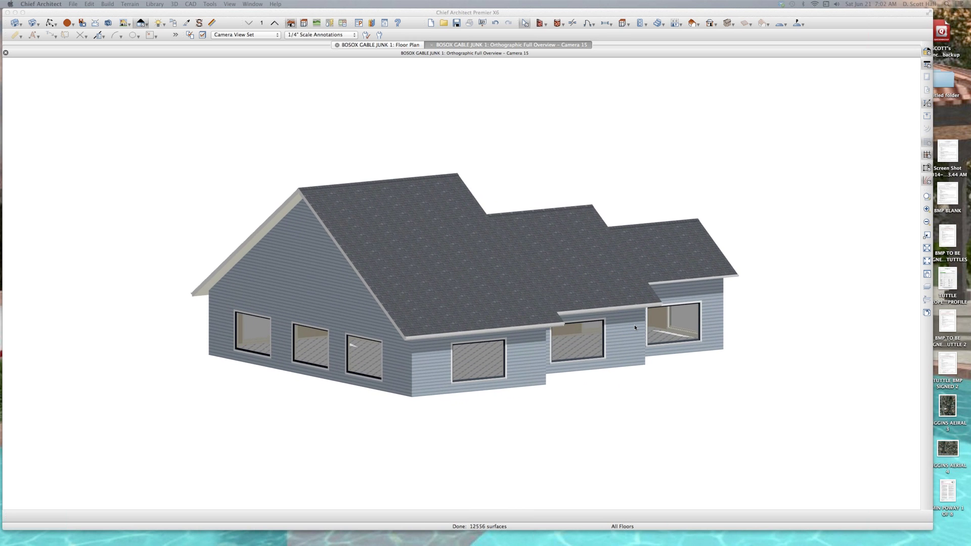
{"action": "key", "text": "Right"}
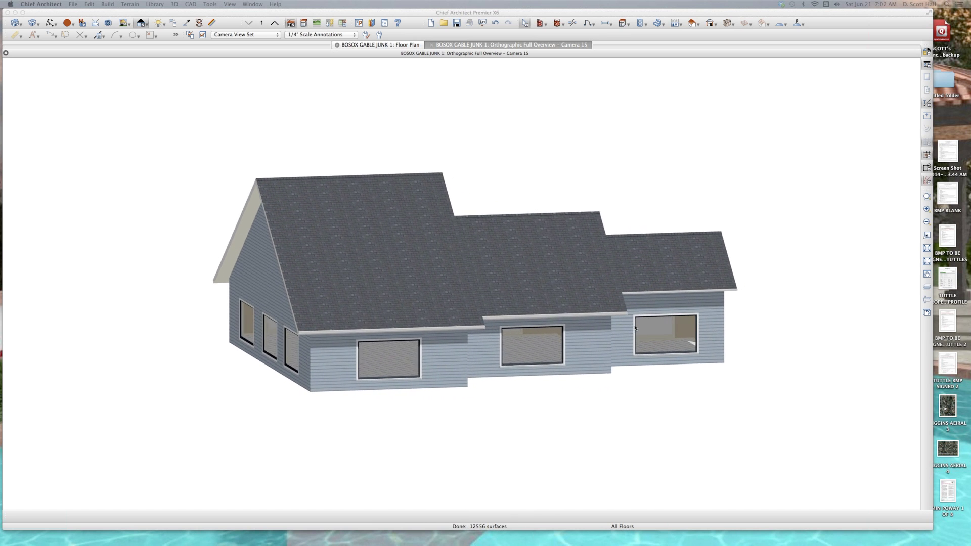
{"action": "key", "text": "Right"}
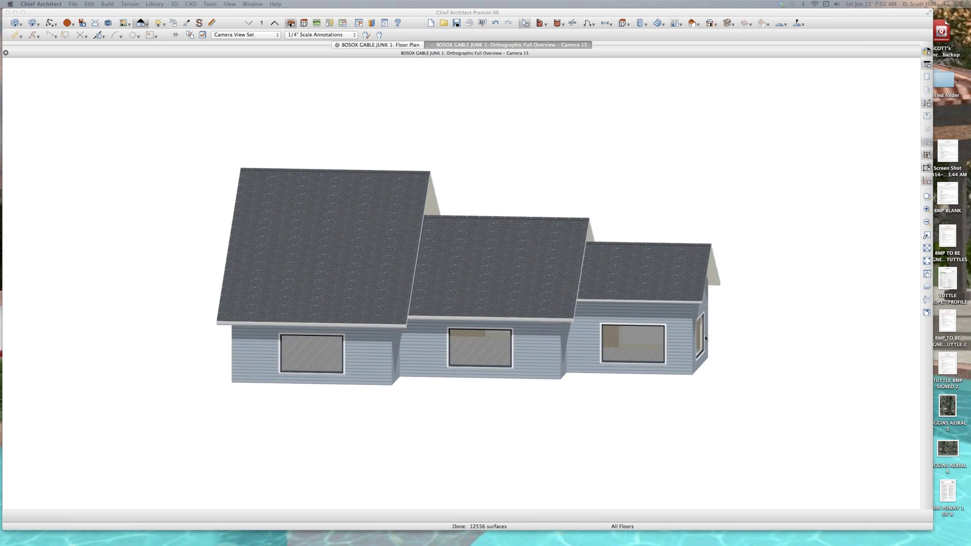
{"action": "key", "text": "Right"}
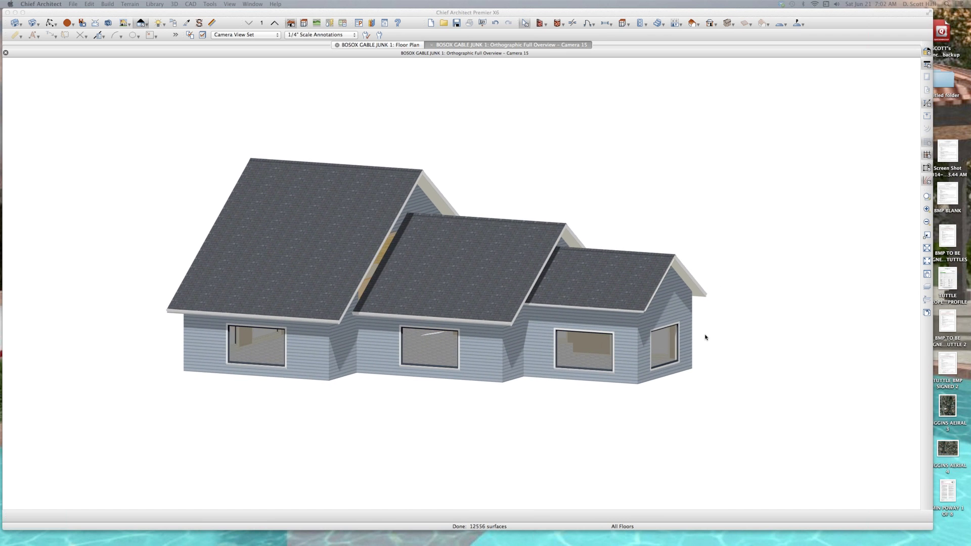
{"action": "key", "text": "Right"}
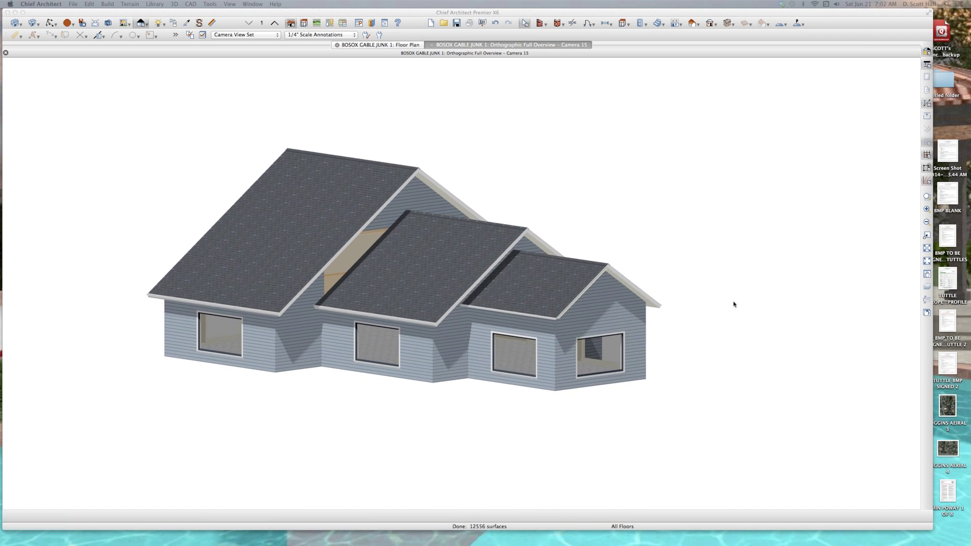
{"action": "key", "text": "Right"}
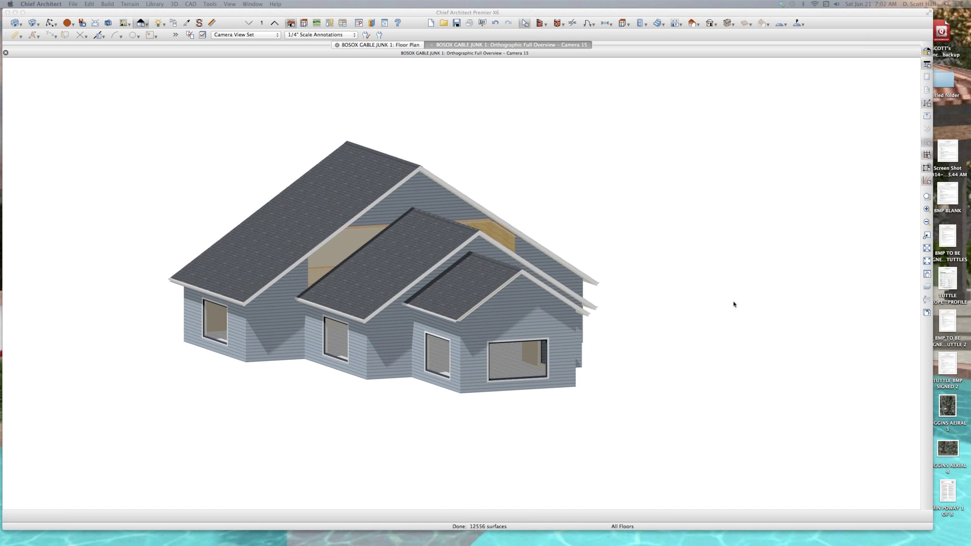
{"action": "key", "text": "Right"}
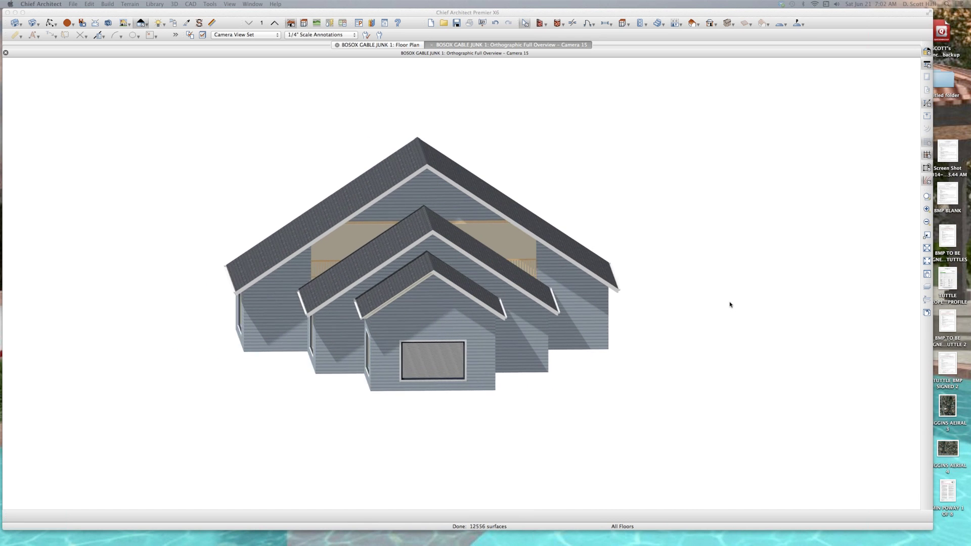
{"action": "key", "text": "Right"}
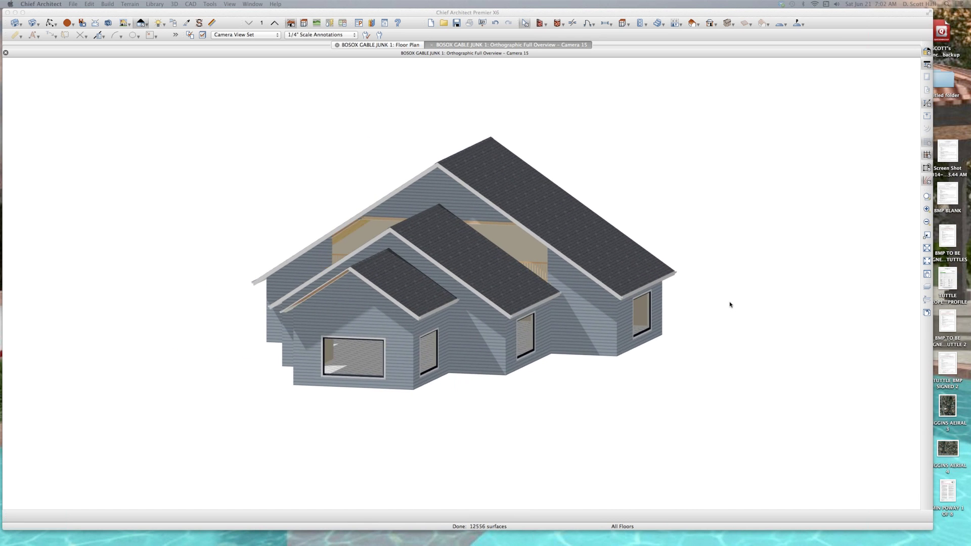
{"action": "key", "text": "Right"}
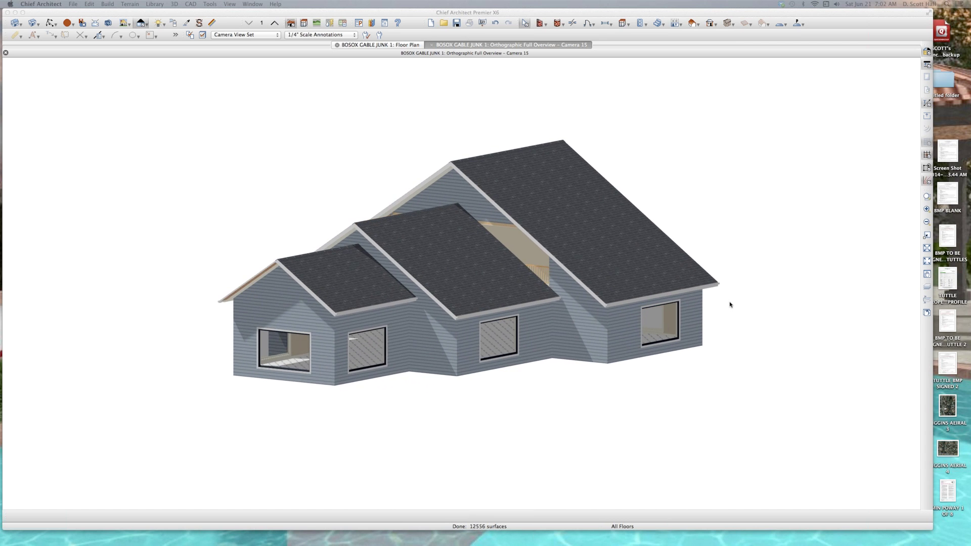
{"action": "key", "text": "Right"}
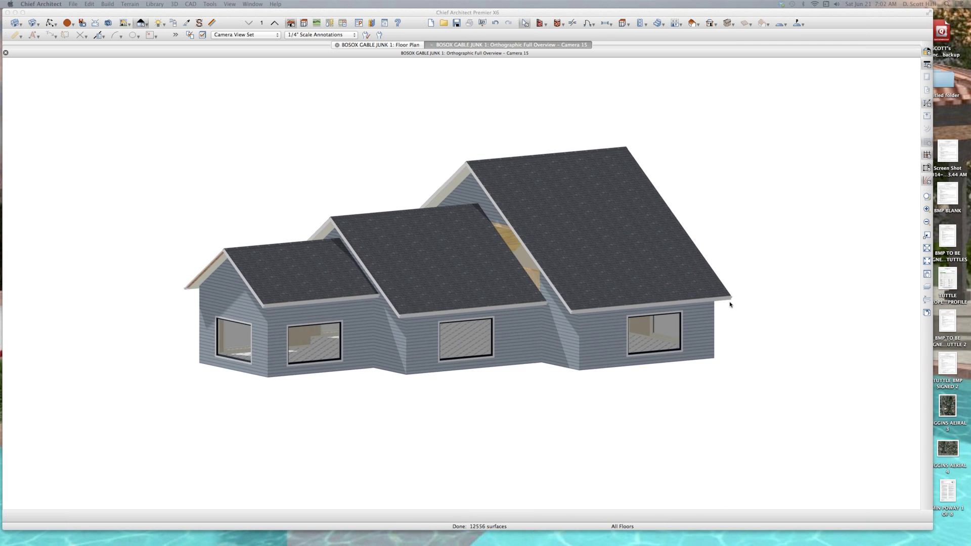
{"action": "key", "text": "Right"}
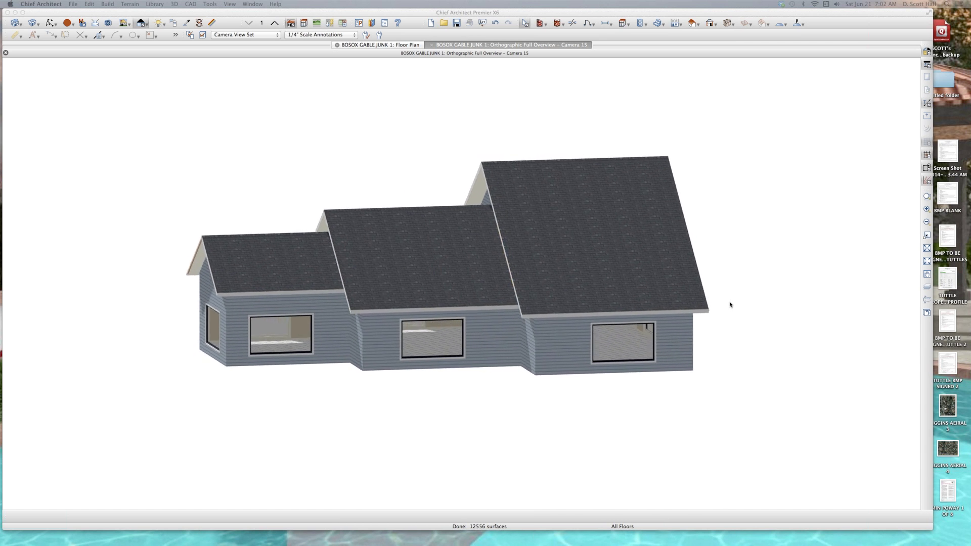
{"action": "key", "text": "Right"}
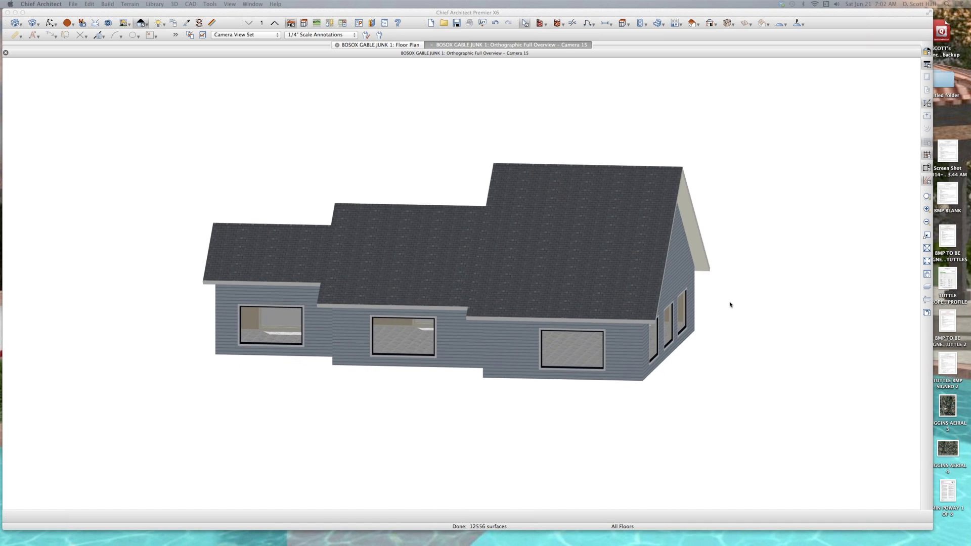
{"action": "key", "text": "Right"}
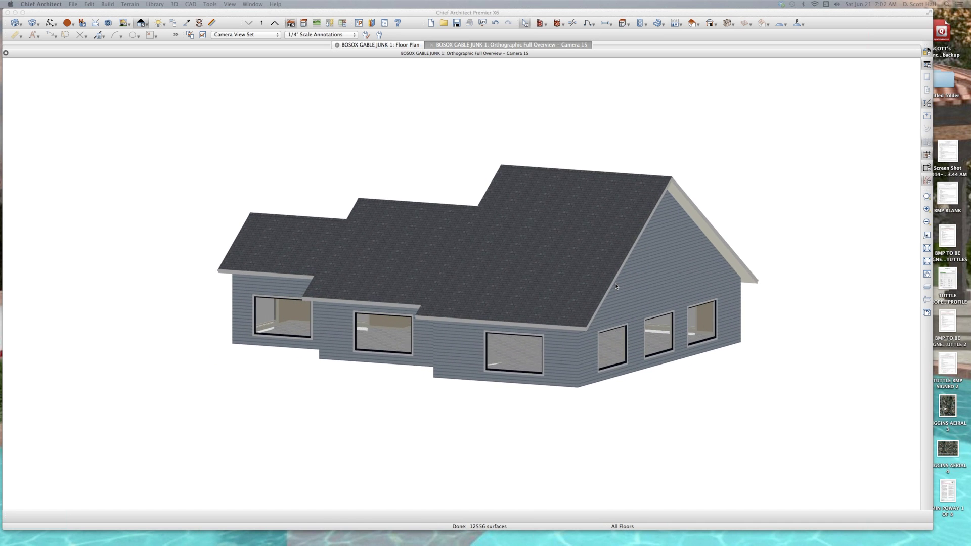
{"action": "key", "text": "Right"}
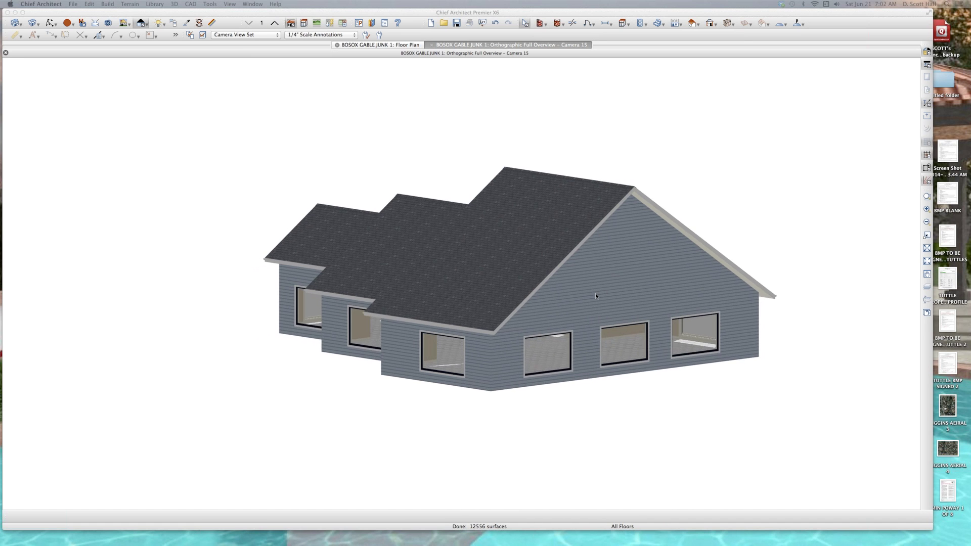
{"action": "left_click", "coordinate": [596, 295]}
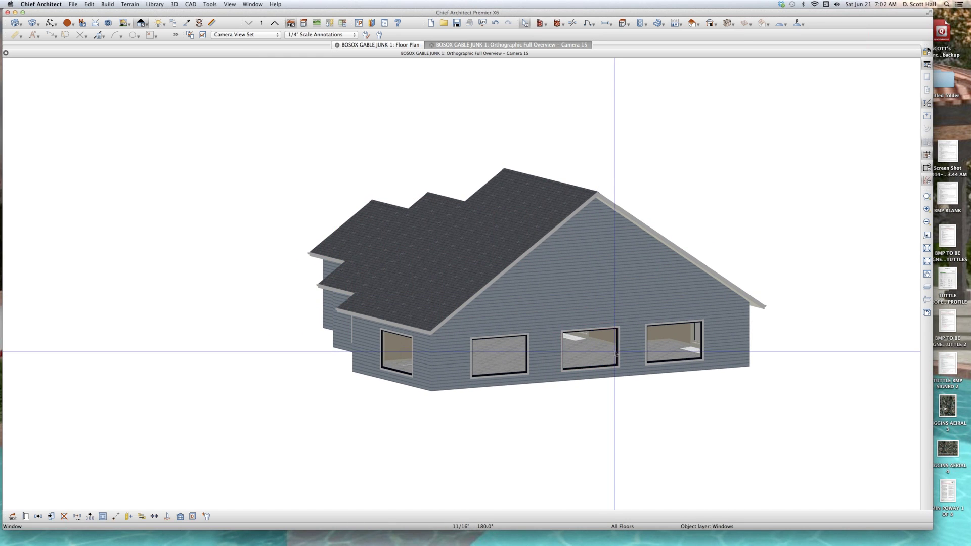
{"action": "key", "text": "o"}
{"action": "left_click_drag", "start_coordinate": [644, 349], "coordinate": [407, 338]}
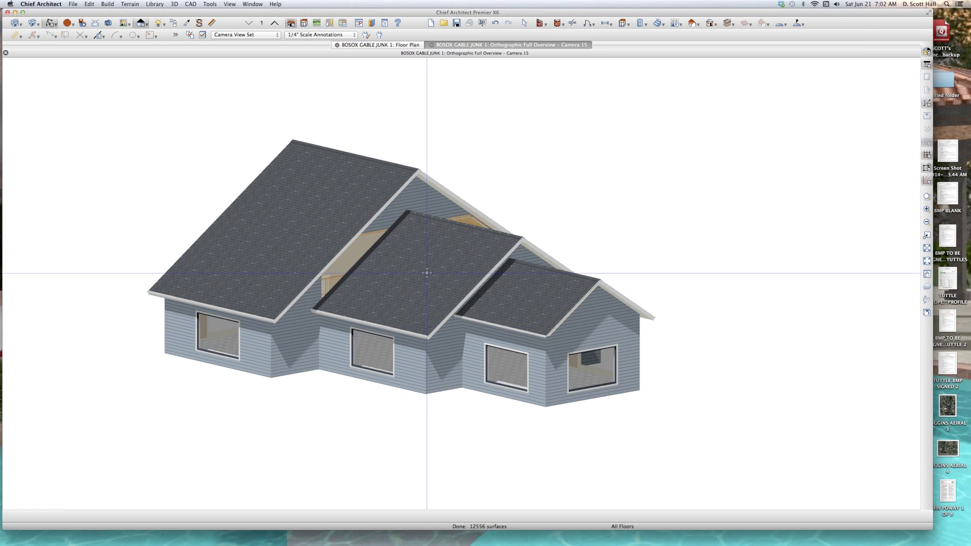
Highlight the upper attic gable wall and the gable walls above the lower roofs in the 3D overview to check their extents.
{"action": "scroll", "coordinate": [427, 273], "scroll_direction": "up", "scroll_amount": 4}
{"action": "scroll", "coordinate": [426, 273], "scroll_direction": "down", "scroll_amount": 1}
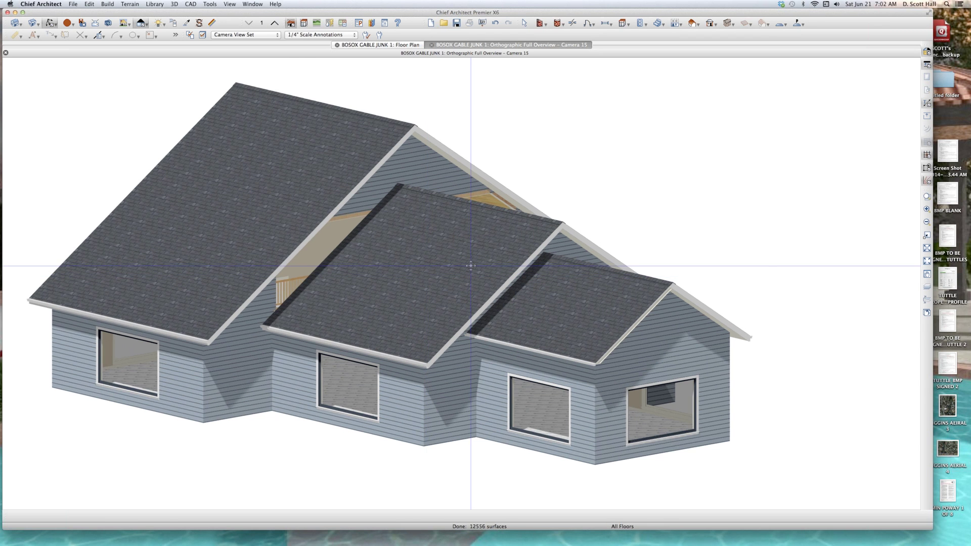
{"action": "scroll", "coordinate": [471, 265], "scroll_direction": "up", "scroll_amount": 2}
{"action": "scroll", "coordinate": [462, 262], "scroll_direction": "down", "scroll_amount": 3}
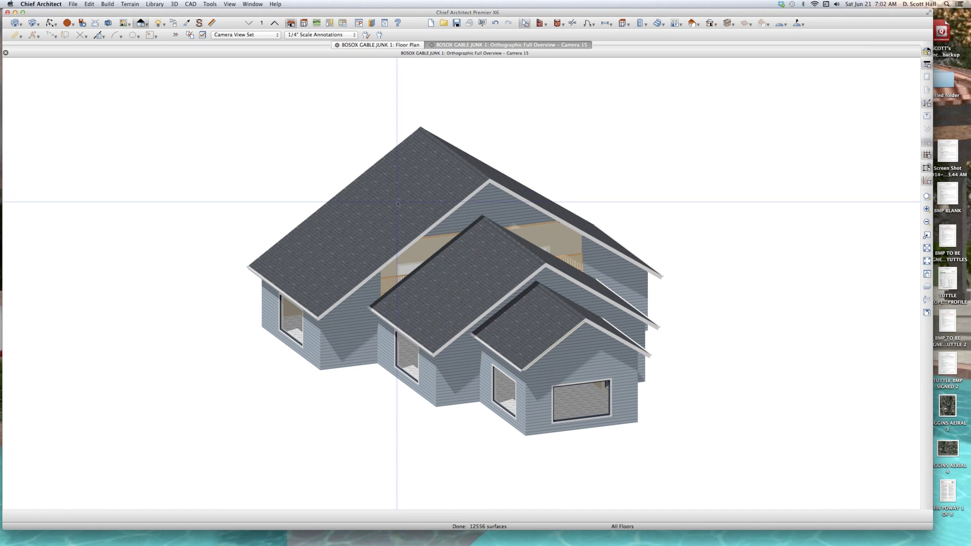
{"action": "left_click", "coordinate": [508, 207]}
{"action": "scroll", "coordinate": [509, 210], "scroll_direction": "up", "scroll_amount": 2}
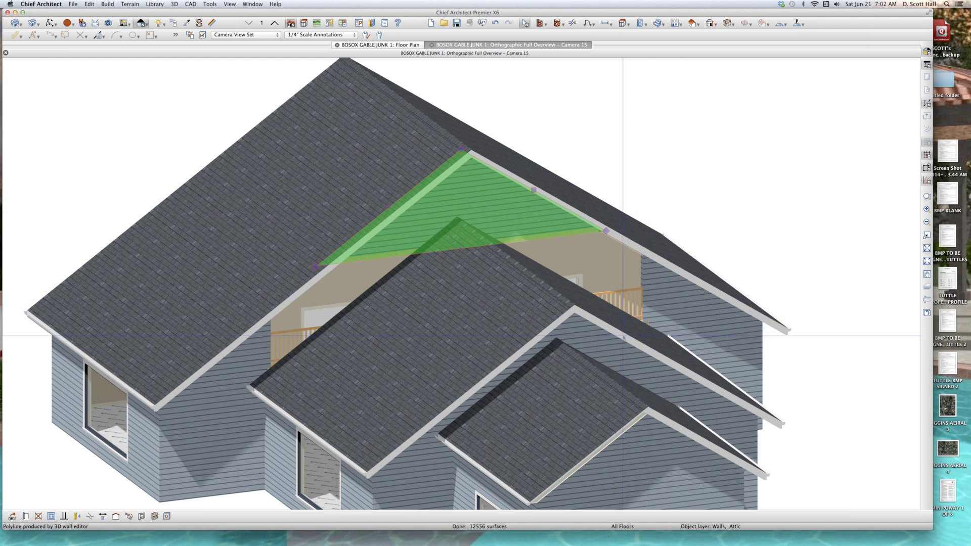
{"action": "left_click", "coordinate": [617, 363]}
{"action": "scroll", "coordinate": [617, 363], "scroll_direction": "down", "scroll_amount": 3}
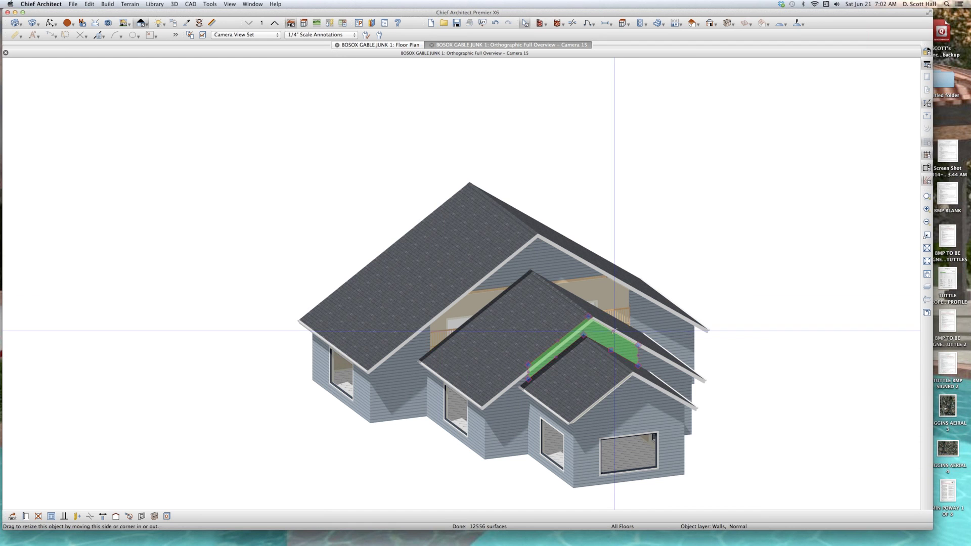
{"action": "left_click", "coordinate": [656, 371]}
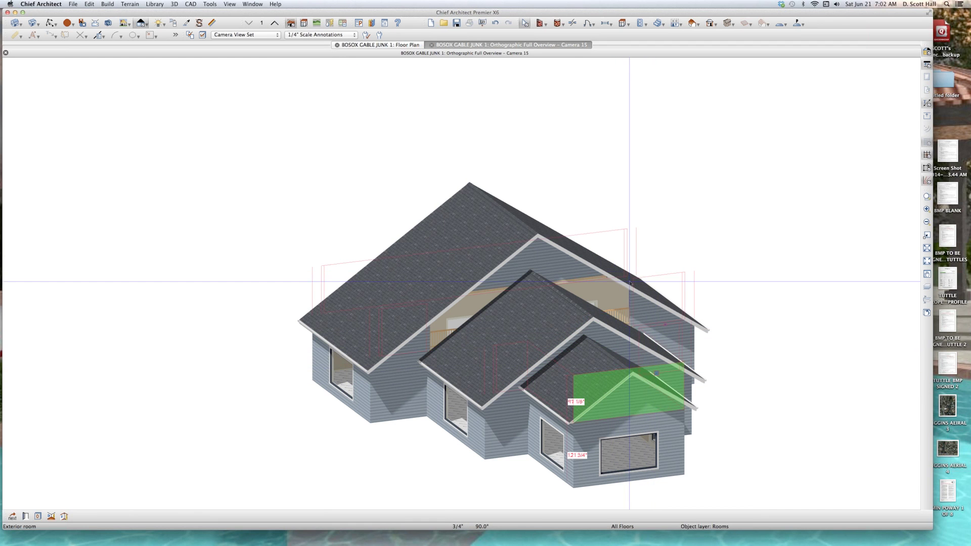
{"action": "left_click", "coordinate": [644, 312]}
{"action": "key", "text": "Escape"}
{"action": "left_click", "coordinate": [574, 273]}
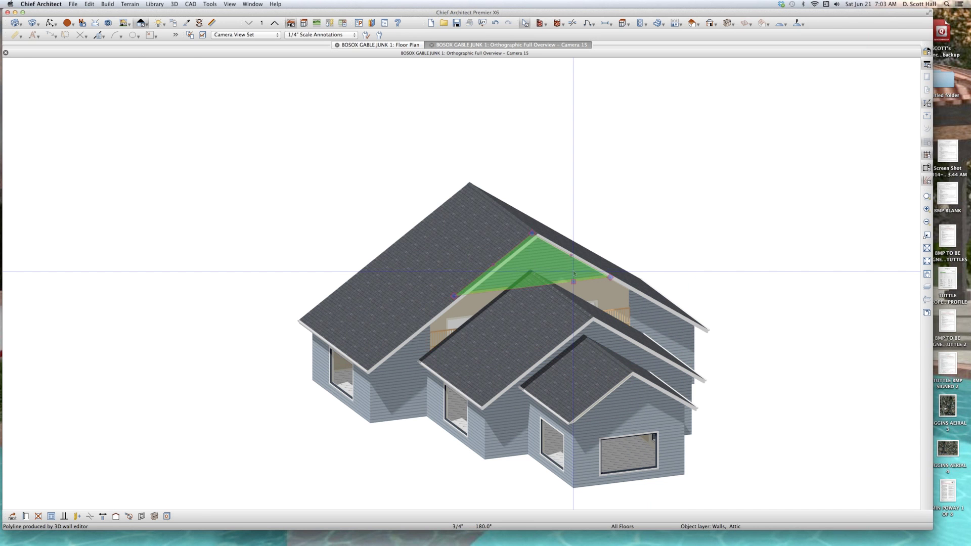
Close the overview and open a full camera view from the small end bay looking toward the large room.
{"action": "key", "text": "super+w"}
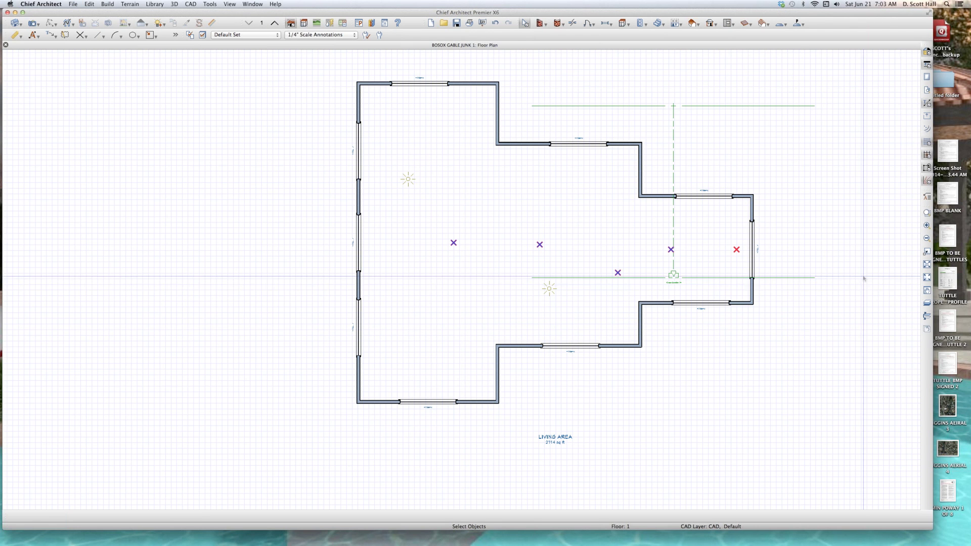
{"action": "scroll", "coordinate": [864, 279], "scroll_direction": "up", "scroll_amount": 2}
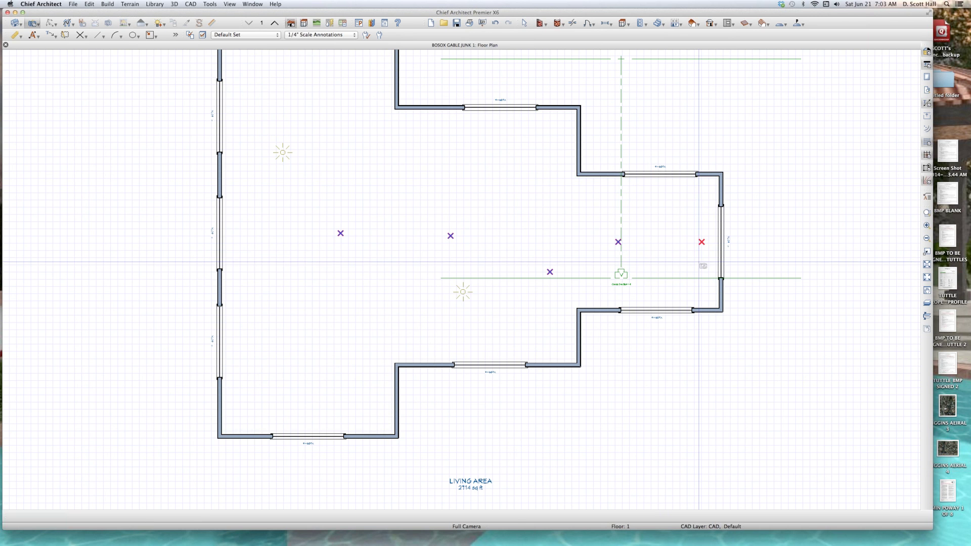
{"action": "left_click_drag", "start_coordinate": [701, 262], "coordinate": [486, 210]}
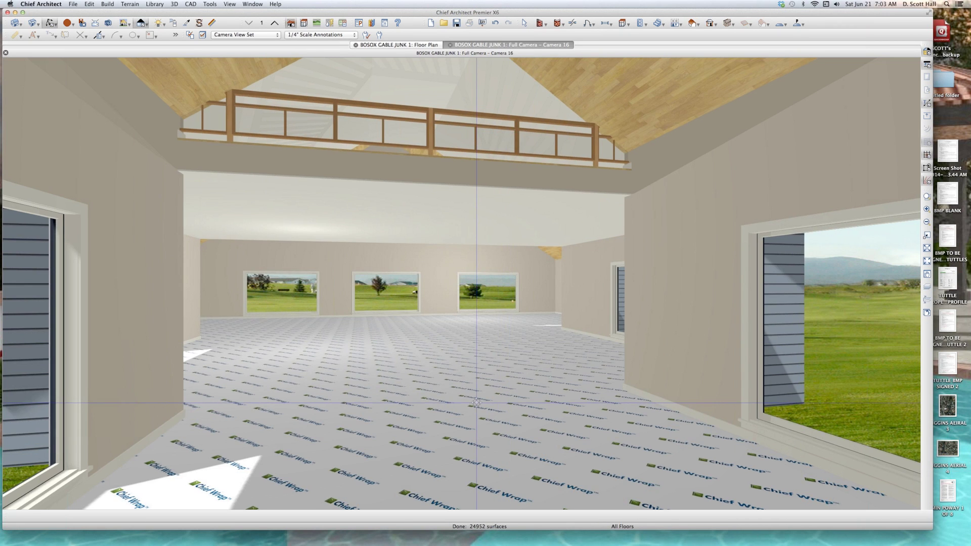
{"action": "scroll", "coordinate": [476, 402], "scroll_direction": "down", "scroll_amount": 3}
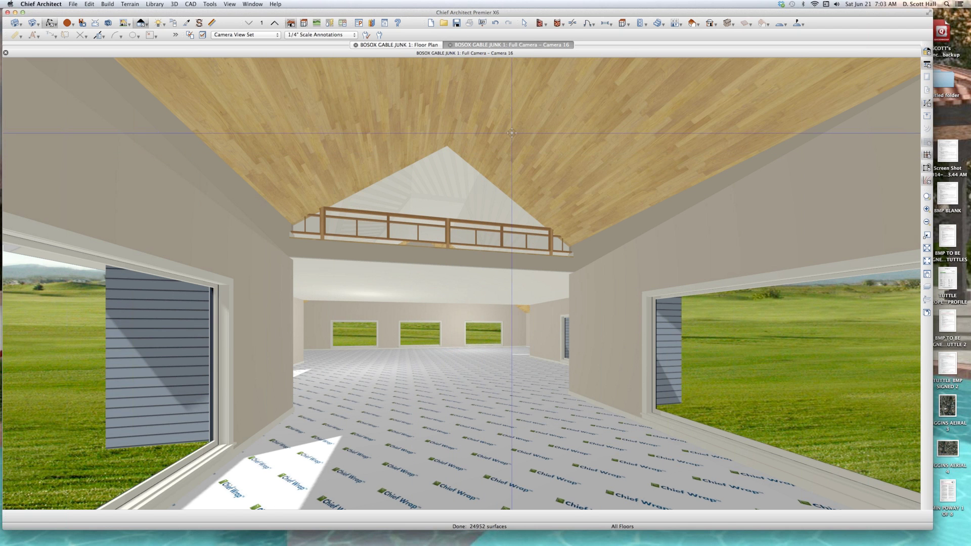
Identify both wood-clad roof planes and the room area at the gable opening above the railing, and close this camera view.
{"action": "left_click", "coordinate": [524, 143]}
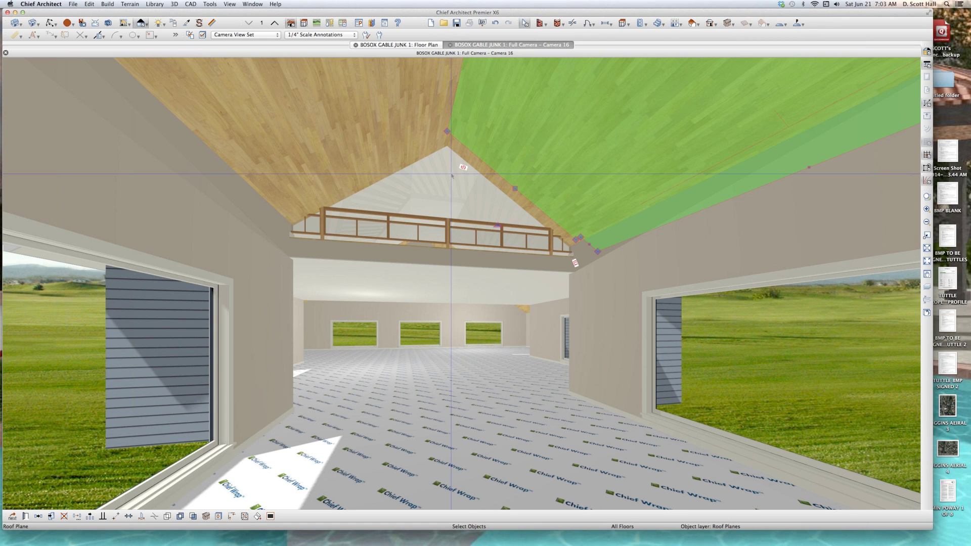
{"action": "left_click", "coordinate": [326, 162]}
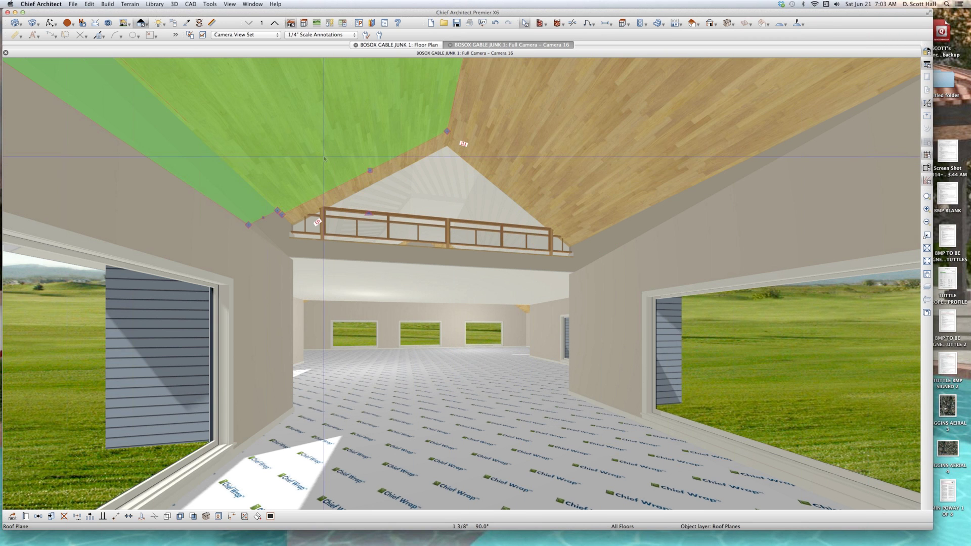
{"action": "left_click", "coordinate": [451, 179]}
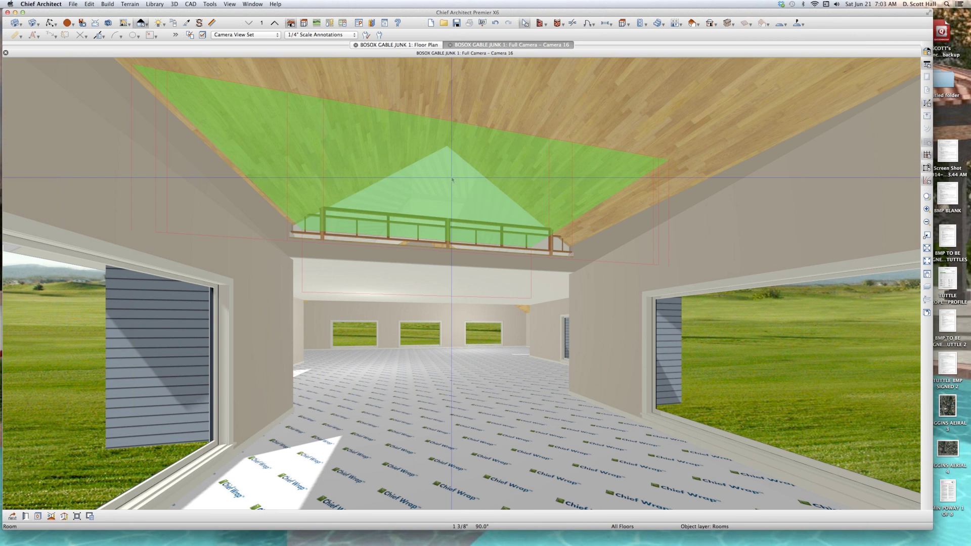
{"action": "key", "text": "super+w"}
Create a full camera view from the large room toward the railing and select the attic gable wall above the opening.
{"action": "scroll", "coordinate": [405, 310], "scroll_direction": "down", "scroll_amount": 3}
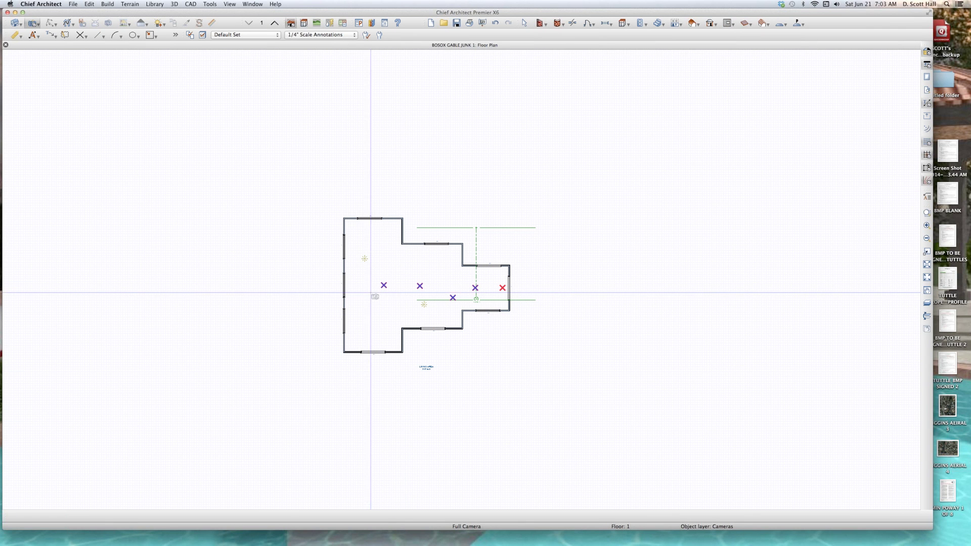
{"action": "left_click_drag", "start_coordinate": [356, 292], "coordinate": [452, 274]}
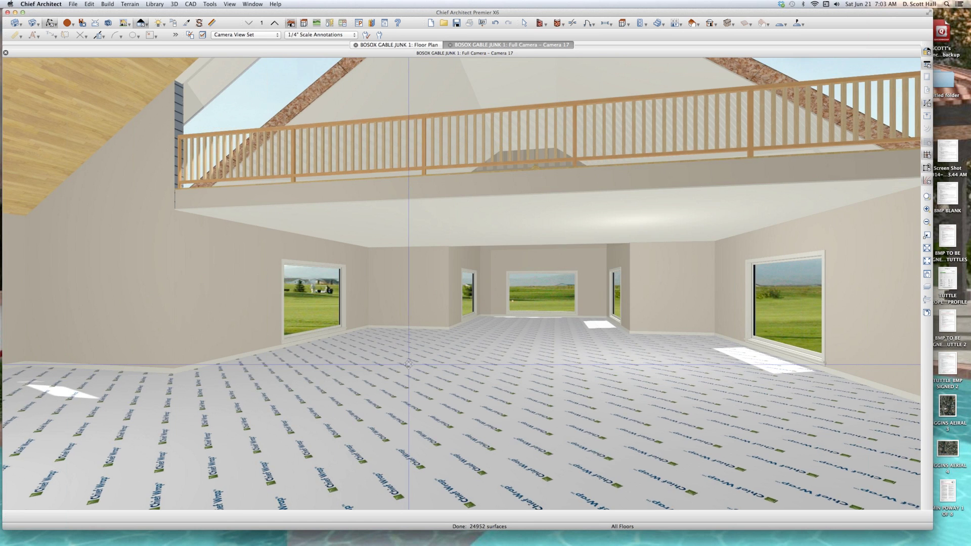
{"action": "scroll", "coordinate": [408, 364], "scroll_direction": "down", "scroll_amount": 3}
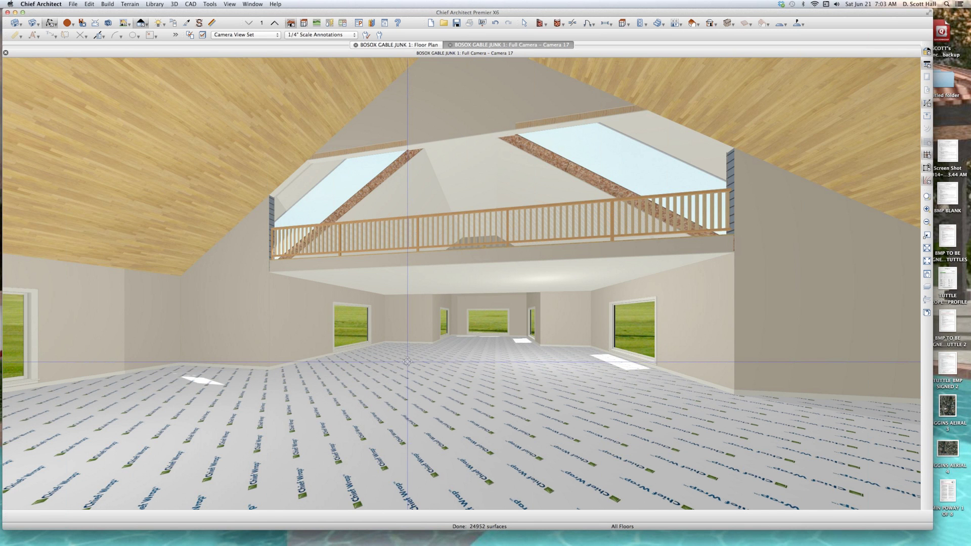
{"action": "key", "text": "space"}
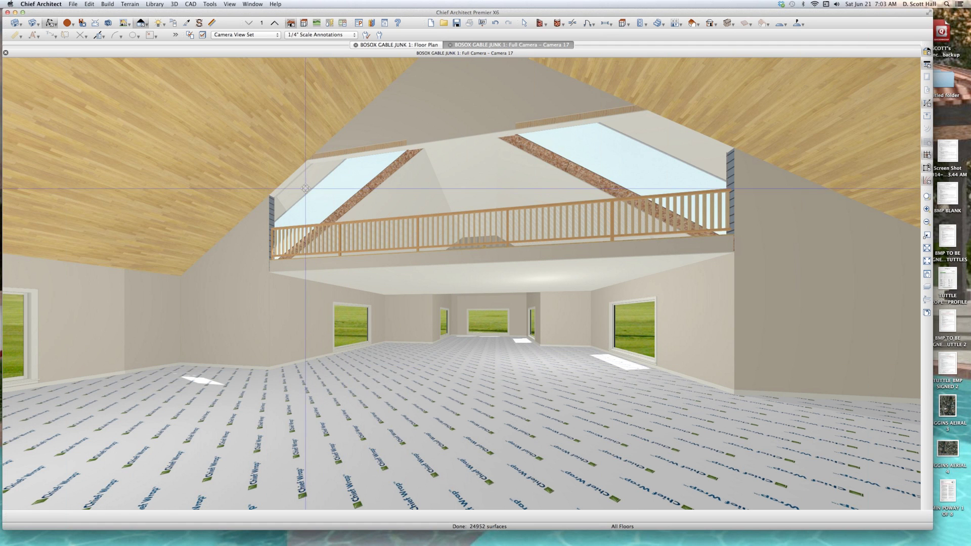
{"action": "left_click", "coordinate": [460, 99]}
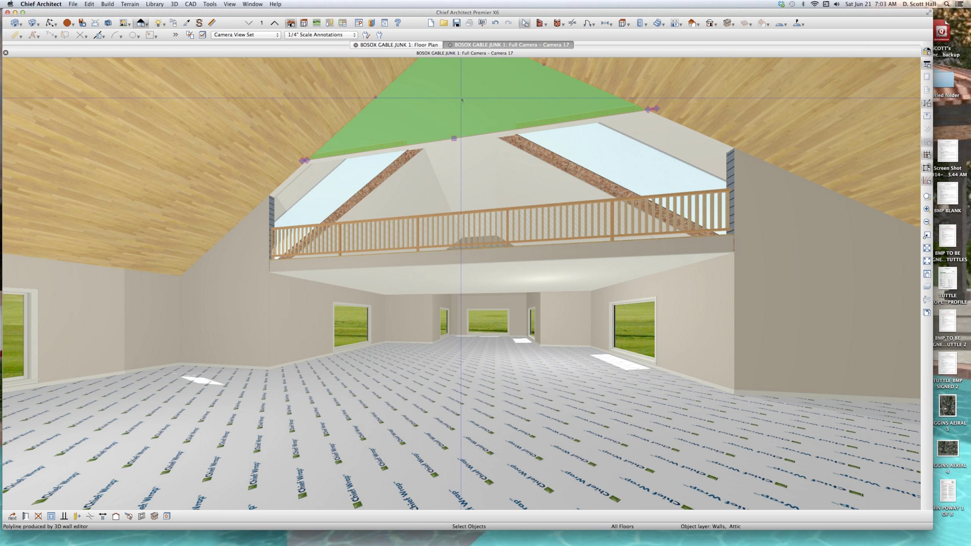
Check the large room on floor 2 and tile the interior camera view, floor plan and a new orthographic full overview side by side.
{"action": "key", "text": "shift+F4"}
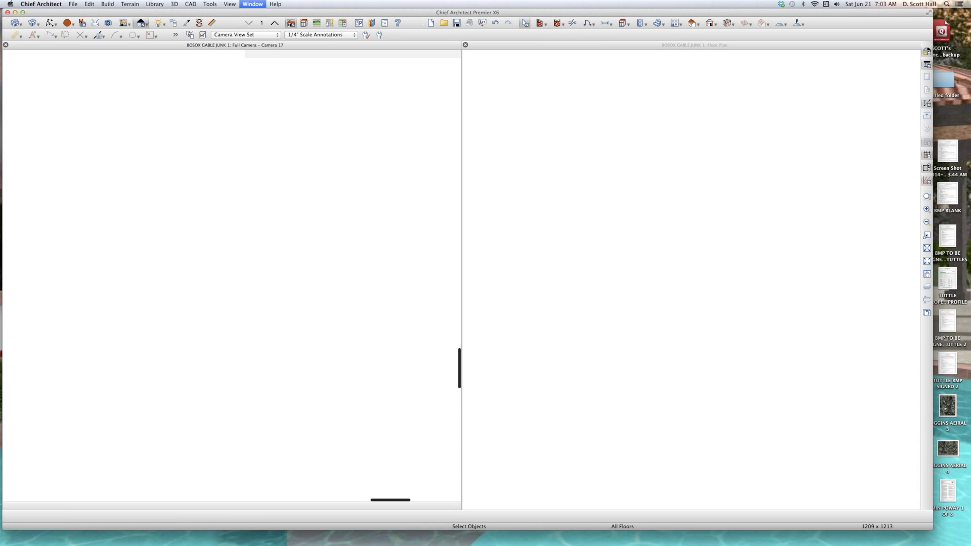
{"action": "left_click", "coordinate": [611, 347]}
{"action": "scroll", "coordinate": [698, 95], "scroll_direction": "up", "scroll_amount": 3}
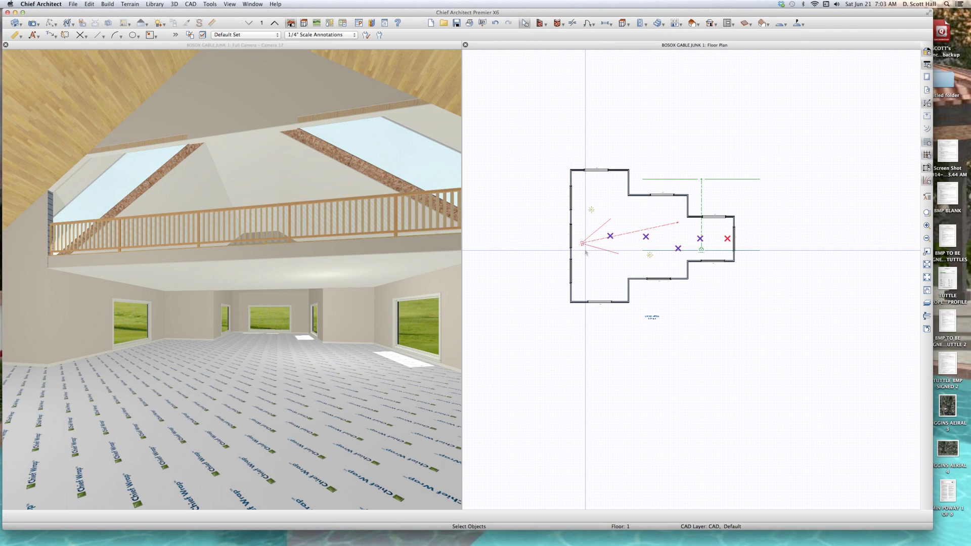
{"action": "key", "text": "Page_Up"}
{"action": "left_click", "coordinate": [617, 248]}
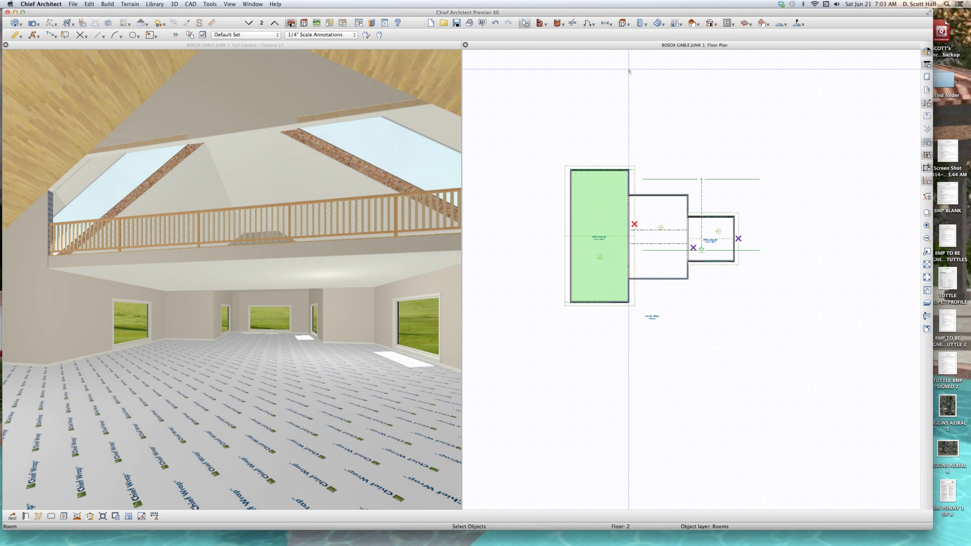
{"action": "key", "text": "Page_Down"}
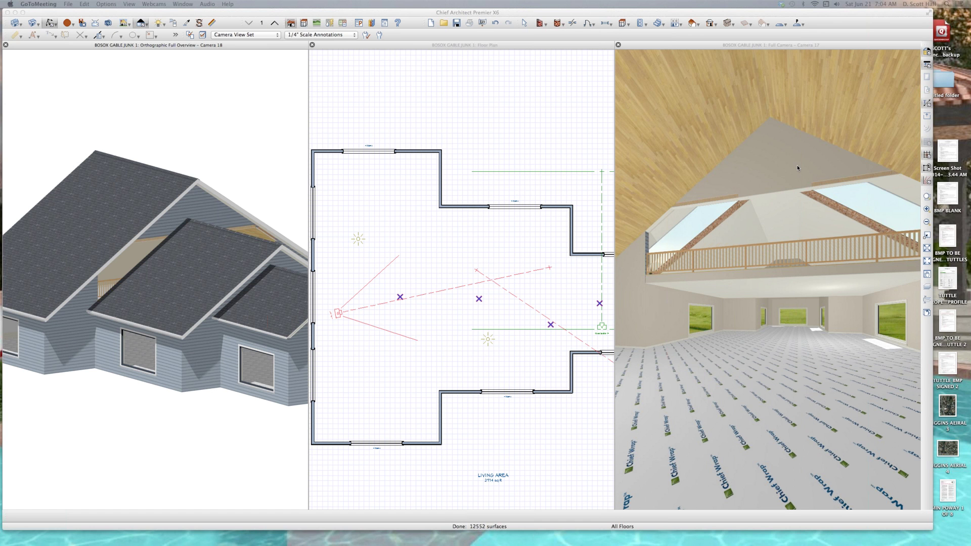
Compare the attic gable wall in the interior view with the exterior overview and the wall layouts on floors 2 and 3.
{"action": "left_click", "coordinate": [798, 168]}
{"action": "left_click", "coordinate": [798, 168]}
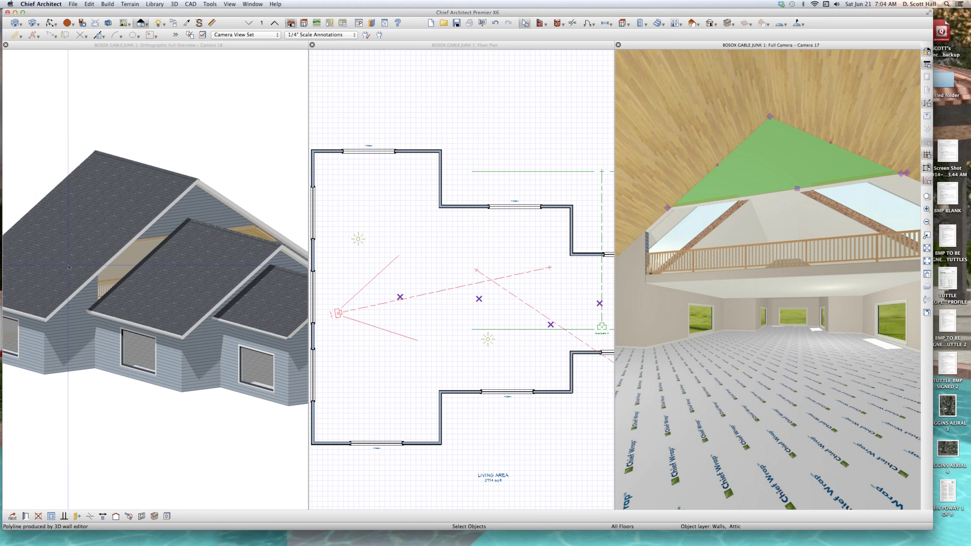
{"action": "left_click", "coordinate": [118, 225]}
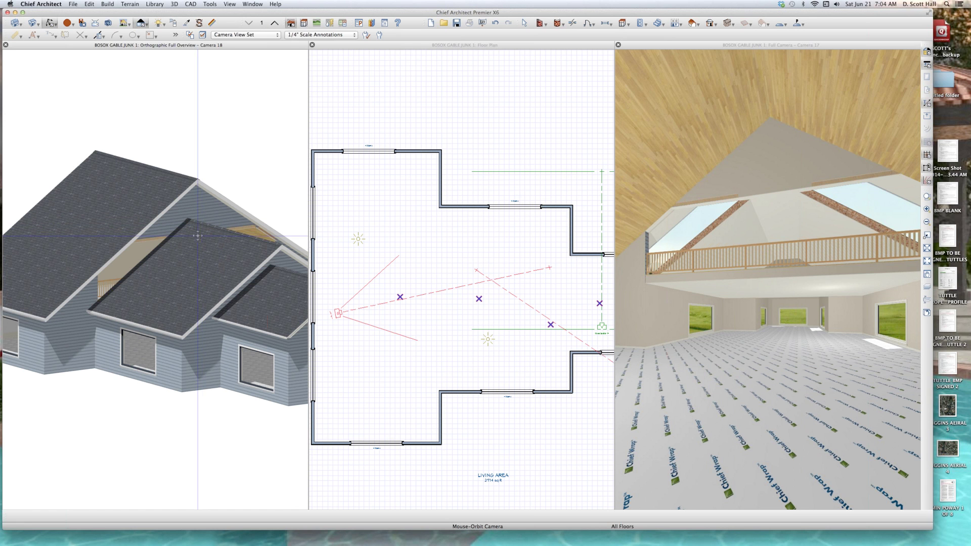
{"action": "left_click", "coordinate": [400, 291]}
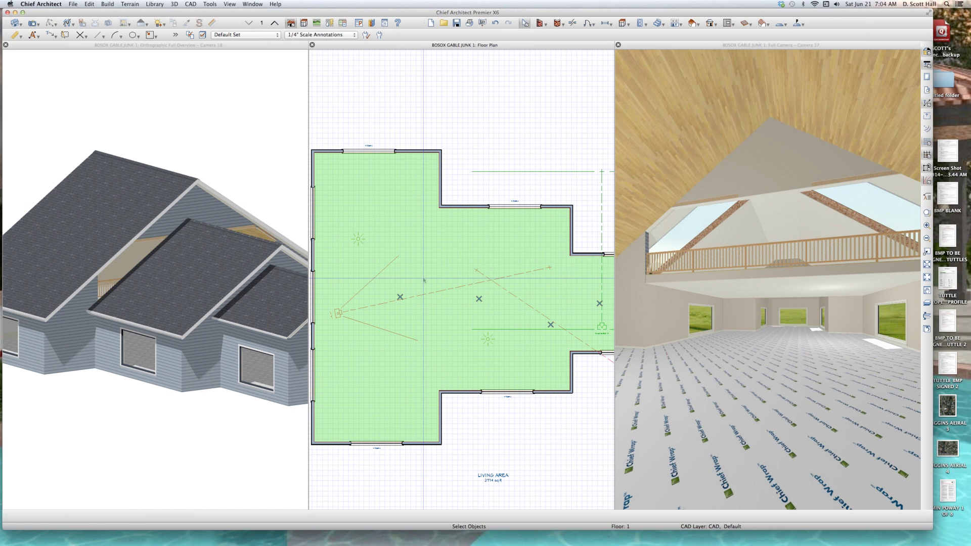
{"action": "key", "text": "Escape"}
{"action": "key", "text": "Page_Up"}
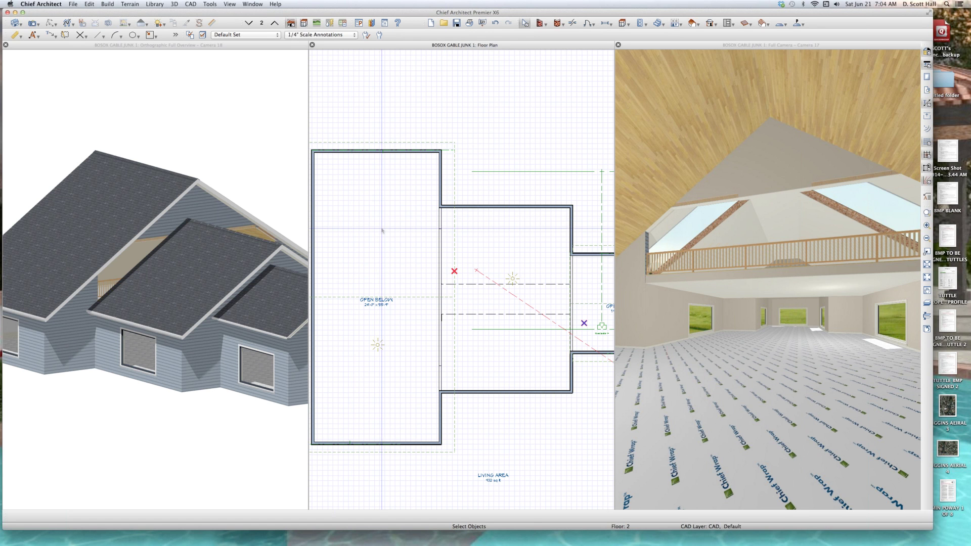
{"action": "key", "text": "Page_Up"}
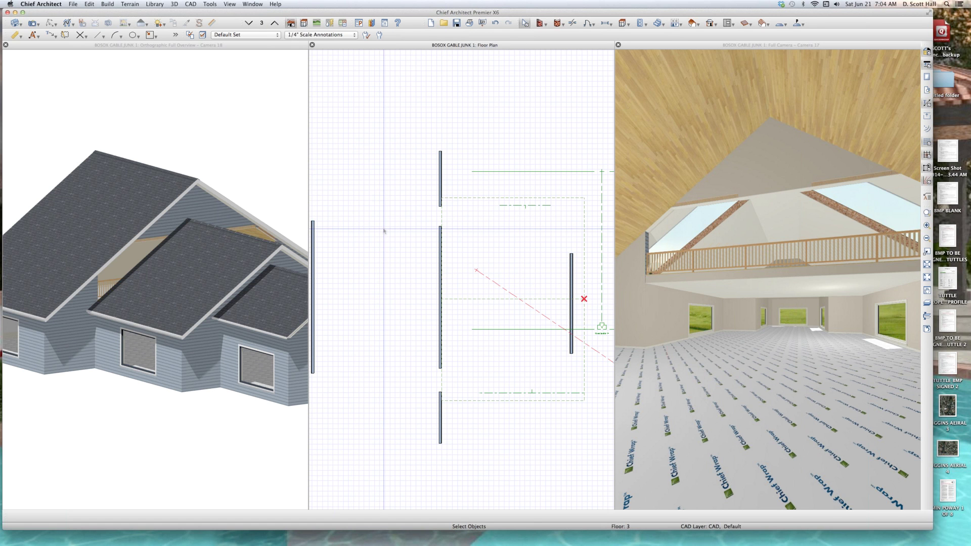
Copy the short exterior wall beside the railing from floor 2 to the same position on floor 3 and extend it to about 662 inches long.
{"action": "key", "text": "Page_Down"}
{"action": "left_click", "coordinate": [440, 177]}
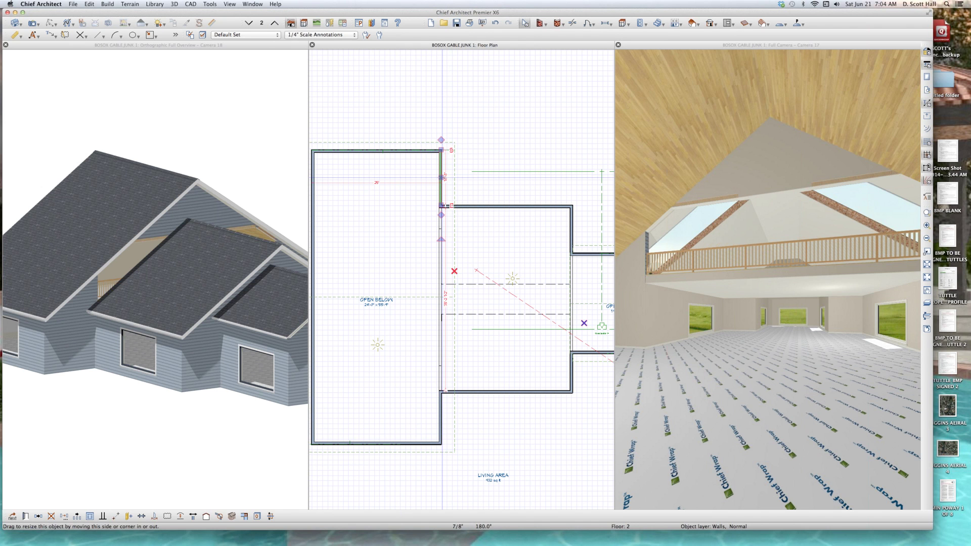
{"action": "key", "text": "Page_Up"}
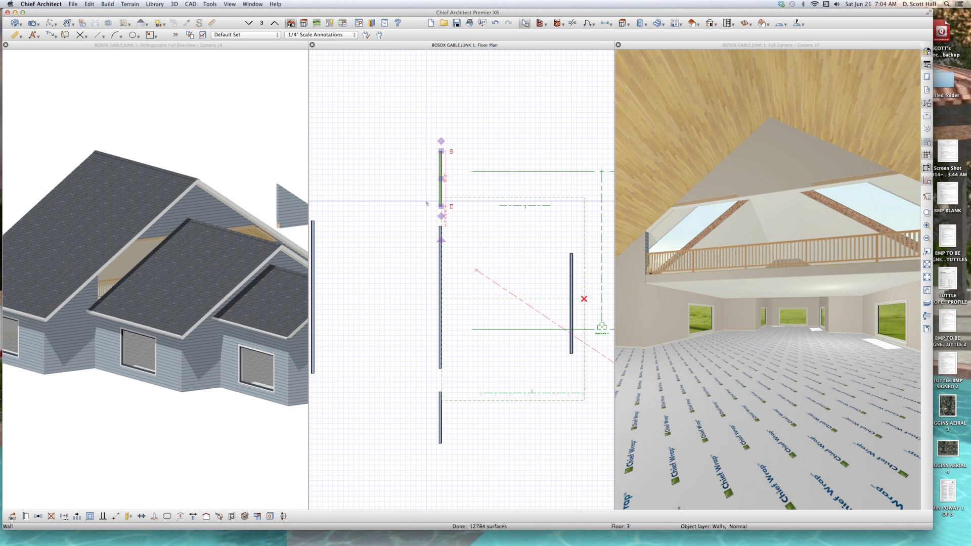
{"action": "key", "text": "Delete"}
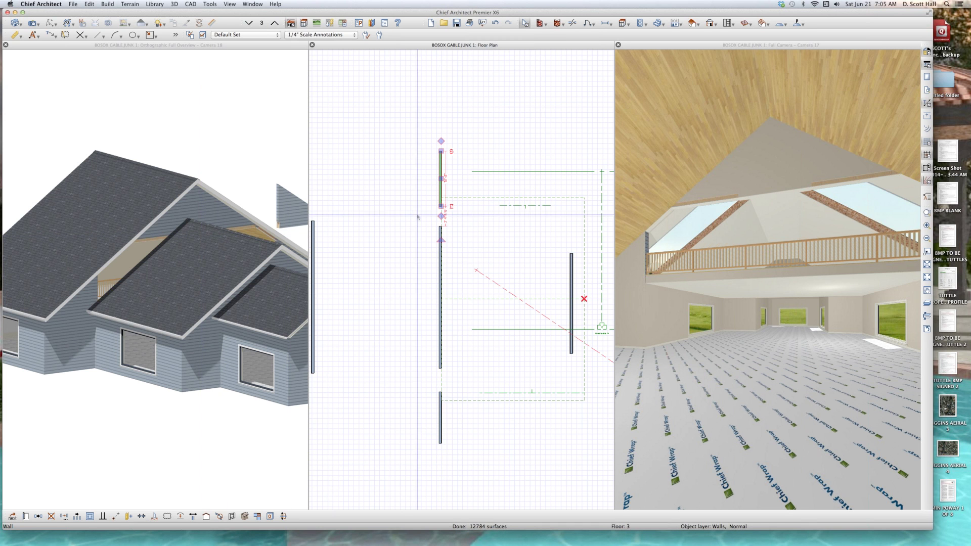
{"action": "left_click_drag", "start_coordinate": [441, 207], "coordinate": [430, 437]}
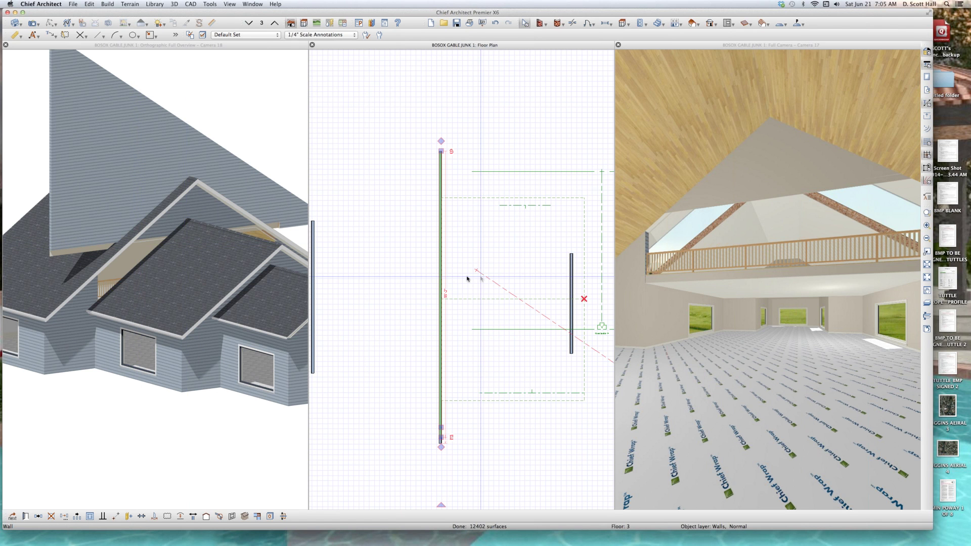
Try applying Roof Cuts Wall at Bottom to the extended floor 3 wall.
{"action": "key", "text": "super+e"}
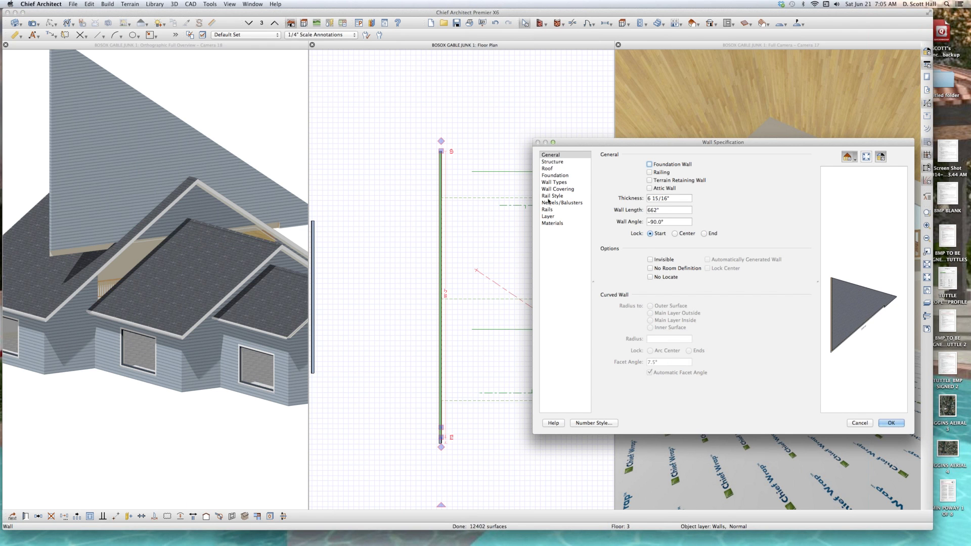
{"action": "left_click", "coordinate": [555, 170]}
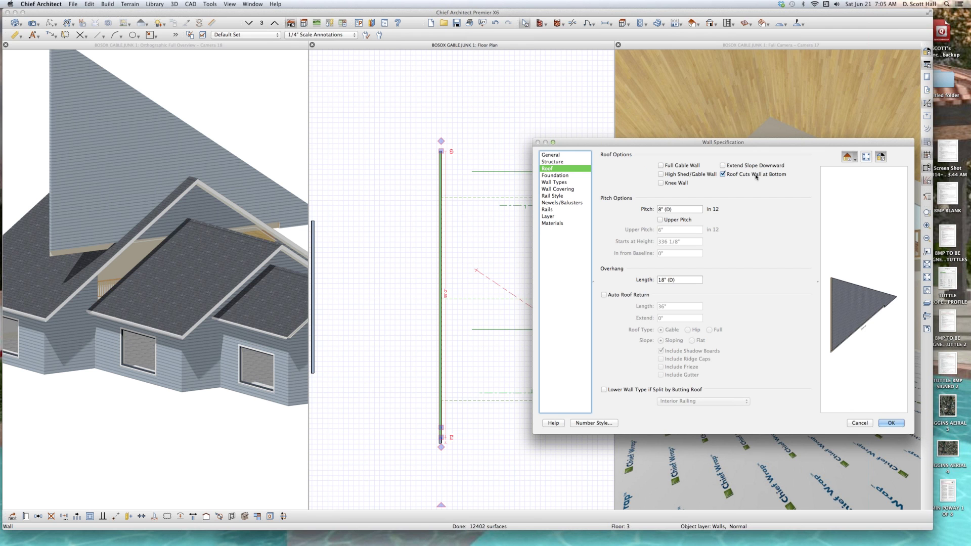
{"action": "key", "text": "Return"}
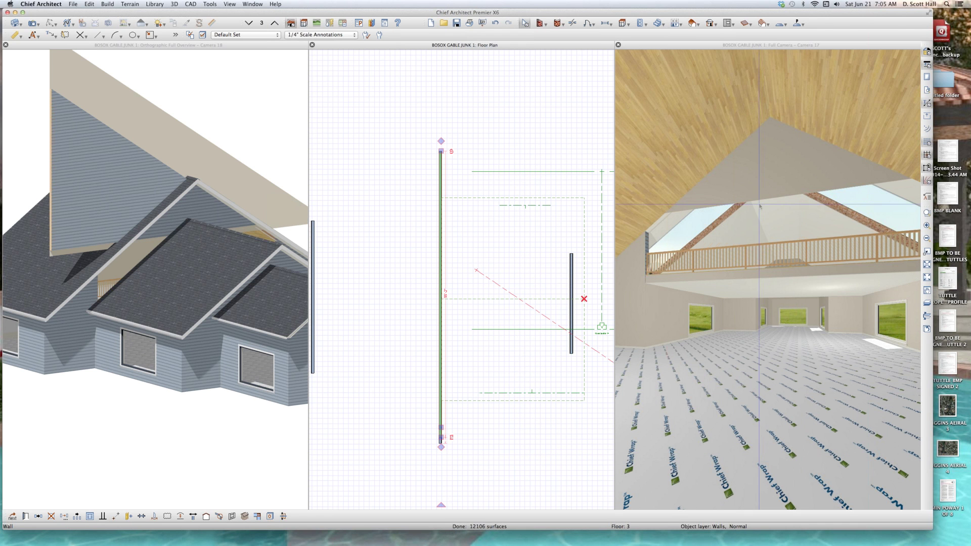
{"action": "key", "text": "super+z"}
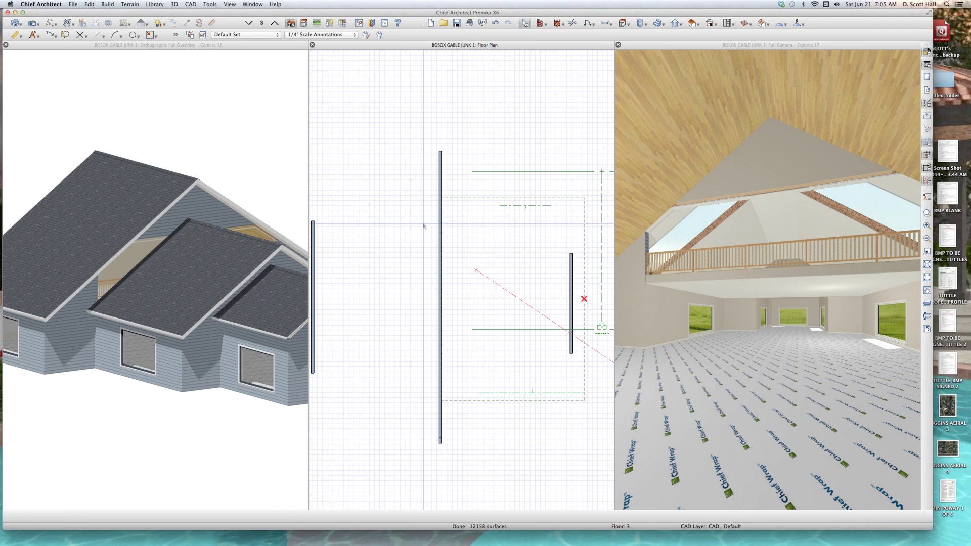
Examine how the middle gable's two roof planes meet the extended wall in the floor 3 plan and exterior overview.
{"action": "scroll", "coordinate": [456, 221], "scroll_direction": "up", "scroll_amount": 3}
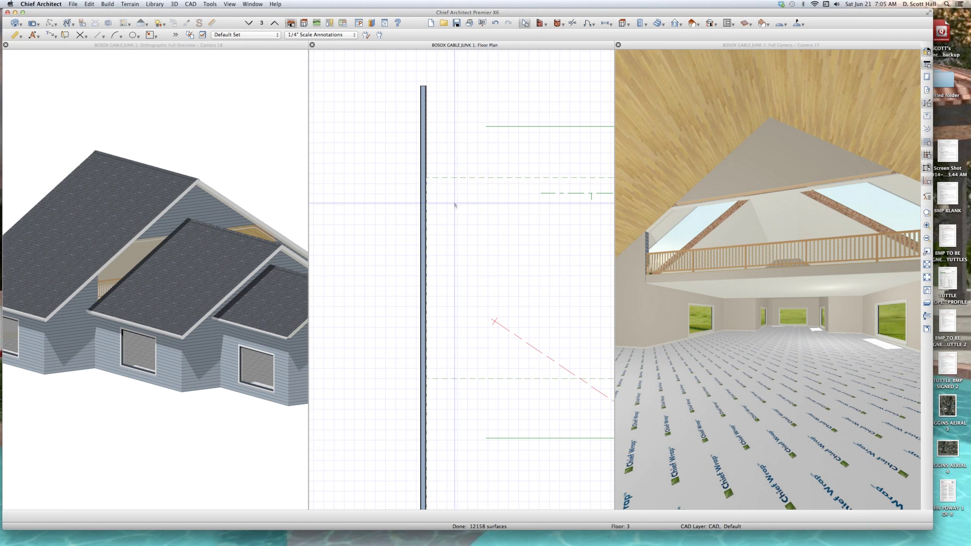
{"action": "left_click", "coordinate": [445, 178]}
{"action": "key", "text": "Page_Down"}
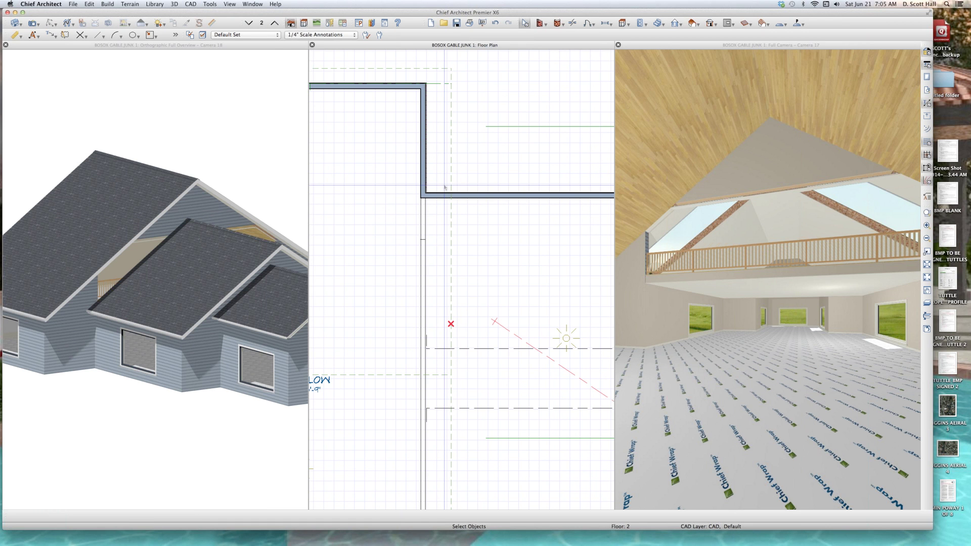
{"action": "key", "text": "Page_Up"}
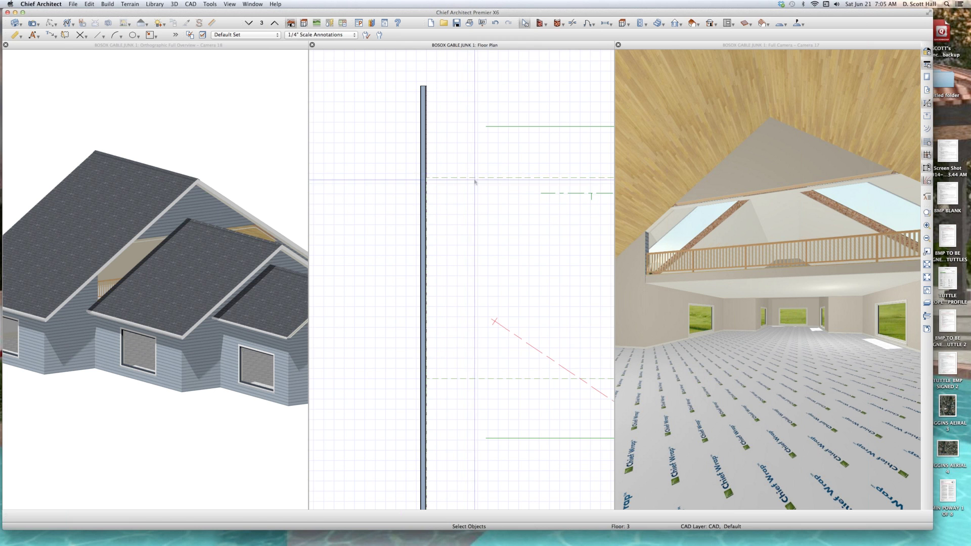
{"action": "left_click", "coordinate": [445, 203]}
{"action": "scroll", "coordinate": [481, 290], "scroll_direction": "down", "scroll_amount": 2}
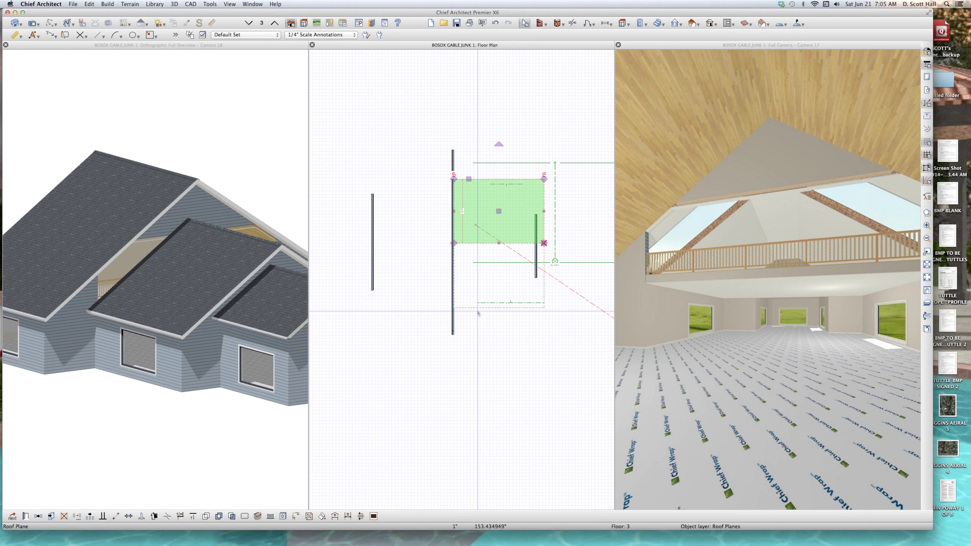
{"action": "left_click_drag", "start_coordinate": [478, 309], "coordinate": [478, 308]}
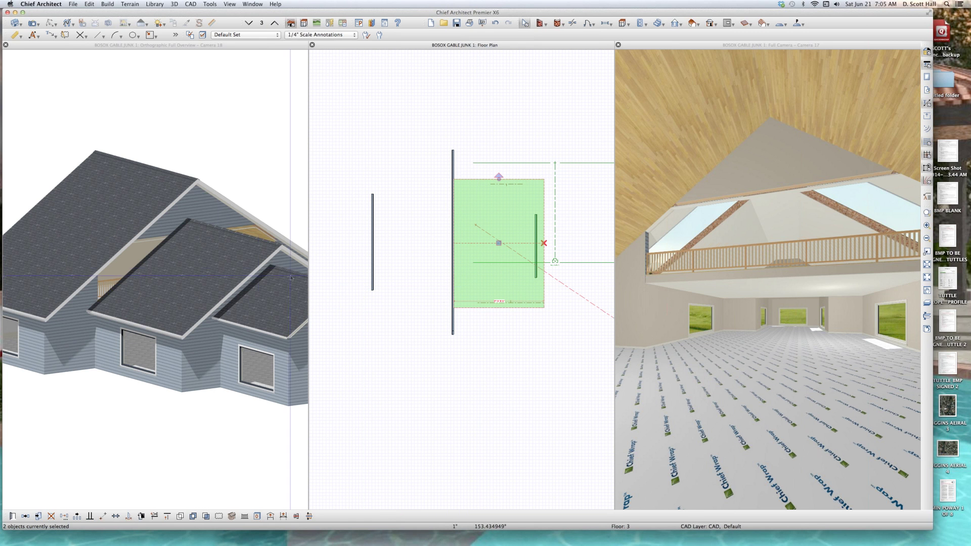
{"action": "left_click", "coordinate": [228, 276]}
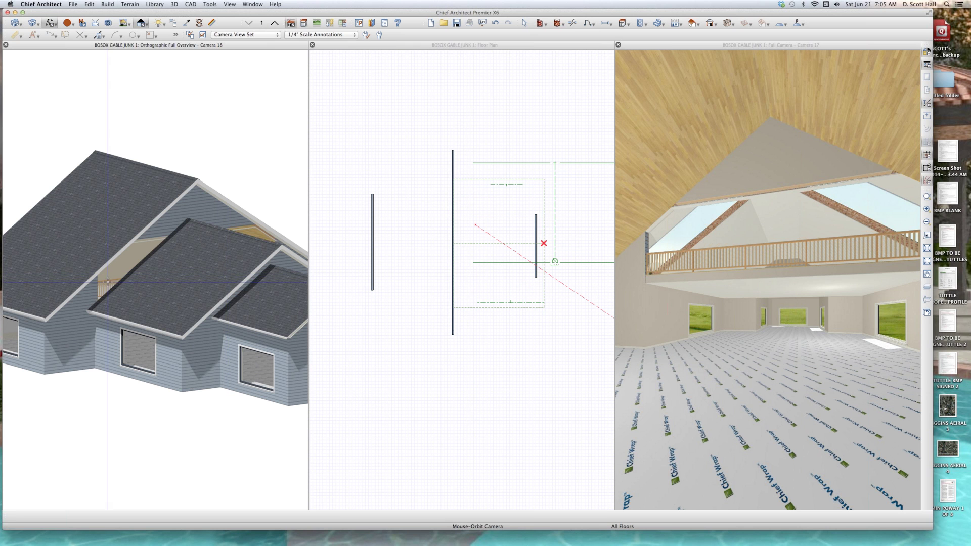
{"action": "left_click", "coordinate": [168, 277]}
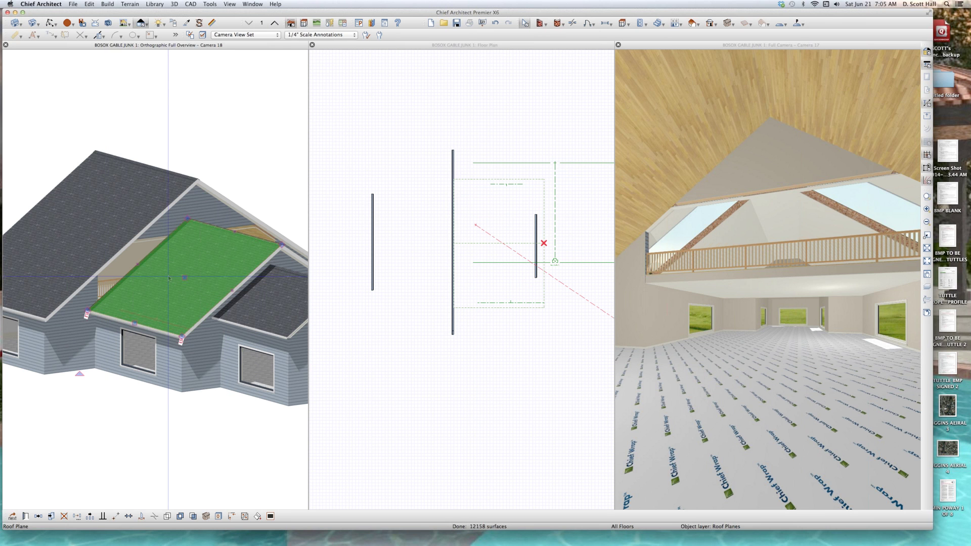
{"action": "left_click", "coordinate": [470, 180]}
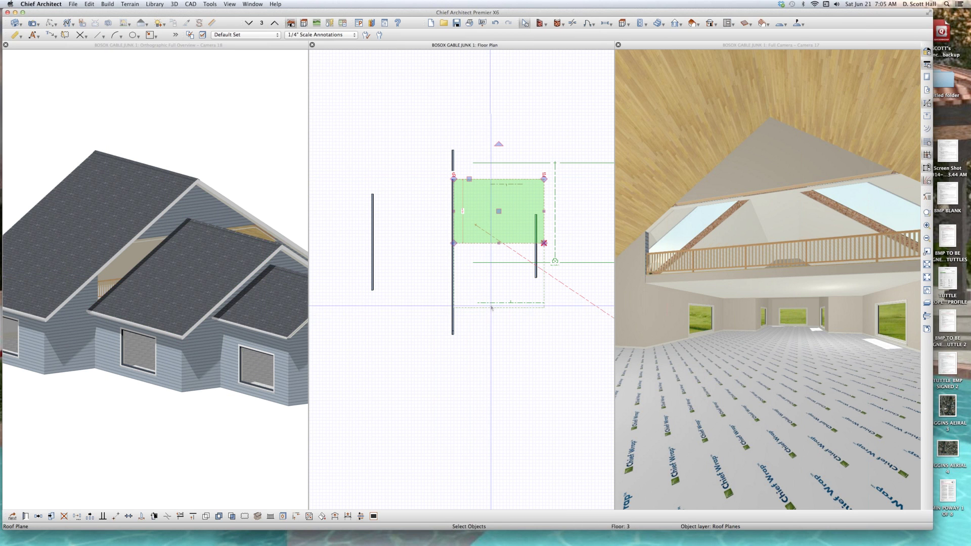
{"action": "left_click", "coordinate": [492, 308]}
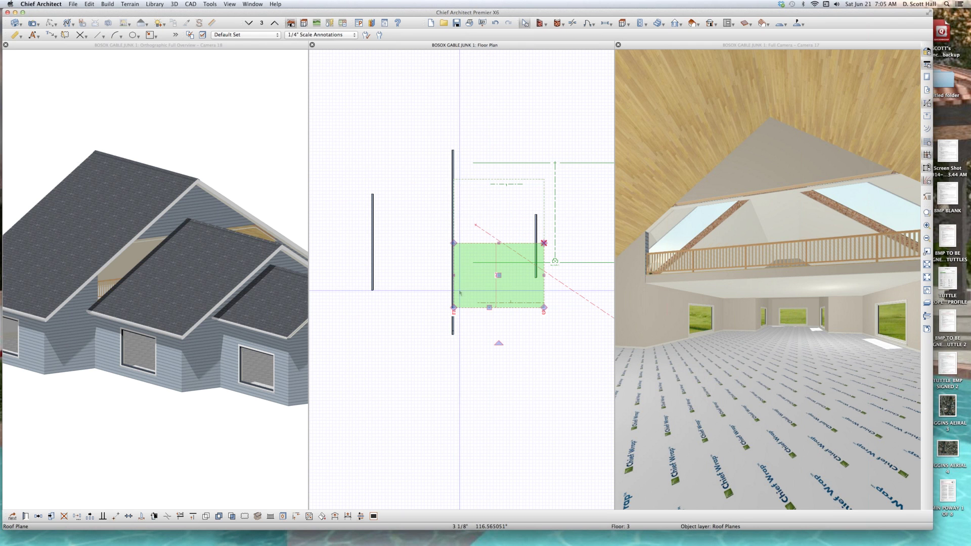
{"action": "left_click", "coordinate": [477, 176], "text": "shift"}
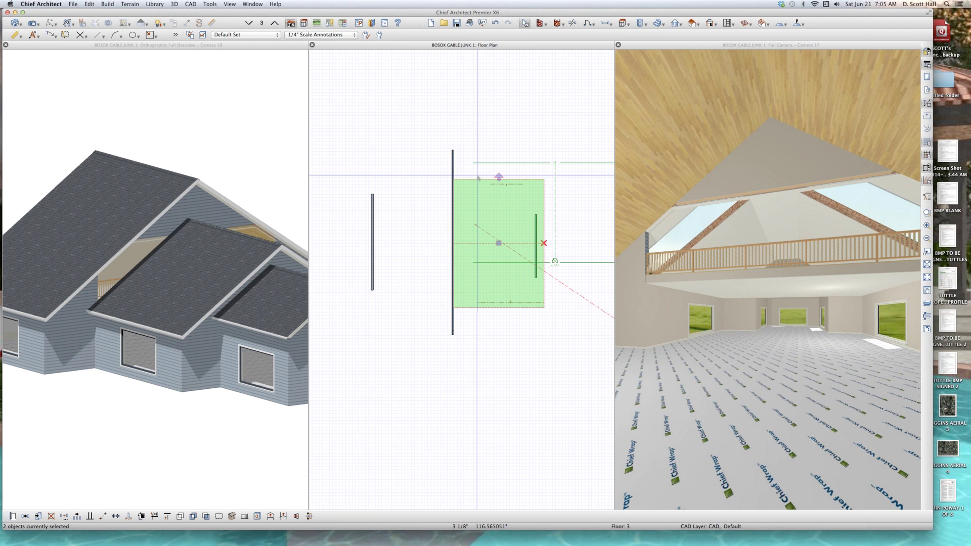
{"action": "left_click", "coordinate": [268, 493]}
On floor 2, extend the upper roof plane of the middle gable about 6 inches through the wall to the large room's side.
{"action": "key", "text": "Page_Down"}
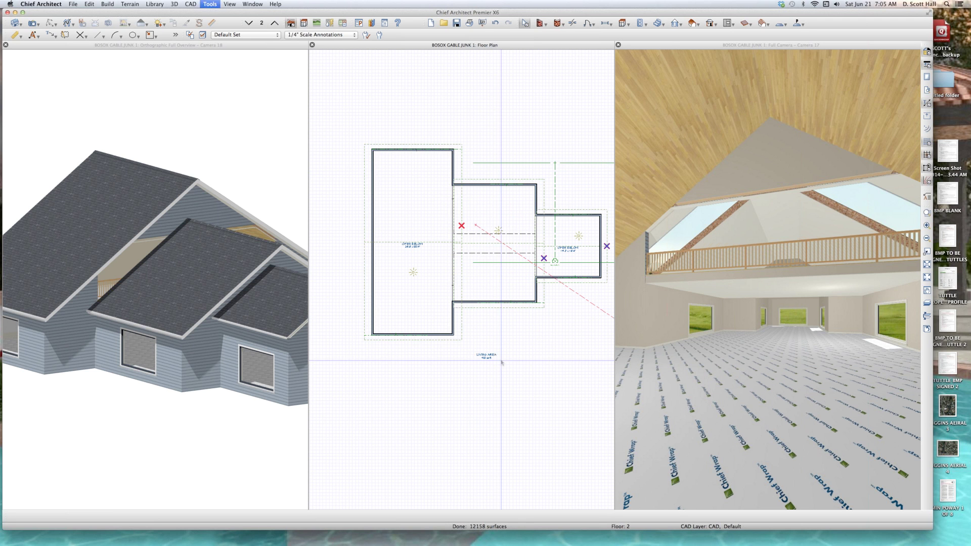
{"action": "left_click", "coordinate": [459, 189]}
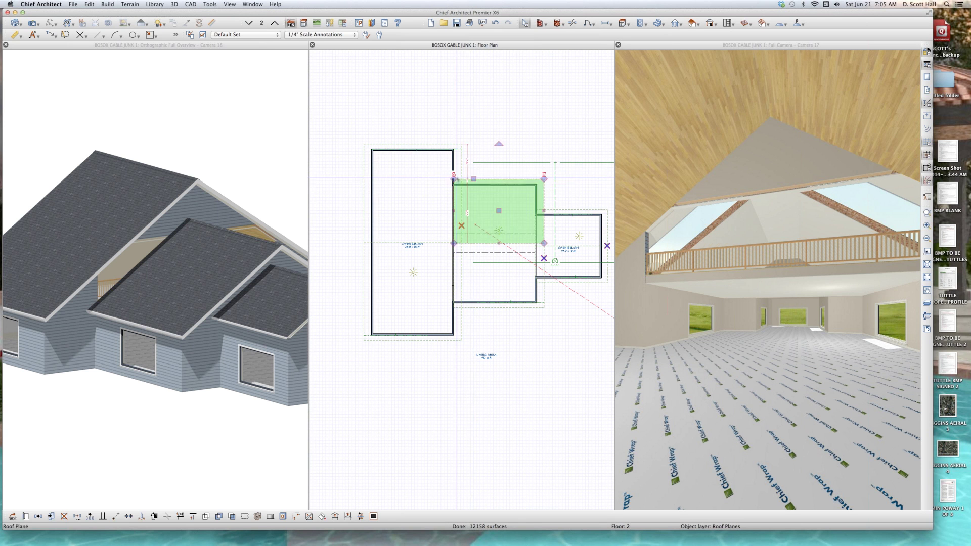
{"action": "scroll", "coordinate": [455, 191], "scroll_direction": "up", "scroll_amount": 5}
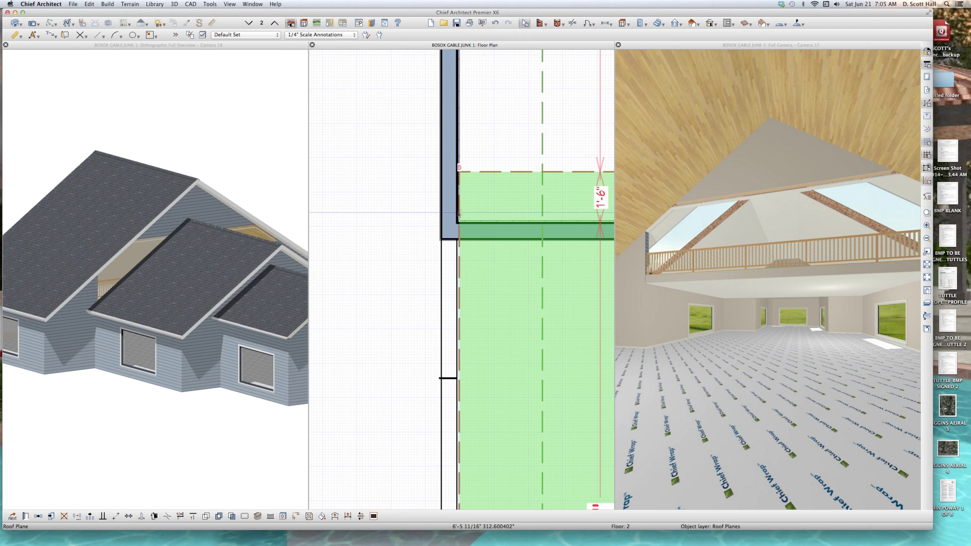
{"action": "left_click", "coordinate": [459, 233]}
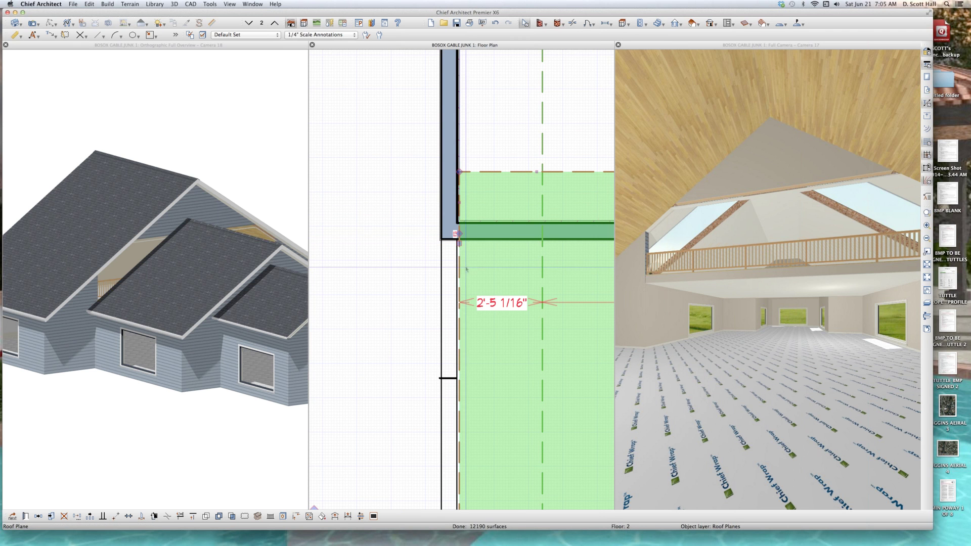
{"action": "left_click_drag", "start_coordinate": [459, 243], "coordinate": [439, 242]}
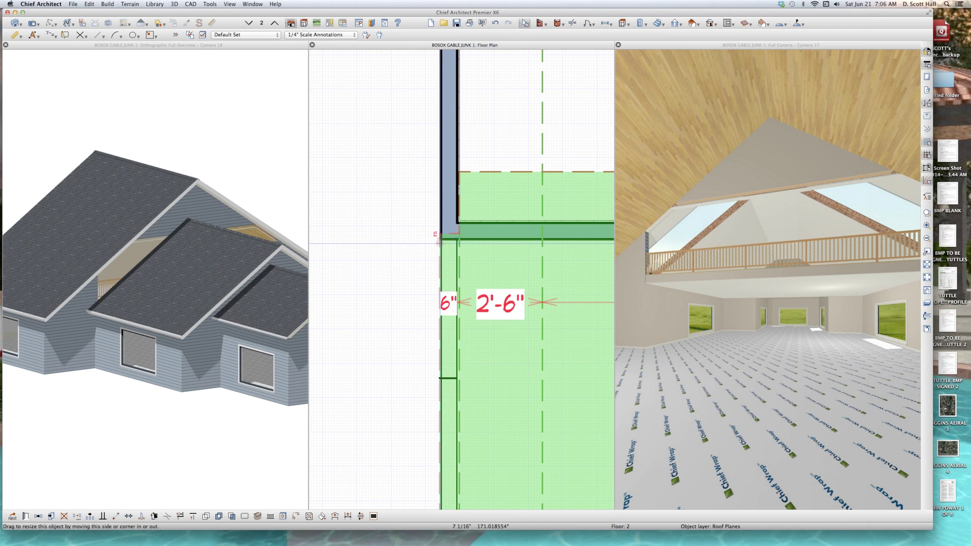
{"action": "left_click", "coordinate": [197, 216]}
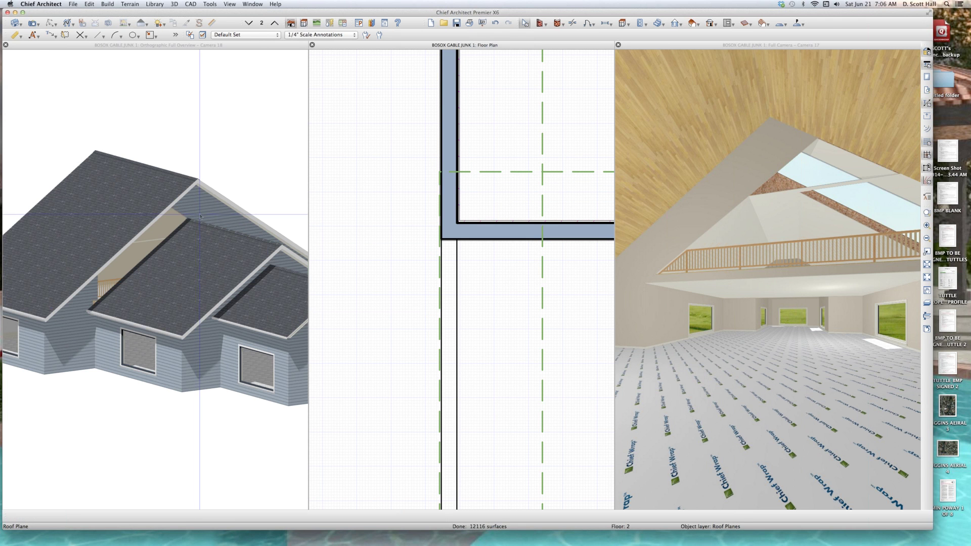
{"action": "scroll", "coordinate": [197, 217], "scroll_direction": "up", "scroll_amount": 4}
{"action": "scroll", "coordinate": [200, 219], "scroll_direction": "down", "scroll_amount": 4}
Extend the middle gable's lower roof plane about 6 inches through the same wall and check the joint in the exterior overview.
{"action": "left_click", "coordinate": [392, 232]}
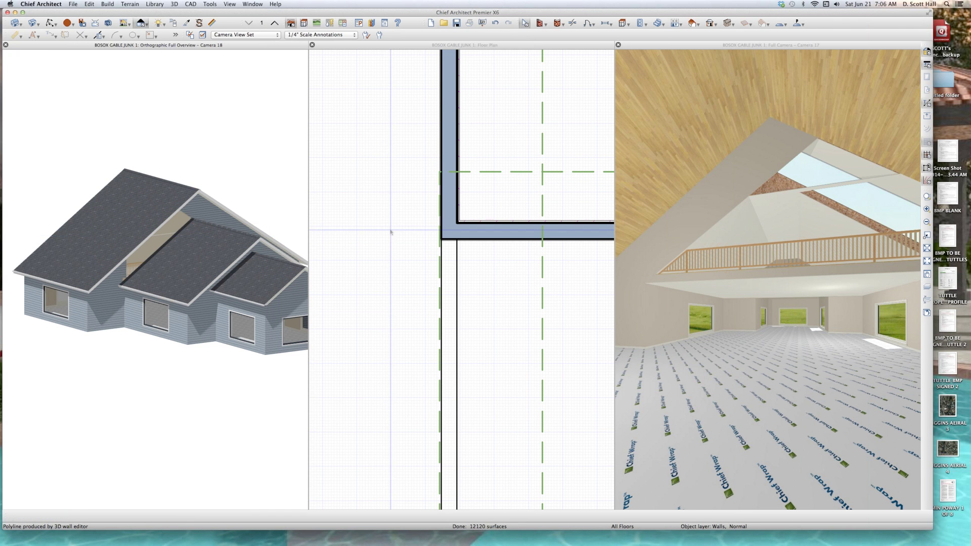
{"action": "scroll", "coordinate": [392, 225], "scroll_direction": "down", "scroll_amount": 5}
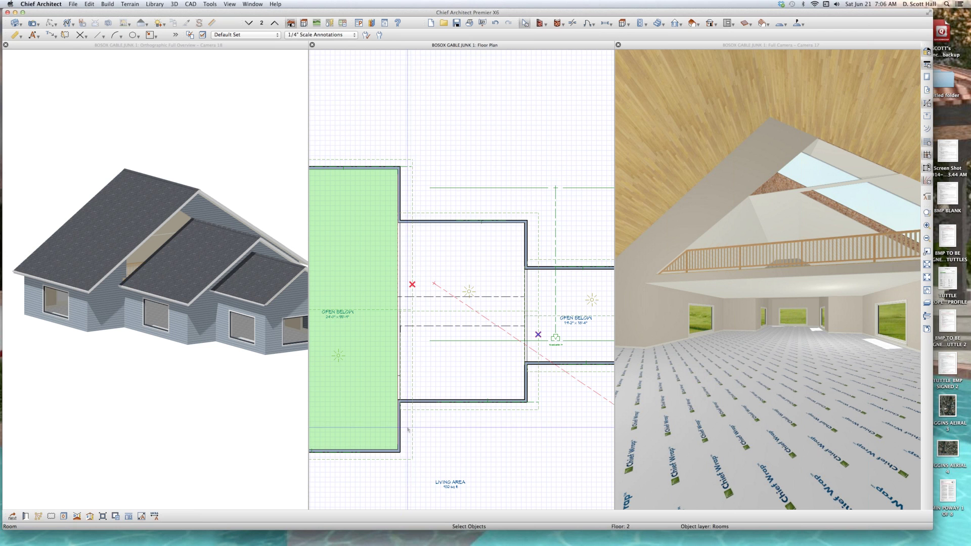
{"action": "left_click", "coordinate": [431, 409]}
{"action": "scroll", "coordinate": [399, 416], "scroll_direction": "up", "scroll_amount": 5}
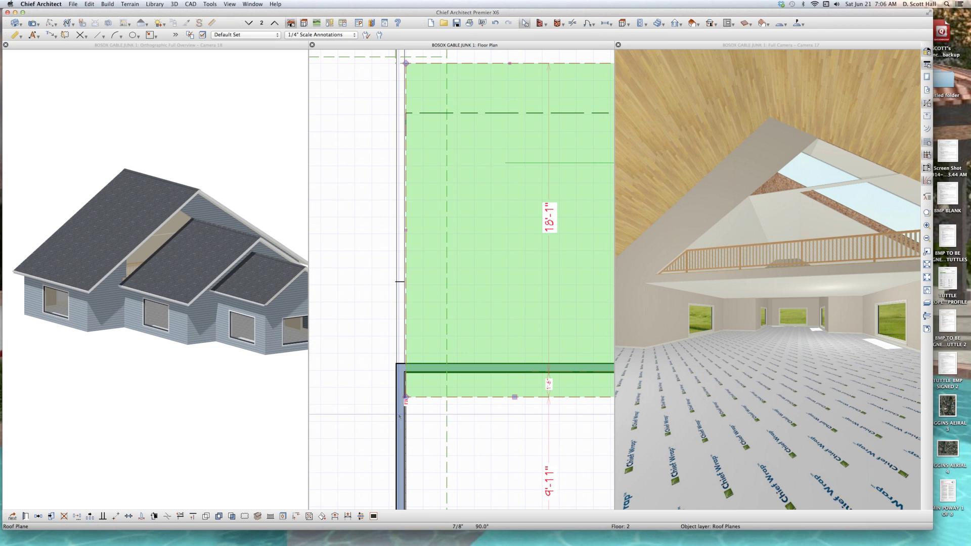
{"action": "left_click", "coordinate": [399, 416]}
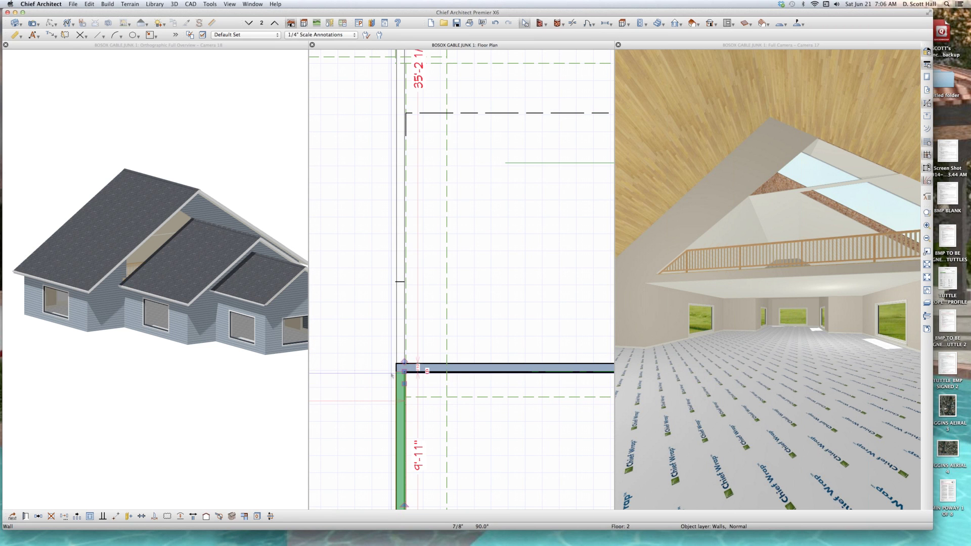
{"action": "left_click", "coordinate": [478, 393]}
{"action": "left_click", "coordinate": [479, 394]}
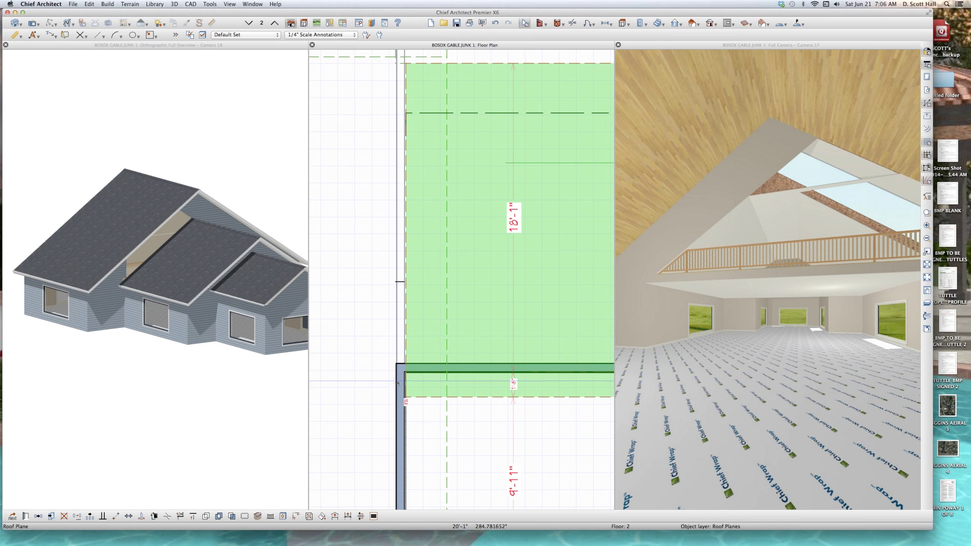
{"action": "left_click_drag", "start_coordinate": [404, 215], "coordinate": [392, 384]}
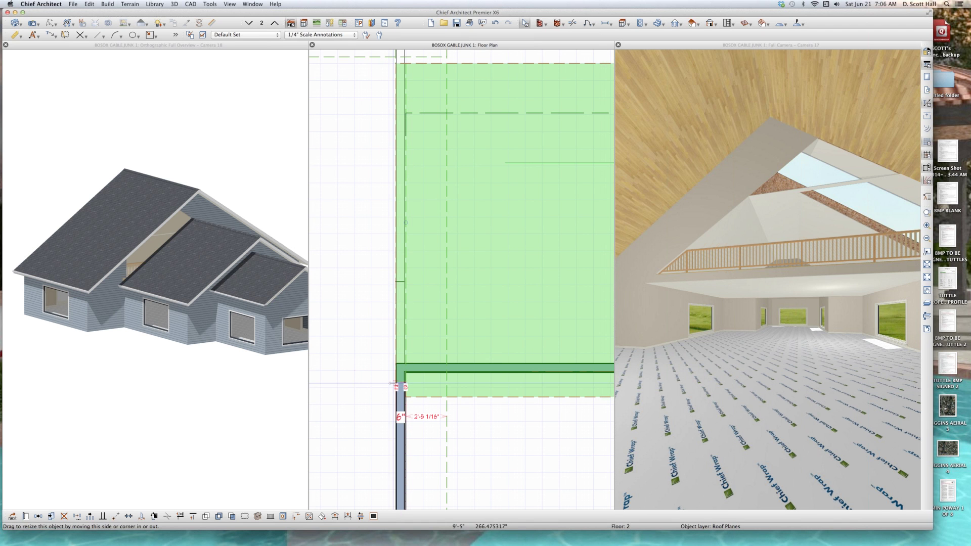
{"action": "left_click", "coordinate": [189, 238]}
{"action": "scroll", "coordinate": [126, 240], "scroll_direction": "up", "scroll_amount": 4}
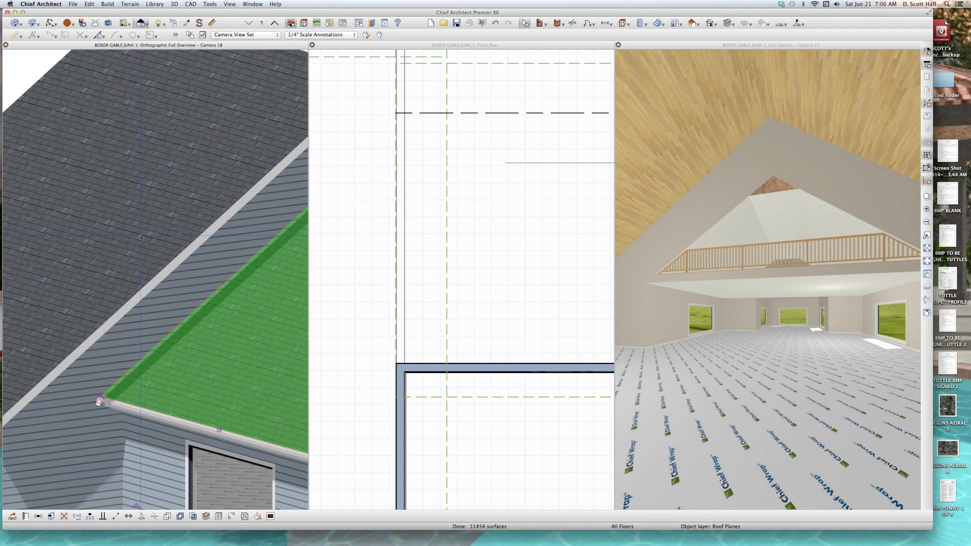
{"action": "scroll", "coordinate": [177, 313], "scroll_direction": "down", "scroll_amount": 2}
{"action": "scroll", "coordinate": [177, 313], "scroll_direction": "down", "scroll_amount": 2}
Examine the gable wall and the ceiling area above the railing in the interior camera view.
{"action": "left_click", "coordinate": [686, 287]}
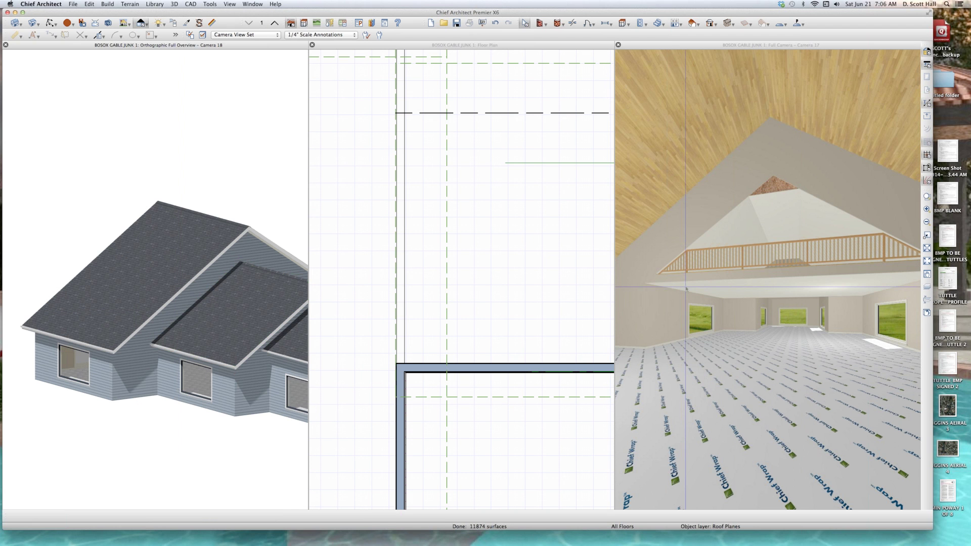
{"action": "left_click", "coordinate": [688, 283]}
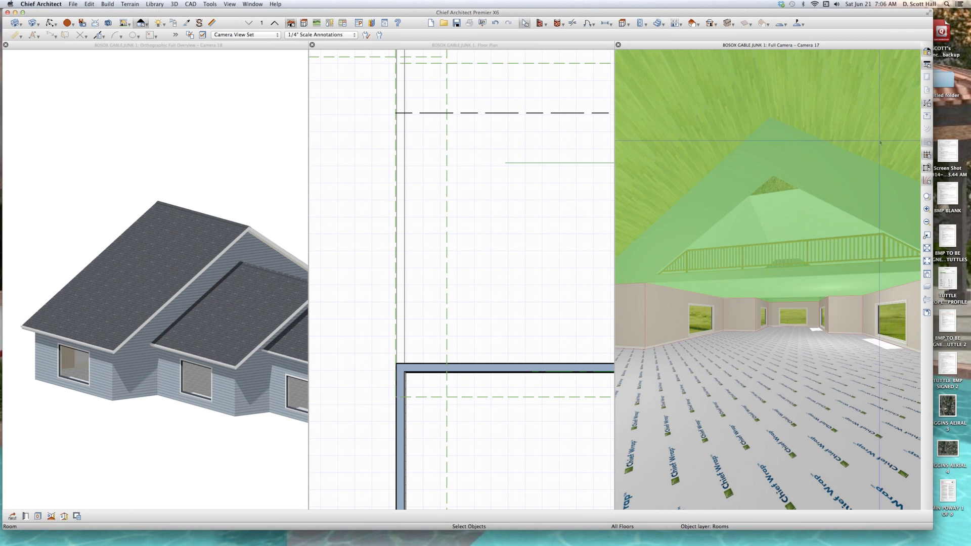
{"action": "left_click", "coordinate": [782, 248]}
{"action": "scroll", "coordinate": [784, 231], "scroll_direction": "up", "scroll_amount": 2}
{"action": "key", "text": "Escape"}
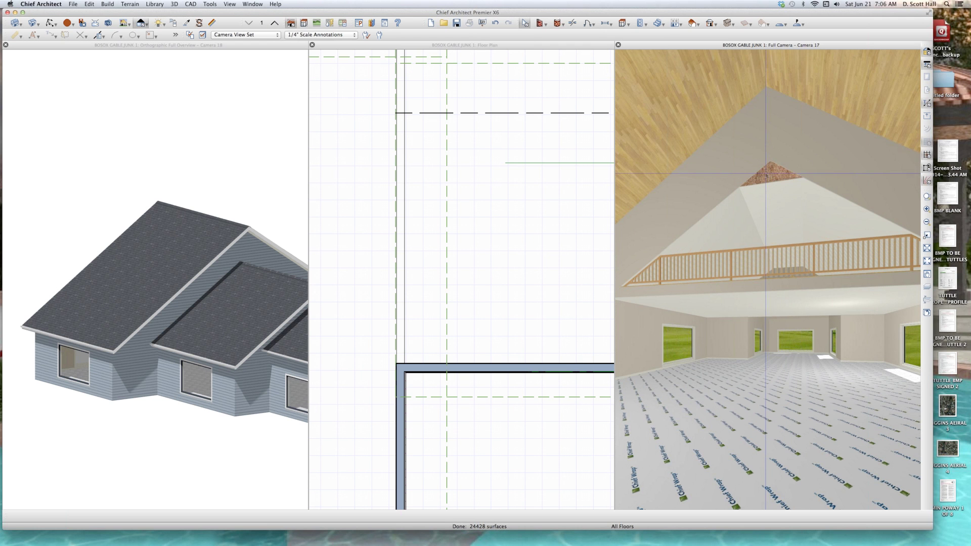
{"action": "left_click", "coordinate": [761, 180]}
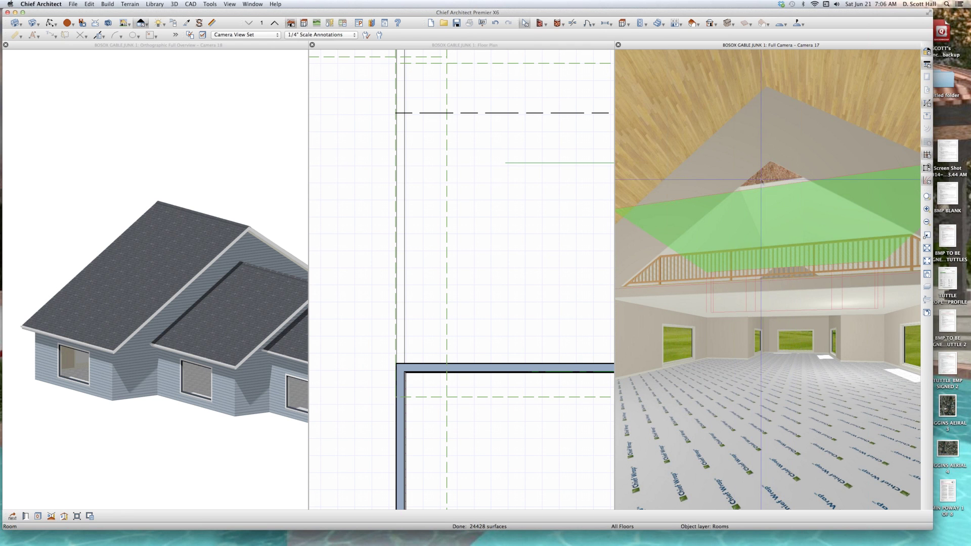
{"action": "scroll", "coordinate": [761, 179], "scroll_direction": "up", "scroll_amount": 2}
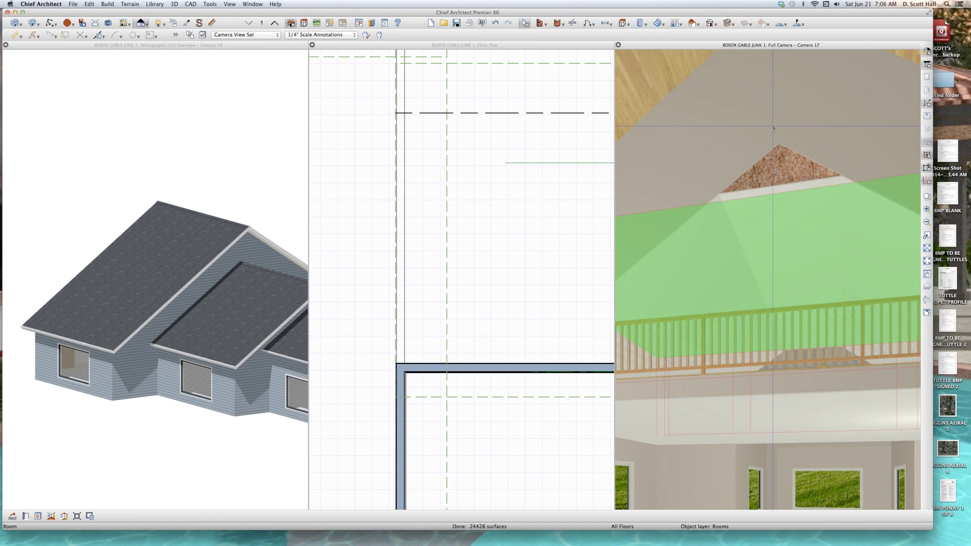
{"action": "scroll", "coordinate": [769, 214], "scroll_direction": "down", "scroll_amount": 1}
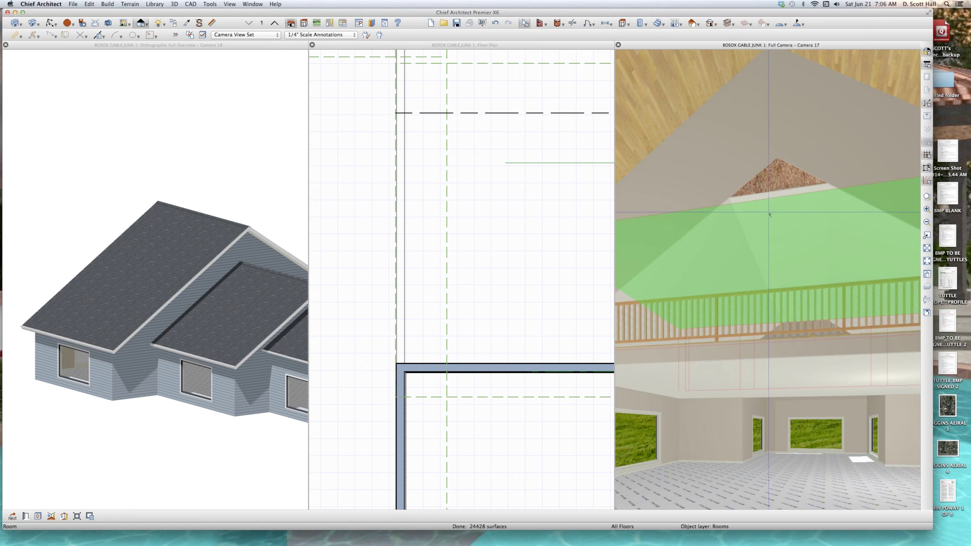
{"action": "scroll", "coordinate": [769, 214], "scroll_direction": "down", "scroll_amount": 2}
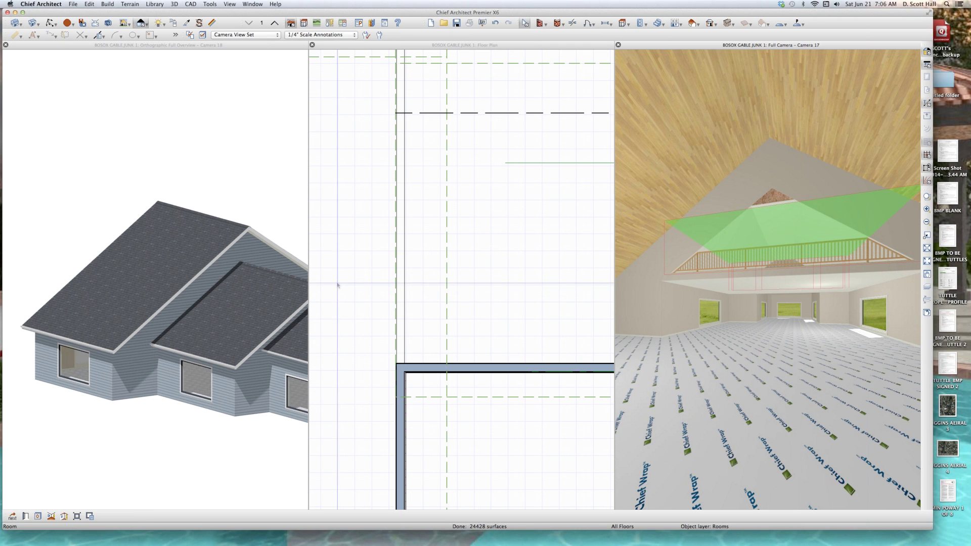
Examine the main gable wall and the middle and small gable roof planes in the exterior overview.
{"action": "left_click", "coordinate": [453, 237]}
{"action": "left_click", "coordinate": [94, 239]}
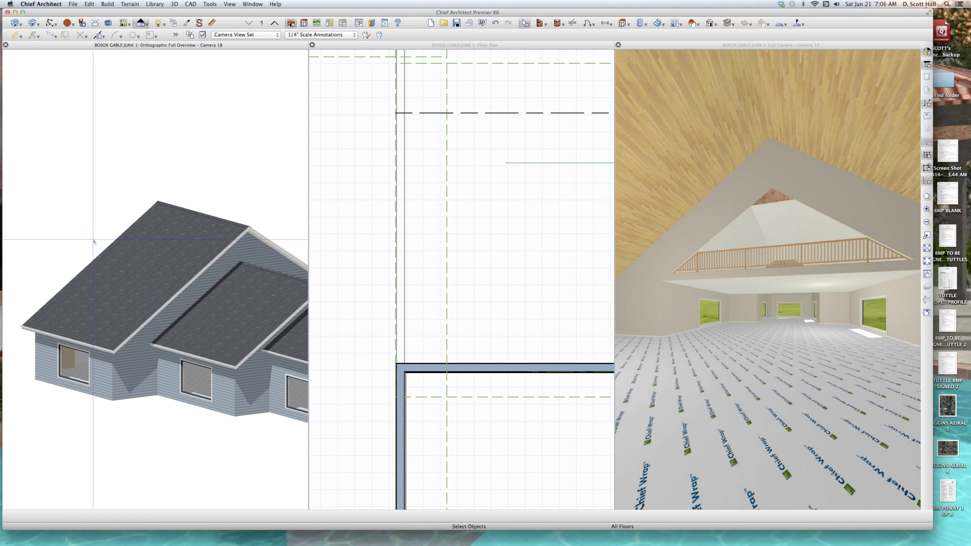
{"action": "scroll", "coordinate": [95, 238], "scroll_direction": "down", "scroll_amount": 3}
{"action": "scroll", "coordinate": [144, 295], "scroll_direction": "up", "scroll_amount": 3}
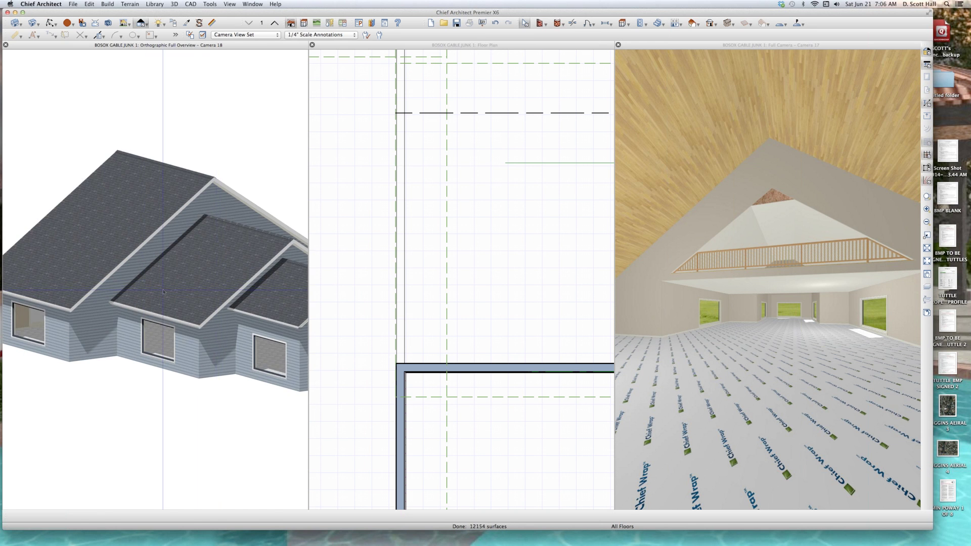
{"action": "scroll", "coordinate": [233, 286], "scroll_direction": "down", "scroll_amount": 1}
{"action": "scroll", "coordinate": [248, 288], "scroll_direction": "up", "scroll_amount": 1}
{"action": "left_click", "coordinate": [255, 290]}
{"action": "scroll", "coordinate": [256, 290], "scroll_direction": "down", "scroll_amount": 1}
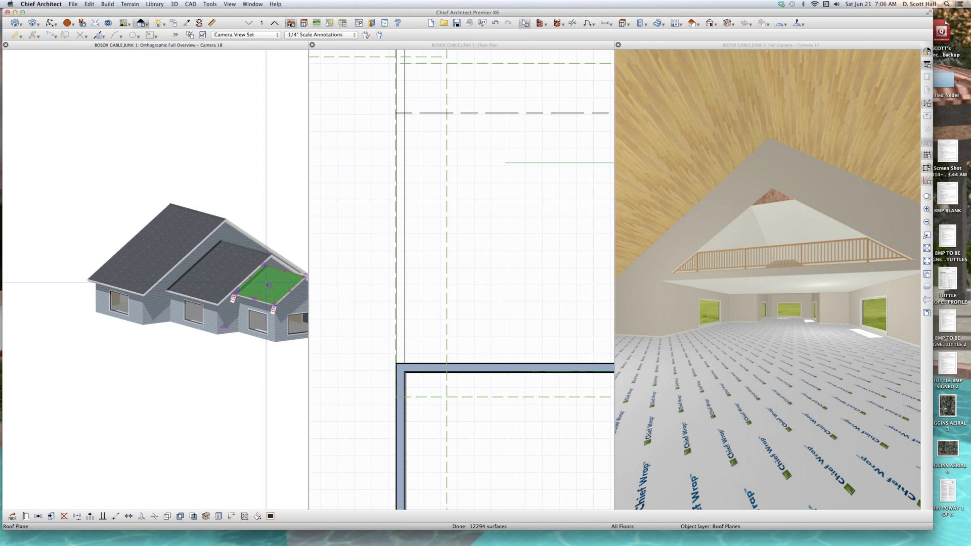
{"action": "scroll", "coordinate": [267, 284], "scroll_direction": "up", "scroll_amount": 1}
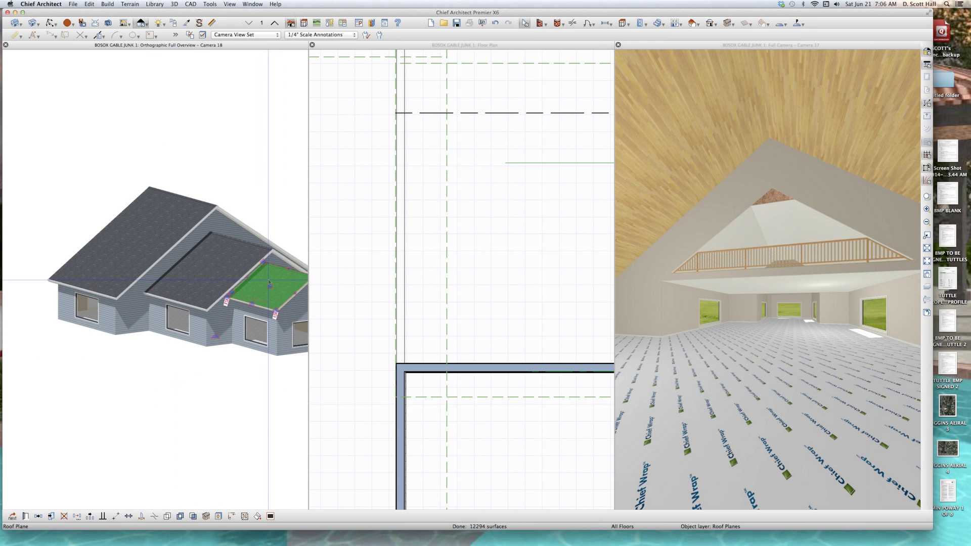
{"action": "left_click", "coordinate": [243, 270]}
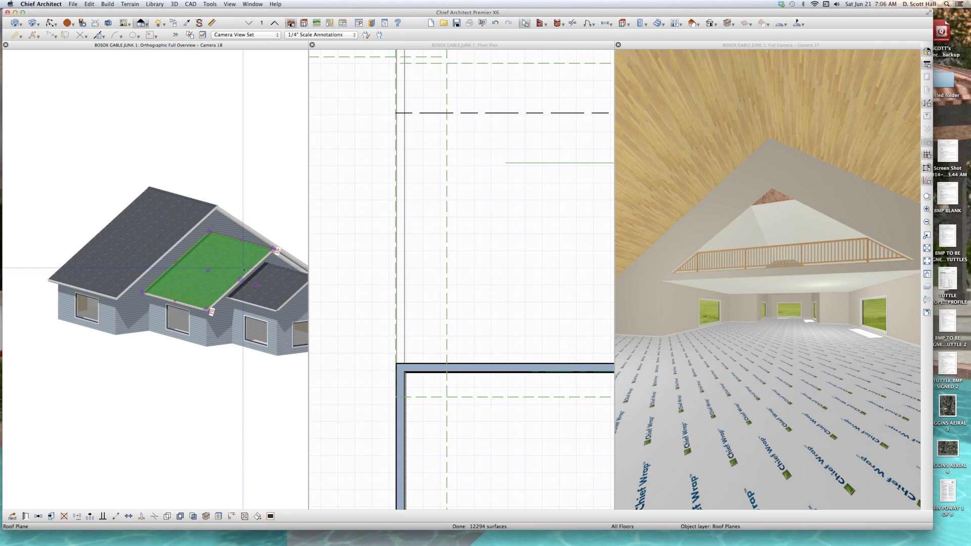
Examine the wall segments between the main gable and the middle gable roof in the exterior overview, with edge lines displayed.
{"action": "left_click", "coordinate": [165, 229]}
{"action": "left_click", "coordinate": [221, 265]}
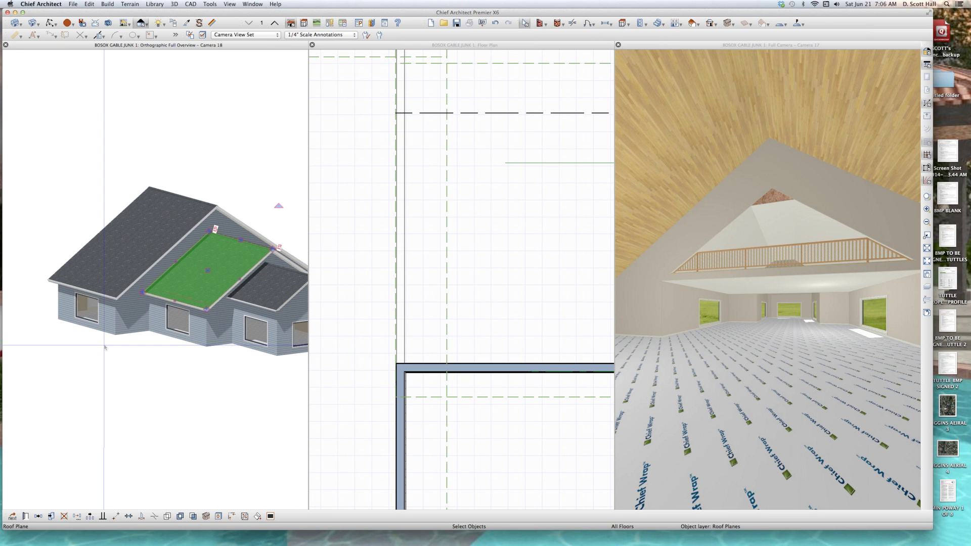
{"action": "left_click", "coordinate": [132, 318]}
{"action": "left_click", "coordinate": [133, 318]}
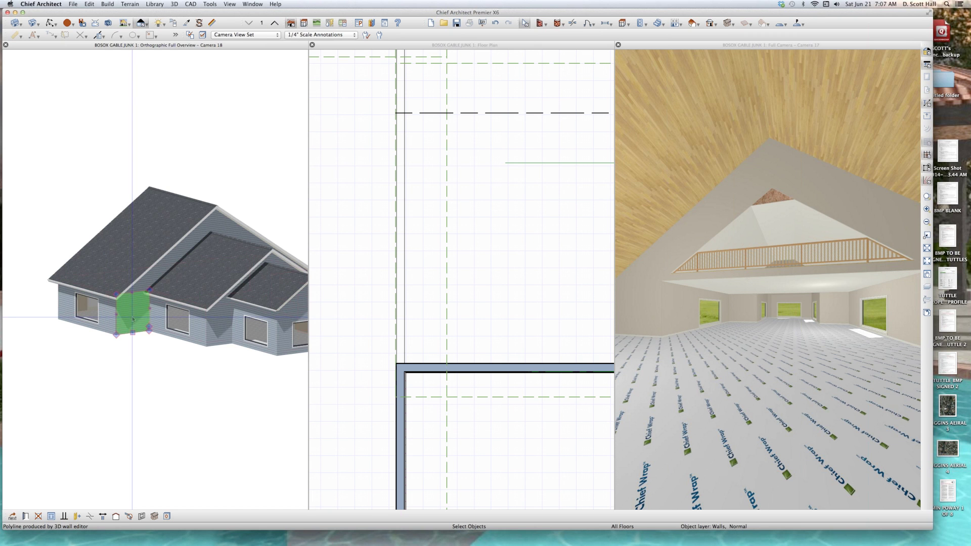
{"action": "scroll", "coordinate": [133, 313], "scroll_direction": "up", "scroll_amount": 3}
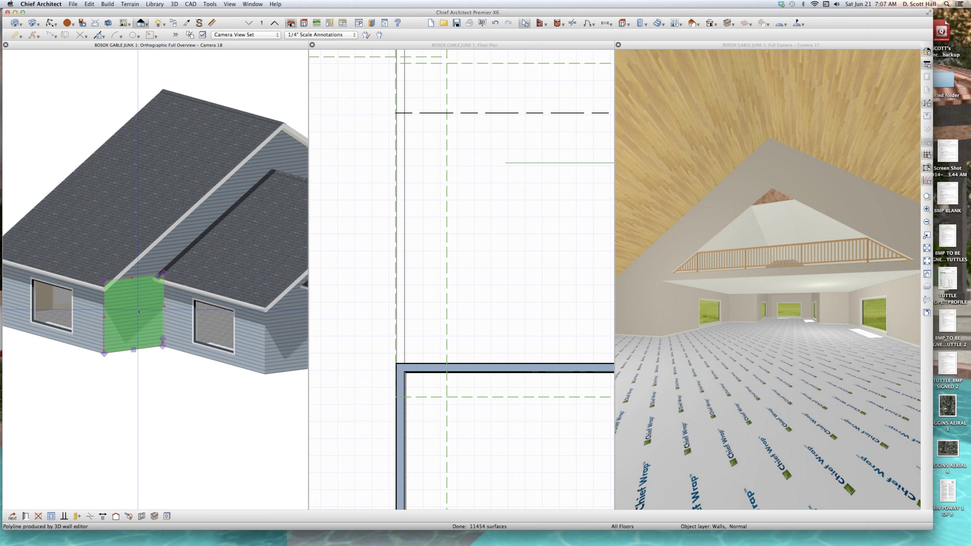
{"action": "left_click", "coordinate": [152, 267]}
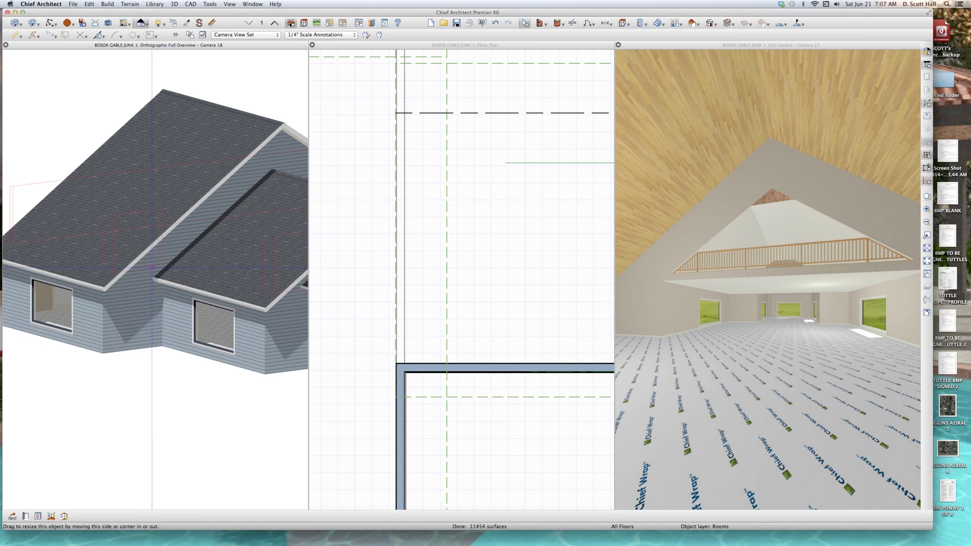
{"action": "left_click", "coordinate": [151, 269]}
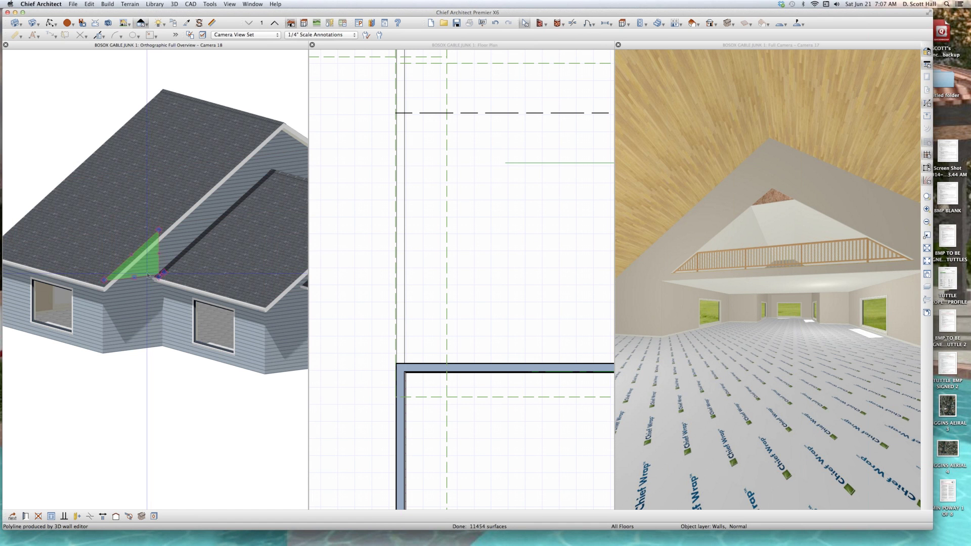
{"action": "scroll", "coordinate": [148, 276], "scroll_direction": "down", "scroll_amount": 3}
{"action": "left_click", "coordinate": [171, 251]}
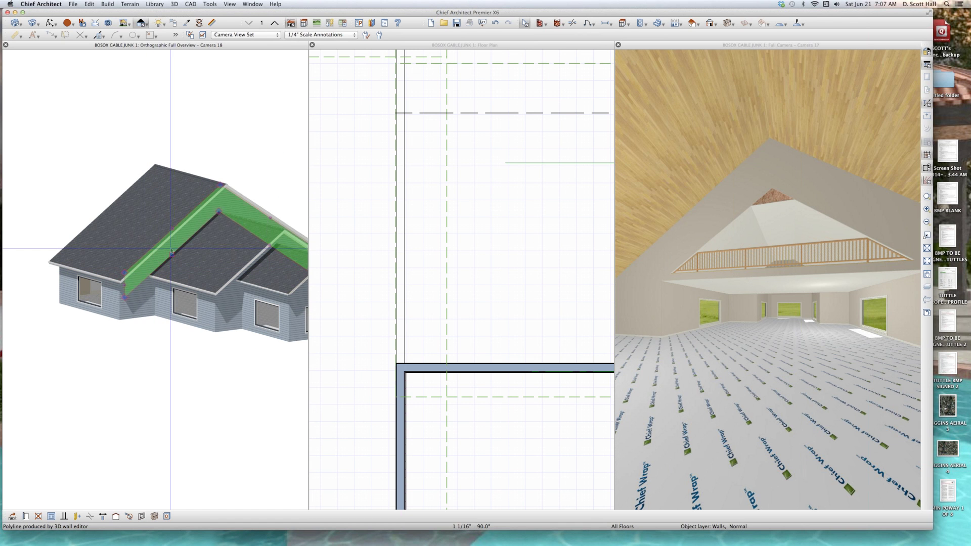
{"action": "key", "text": "Delete"}
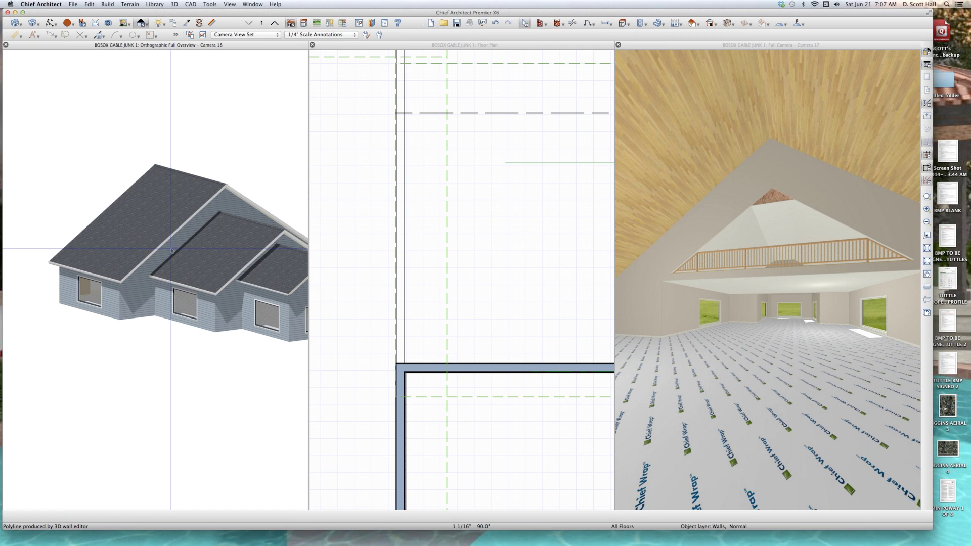
{"action": "left_click", "coordinate": [171, 251]}
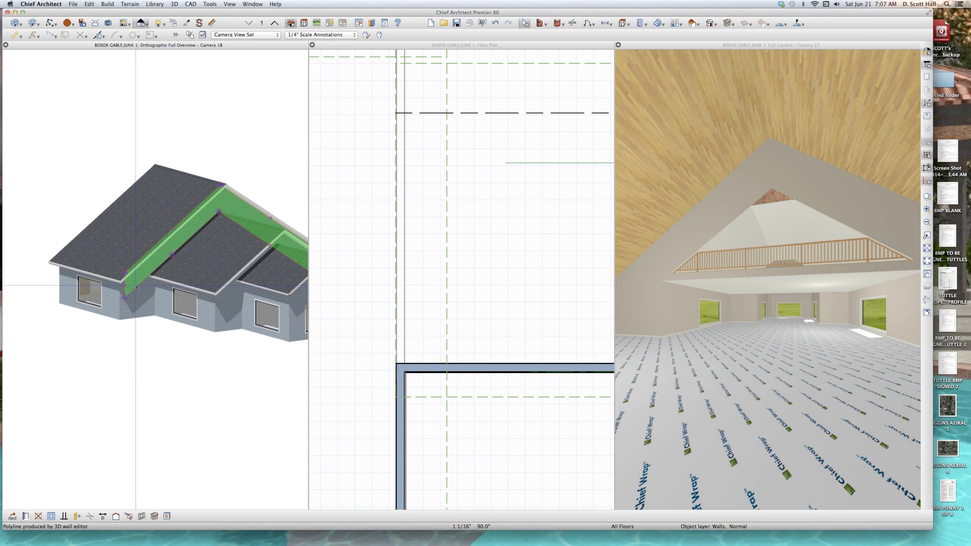
{"action": "left_click", "coordinate": [159, 350]}
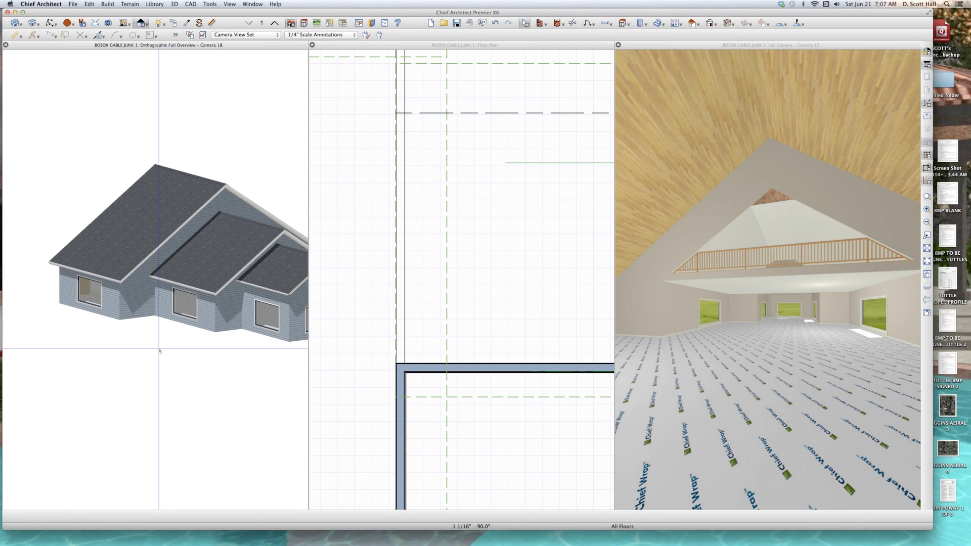
{"action": "scroll", "coordinate": [122, 311], "scroll_direction": "up", "scroll_amount": 3}
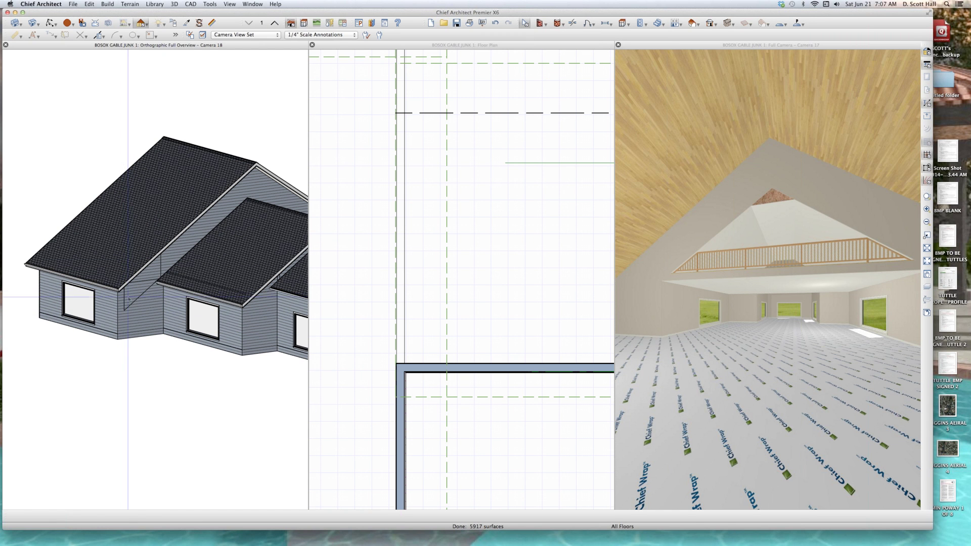
On floor 3, with the floor below shown for reference, shorten the gable wall to the inner face of the middle gable's side wall.
{"action": "left_click", "coordinate": [484, 274]}
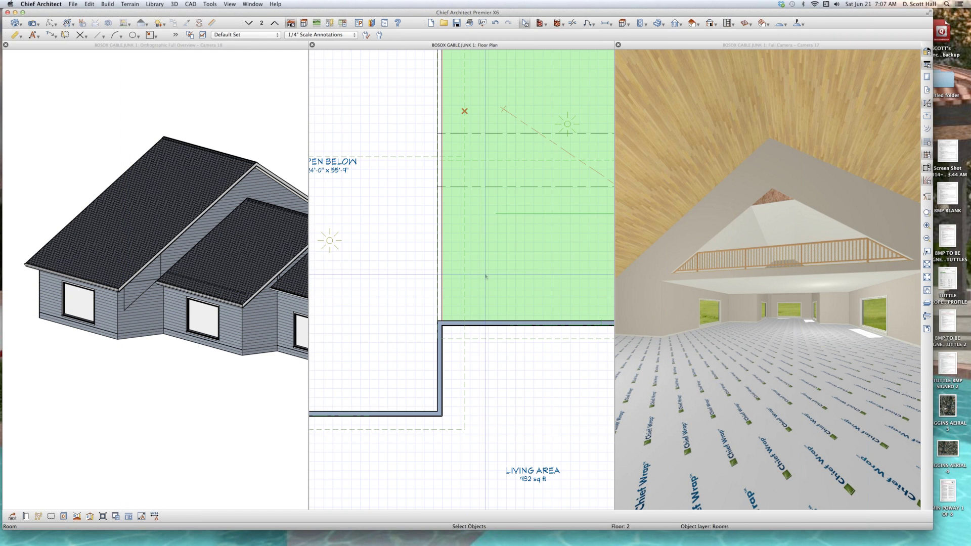
{"action": "key", "text": "Page_Up"}
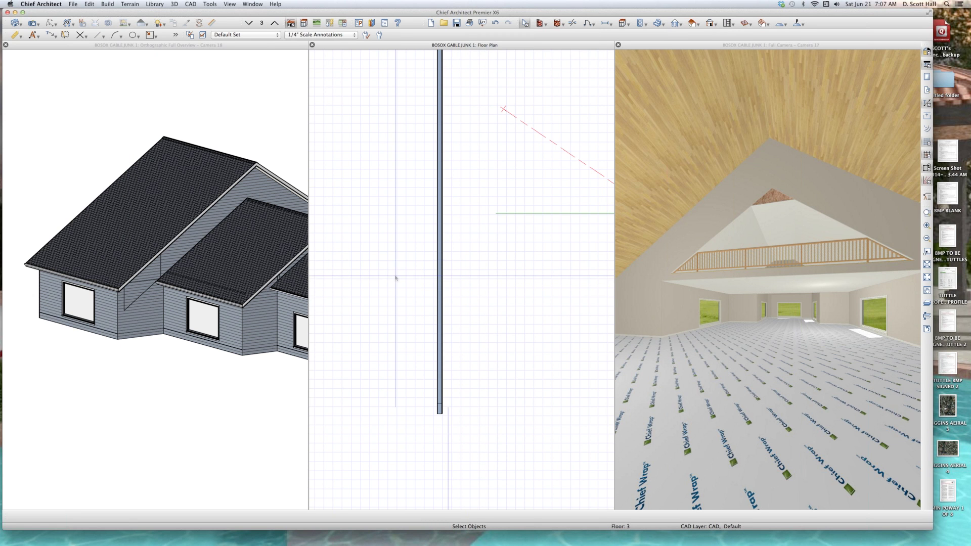
{"action": "left_click", "coordinate": [924, 304]}
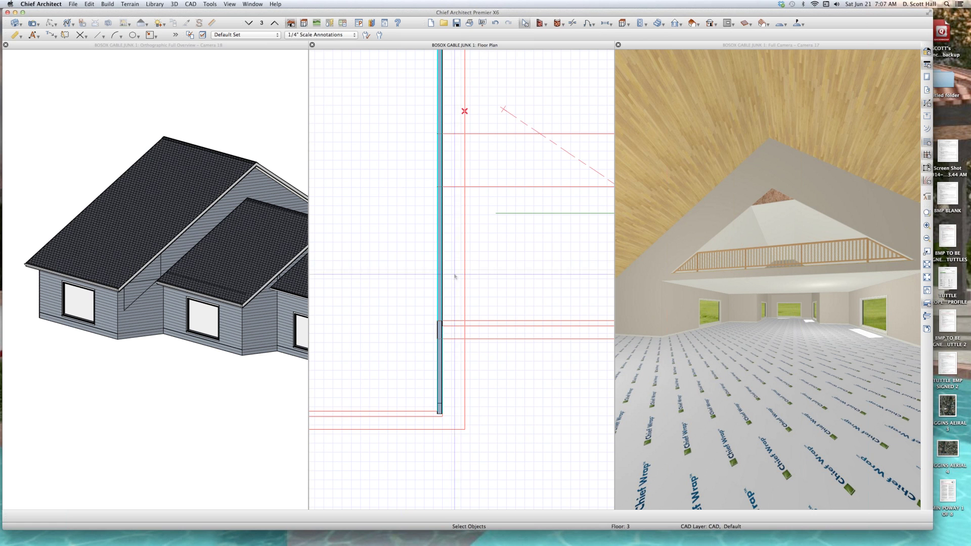
{"action": "scroll", "coordinate": [467, 326], "scroll_direction": "up", "scroll_amount": 1}
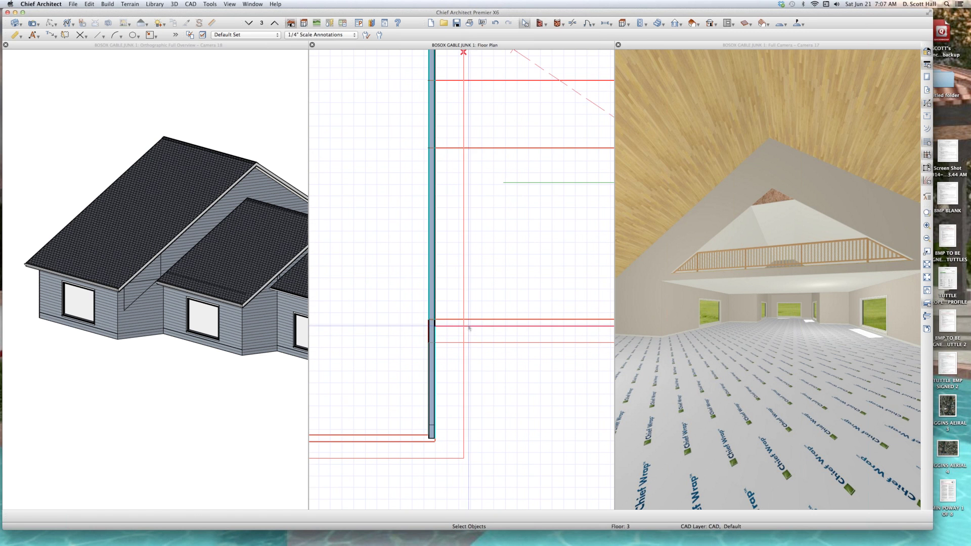
{"action": "left_click", "coordinate": [434, 276]}
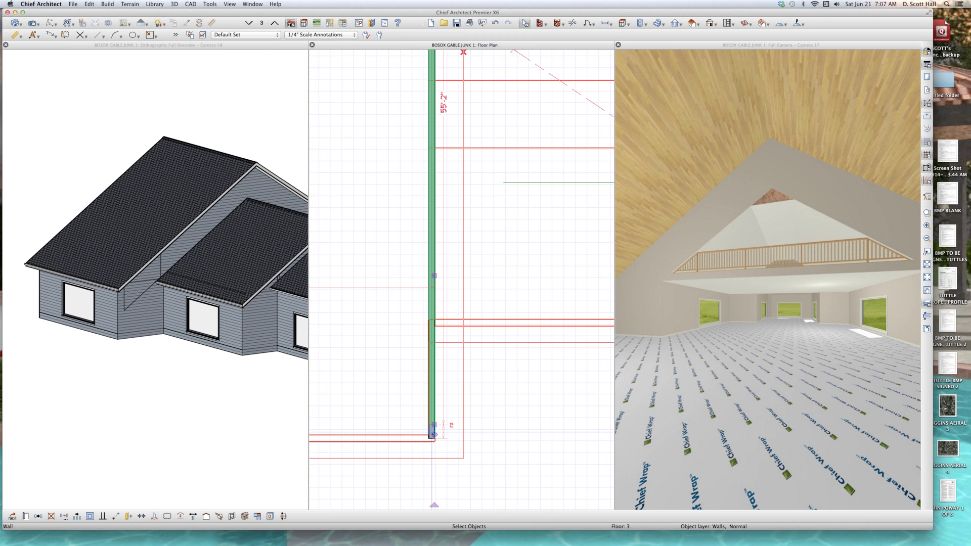
{"action": "left_click_drag", "start_coordinate": [434, 434], "coordinate": [433, 320]}
{"action": "left_click", "coordinate": [184, 265]}
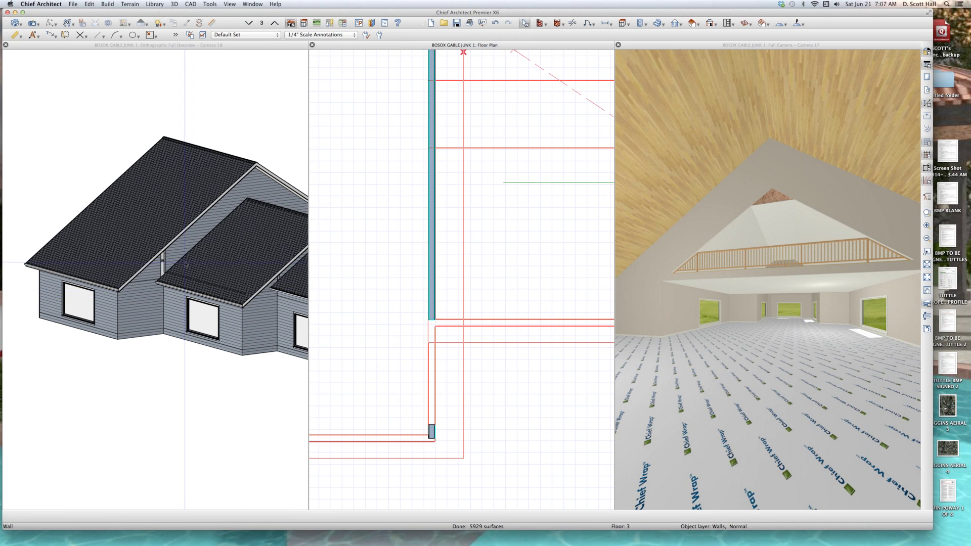
{"action": "scroll", "coordinate": [175, 260], "scroll_direction": "up", "scroll_amount": 4}
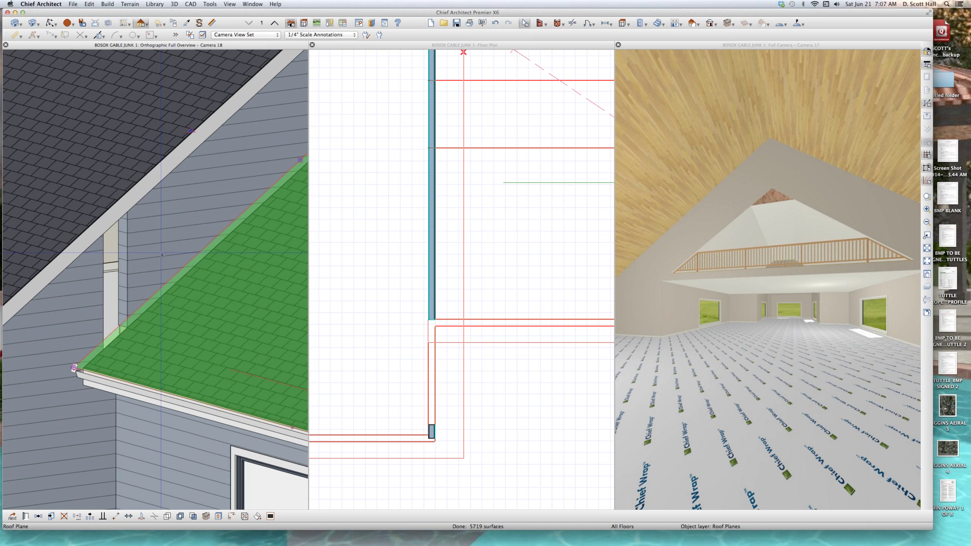
Extend the floor 3 gable wall to the outer face of the middle gable's side wall.
{"action": "left_click", "coordinate": [383, 353]}
{"action": "key", "text": "Page_Up"}
{"action": "key", "text": "Page_Up"}
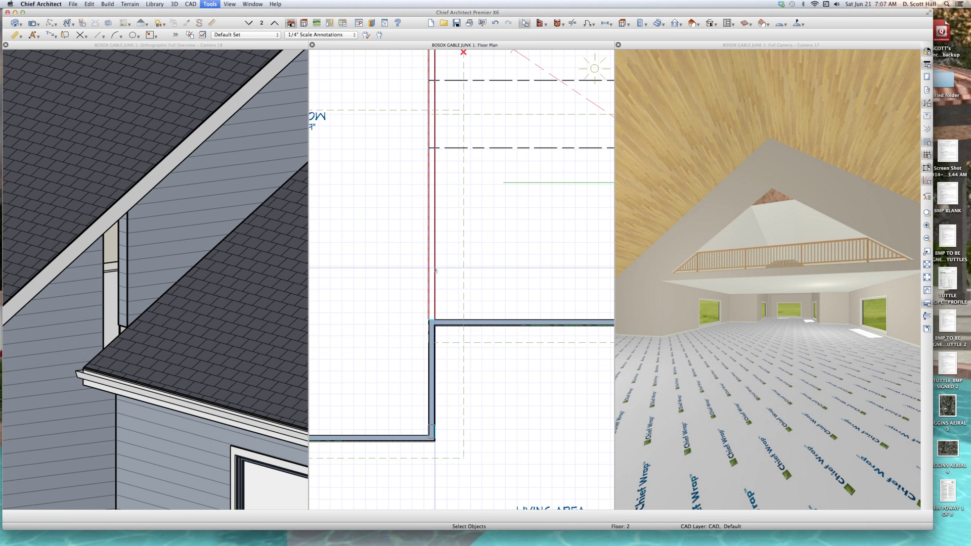
{"action": "left_click", "coordinate": [433, 247]}
{"action": "left_click_drag", "start_coordinate": [434, 330], "coordinate": [434, 324]}
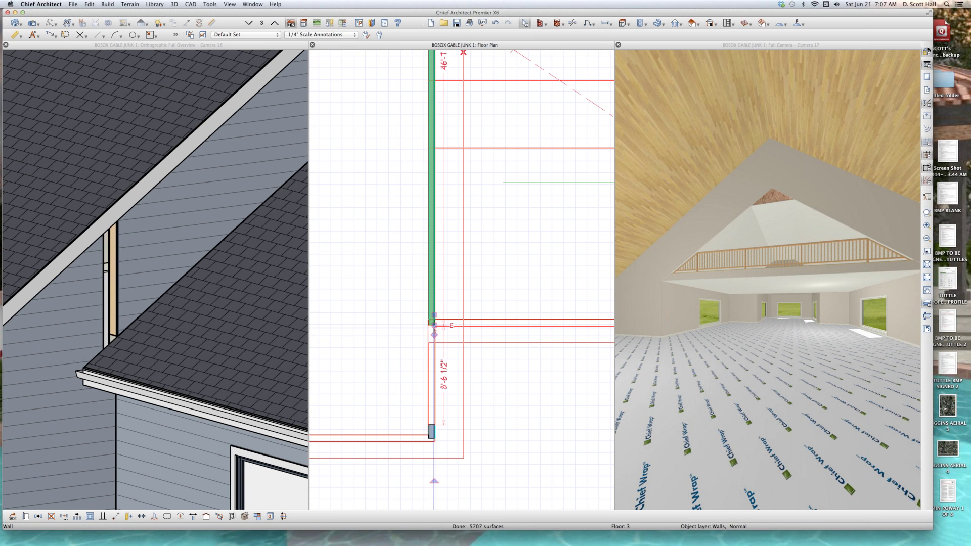
On floor 2, move the end of the short main gable wall segment to the inner face of the middle gable's side wall.
{"action": "key", "text": "Page_Down"}
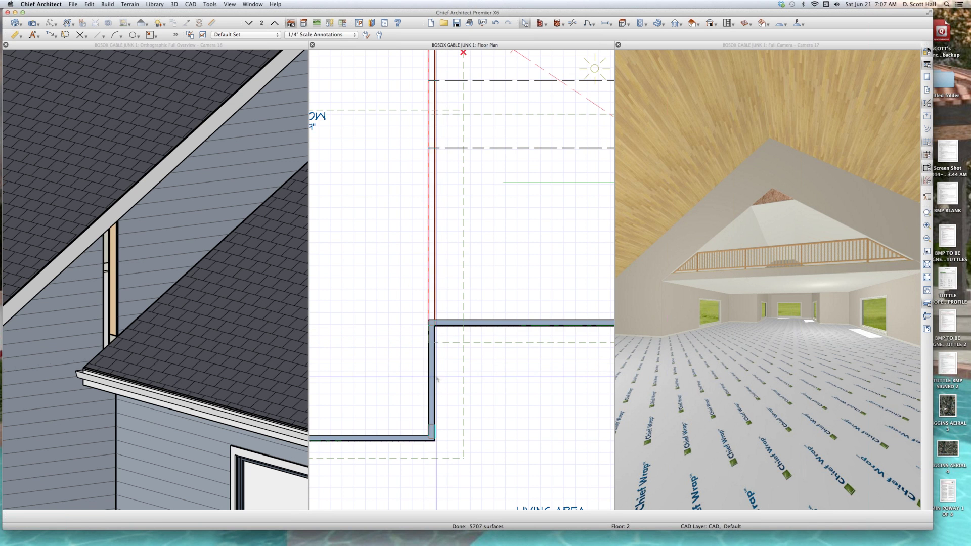
{"action": "left_click", "coordinate": [432, 332]}
{"action": "left_click_drag", "start_coordinate": [434, 324], "coordinate": [434, 320]}
{"action": "key", "text": "Page_Up"}
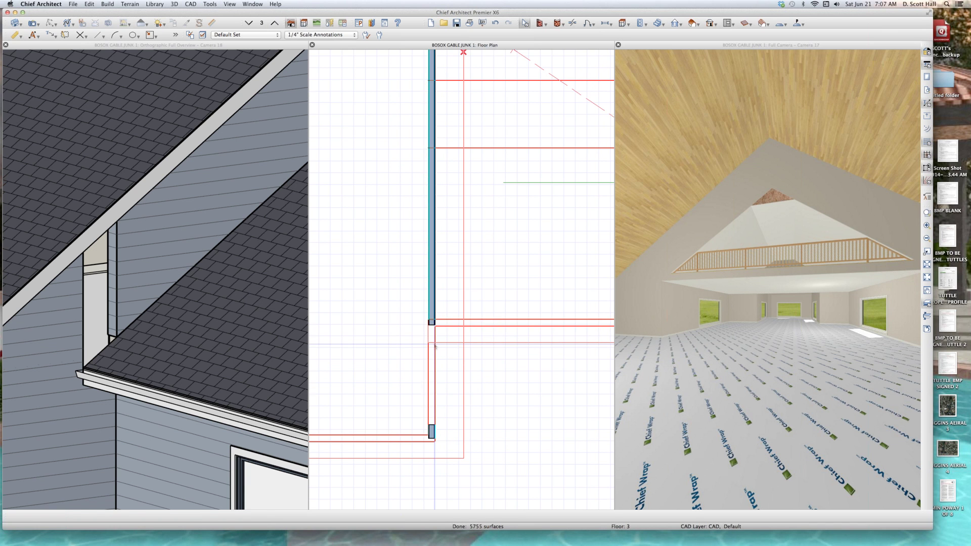
Extend the floor 3 gable wall to the middle gable's eave line and check the exterior joint.
{"action": "left_click", "coordinate": [433, 299]}
{"action": "left_click_drag", "start_coordinate": [434, 324], "coordinate": [434, 343]}
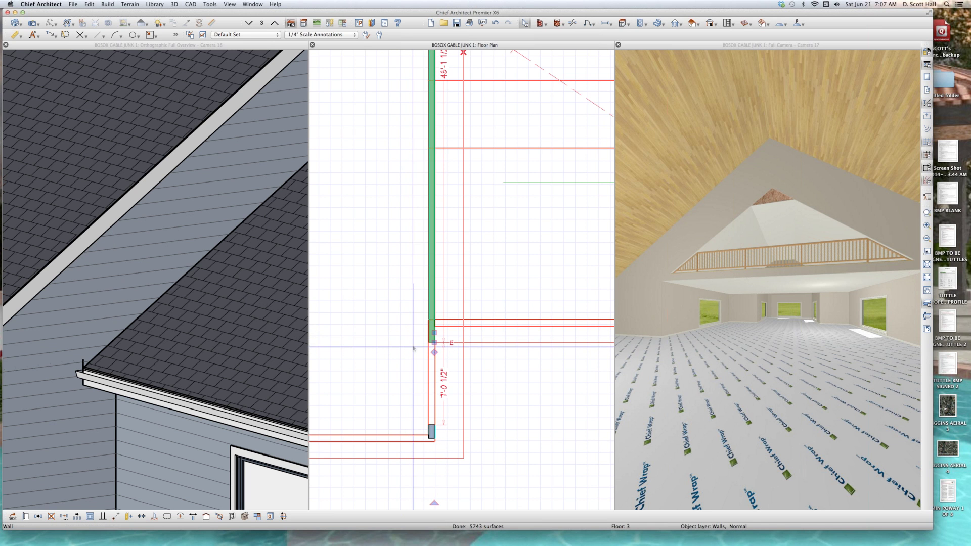
{"action": "left_click", "coordinate": [162, 357]}
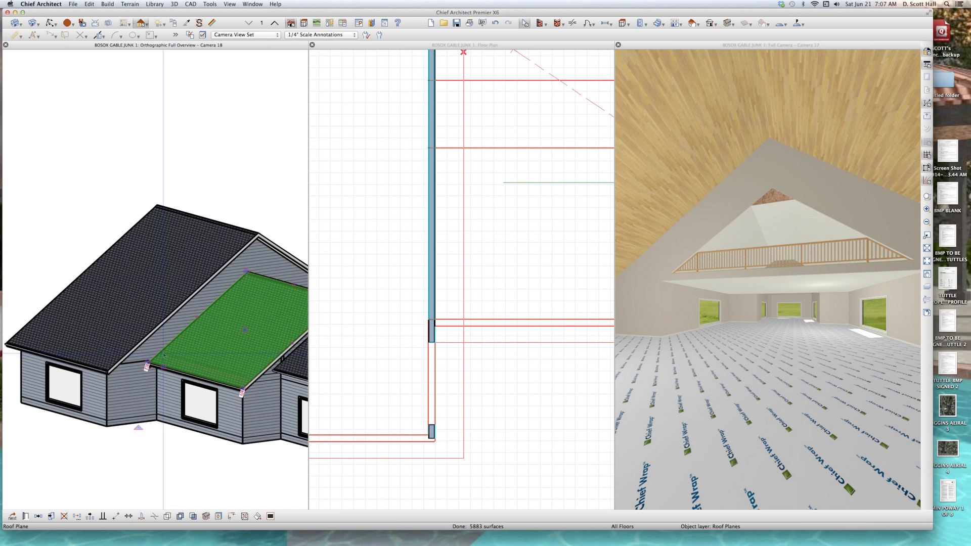
{"action": "key", "text": "Escape"}
{"action": "scroll", "coordinate": [174, 350], "scroll_direction": "up", "scroll_amount": 5}
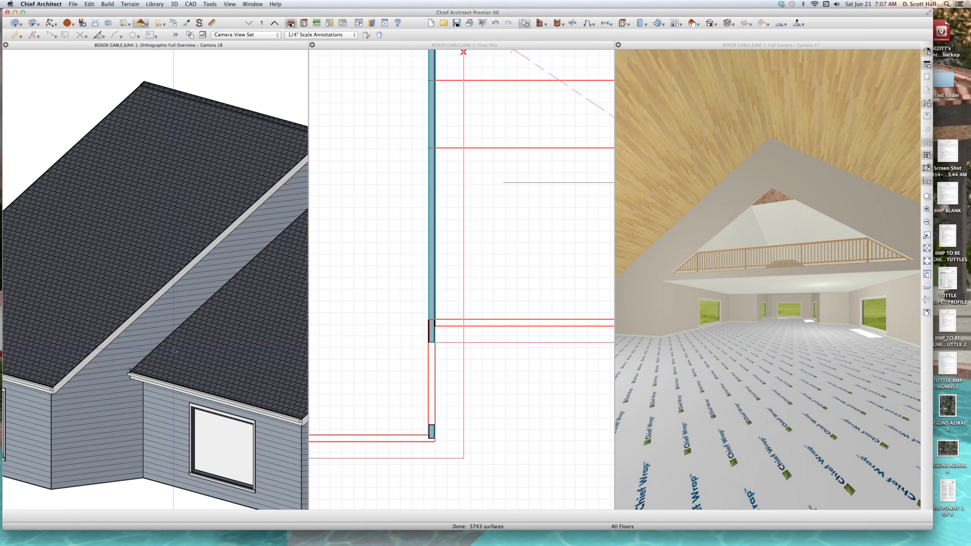
Examine the joint between the main gable wall and the middle gable roof in shaded and line displays of the exterior overview.
{"action": "scroll", "coordinate": [174, 350], "scroll_direction": "down", "scroll_amount": 5}
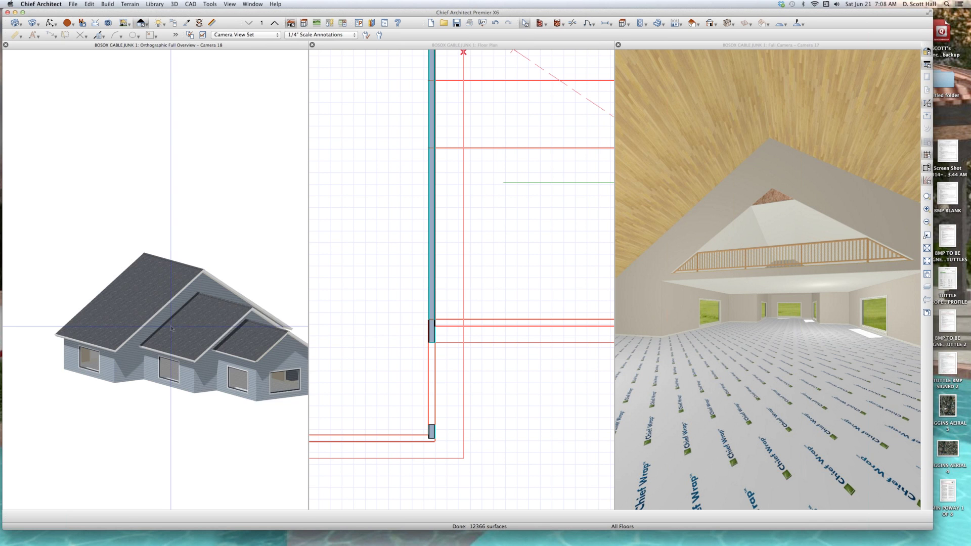
{"action": "scroll", "coordinate": [171, 328], "scroll_direction": "up", "scroll_amount": 5}
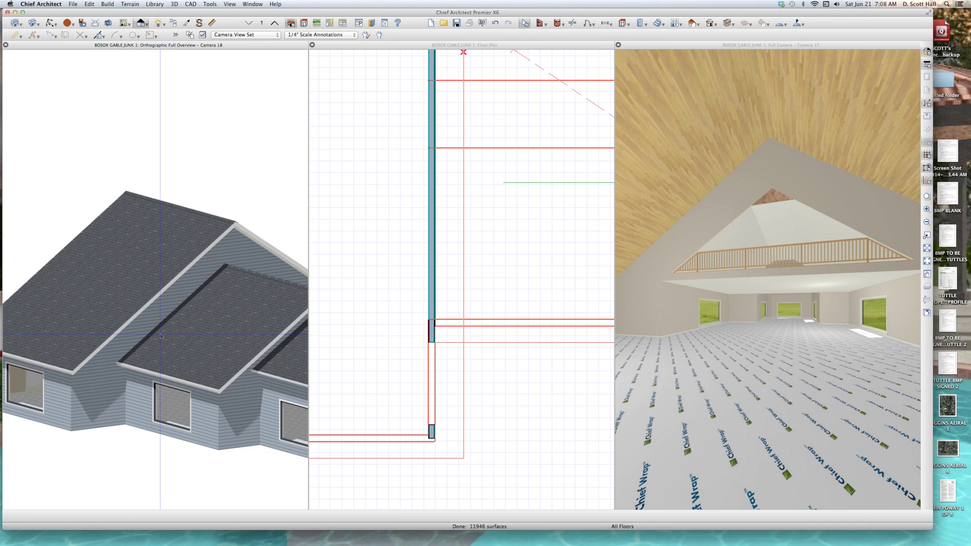
{"action": "key", "text": "v"}
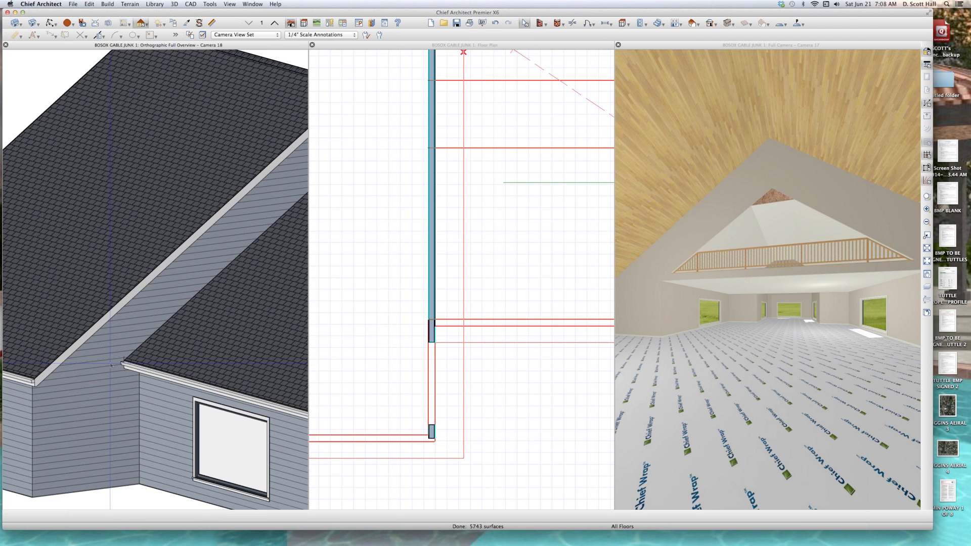
{"action": "scroll", "coordinate": [111, 364], "scroll_direction": "down", "scroll_amount": 5}
{"action": "scroll", "coordinate": [119, 323], "scroll_direction": "up", "scroll_amount": 6}
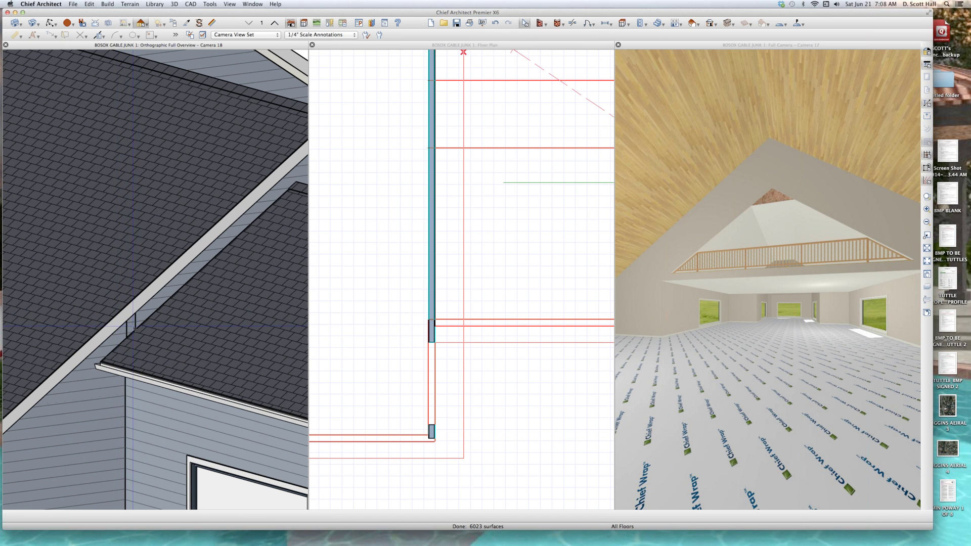
{"action": "scroll", "coordinate": [89, 304], "scroll_direction": "up", "scroll_amount": 3}
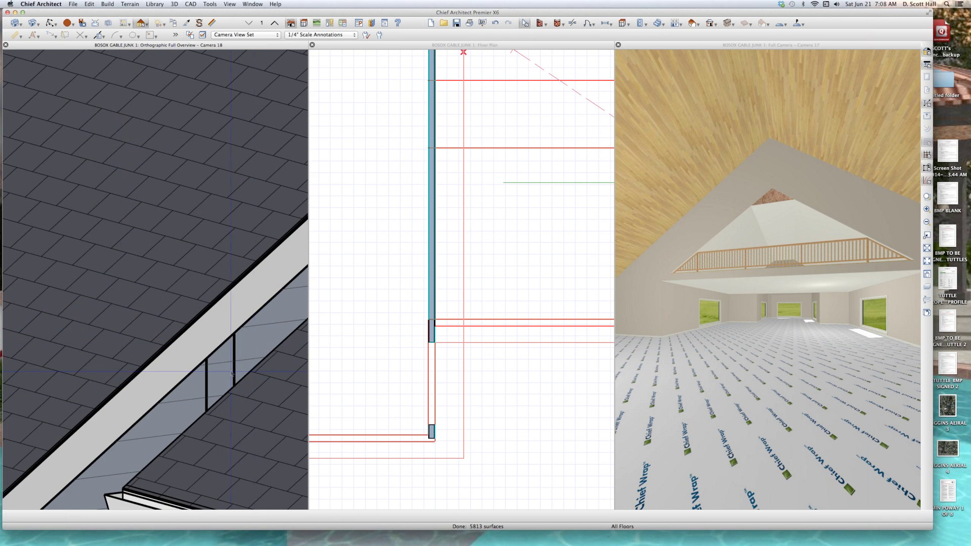
{"action": "scroll", "coordinate": [231, 374], "scroll_direction": "down", "scroll_amount": 8}
{"action": "left_click", "coordinate": [181, 351]}
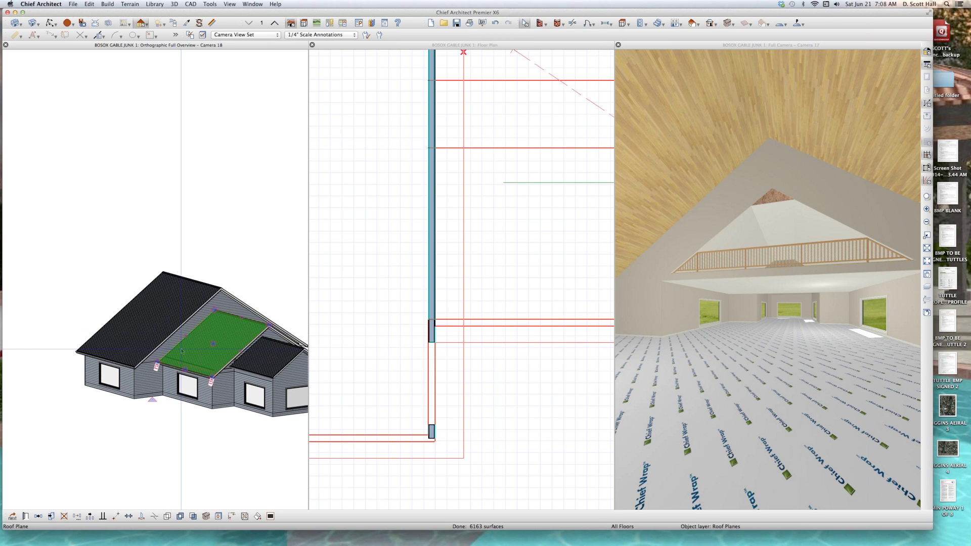
{"action": "key", "text": "Escape"}
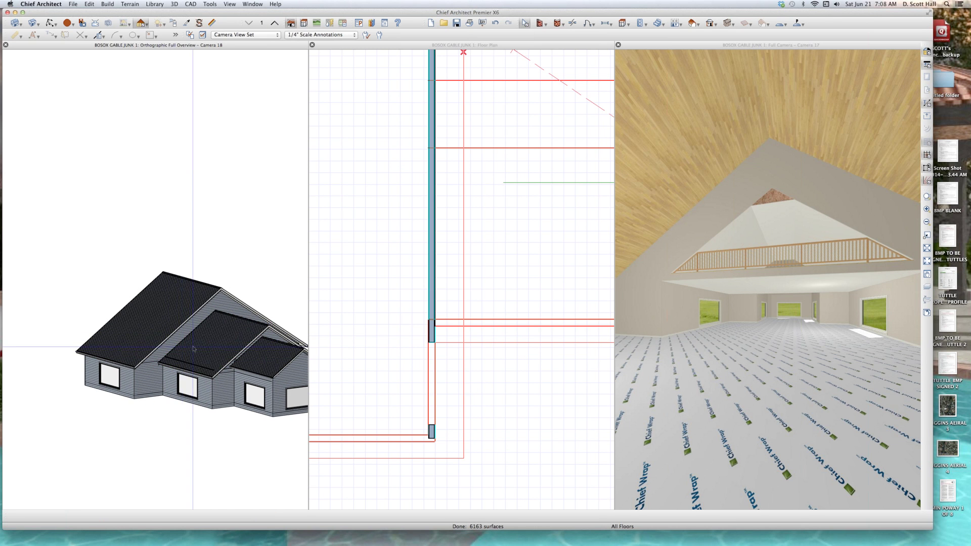
Shorten the opposite end of the floor 3 main gable wall to the middle gable's eave line.
{"action": "middle_click_drag", "start_coordinate": [208, 346], "coordinate": [159, 364]}
{"action": "scroll", "coordinate": [160, 364], "scroll_direction": "up", "scroll_amount": 6}
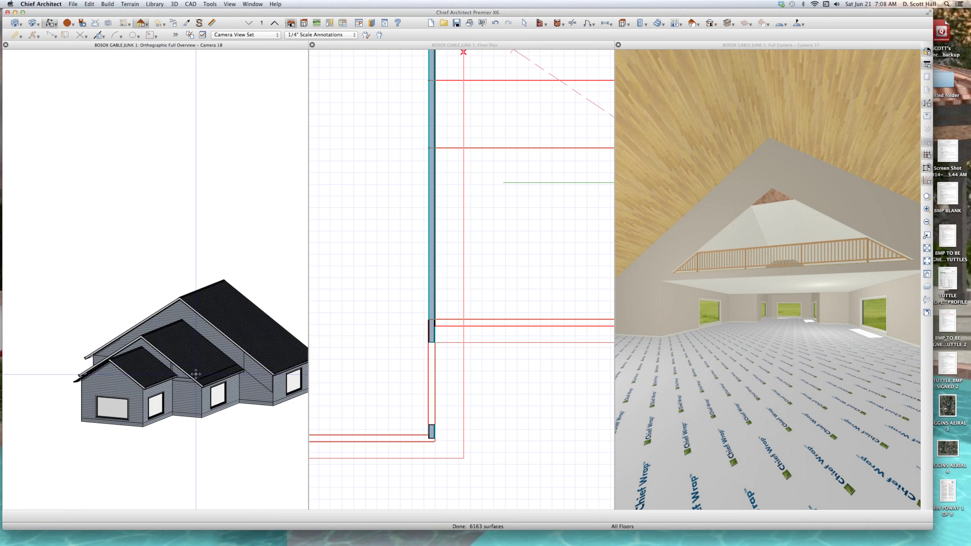
{"action": "key", "text": "super+space"}
{"action": "key", "text": "super+space"}
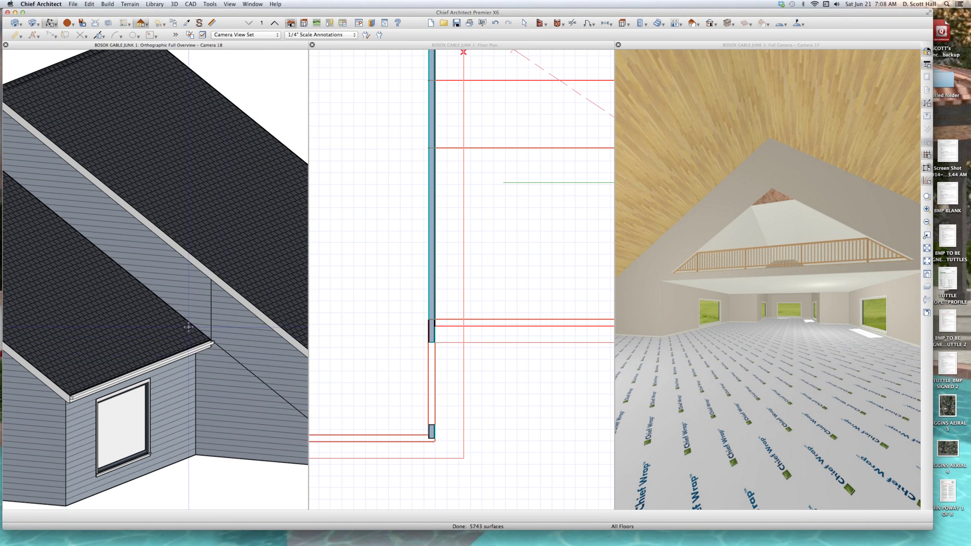
{"action": "left_click", "coordinate": [166, 271]}
{"action": "left_click", "coordinate": [465, 232]}
{"action": "scroll", "coordinate": [464, 279], "scroll_direction": "down", "scroll_amount": 5}
{"action": "scroll", "coordinate": [474, 194], "scroll_direction": "up", "scroll_amount": 2}
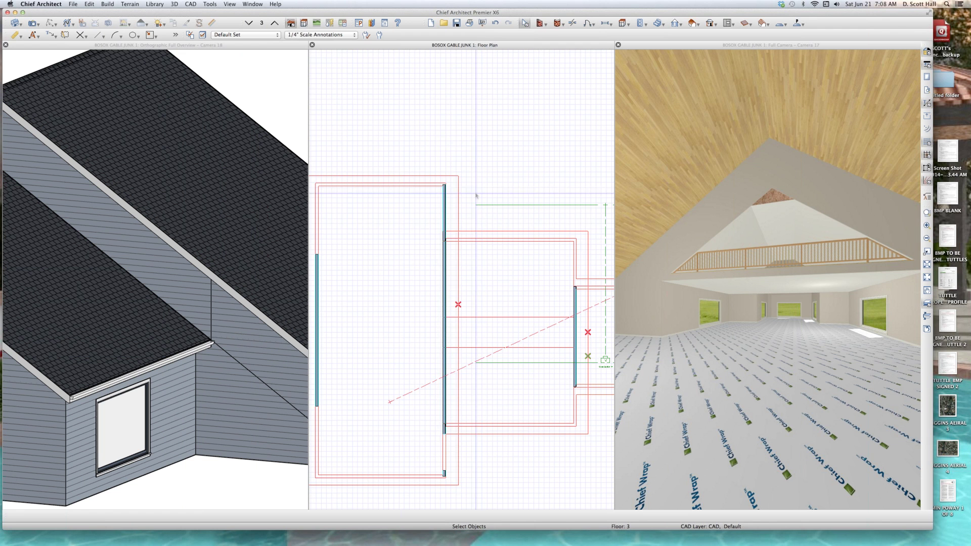
{"action": "left_click", "coordinate": [444, 202]}
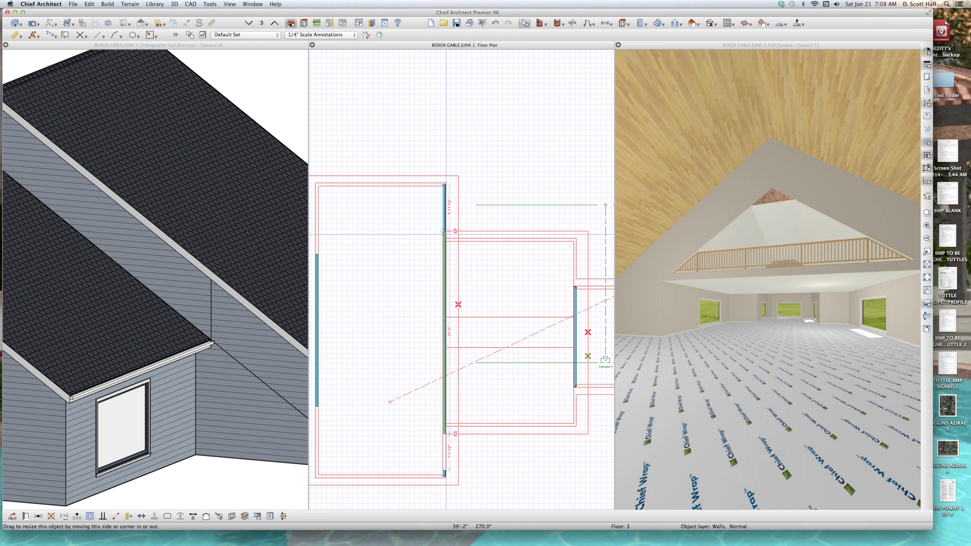
Examine the main gable wall and its joint with the middle gable roof in the exterior overview.
{"action": "left_click", "coordinate": [179, 289]}
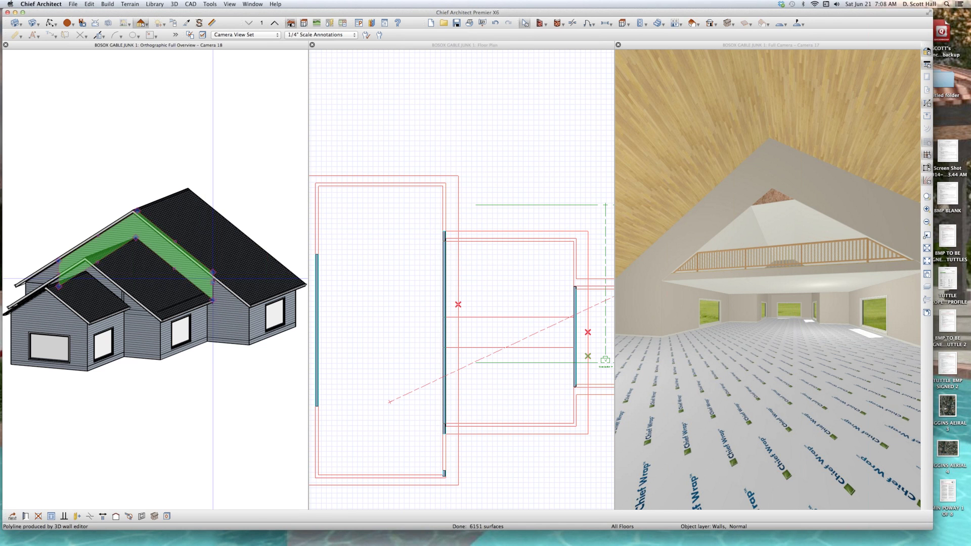
{"action": "left_click", "coordinate": [137, 278]}
{"action": "scroll", "coordinate": [137, 278], "scroll_direction": "down", "scroll_amount": 3}
{"action": "scroll", "coordinate": [133, 279], "scroll_direction": "up", "scroll_amount": 2}
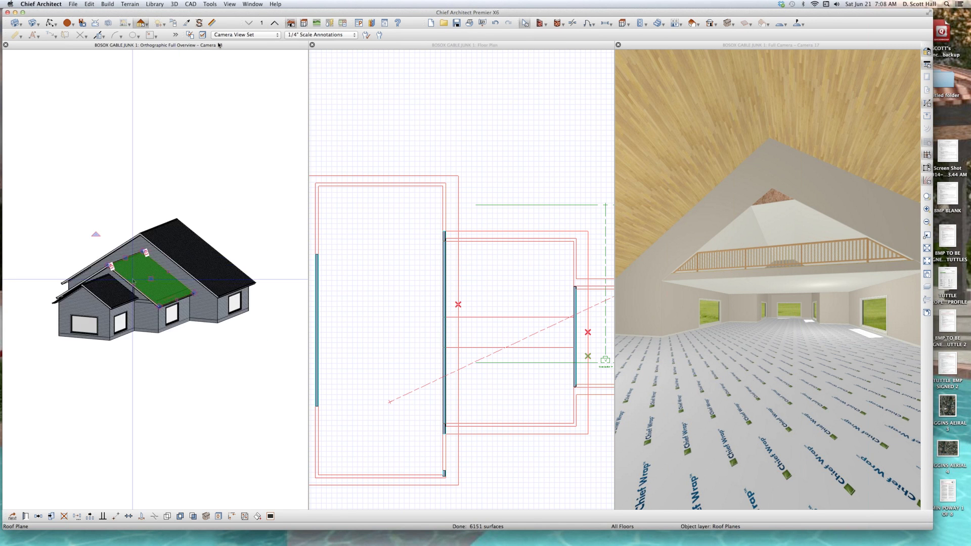
{"action": "left_click", "coordinate": [133, 232]}
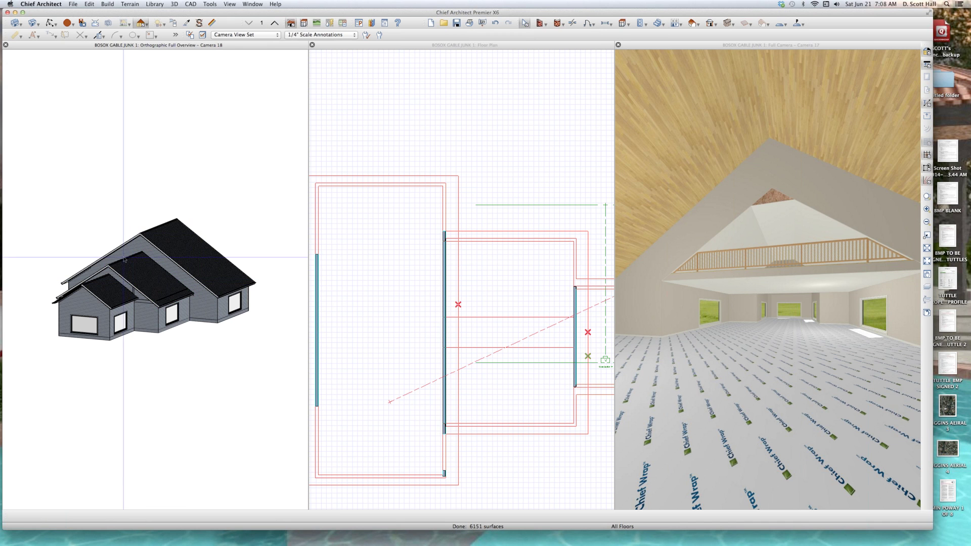
{"action": "mouse_move", "coordinate": [124, 266]}
{"action": "middle_mouse_down"}
{"action": "mouse_move", "coordinate": [286, 277]}
{"action": "mouse_move", "coordinate": [122, 259]}
{"action": "mouse_move", "coordinate": [154, 269]}
{"action": "mouse_move", "coordinate": [232, 254]}
{"action": "mouse_move", "coordinate": [119, 271]}
{"action": "mouse_move", "coordinate": [133, 269]}
{"action": "middle_mouse_up"}
{"action": "scroll", "coordinate": [133, 273], "scroll_direction": "up", "scroll_amount": 5}
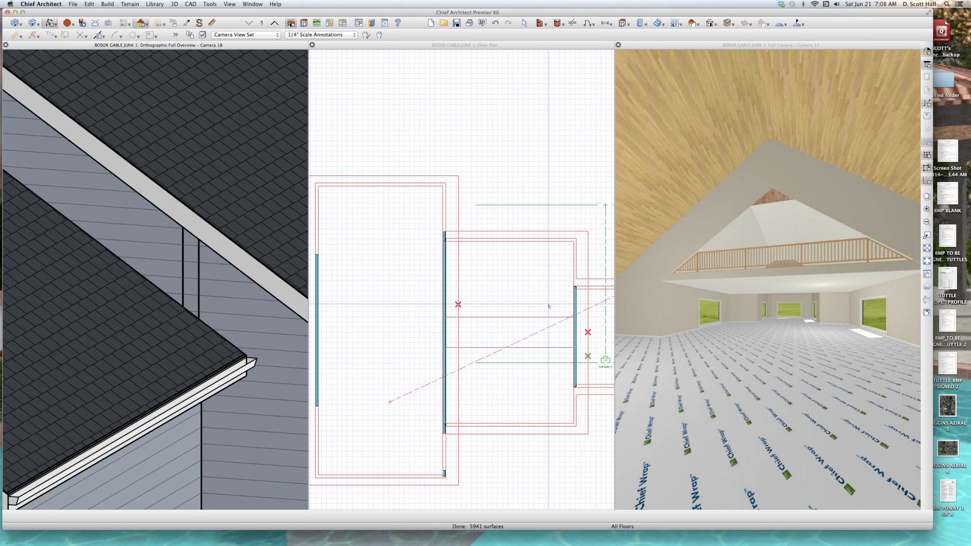
Extend both ends of the floor 3 middle gable wall to the small gable's eave lines.
{"action": "left_click", "coordinate": [573, 306]}
{"action": "scroll", "coordinate": [573, 309], "scroll_direction": "up", "scroll_amount": 3}
{"action": "left_click", "coordinate": [590, 303]}
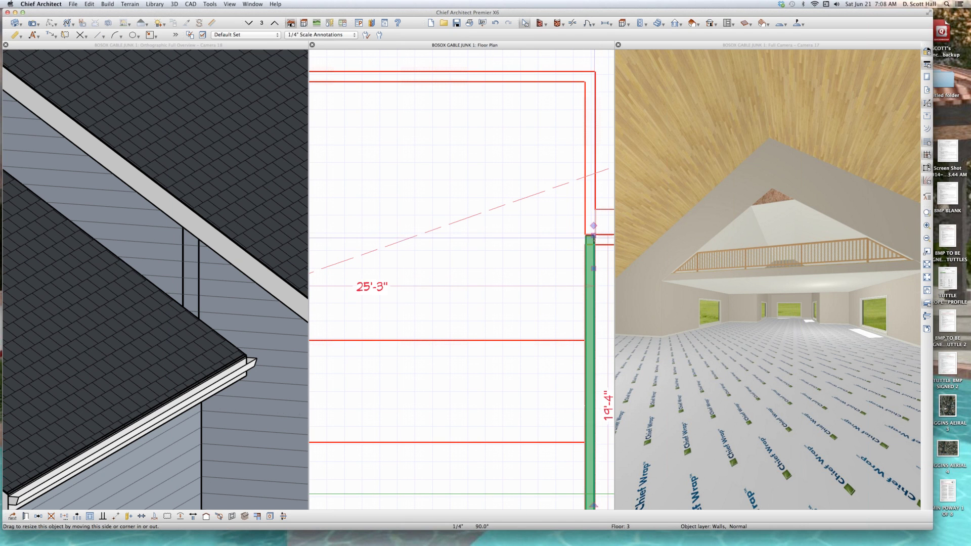
{"action": "left_click_drag", "start_coordinate": [590, 235], "coordinate": [593, 210]}
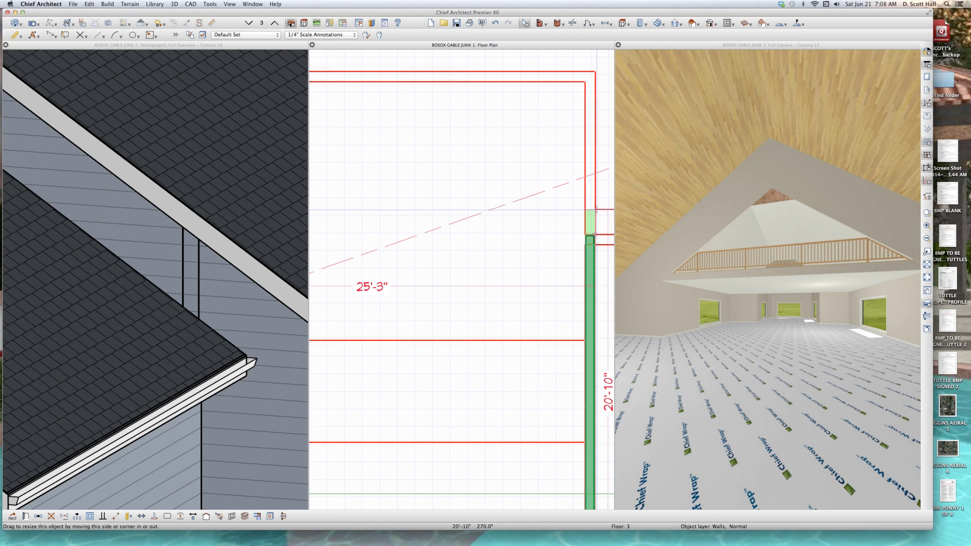
{"action": "scroll", "coordinate": [514, 278], "scroll_direction": "down", "scroll_amount": 3}
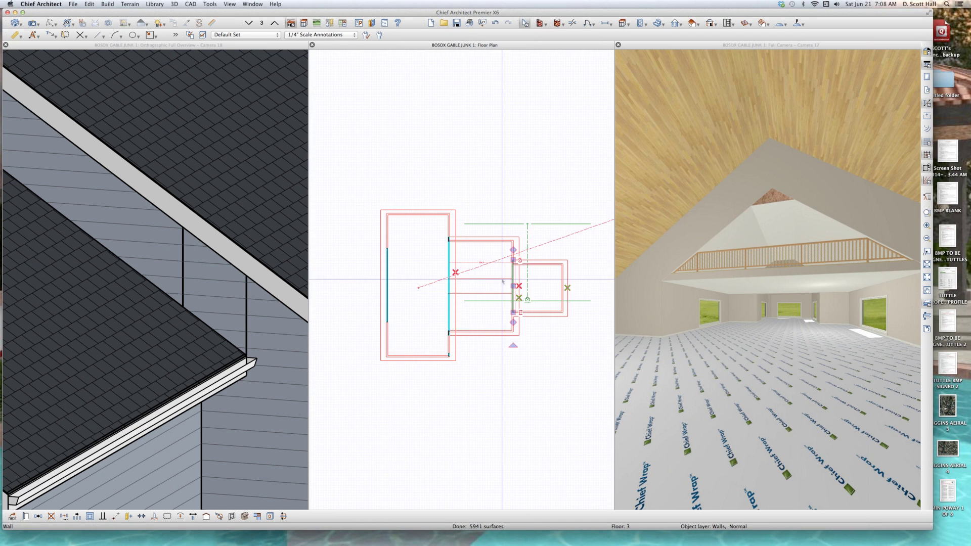
{"action": "scroll", "coordinate": [515, 304], "scroll_direction": "up", "scroll_amount": 4}
{"action": "left_click_drag", "start_coordinate": [495, 287], "coordinate": [498, 303]}
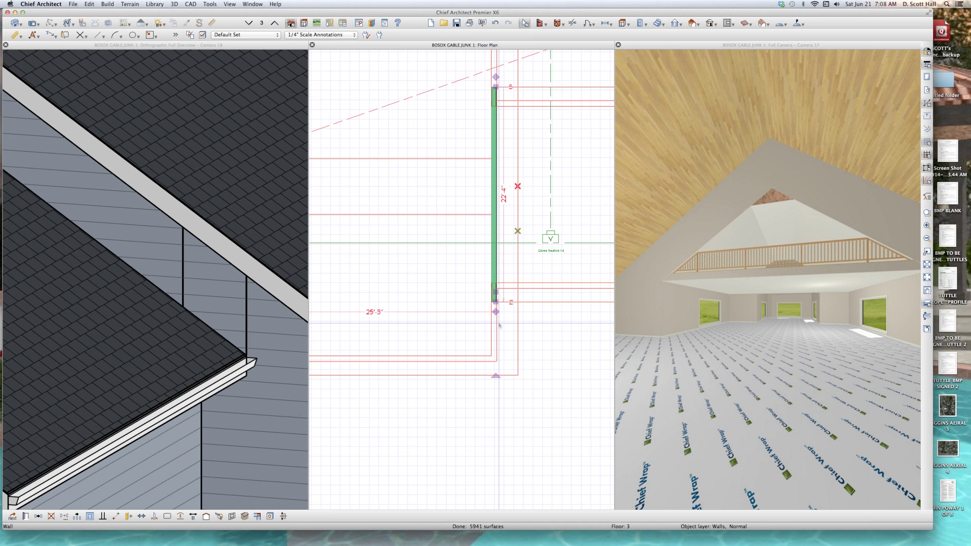
On floor 2, try to pull the short middle gable wall segments back to the small gable's eave lines.
{"action": "scroll", "coordinate": [501, 315], "scroll_direction": "down", "scroll_amount": 1}
{"action": "key", "text": "Page_Down"}
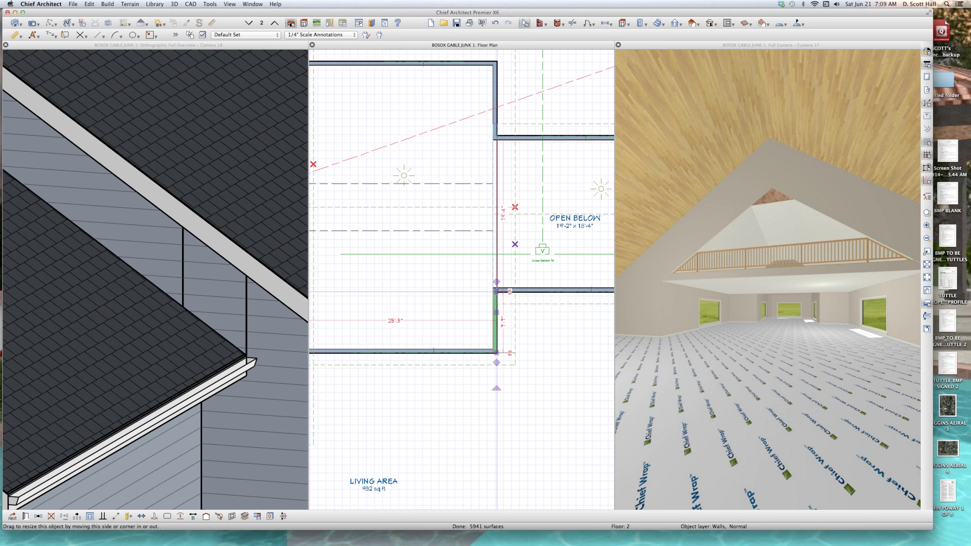
{"action": "left_click_drag", "start_coordinate": [497, 293], "coordinate": [496, 303]}
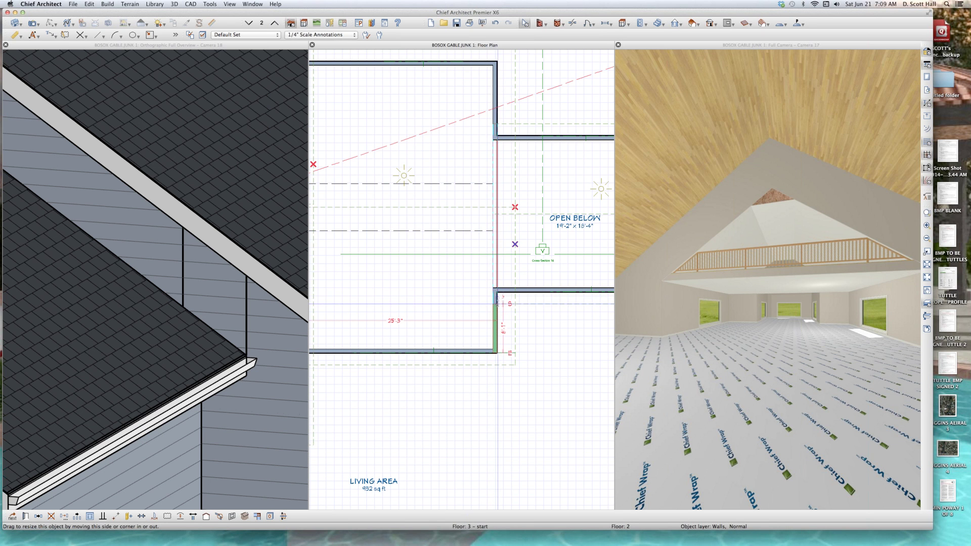
{"action": "left_click", "coordinate": [495, 123]}
{"action": "key", "text": "3"}
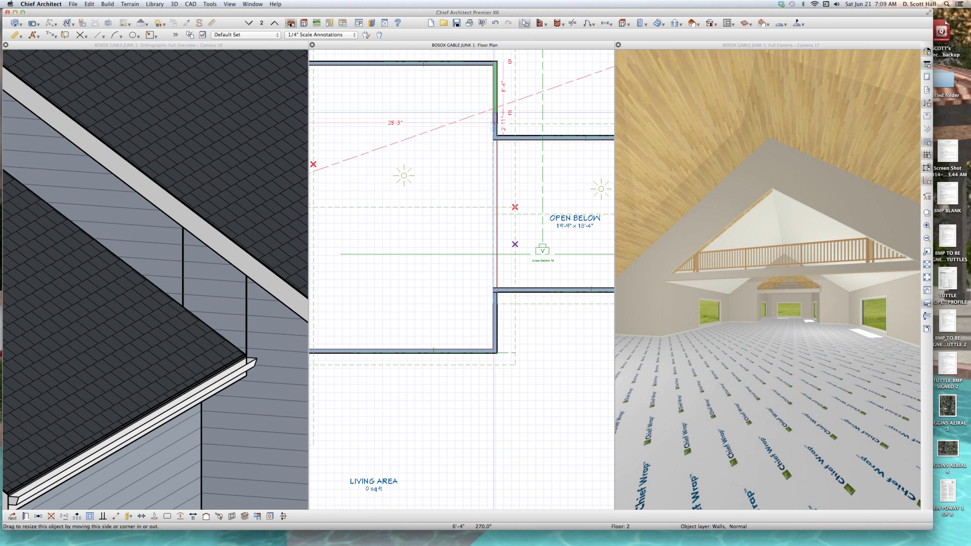
{"action": "left_click", "coordinate": [496, 124]}
Inspect the wall piece protruding through the middle gable roof in the exterior overview.
{"action": "left_click", "coordinate": [221, 276]}
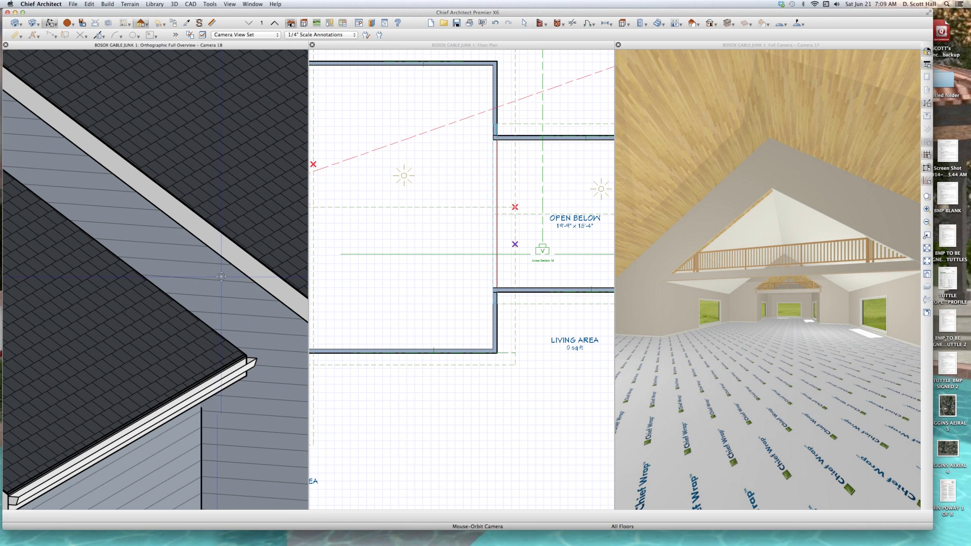
{"action": "scroll", "coordinate": [216, 279], "scroll_direction": "down", "scroll_amount": 5}
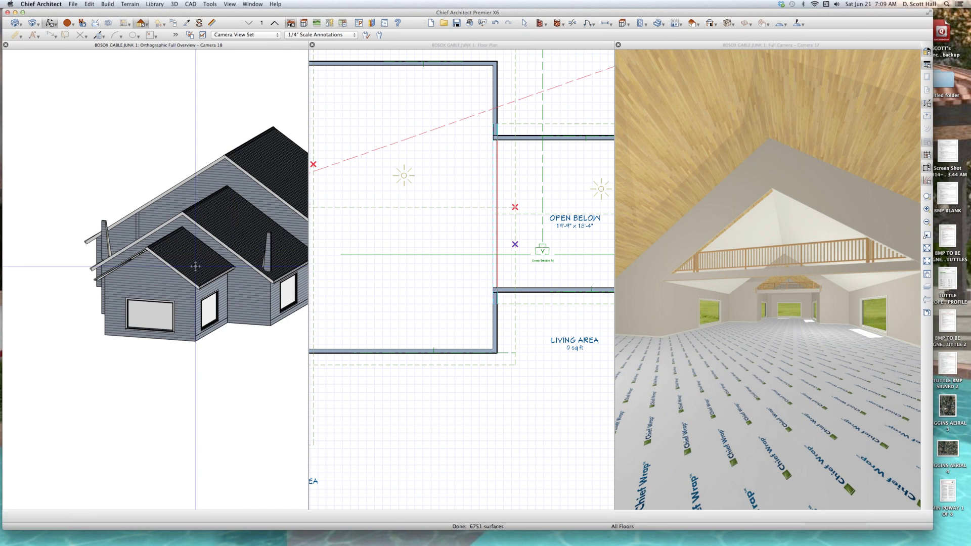
{"action": "left_click_drag", "start_coordinate": [128, 277], "coordinate": [217, 280]}
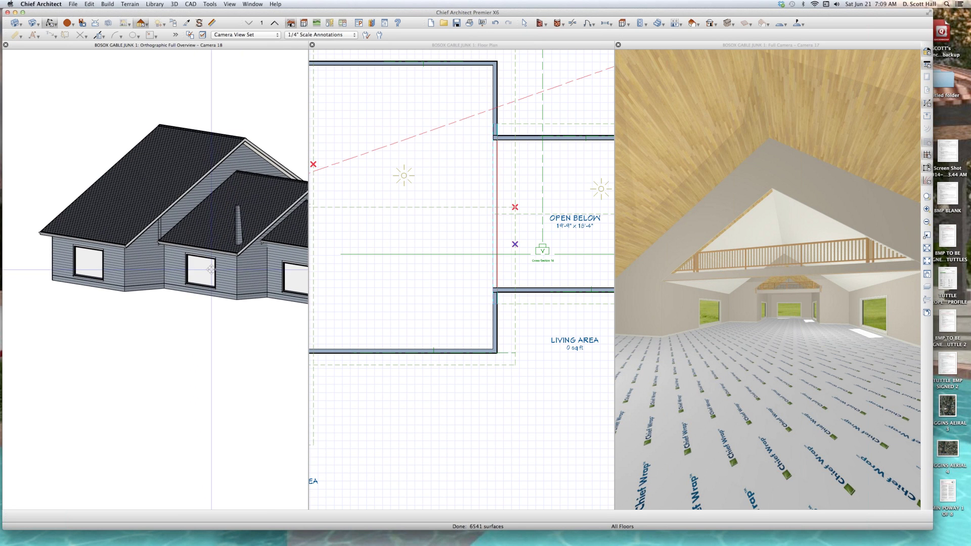
{"action": "scroll", "coordinate": [239, 247], "scroll_direction": "up", "scroll_amount": 2}
{"action": "scroll", "coordinate": [238, 221], "scroll_direction": "up", "scroll_amount": 6}
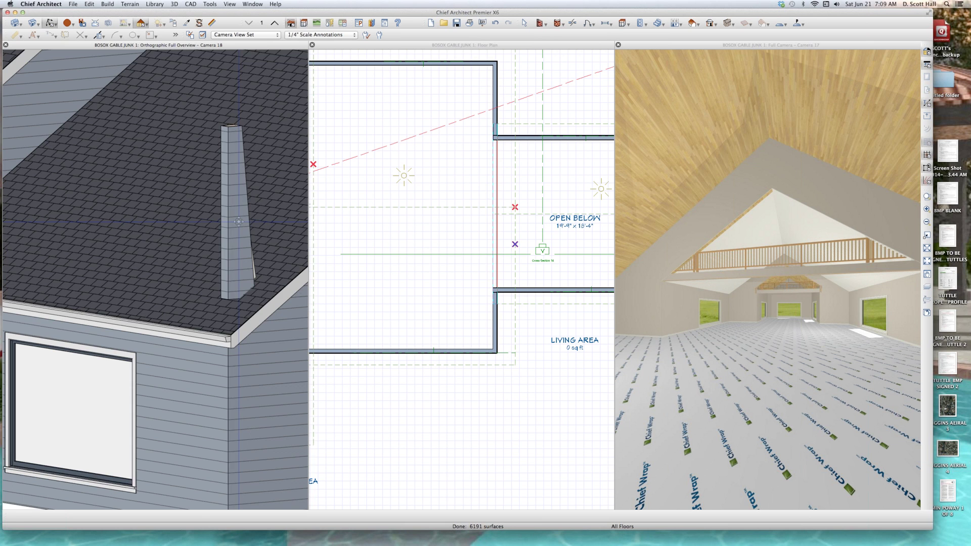
{"action": "key", "text": "space"}
{"action": "left_click", "coordinate": [239, 224]}
{"action": "scroll", "coordinate": [265, 335], "scroll_direction": "down", "scroll_amount": 6}
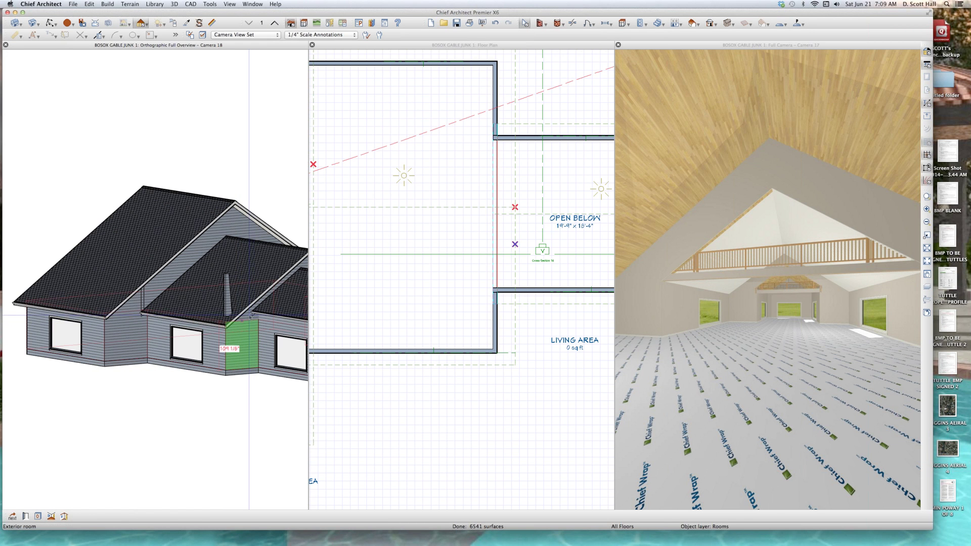
{"action": "left_click", "coordinate": [250, 314]}
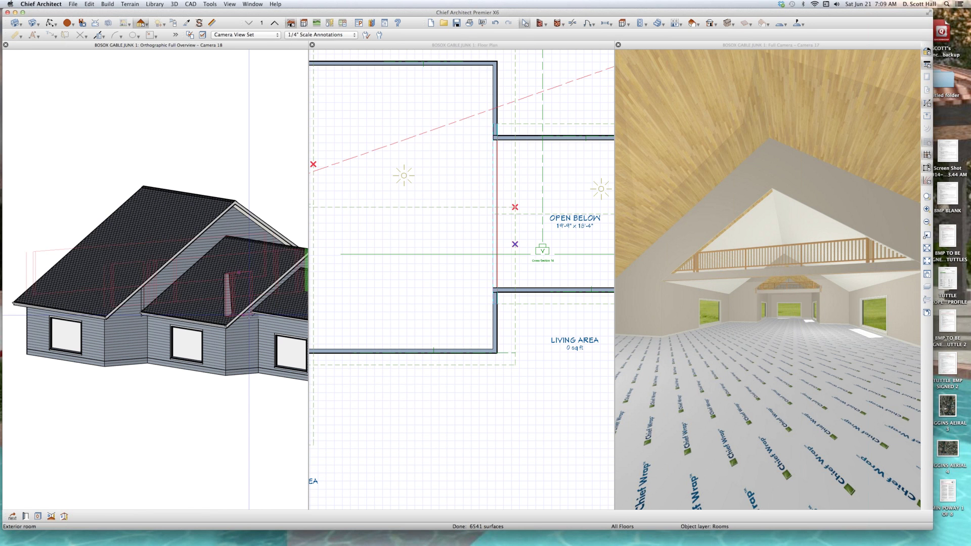
Rebuild the model and examine the main gable joint and the middle gable roof in the exterior overview.
{"action": "key", "text": "F12"}
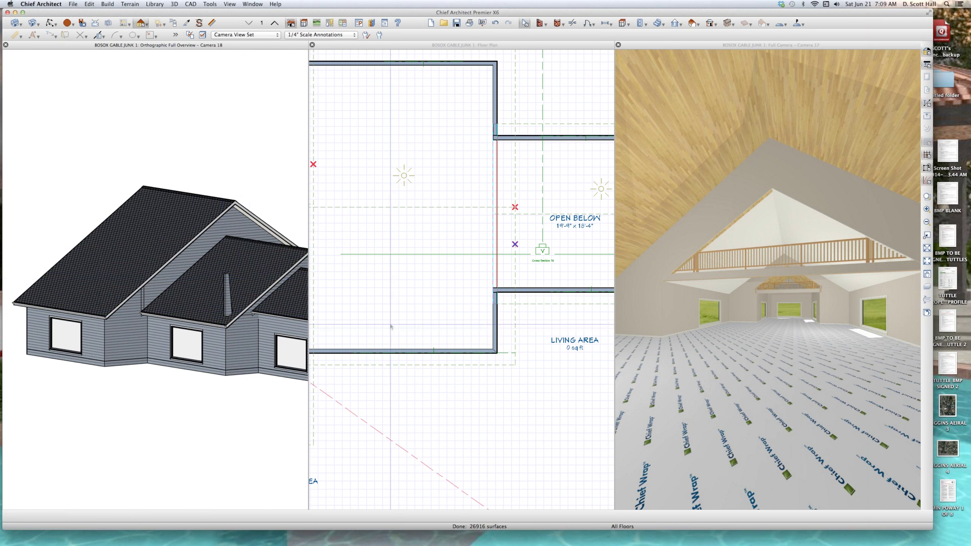
{"action": "left_click", "coordinate": [430, 318]}
{"action": "left_click", "coordinate": [177, 305]}
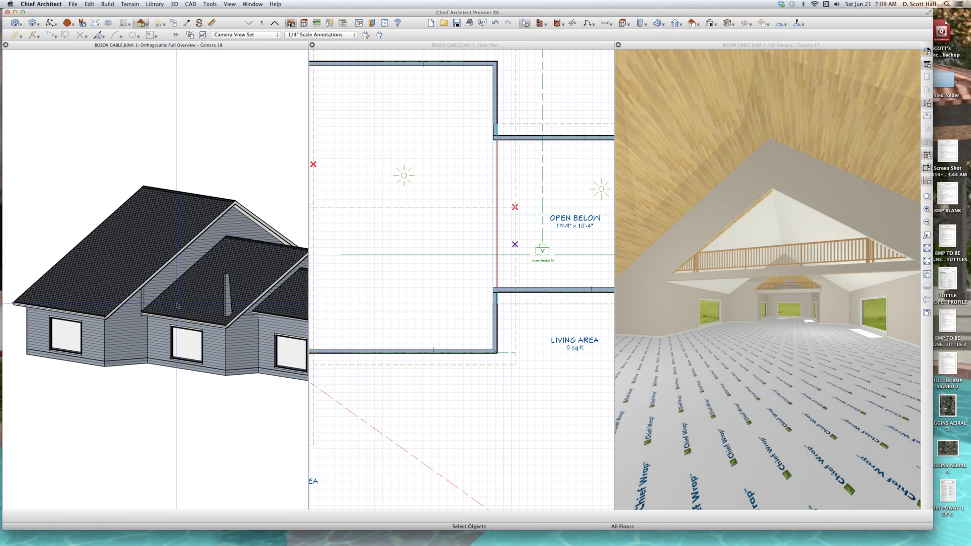
{"action": "key", "text": "o"}
{"action": "left_click_drag", "start_coordinate": [221, 286], "coordinate": [119, 310]}
{"action": "scroll", "coordinate": [279, 324], "scroll_direction": "up", "scroll_amount": 8}
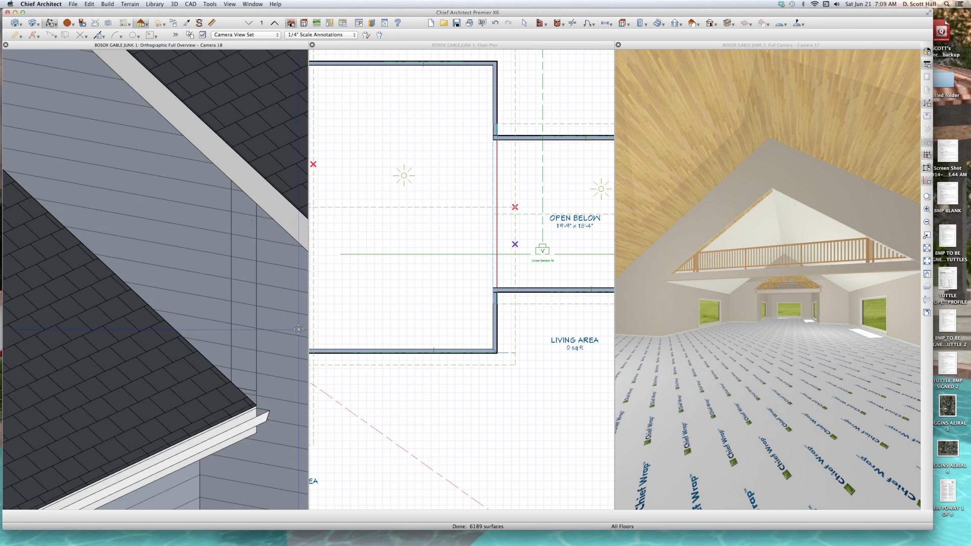
{"action": "scroll", "coordinate": [293, 324], "scroll_direction": "down", "scroll_amount": 6}
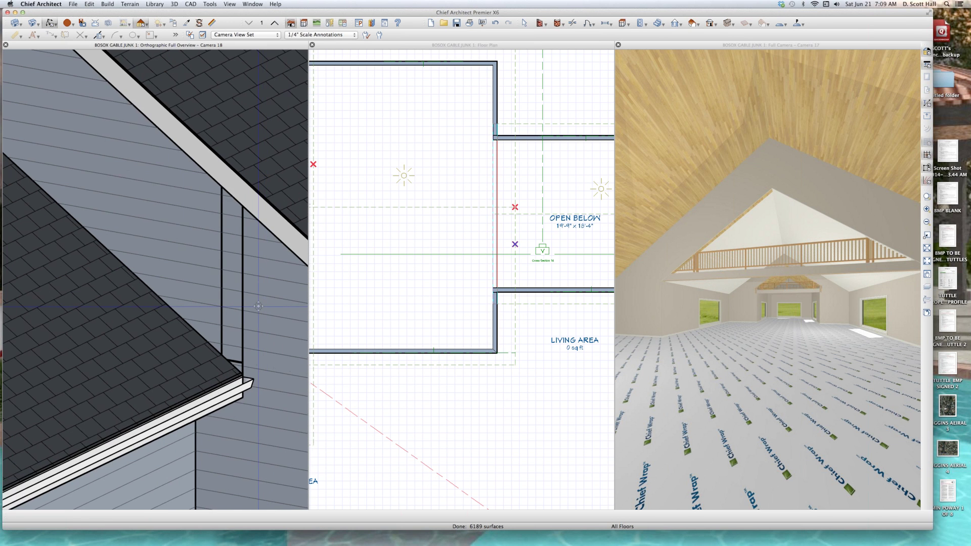
{"action": "scroll", "coordinate": [250, 298], "scroll_direction": "down", "scroll_amount": 3}
{"action": "left_click_drag", "start_coordinate": [219, 319], "coordinate": [277, 313]}
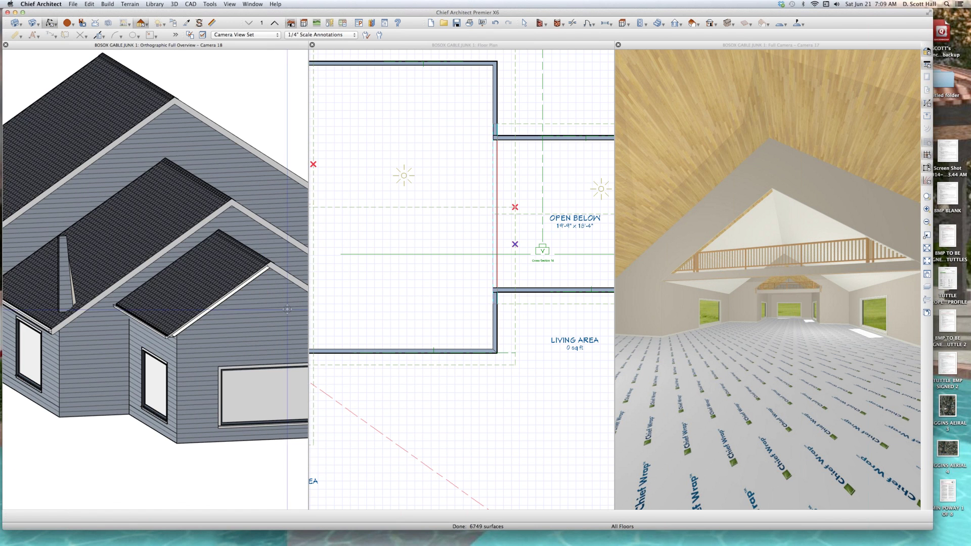
On floor 2, move the ends of the short middle gable wall segments back to the small gable's side walls.
{"action": "left_click", "coordinate": [496, 318]}
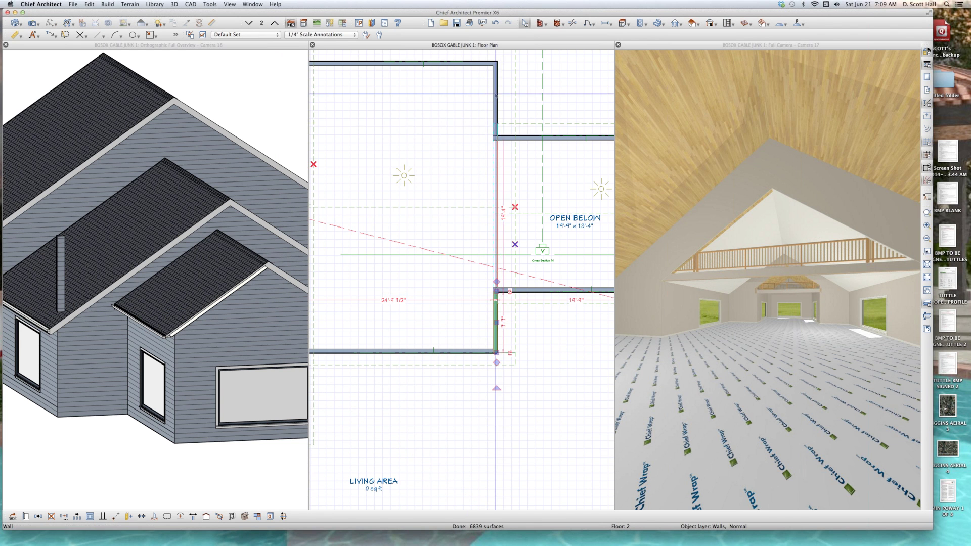
{"action": "left_click", "coordinate": [496, 112]}
{"action": "left_click_drag", "start_coordinate": [496, 124], "coordinate": [496, 138]}
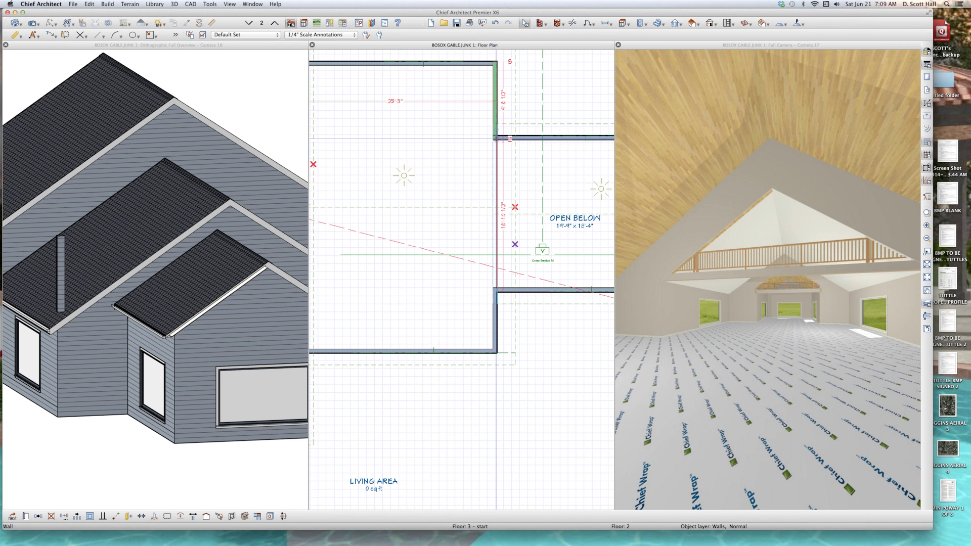
Shorten both ends of the floor 3 middle gable wall to the small gable's side walls.
{"action": "key", "text": "Page_Up"}
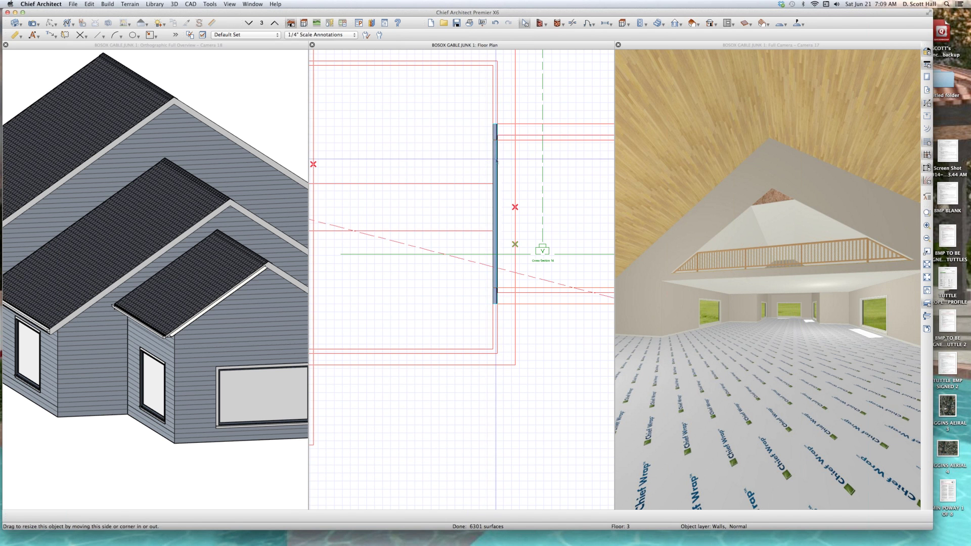
{"action": "left_click", "coordinate": [494, 137]}
{"action": "left_click_drag", "start_coordinate": [496, 124], "coordinate": [496, 139]}
{"action": "left_click_drag", "start_coordinate": [496, 303], "coordinate": [496, 291]}
{"action": "left_click", "coordinate": [513, 332]}
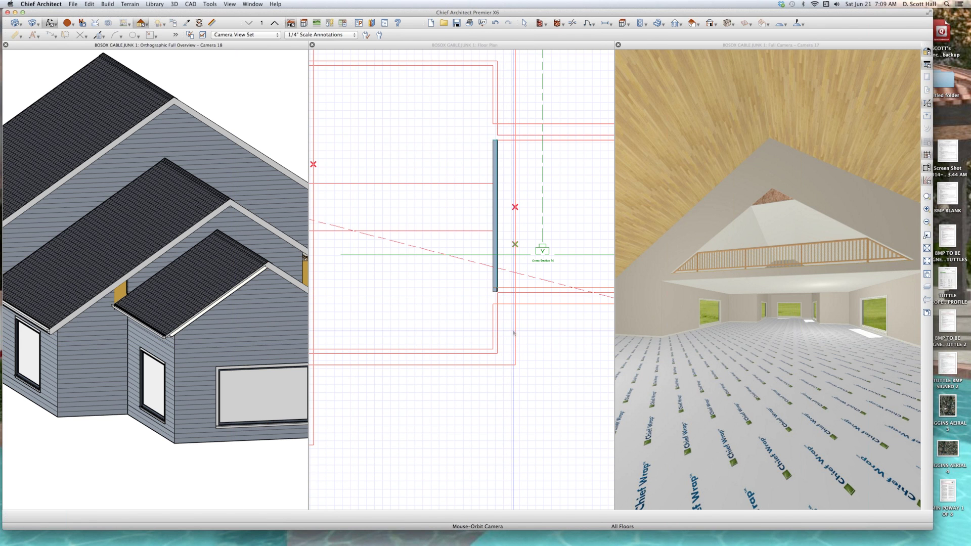
Check the short floor 2 middle gable wall segment and examine the wall beside the small gable roof from outside.
{"action": "key", "text": "Page_Down"}
{"action": "left_click", "coordinate": [495, 328]}
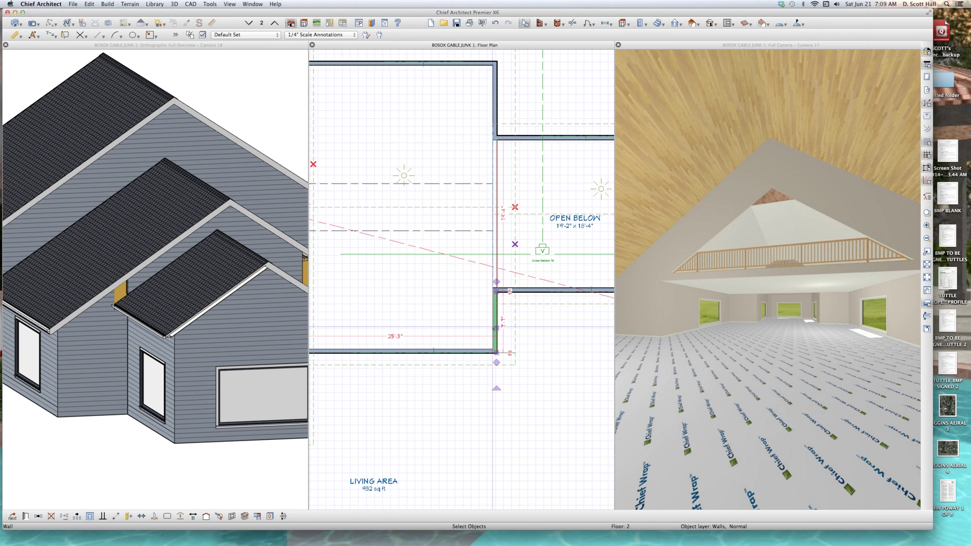
{"action": "left_click", "coordinate": [161, 283]}
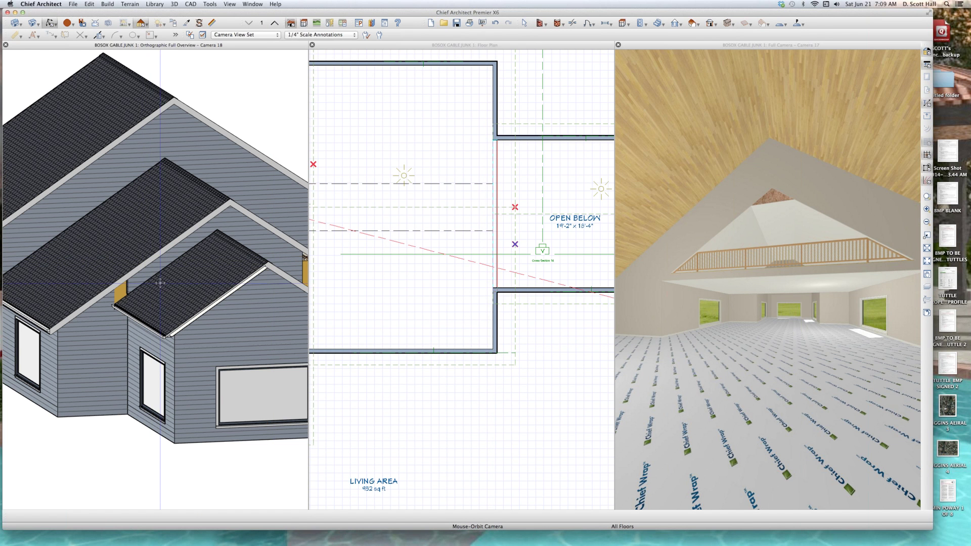
{"action": "scroll", "coordinate": [159, 283], "scroll_direction": "down", "scroll_amount": 5}
{"action": "scroll", "coordinate": [108, 284], "scroll_direction": "up", "scroll_amount": 1}
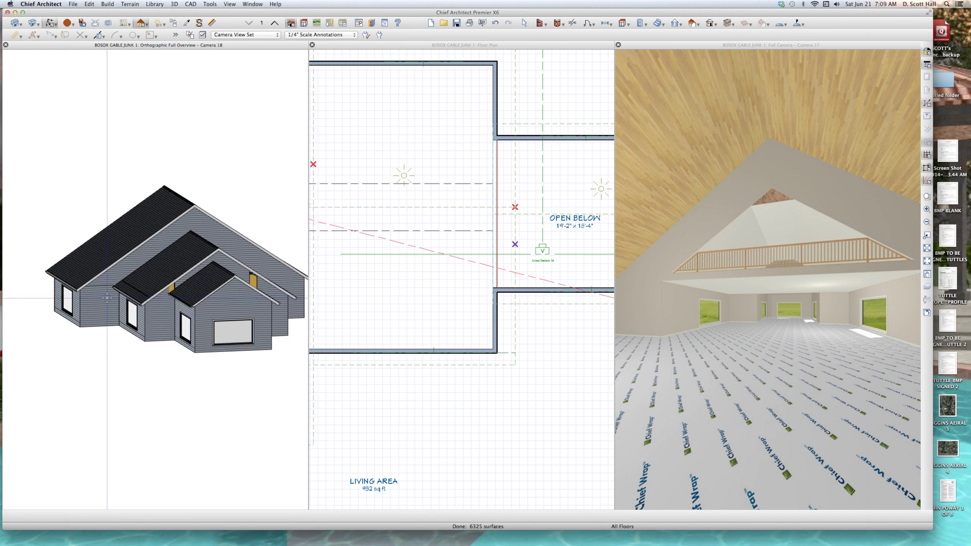
{"action": "scroll", "coordinate": [108, 284], "scroll_direction": "up", "scroll_amount": 6}
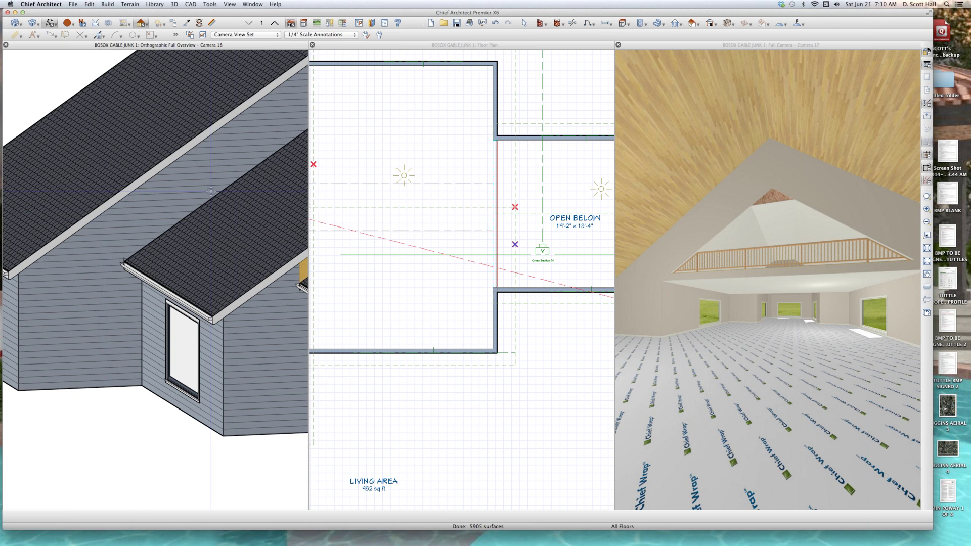
{"action": "scroll", "coordinate": [167, 214], "scroll_direction": "down", "scroll_amount": 4}
{"action": "scroll", "coordinate": [154, 231], "scroll_direction": "up", "scroll_amount": 3}
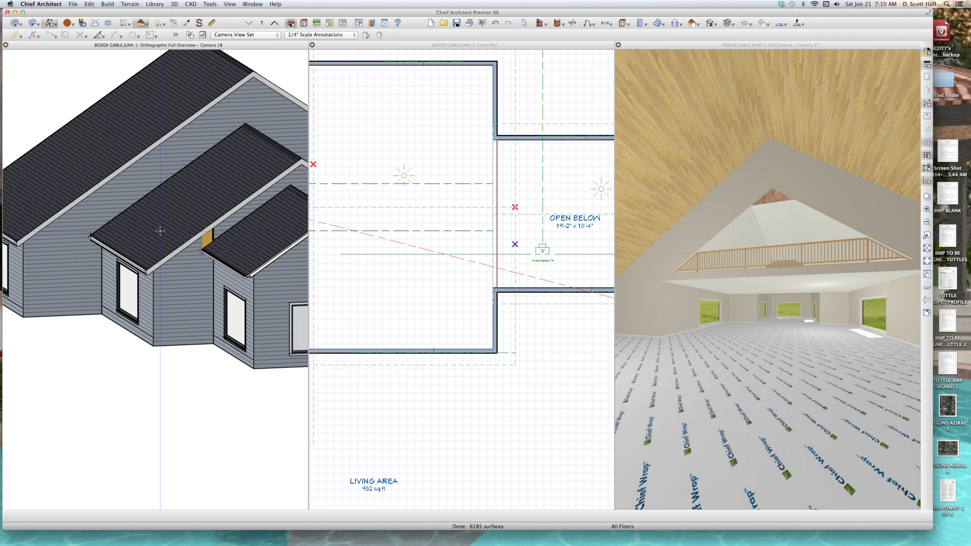
Compare the short floor 2 middle gable wall segment with the floor 3 wall above it, and view the gable openings from outside.
{"action": "left_click", "coordinate": [322, 314]}
{"action": "left_click", "coordinate": [495, 324]}
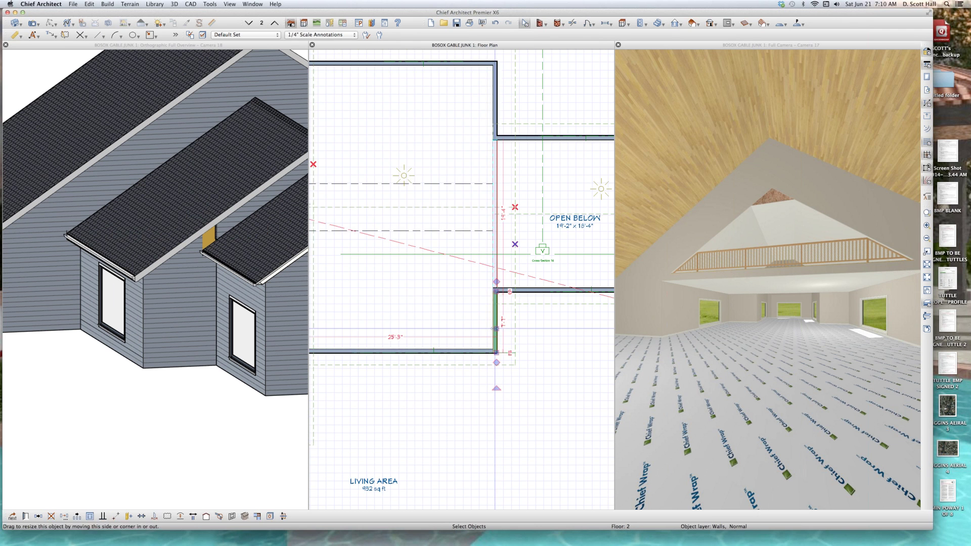
{"action": "key", "text": "Page_Up"}
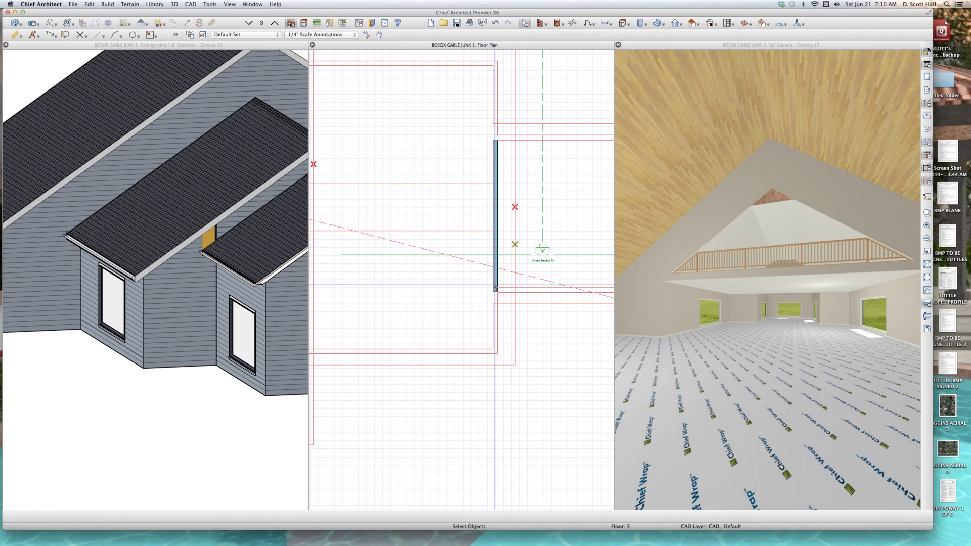
{"action": "left_click", "coordinate": [494, 279]}
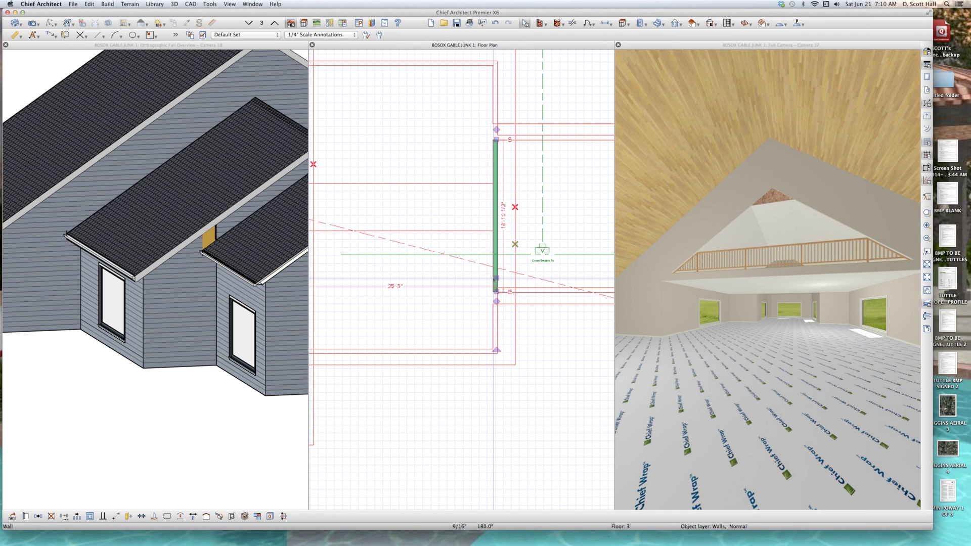
{"action": "left_click", "coordinate": [117, 302]}
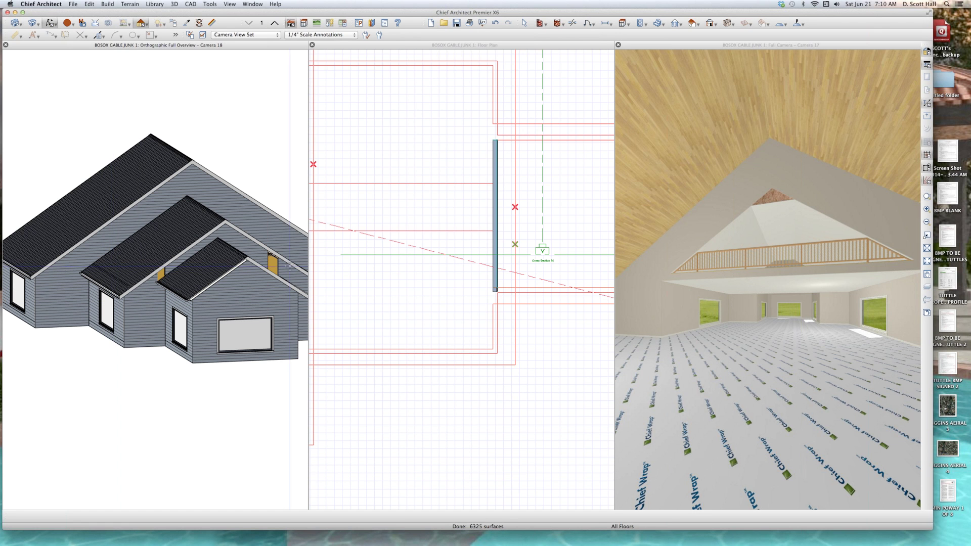
Recheck the short floor 2 middle gable wall segment and its end at the small gable's side wall.
{"action": "left_click", "coordinate": [473, 318]}
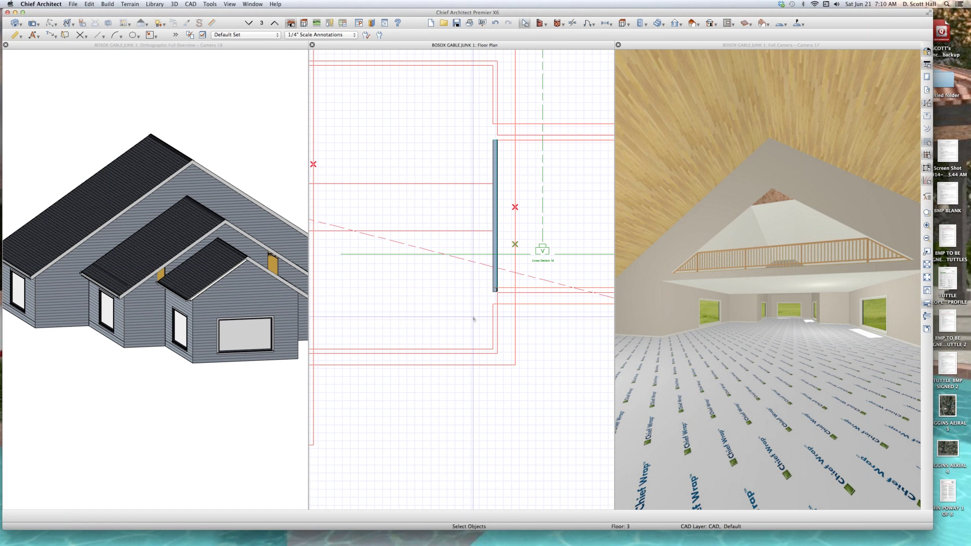
{"action": "key", "text": "Page_Up"}
{"action": "key", "text": "Page_Down"}
{"action": "key", "text": "Page_Down"}
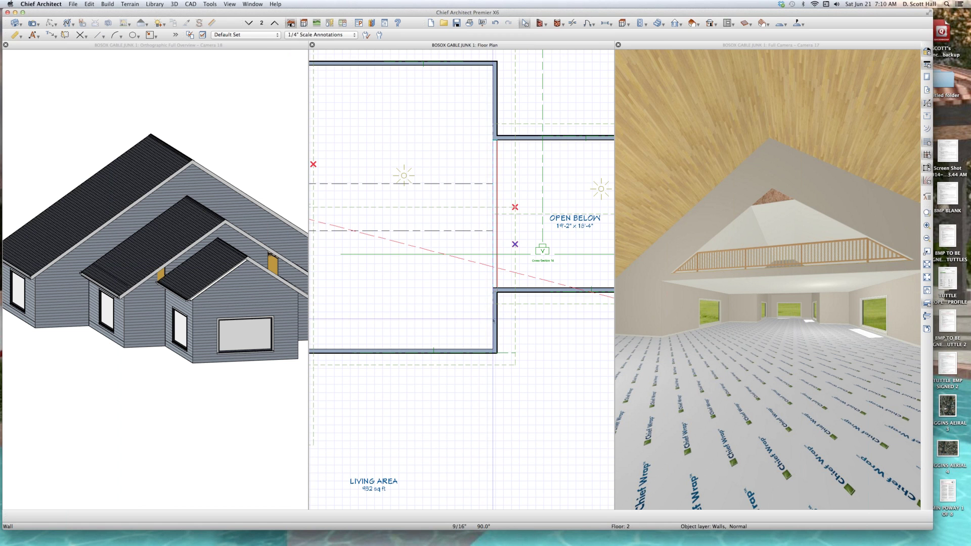
{"action": "left_click", "coordinate": [494, 321]}
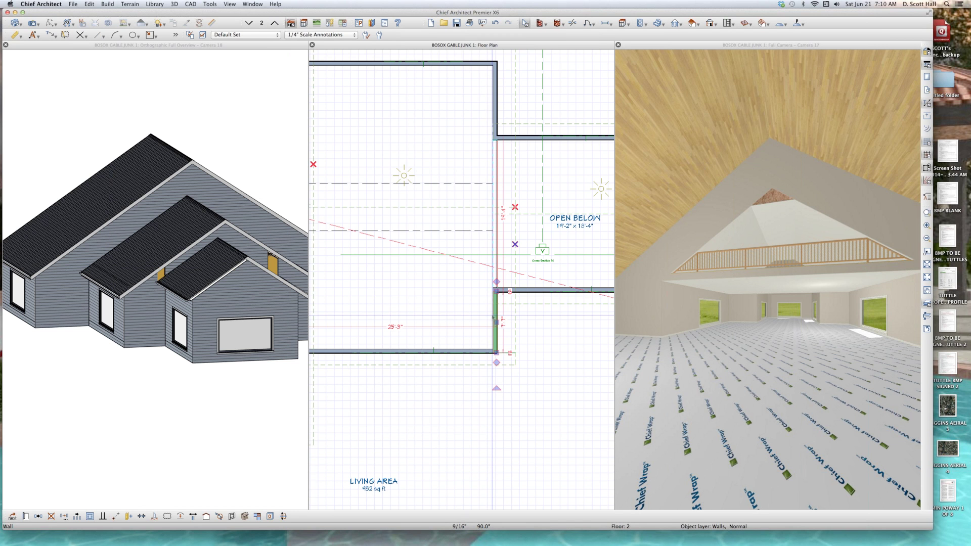
{"action": "key", "text": "Escape"}
{"action": "left_click", "coordinate": [493, 317]}
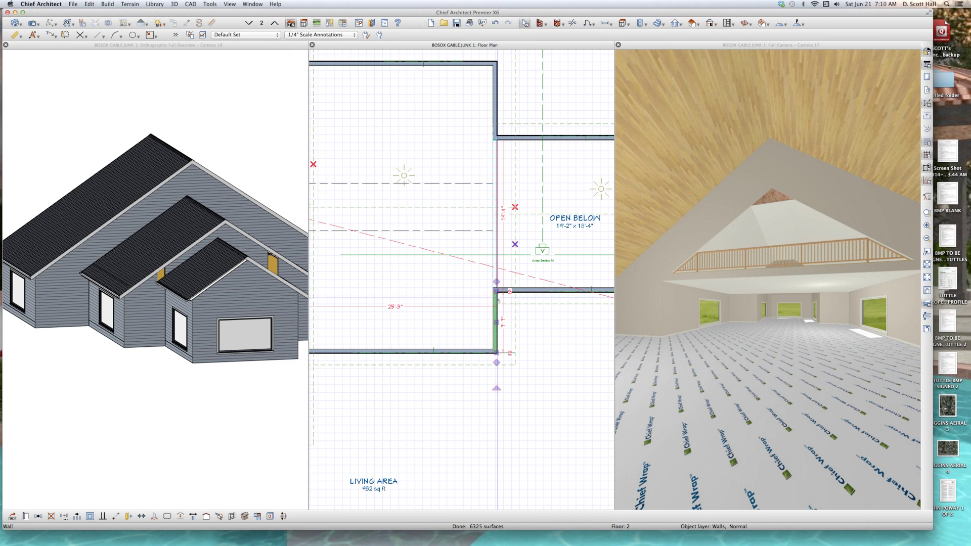
{"action": "left_click_drag", "start_coordinate": [497, 291], "coordinate": [494, 284]}
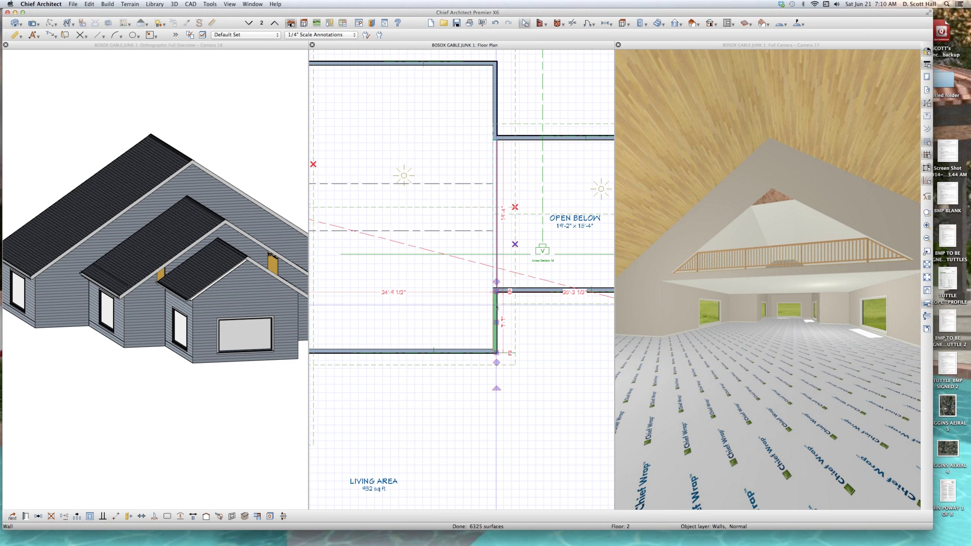
Extend both ends of the floor 3 middle gable wall past the small gable's side walls to its roof edges.
{"action": "key", "text": "Page_Up"}
{"action": "left_click", "coordinate": [494, 278]}
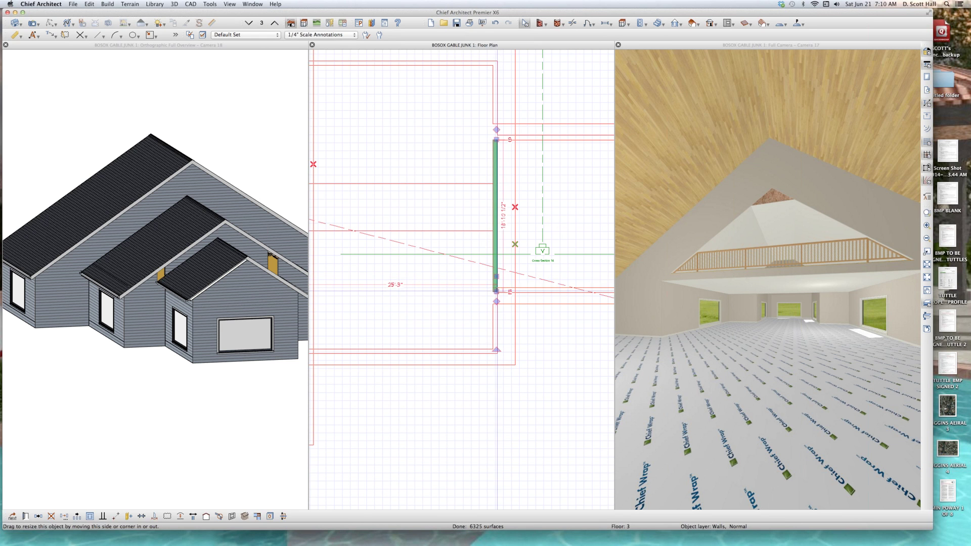
{"action": "left_click_drag", "start_coordinate": [495, 291], "coordinate": [495, 302]}
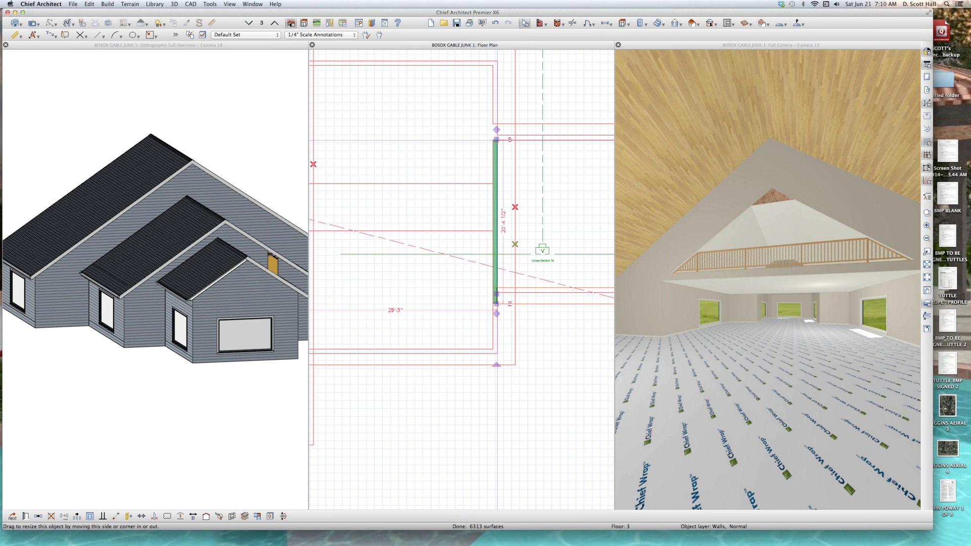
{"action": "left_click_drag", "start_coordinate": [496, 139], "coordinate": [495, 123]}
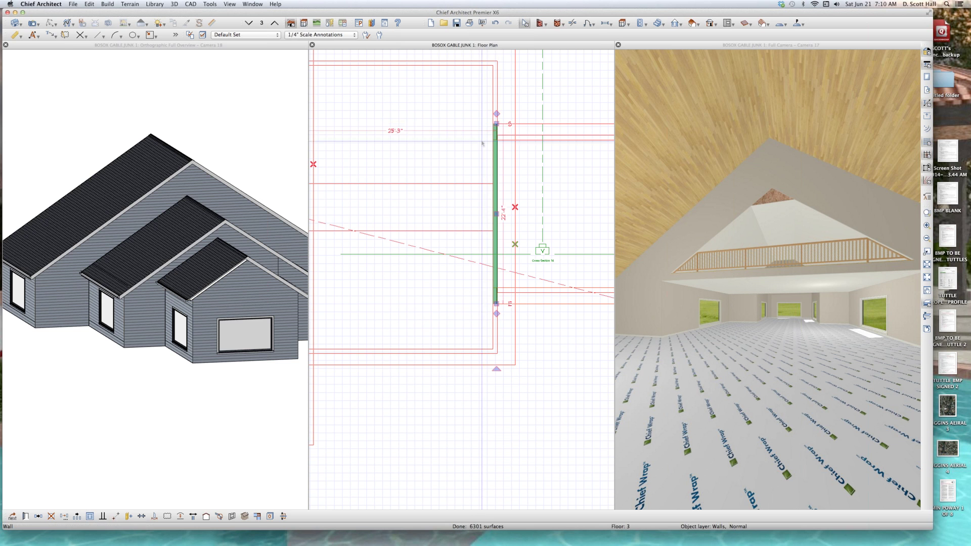
Examine the walls around the small and middle gables from several sides in the exterior overview.
{"action": "left_click", "coordinate": [230, 254]}
{"action": "scroll", "coordinate": [232, 254], "scroll_direction": "up", "scroll_amount": 5}
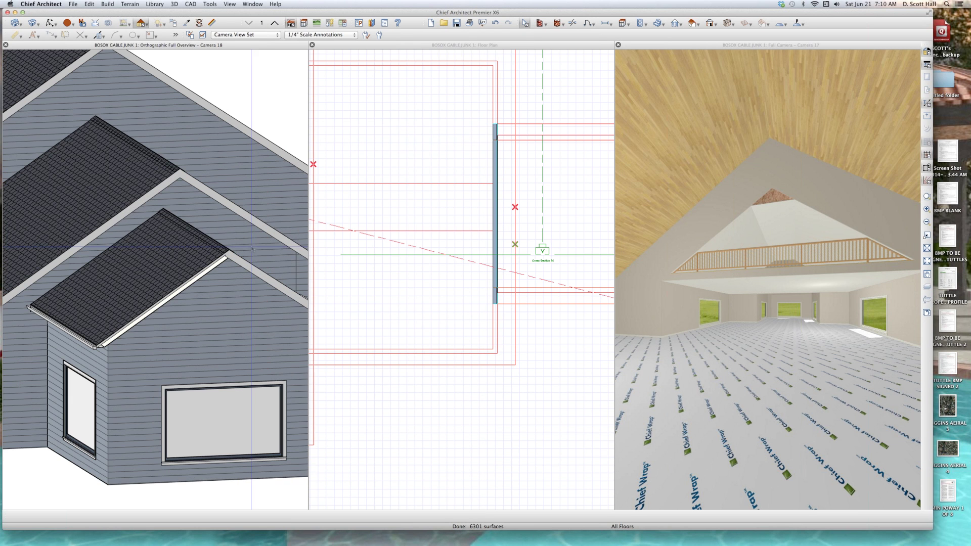
{"action": "scroll", "coordinate": [162, 304], "scroll_direction": "down", "scroll_amount": 4}
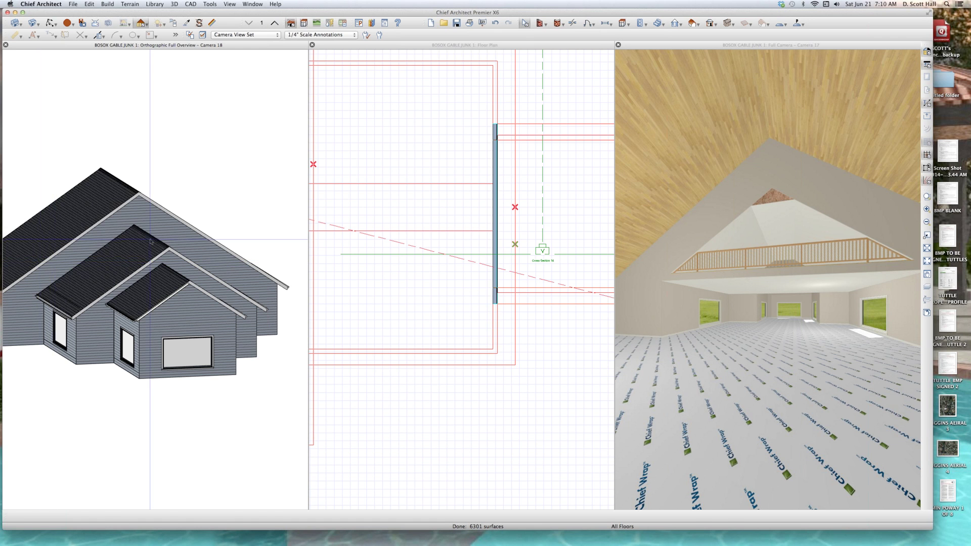
{"action": "scroll", "coordinate": [200, 261], "scroll_direction": "down", "scroll_amount": 3}
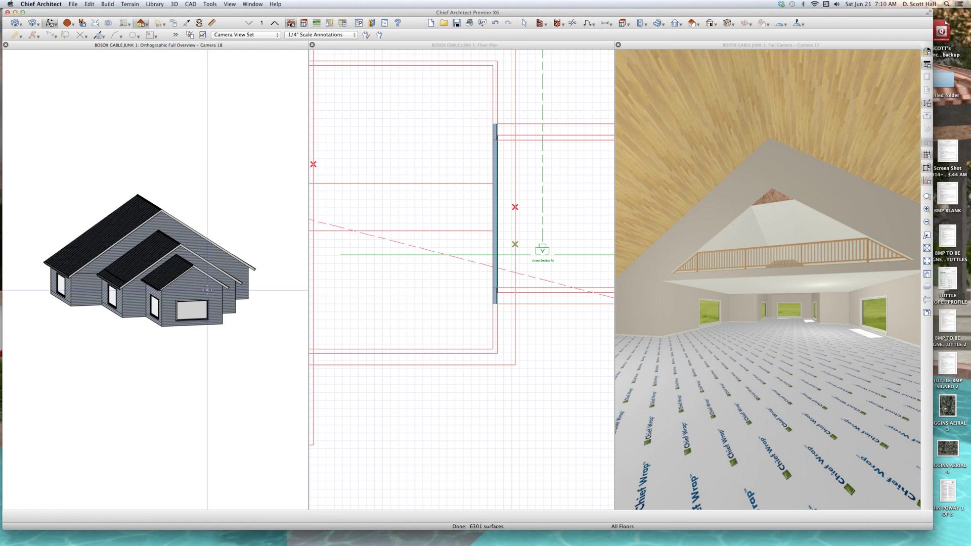
{"action": "middle_click_drag", "start_coordinate": [207, 291], "coordinate": [237, 282]}
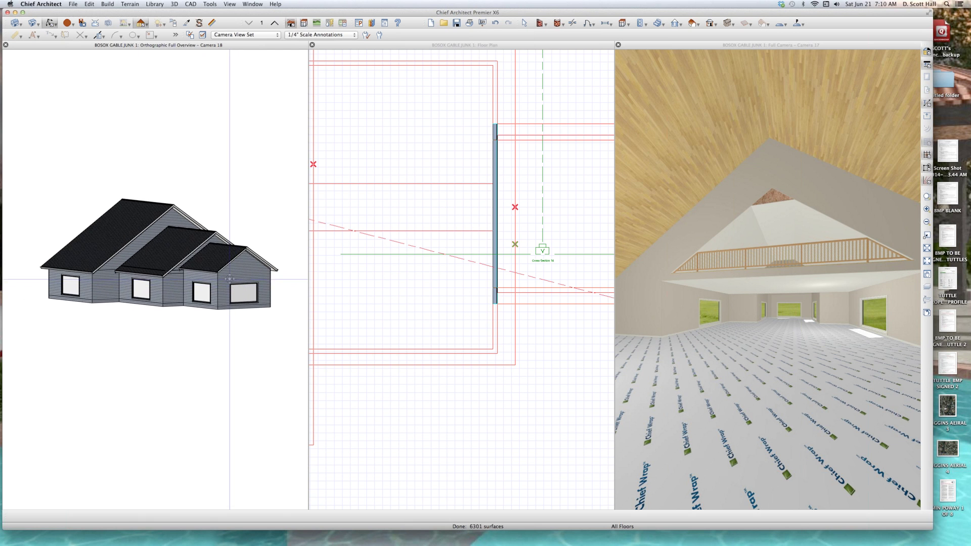
{"action": "scroll", "coordinate": [187, 230], "scroll_direction": "up", "scroll_amount": 3}
{"action": "left_click_drag", "start_coordinate": [204, 274], "coordinate": [76, 295]}
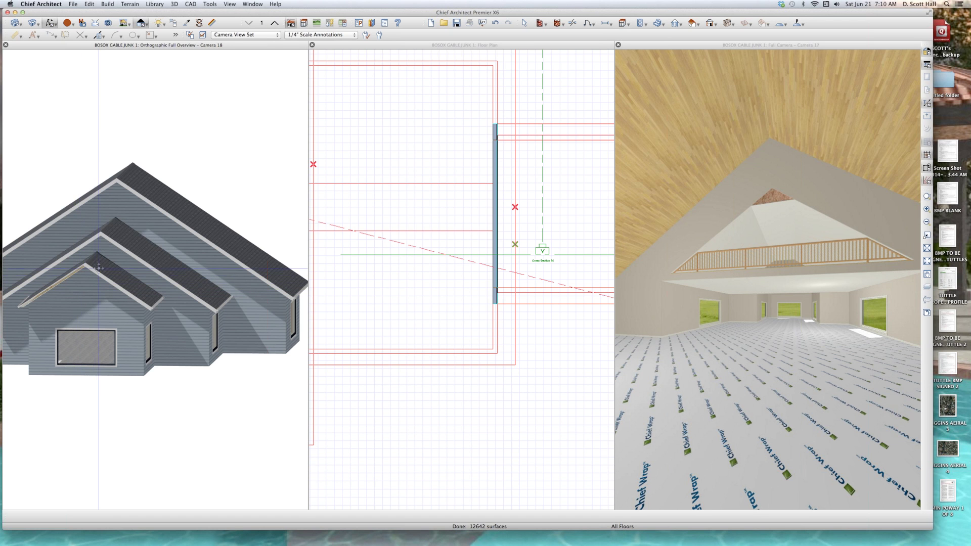
{"action": "left_click_drag", "start_coordinate": [98, 262], "coordinate": [172, 255]}
{"action": "left_click_drag", "start_coordinate": [269, 328], "coordinate": [60, 331]}
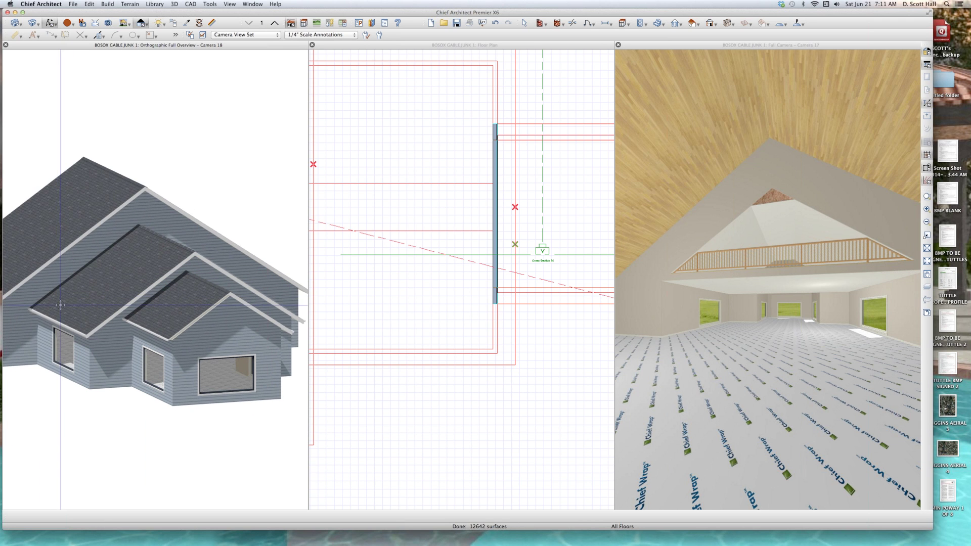
Inspect the small, middle and main gable roof planes one after another in the exterior overview.
{"action": "left_click", "coordinate": [200, 297]}
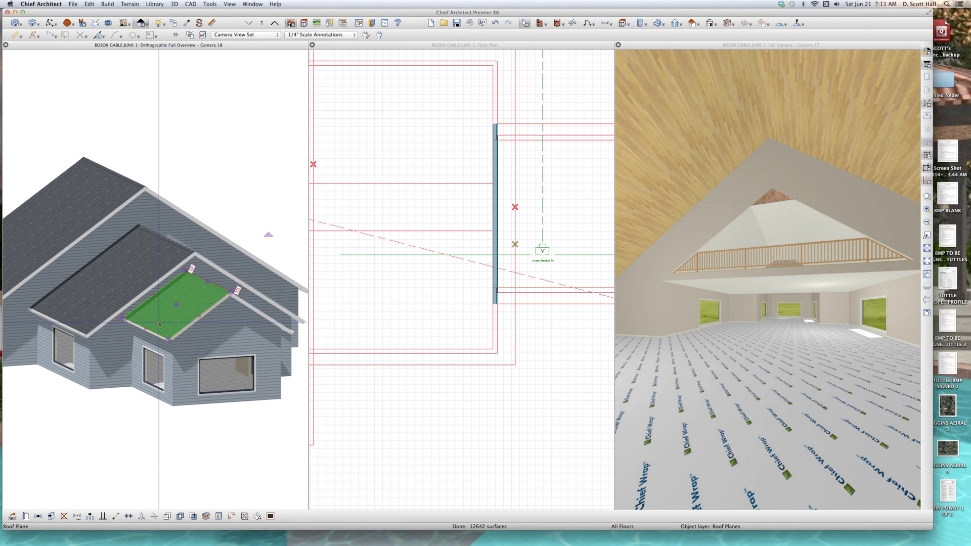
{"action": "scroll", "coordinate": [157, 326], "scroll_direction": "up", "scroll_amount": 5}
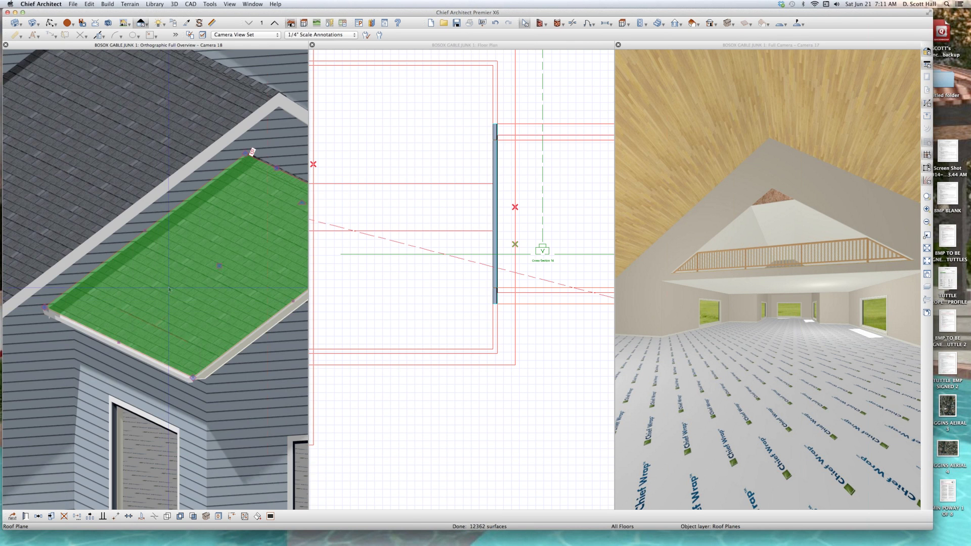
{"action": "scroll", "coordinate": [199, 258], "scroll_direction": "down", "scroll_amount": 7}
{"action": "left_click", "coordinate": [225, 266]}
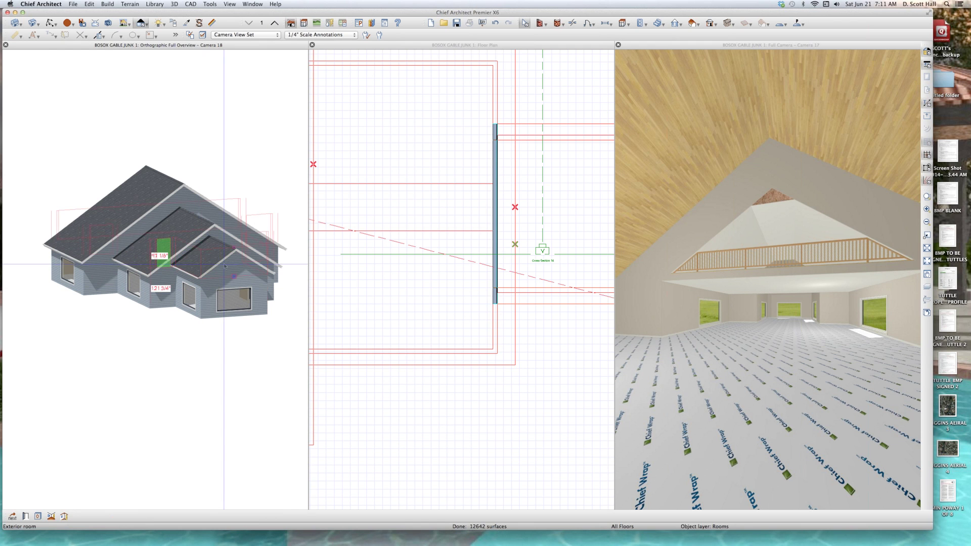
{"action": "left_click", "coordinate": [178, 217]}
{"action": "left_click", "coordinate": [137, 184]}
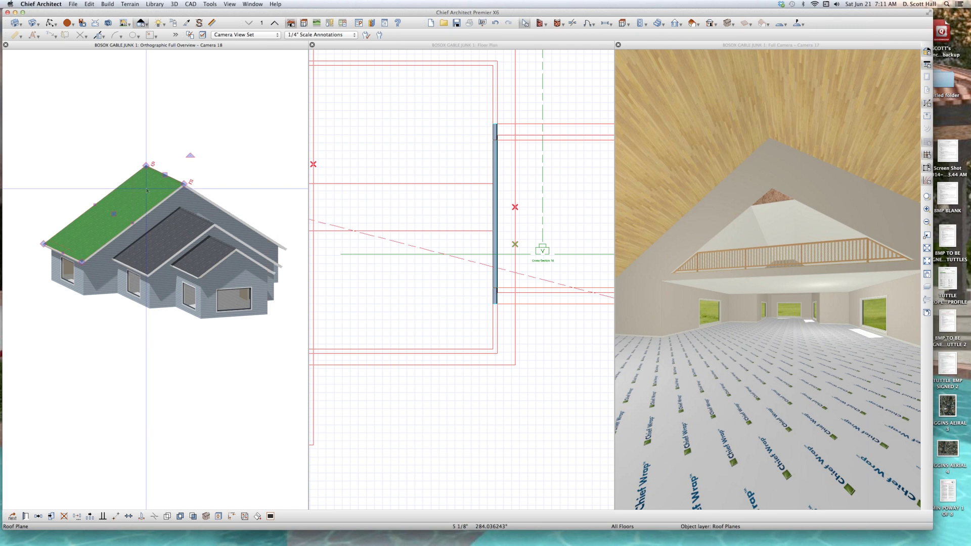
{"action": "left_click", "coordinate": [163, 222]}
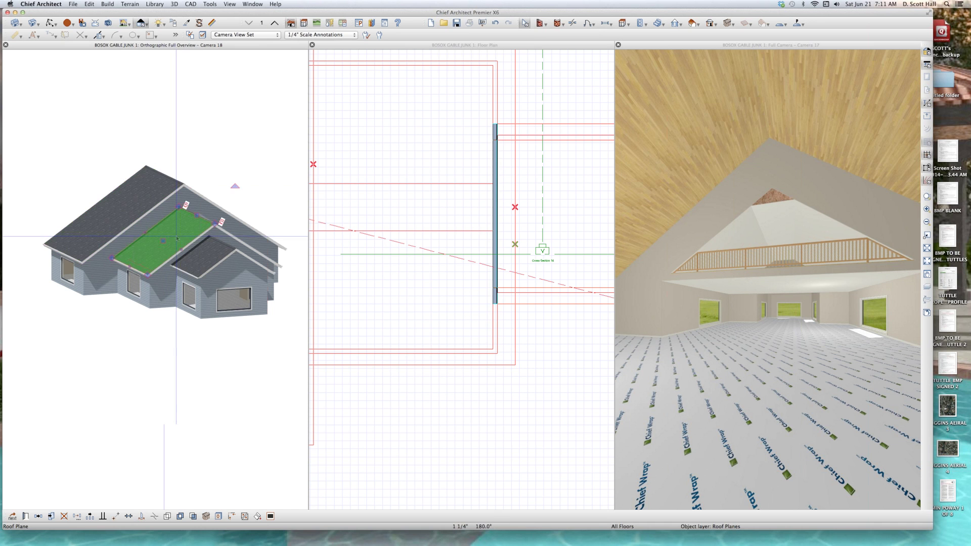
{"action": "left_click", "coordinate": [135, 187]}
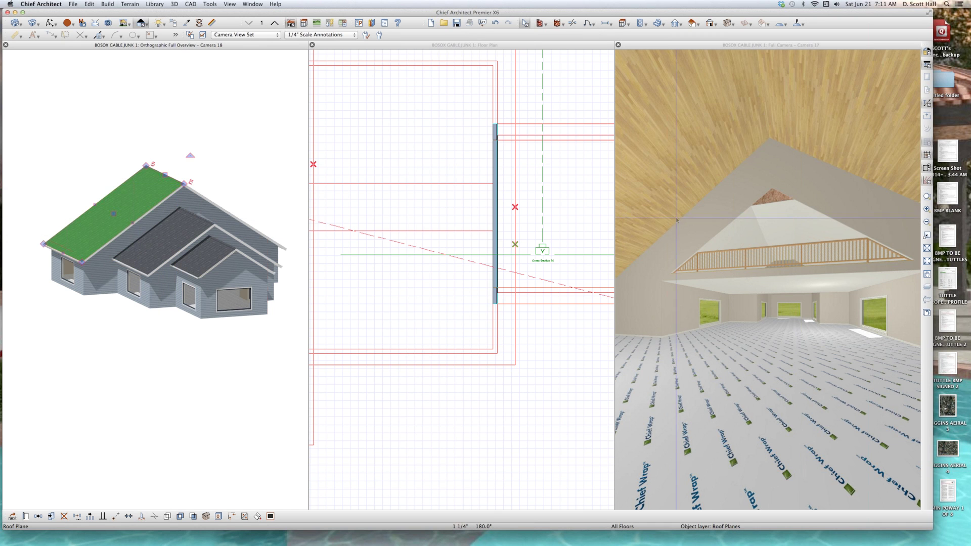
Select the upper gable wall in the interior camera view and examine the opening below its peak.
{"action": "left_click", "coordinate": [707, 222]}
{"action": "scroll", "coordinate": [860, 156], "scroll_direction": "up", "scroll_amount": 5}
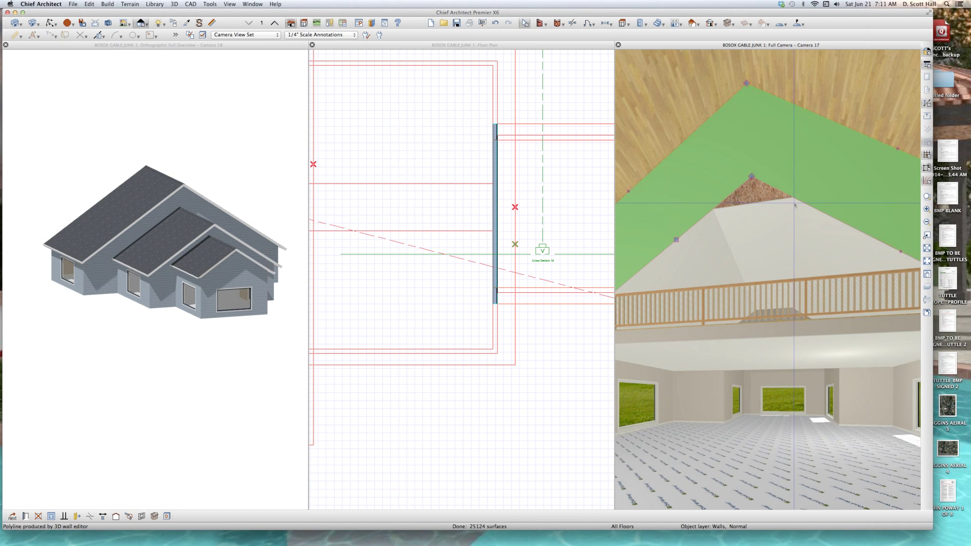
{"action": "scroll", "coordinate": [788, 198], "scroll_direction": "down", "scroll_amount": 2}
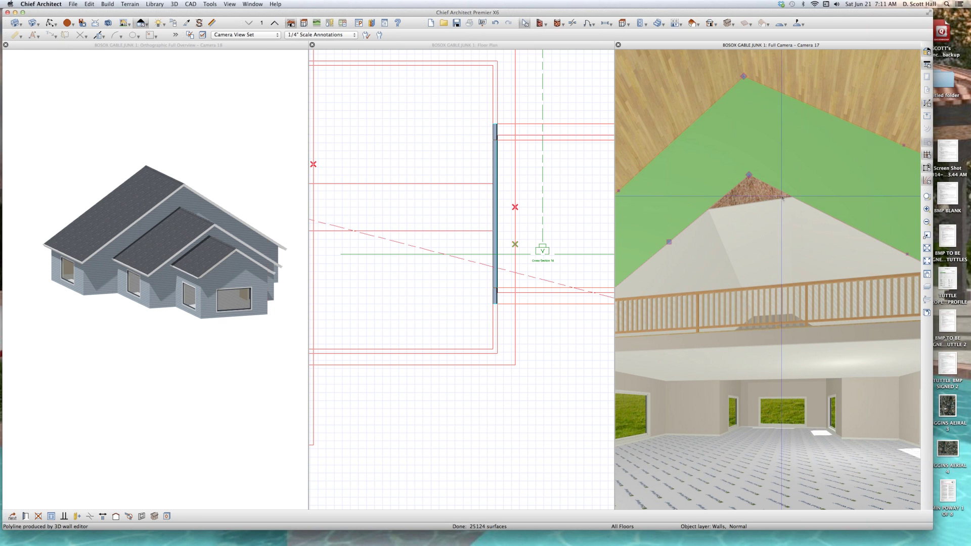
{"action": "scroll", "coordinate": [793, 202], "scroll_direction": "down", "scroll_amount": 2}
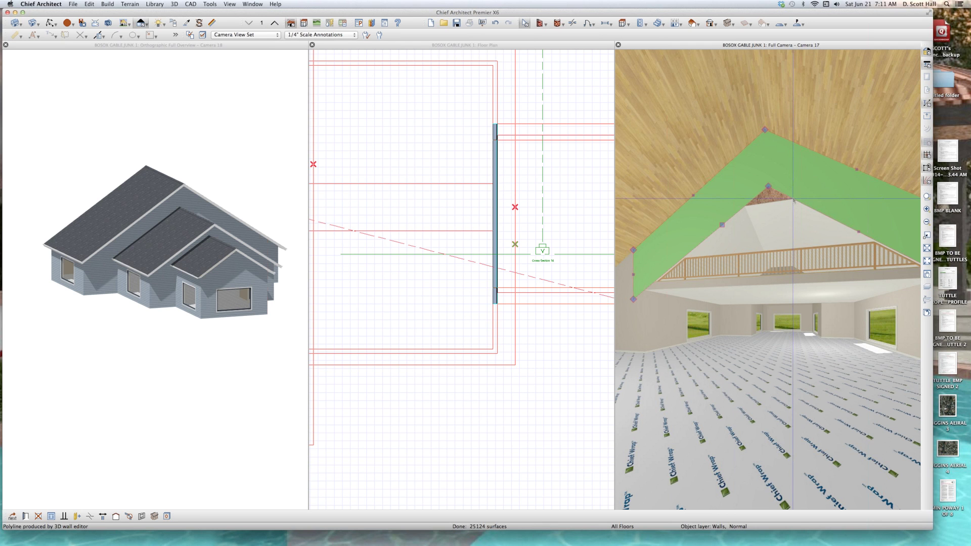
Change the ceiling setup in the structure specification of the middle gable room on floor 2.
{"action": "left_click", "coordinate": [438, 219]}
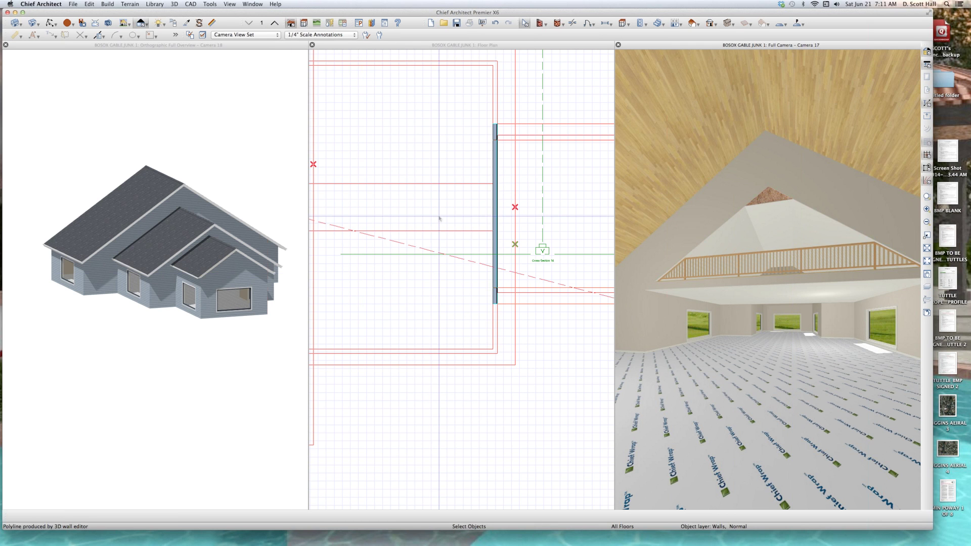
{"action": "key", "text": "Page_Up"}
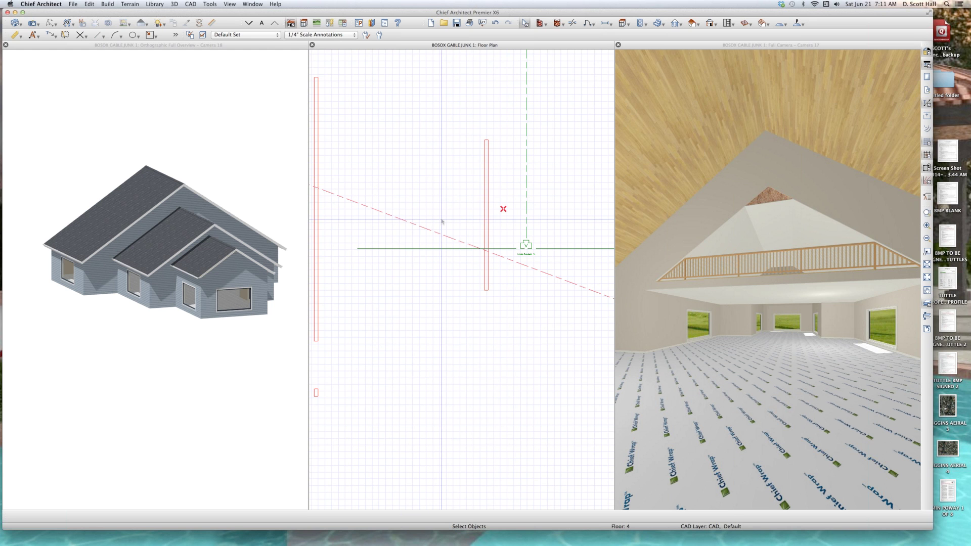
{"action": "key", "text": "Page_Down"}
{"action": "key", "text": "Page_Down"}
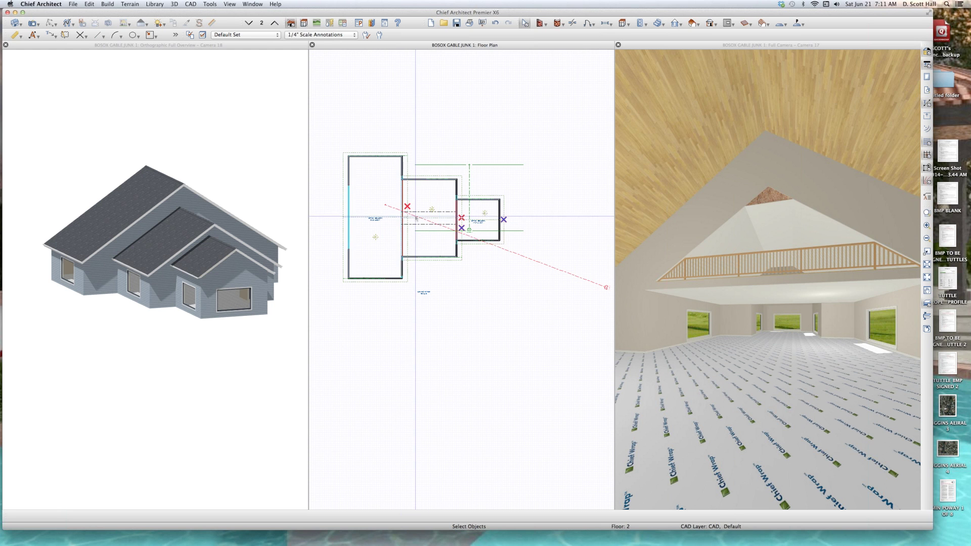
{"action": "left_click", "coordinate": [449, 170]}
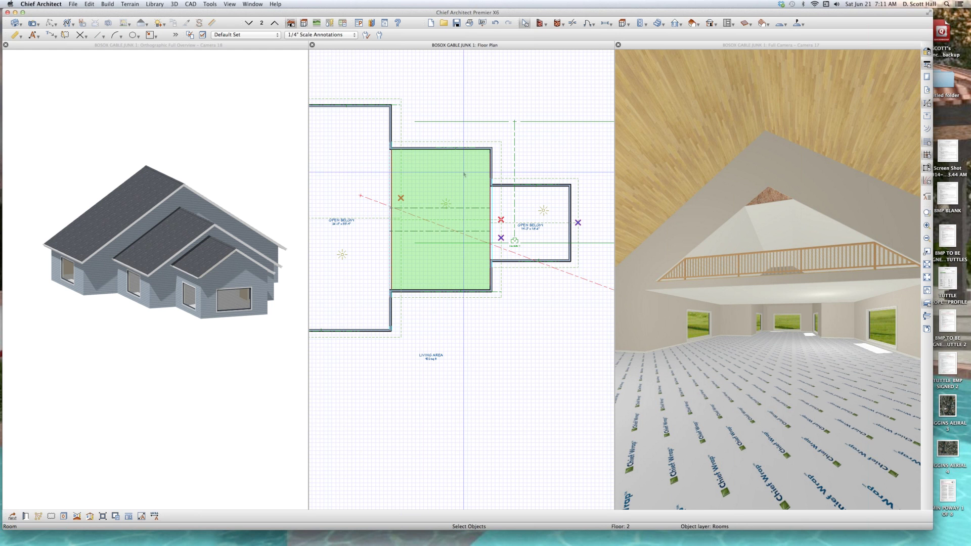
{"action": "scroll", "coordinate": [461, 175], "scroll_direction": "up", "scroll_amount": 3}
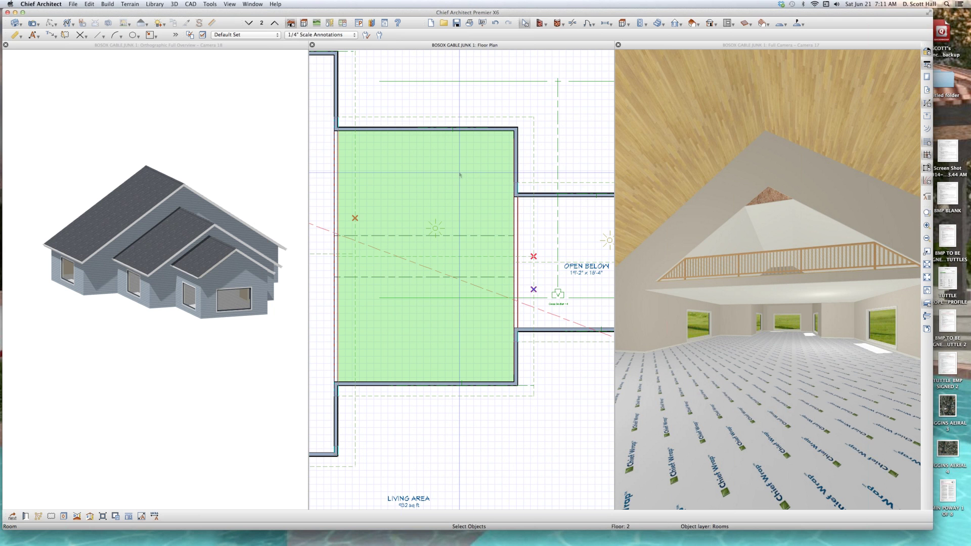
{"action": "scroll", "coordinate": [460, 174], "scroll_direction": "down", "scroll_amount": 3}
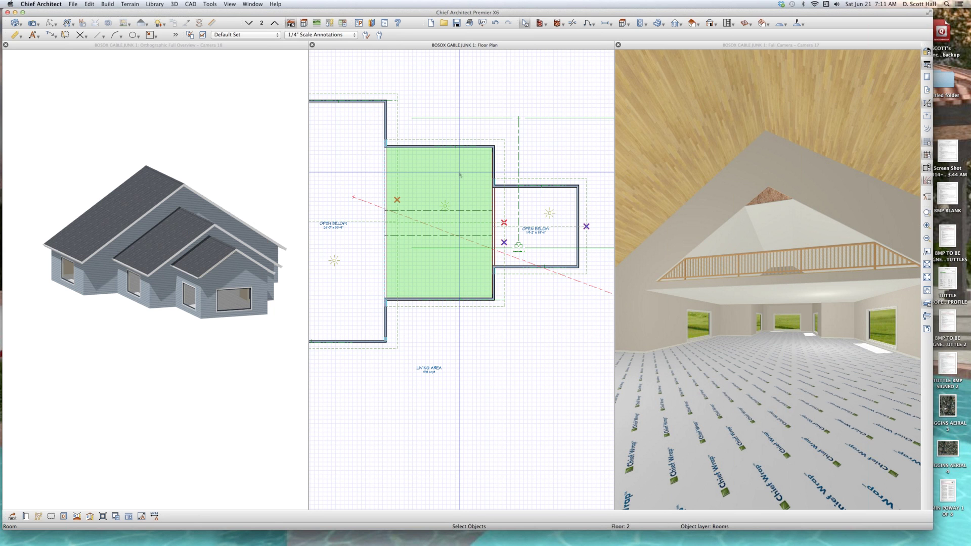
{"action": "double_click", "coordinate": [460, 174]}
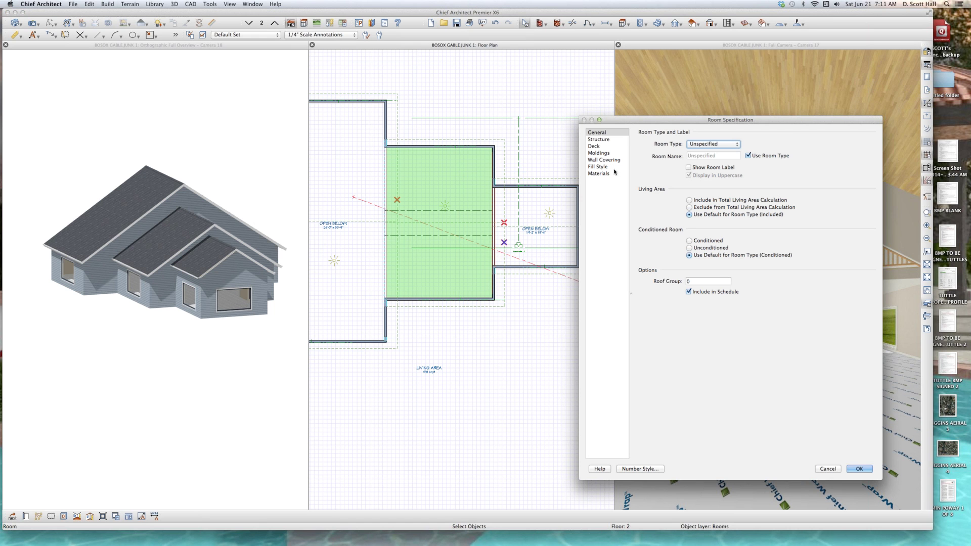
{"action": "left_click", "coordinate": [599, 139]}
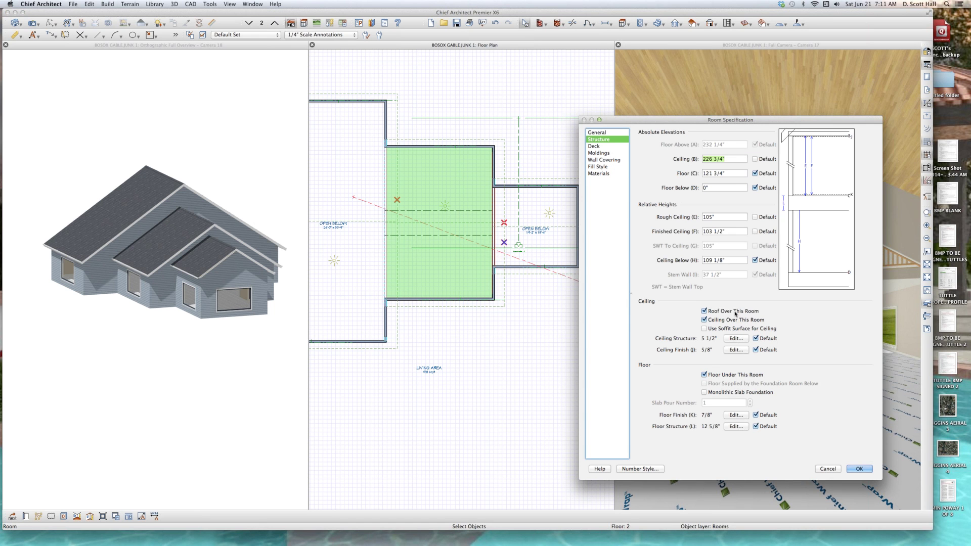
{"action": "key", "text": "Return"}
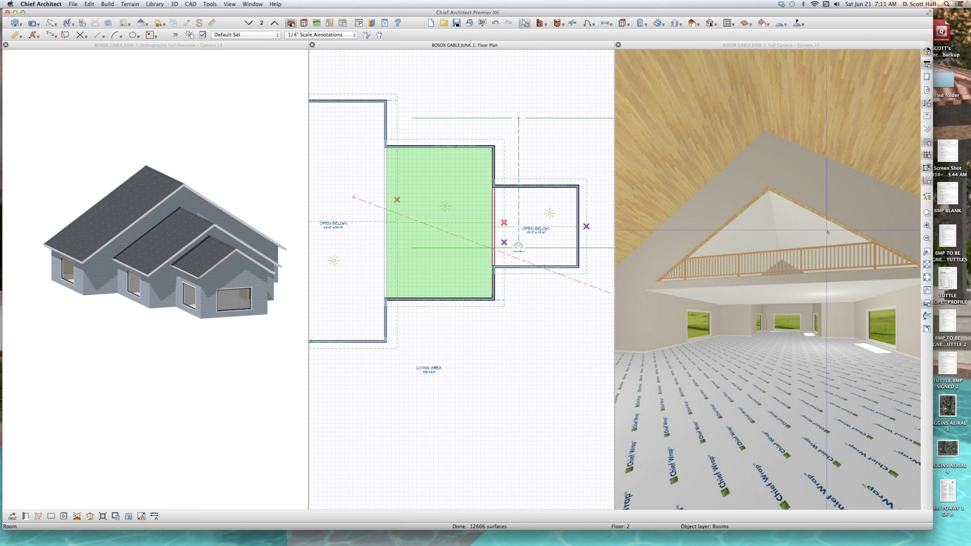
Select the sloping roof plane inside the gable opening in the interior camera view and examine the opening's peak and edges up close and from afar.
{"action": "left_click", "coordinate": [799, 172]}
{"action": "scroll", "coordinate": [758, 197], "scroll_direction": "up", "scroll_amount": 5}
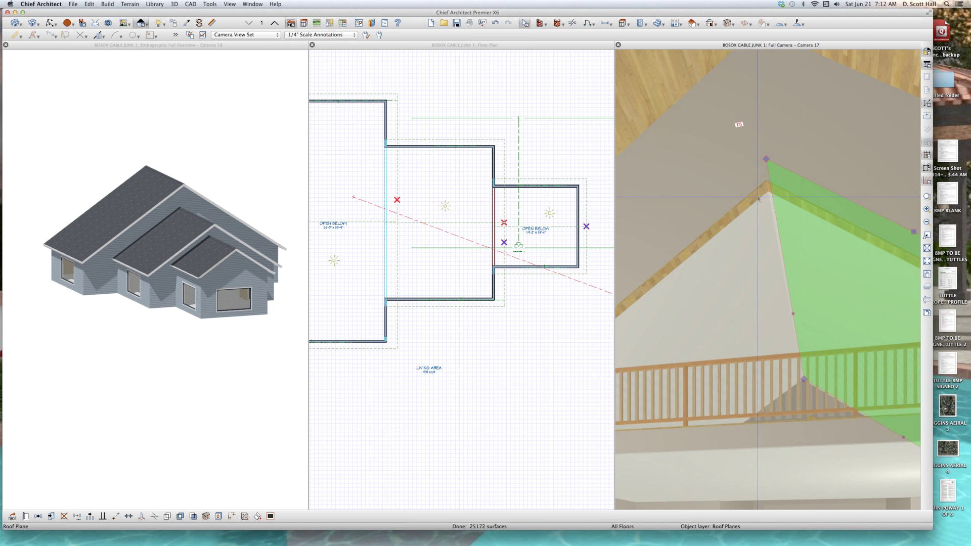
{"action": "scroll", "coordinate": [759, 198], "scroll_direction": "up", "scroll_amount": 3}
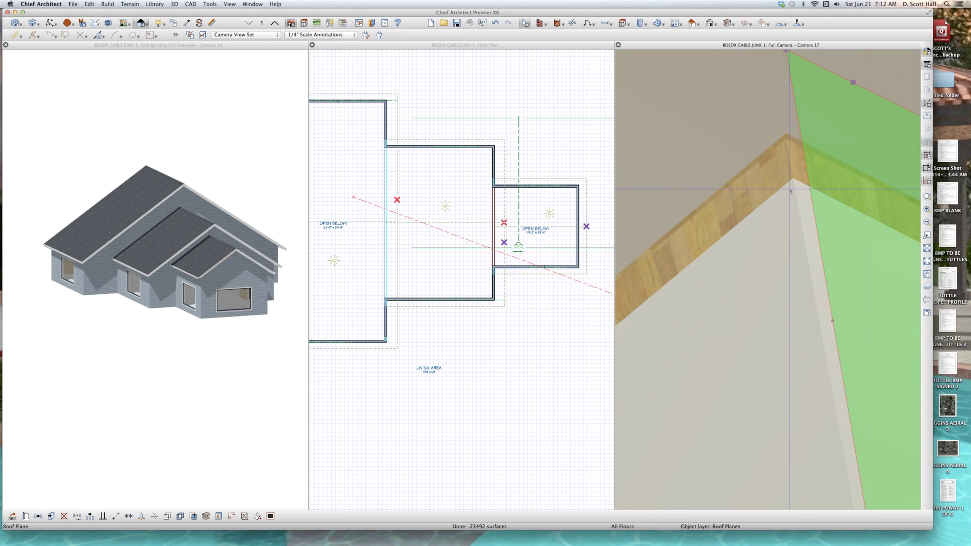
{"action": "scroll", "coordinate": [790, 190], "scroll_direction": "down", "scroll_amount": 3}
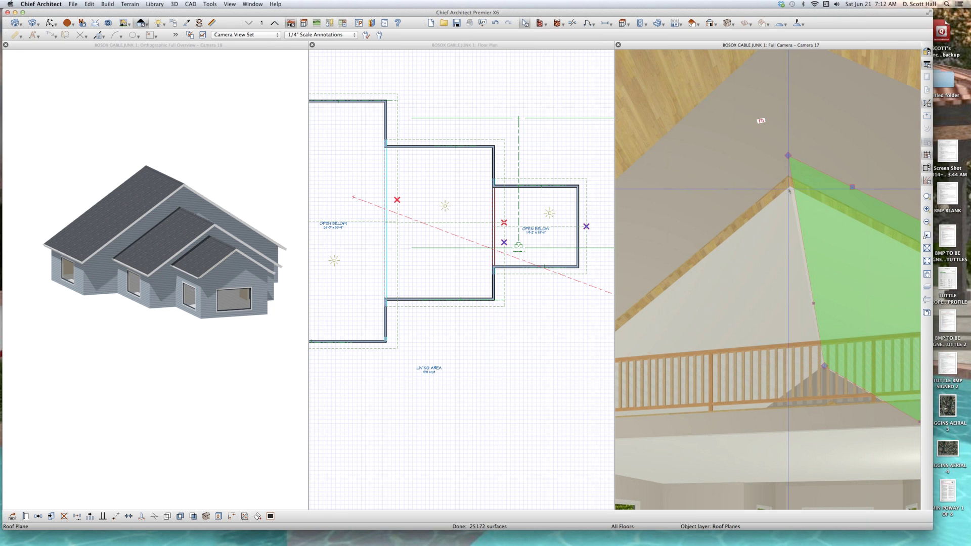
{"action": "scroll", "coordinate": [745, 307], "scroll_direction": "down", "scroll_amount": 5}
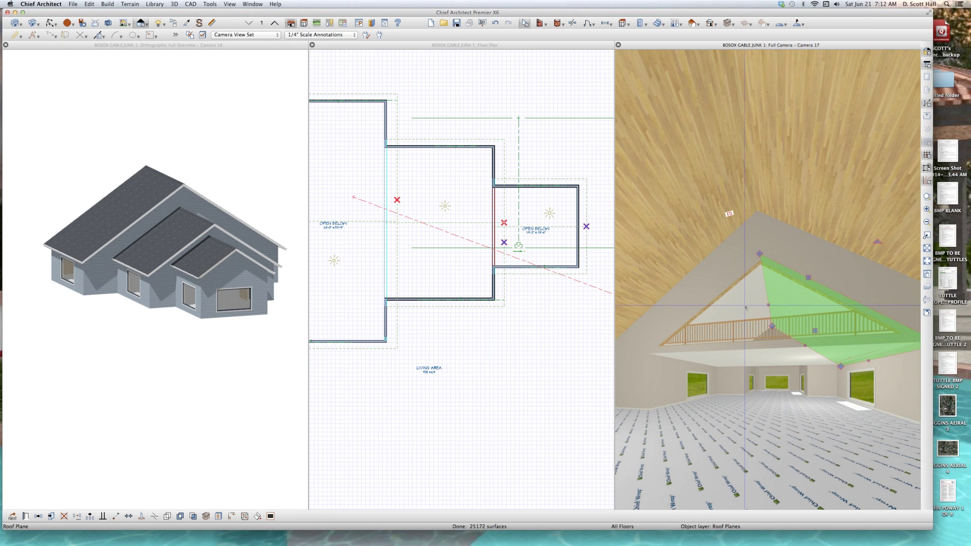
{"action": "scroll", "coordinate": [746, 307], "scroll_direction": "up", "scroll_amount": 8}
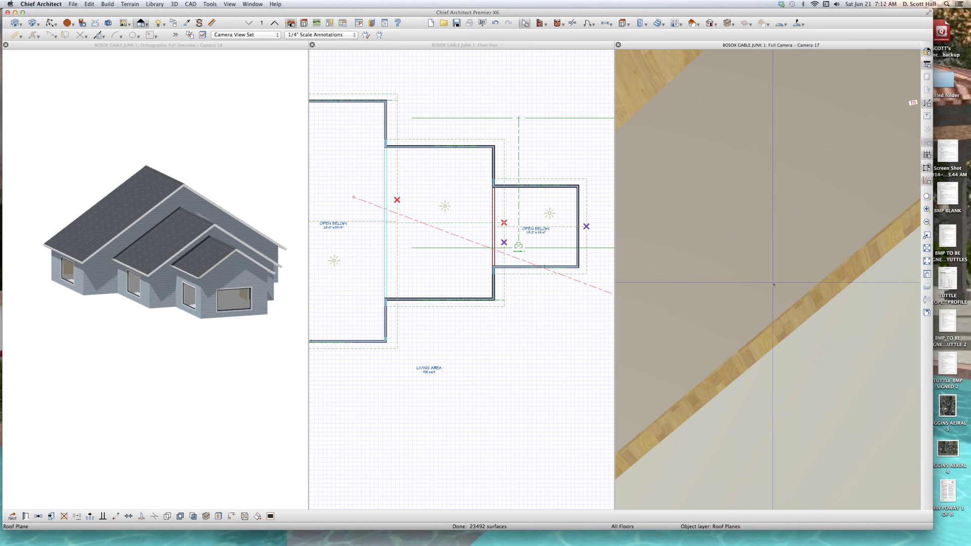
{"action": "scroll", "coordinate": [792, 328], "scroll_direction": "down", "scroll_amount": 8}
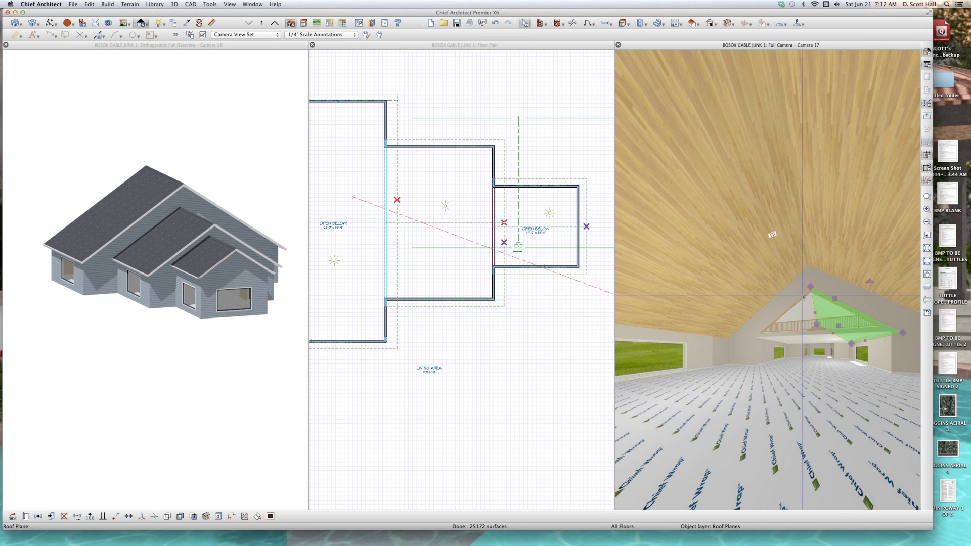
{"action": "key", "text": "Escape"}
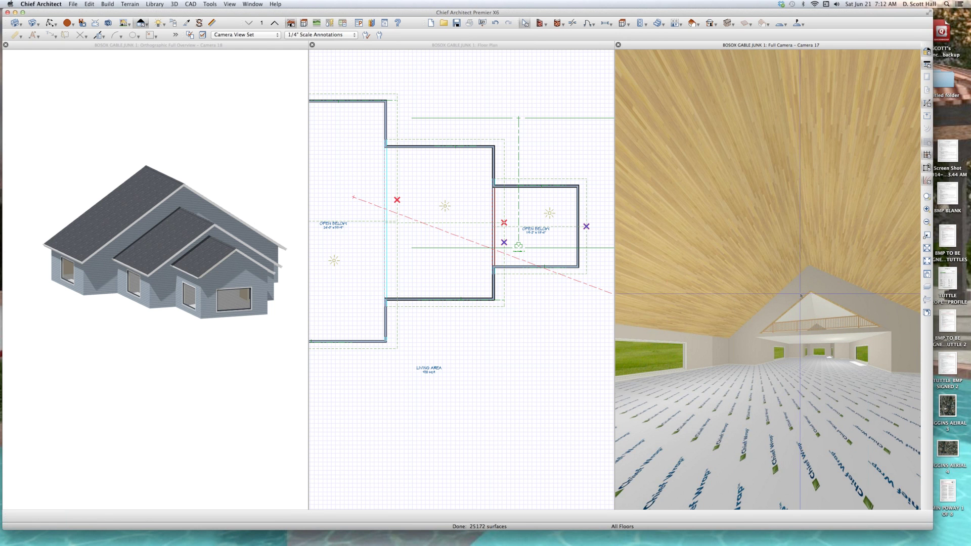
Turn on Ceiling Over This Room for the middle room on floor 2.
{"action": "scroll", "coordinate": [800, 294], "scroll_direction": "up", "scroll_amount": 5}
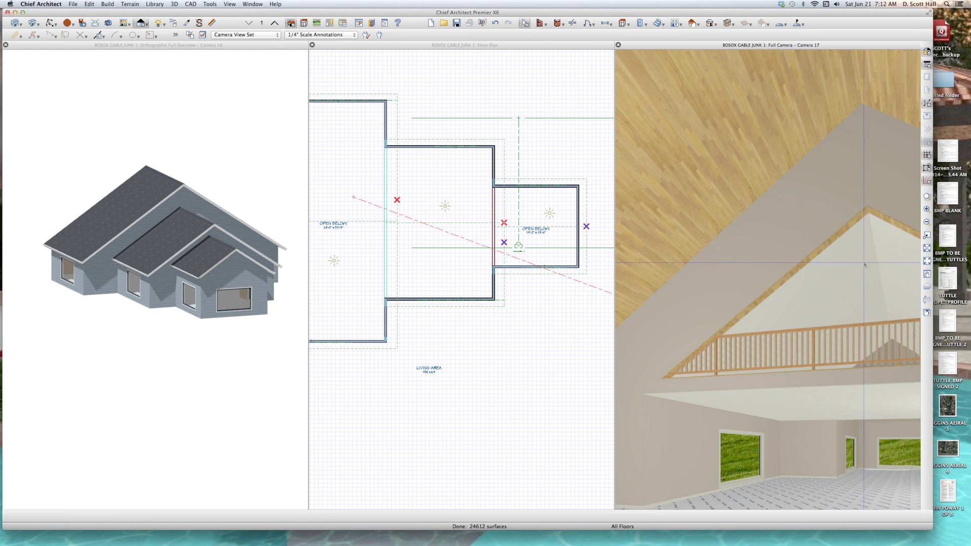
{"action": "scroll", "coordinate": [864, 264], "scroll_direction": "up", "scroll_amount": 3}
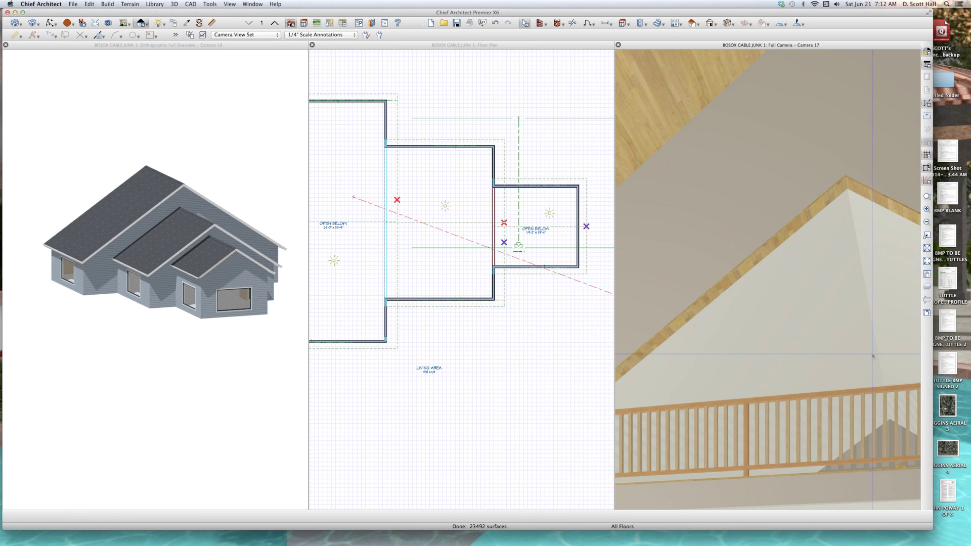
{"action": "double_click", "coordinate": [488, 194]}
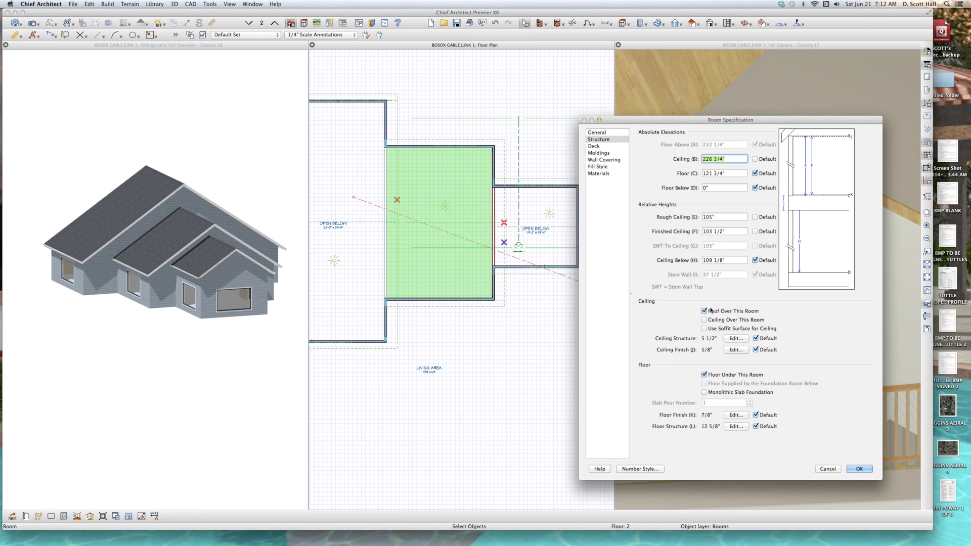
{"action": "left_click", "coordinate": [718, 320]}
{"action": "key", "text": "Return"}
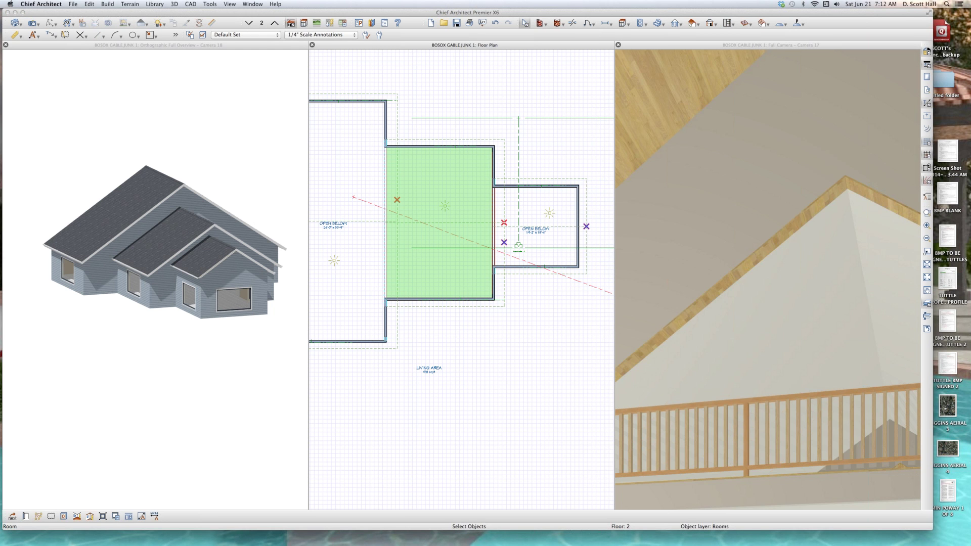
{"action": "scroll", "coordinate": [718, 307], "scroll_direction": "down", "scroll_amount": 3}
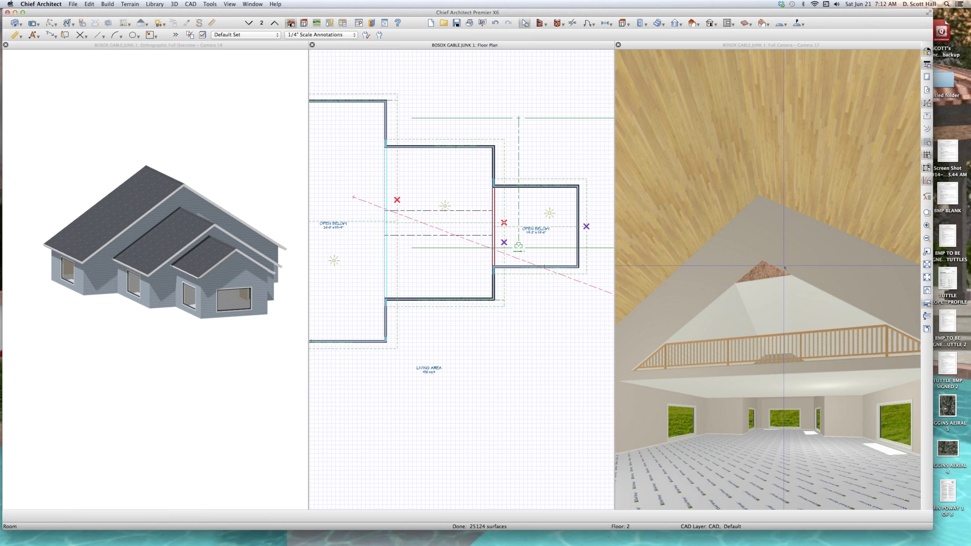
Close the triangular gap under the gable by adding a break to the wall opening's sloped edge and moving its peak corner to the opposite slope.
{"action": "left_click", "coordinate": [779, 262]}
{"action": "scroll", "coordinate": [793, 262], "scroll_direction": "up", "scroll_amount": 2}
{"action": "scroll", "coordinate": [794, 307], "scroll_direction": "up", "scroll_amount": 3}
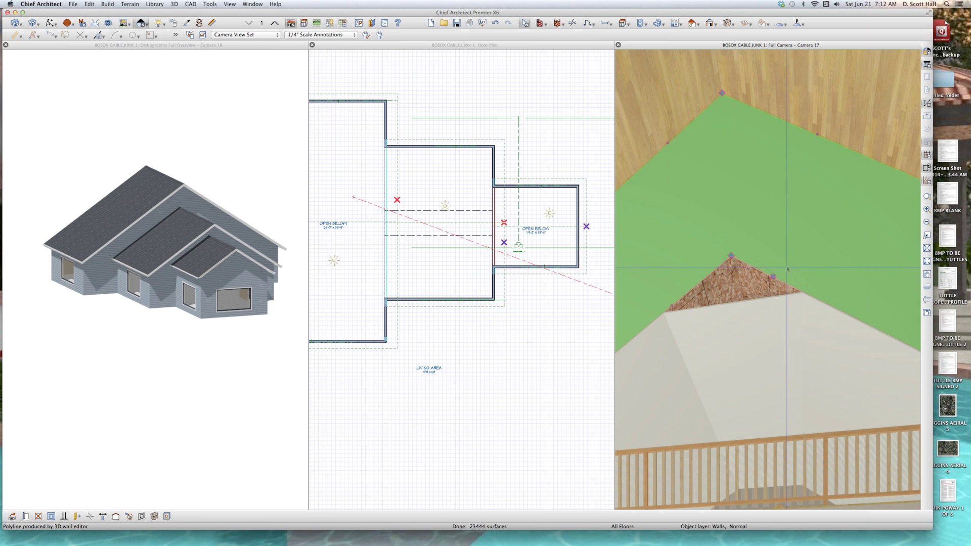
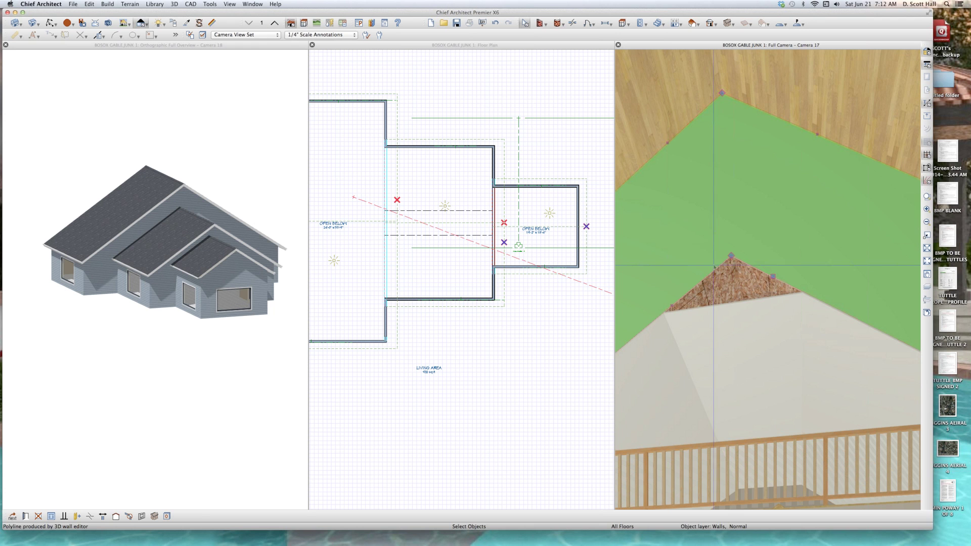
{"action": "scroll", "coordinate": [741, 264], "scroll_direction": "down", "scroll_amount": 1}
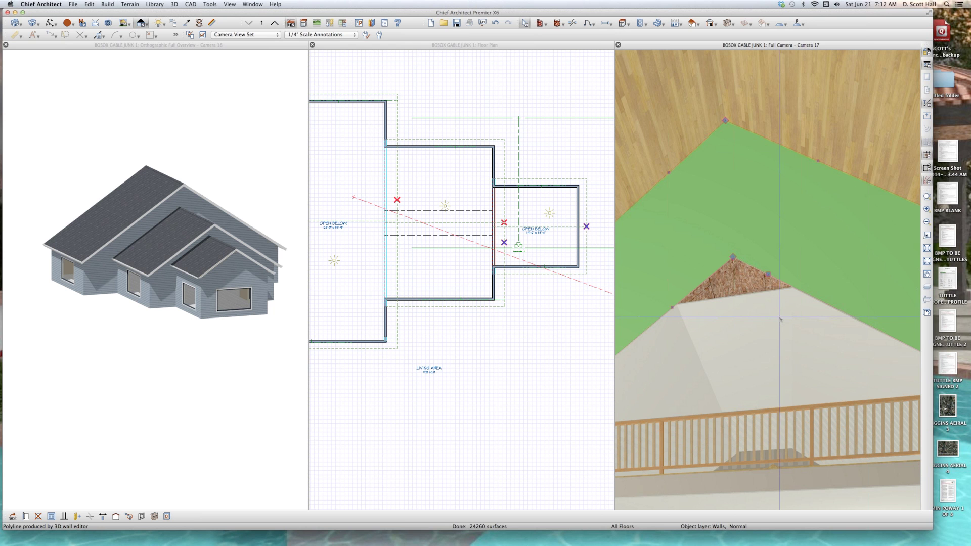
{"action": "left_click", "coordinate": [792, 287]}
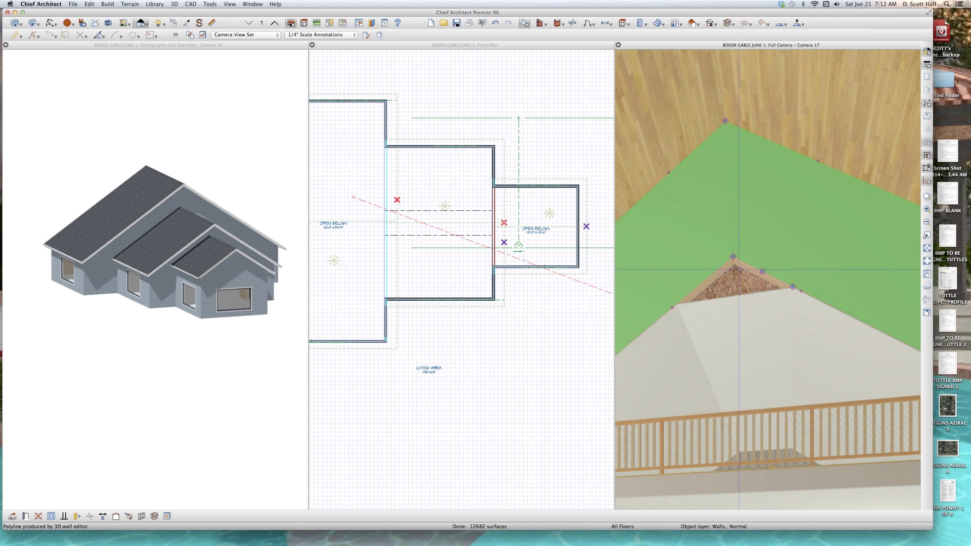
{"action": "left_click_drag", "start_coordinate": [733, 257], "coordinate": [674, 300]}
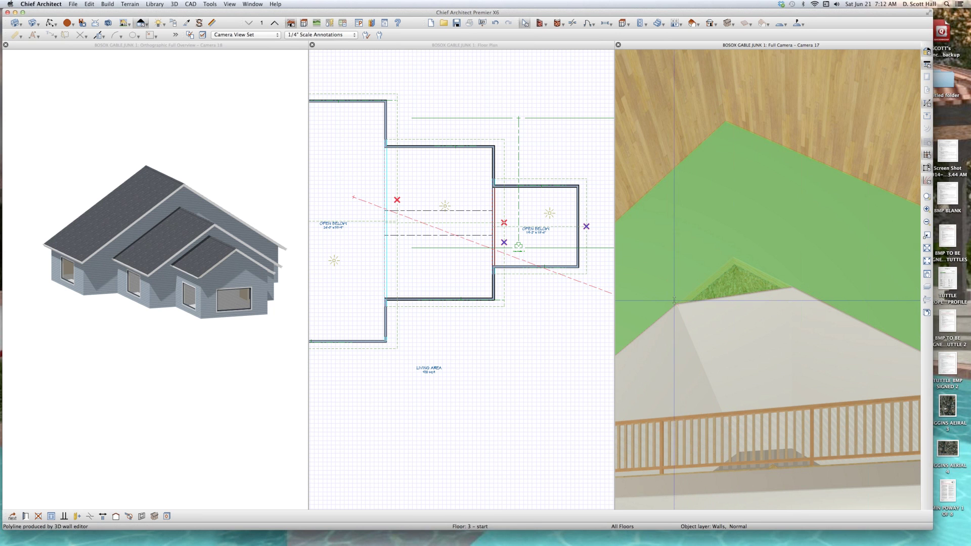
{"action": "key", "text": "Escape"}
{"action": "scroll", "coordinate": [741, 351], "scroll_direction": "down", "scroll_amount": 4}
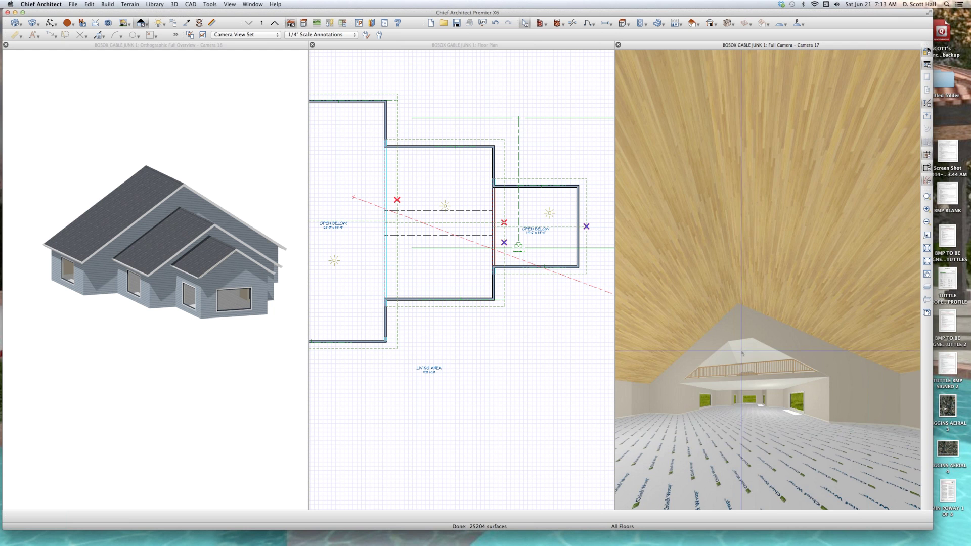
{"action": "scroll", "coordinate": [742, 353], "scroll_direction": "up", "scroll_amount": 2}
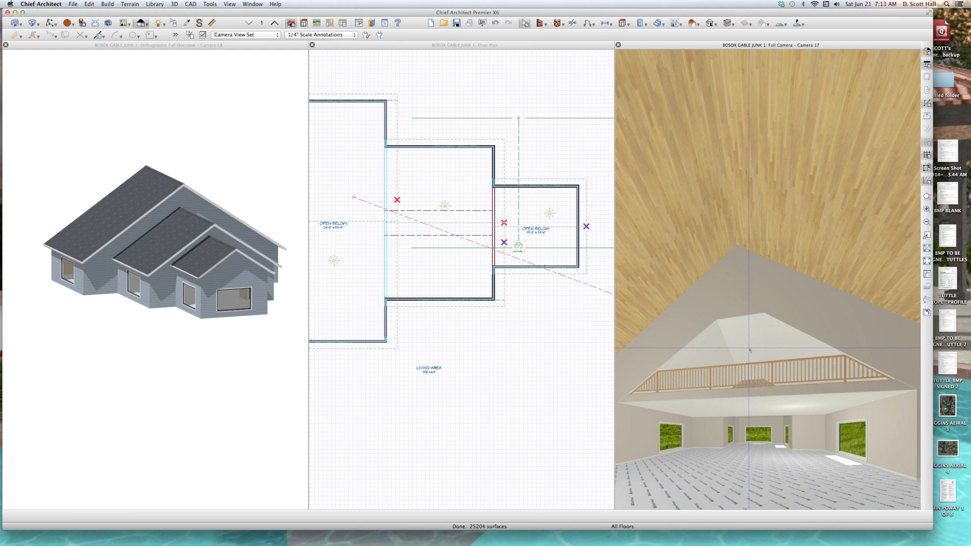
{"action": "scroll", "coordinate": [728, 354], "scroll_direction": "up", "scroll_amount": 1}
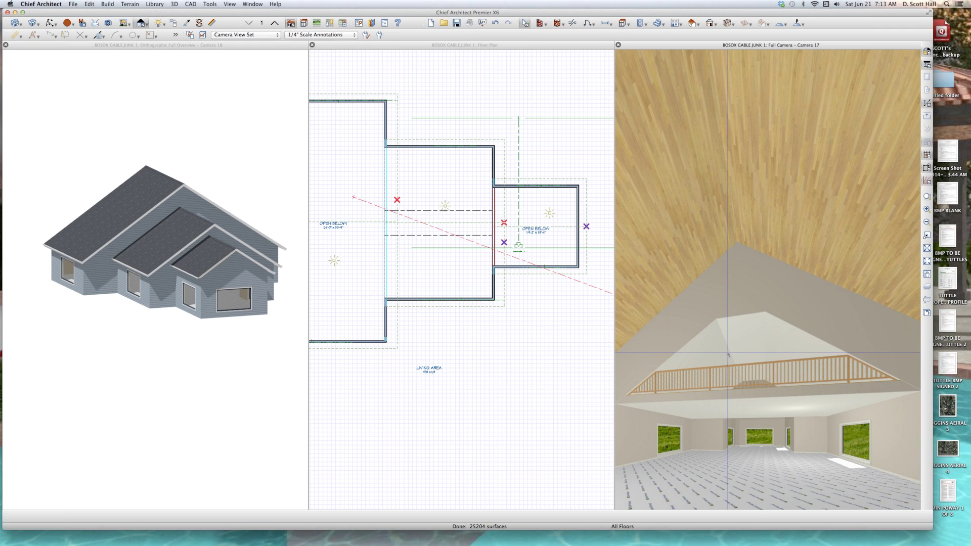
Switch the plan to floor 1 and create a full camera view from the small end room looking back toward the loft.
{"action": "left_click", "coordinate": [573, 325]}
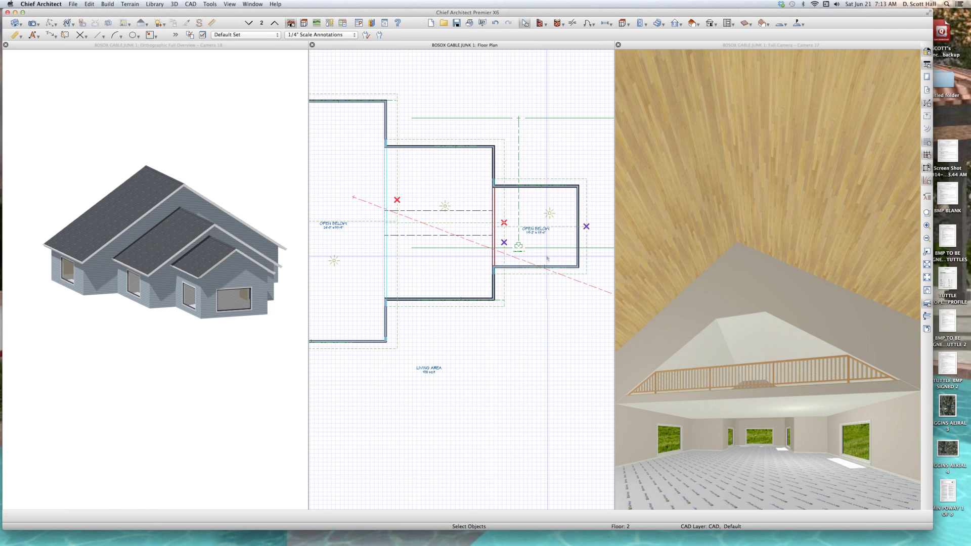
{"action": "left_click", "coordinate": [248, 23]}
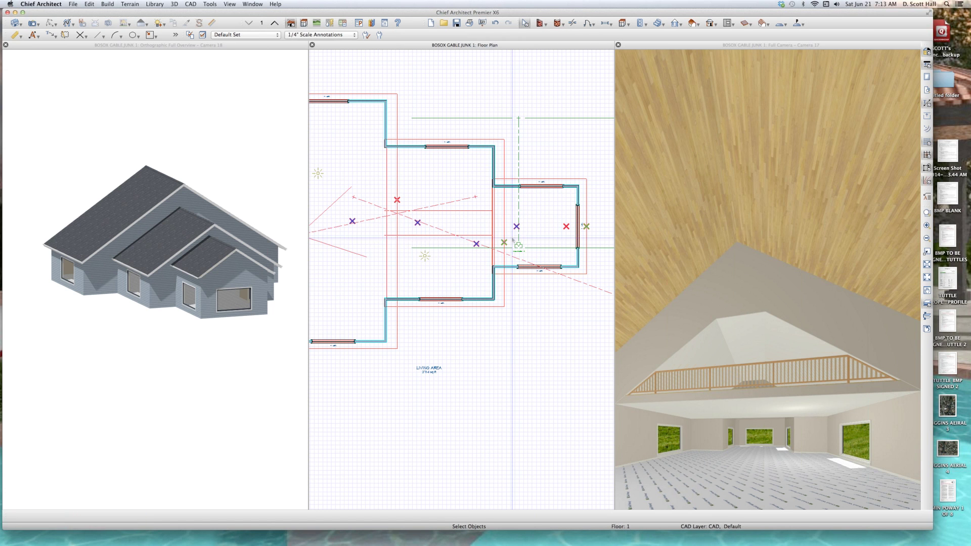
{"action": "left_click_drag", "start_coordinate": [565, 249], "coordinate": [476, 212]}
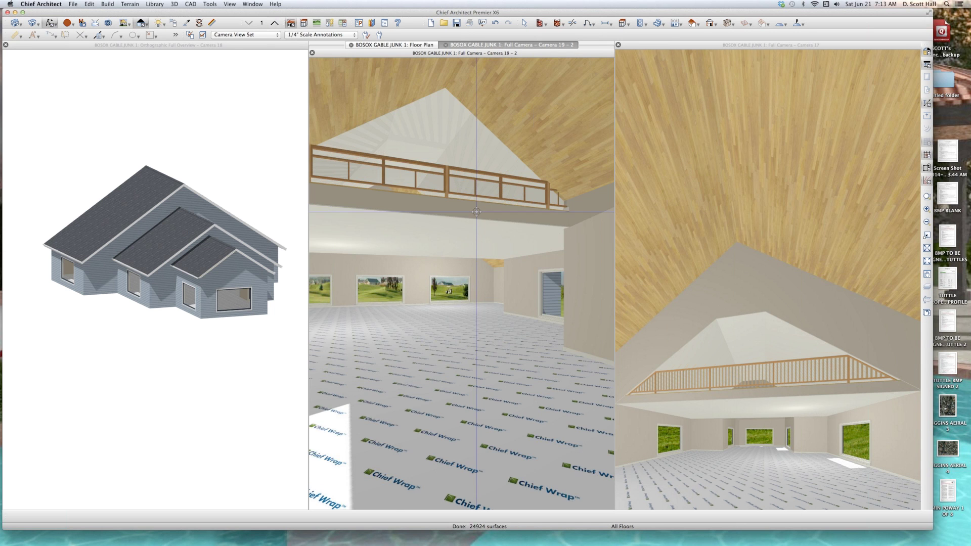
{"action": "scroll", "coordinate": [448, 87], "scroll_direction": "up", "scroll_amount": 1}
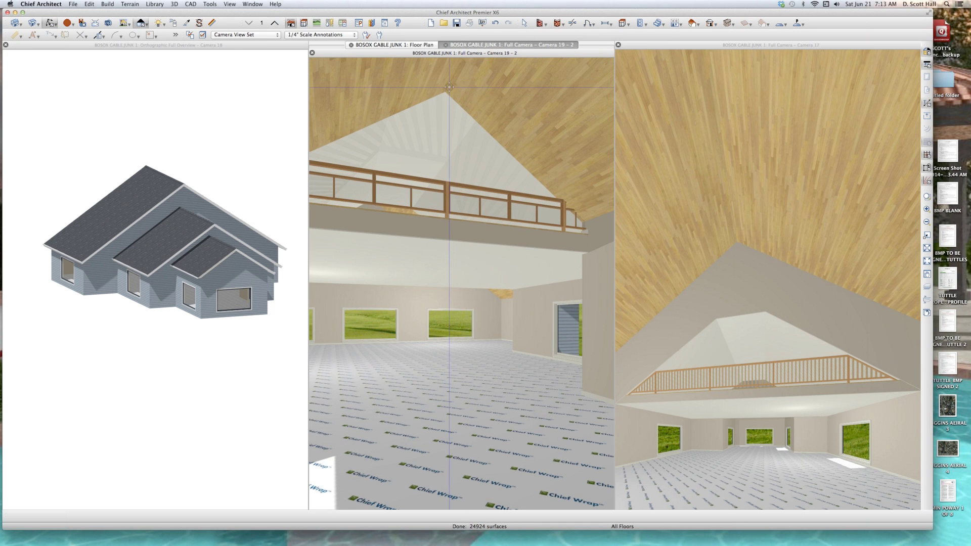
Examine the roof planes of the stepped gables by selecting them in the interior camera and exterior overview.
{"action": "left_click", "coordinate": [498, 114]}
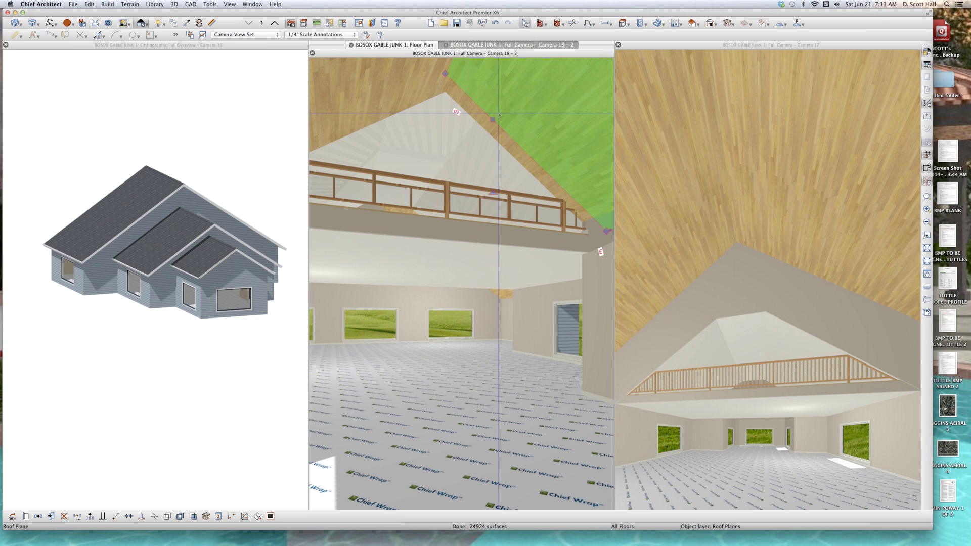
{"action": "left_click", "coordinate": [203, 256]}
{"action": "scroll", "coordinate": [202, 257], "scroll_direction": "up", "scroll_amount": 2}
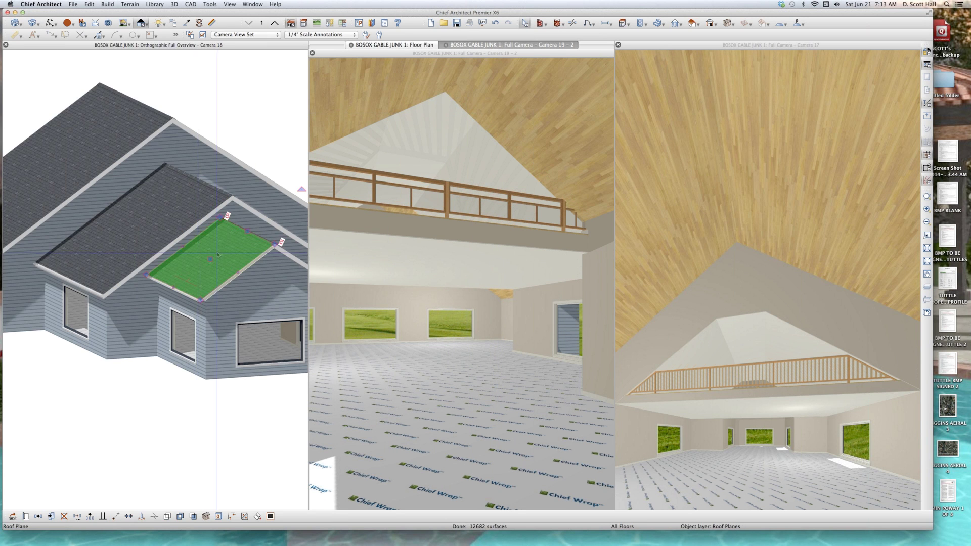
{"action": "scroll", "coordinate": [188, 213], "scroll_direction": "down", "scroll_amount": 3}
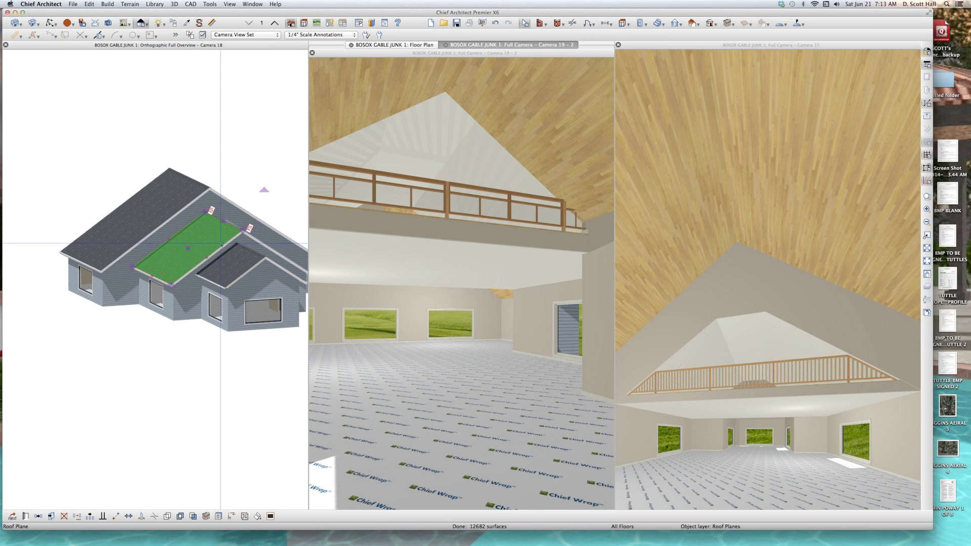
{"action": "left_click", "coordinate": [157, 210]}
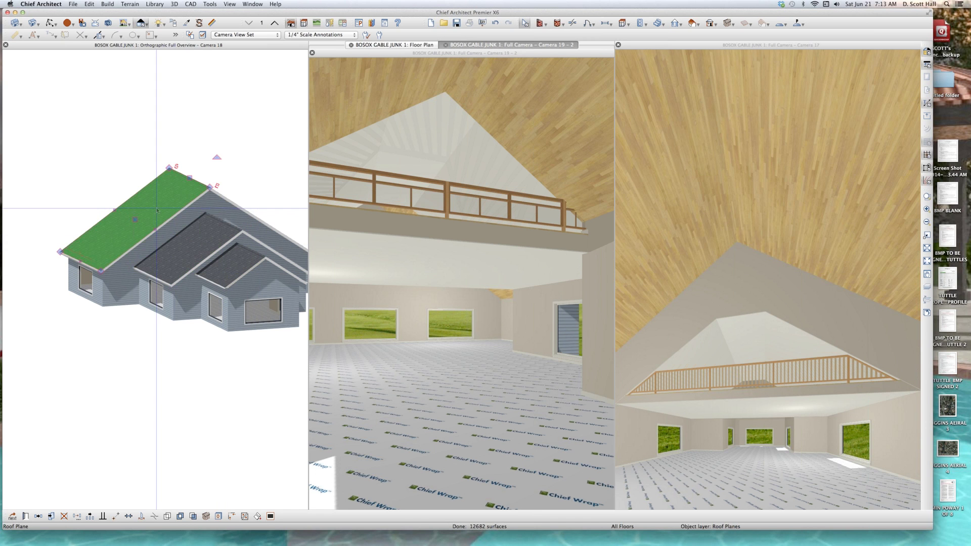
{"action": "key", "text": "Escape"}
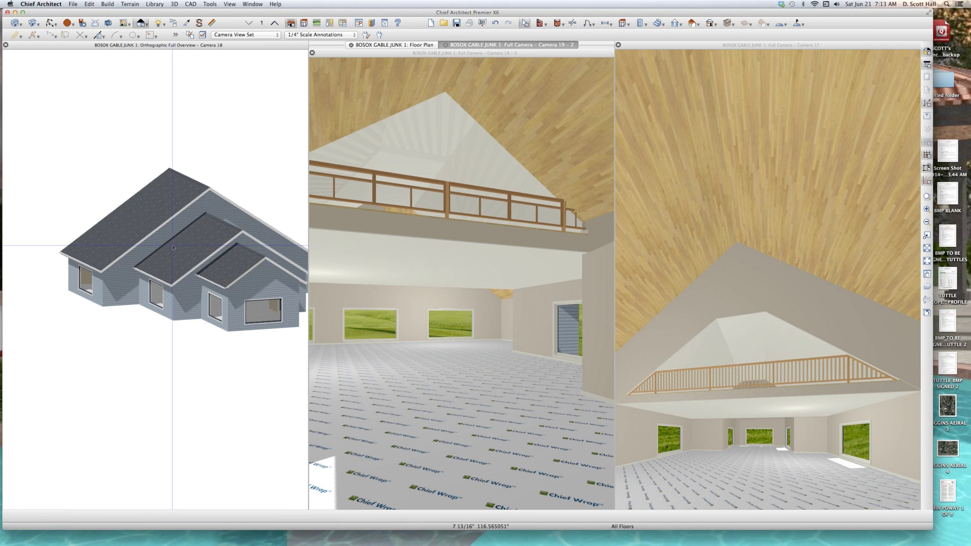
{"action": "left_click", "coordinate": [184, 247]}
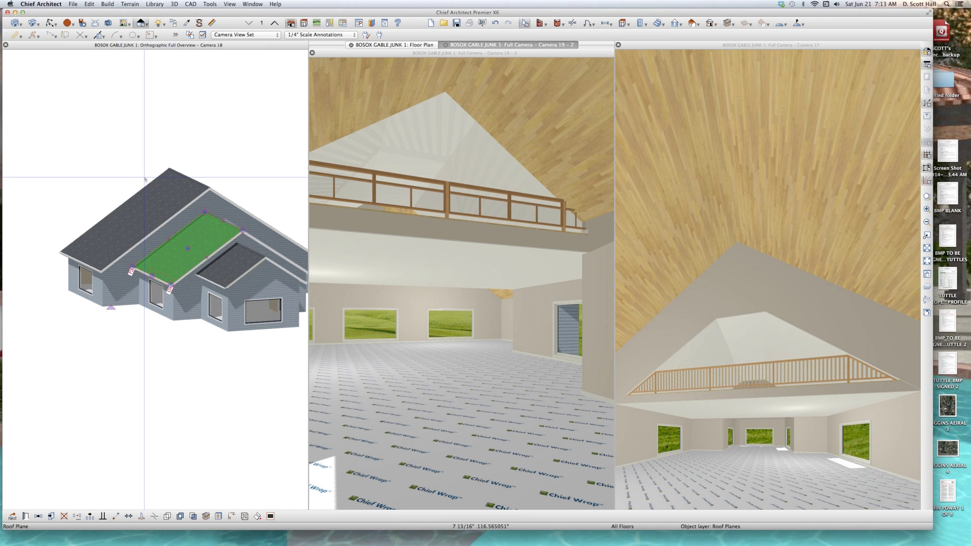
Reset the gable wall above the loft to its default wall heights in the wall's structure settings.
{"action": "left_click", "coordinate": [775, 252]}
{"action": "scroll", "coordinate": [775, 256], "scroll_direction": "down", "scroll_amount": 3}
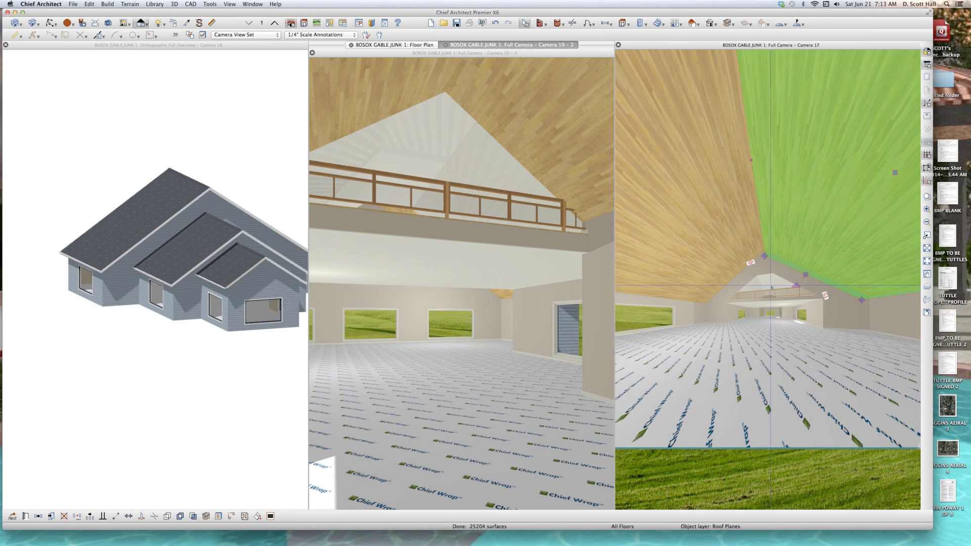
{"action": "scroll", "coordinate": [769, 276], "scroll_direction": "up", "scroll_amount": 2}
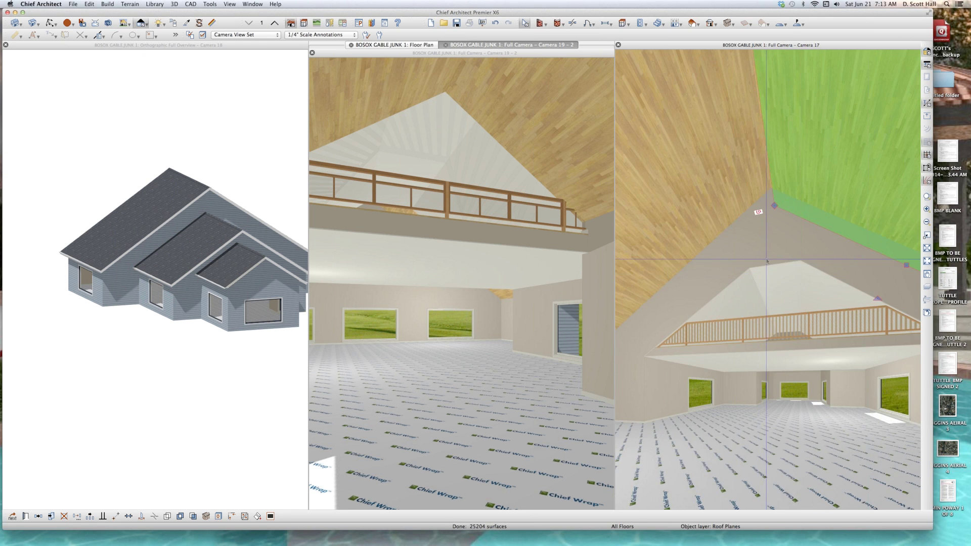
{"action": "left_click", "coordinate": [833, 251]}
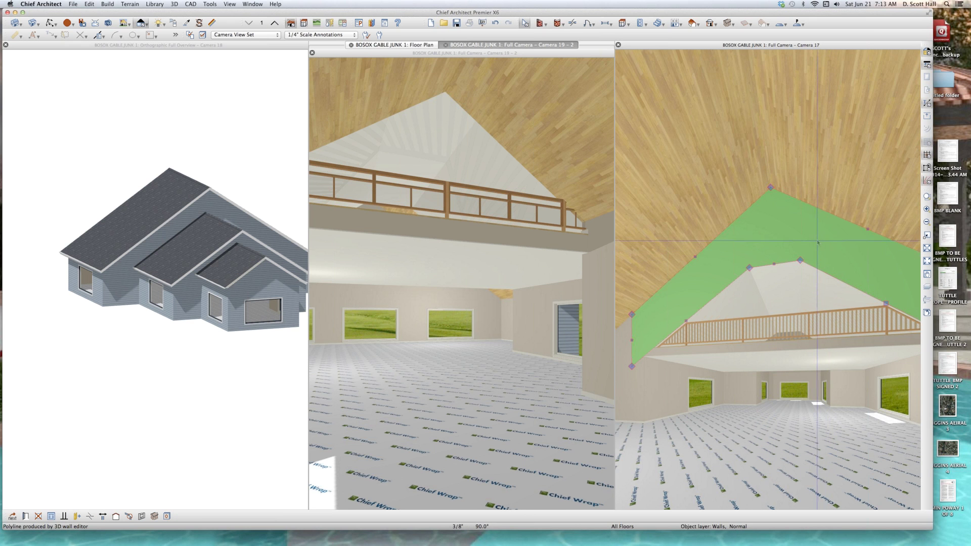
{"action": "scroll", "coordinate": [812, 245], "scroll_direction": "up", "scroll_amount": 1}
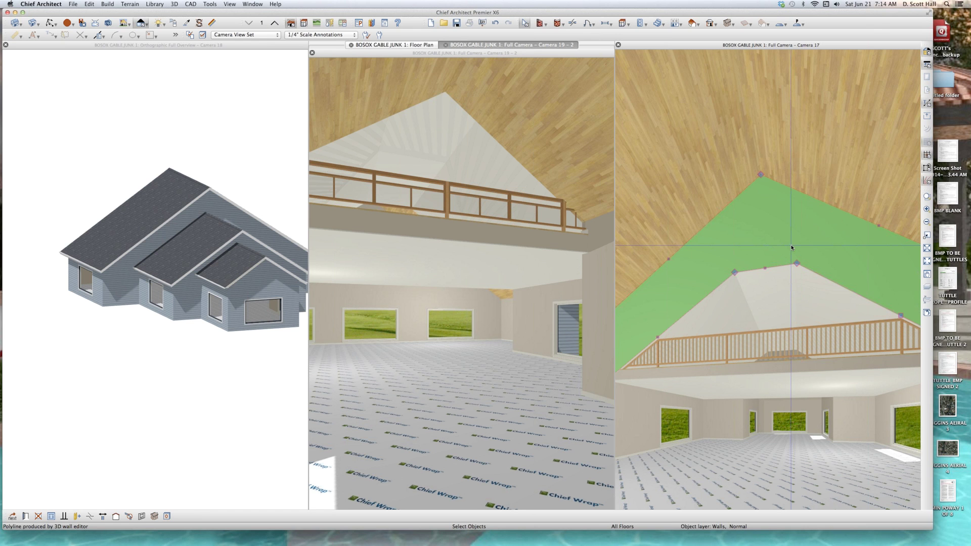
{"action": "double_click", "coordinate": [791, 247]}
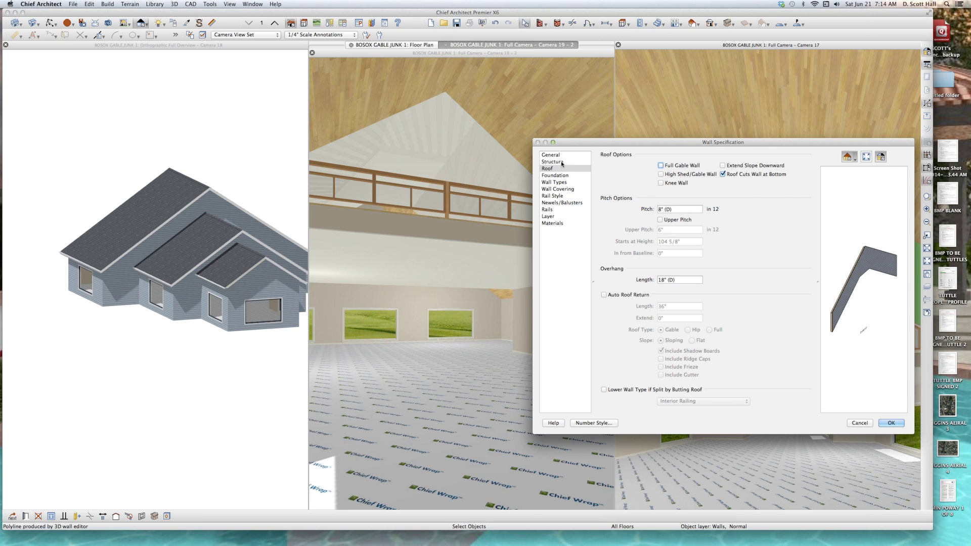
{"action": "left_click", "coordinate": [553, 162]}
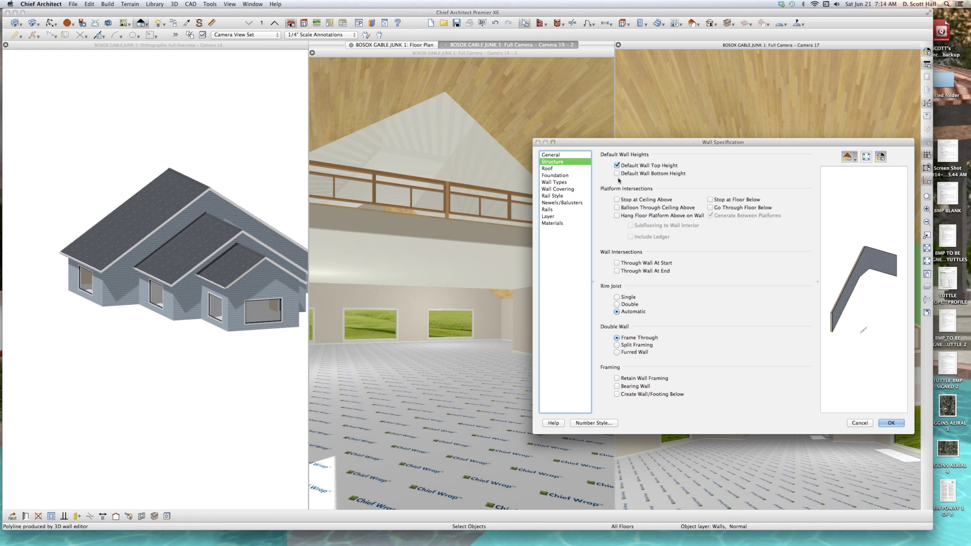
{"action": "key", "text": "Return"}
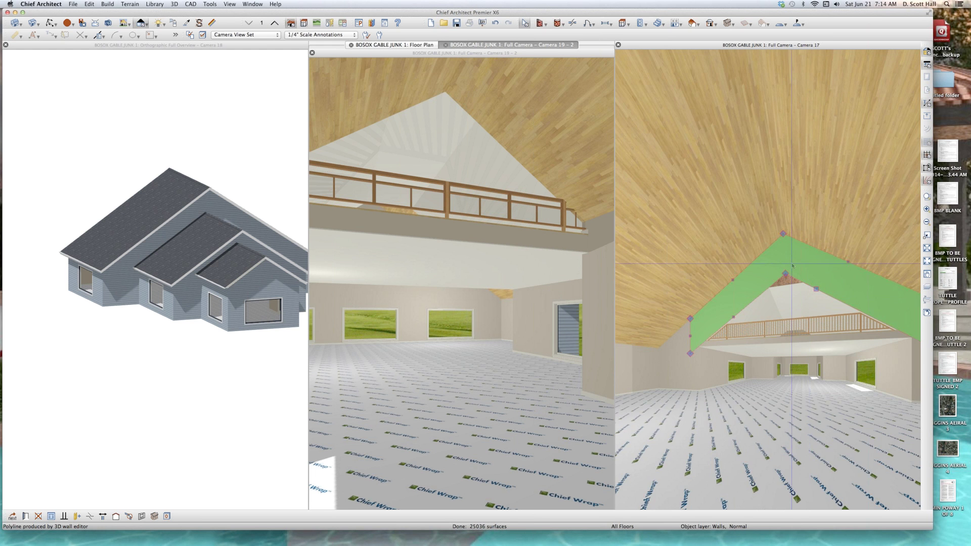
{"action": "scroll", "coordinate": [796, 273], "scroll_direction": "up", "scroll_amount": 2}
{"action": "key", "text": "Escape"}
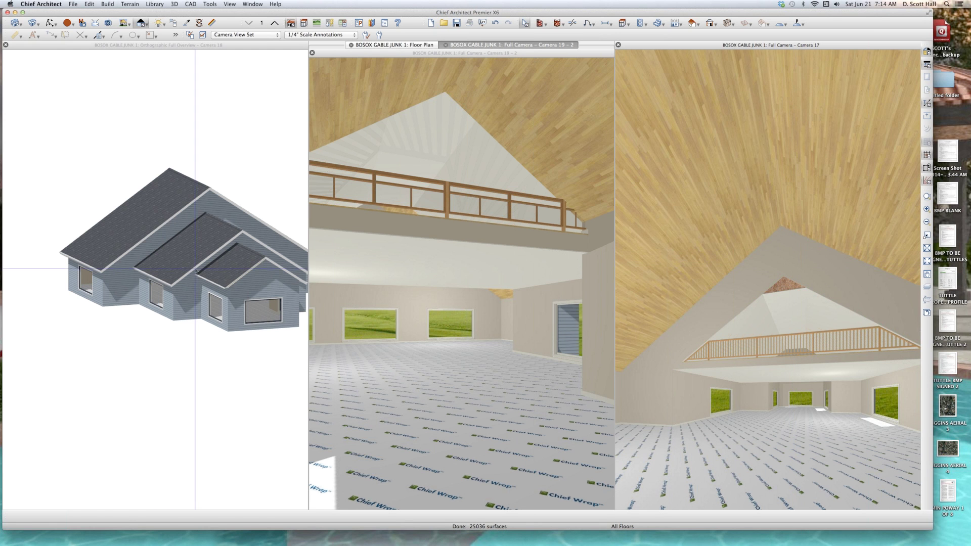
Show the exterior overview with line rendering and examine the stacked eaves of the stepped gables from the front.
{"action": "left_click", "coordinate": [178, 249]}
{"action": "scroll", "coordinate": [221, 255], "scroll_direction": "up", "scroll_amount": 2}
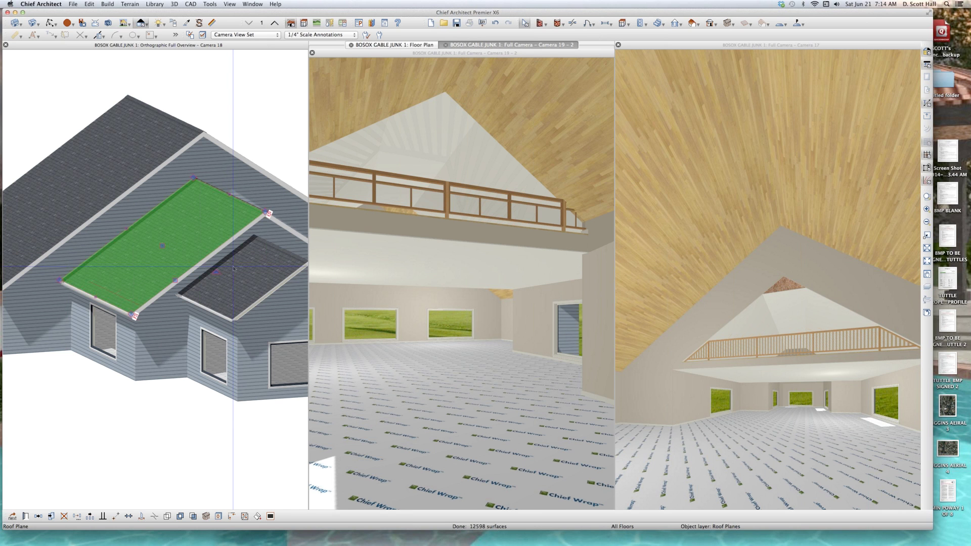
{"action": "scroll", "coordinate": [234, 269], "scroll_direction": "down", "scroll_amount": 2}
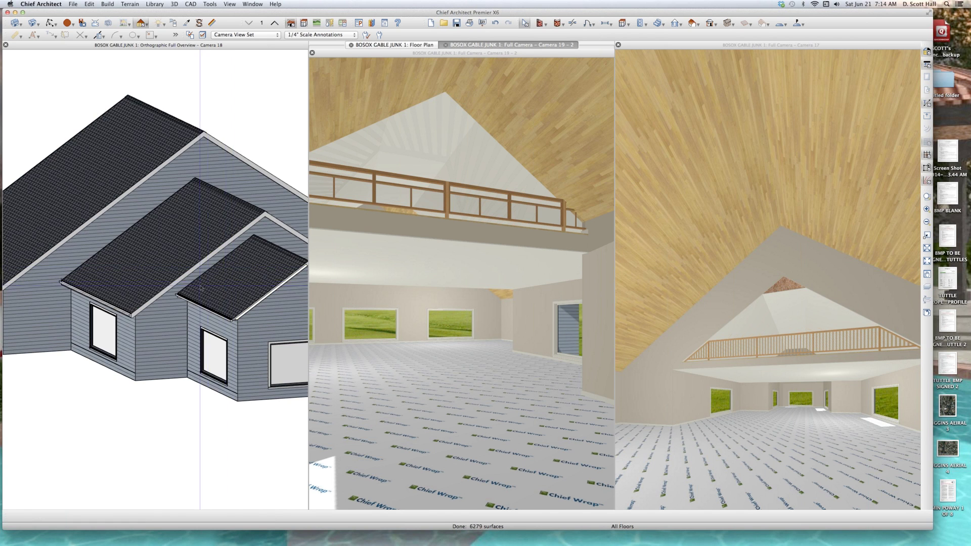
{"action": "scroll", "coordinate": [212, 294], "scroll_direction": "down", "scroll_amount": 2}
{"action": "key", "text": "Escape"}
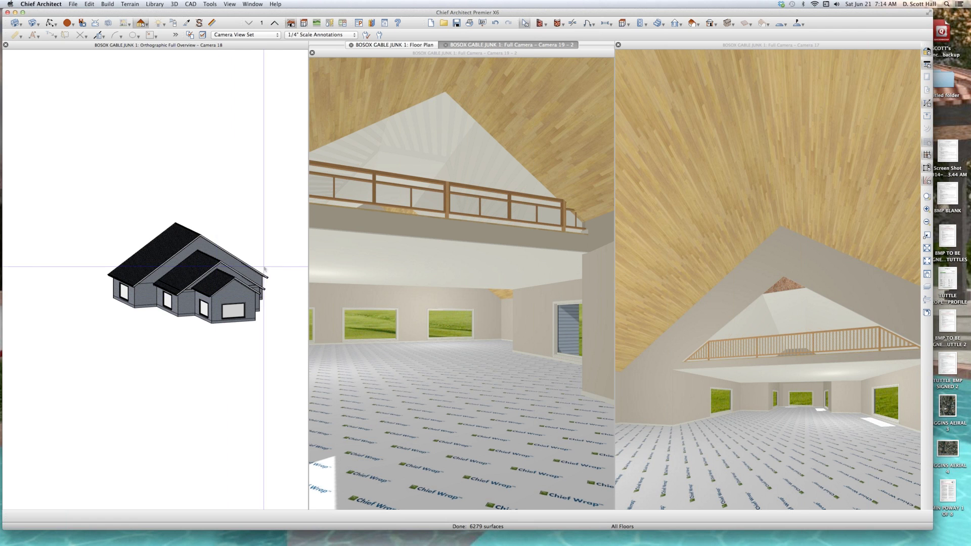
{"action": "middle_click_drag", "start_coordinate": [248, 278], "coordinate": [263, 288]}
{"action": "left_click_drag", "start_coordinate": [264, 287], "coordinate": [84, 308]}
{"action": "scroll", "coordinate": [86, 306], "scroll_direction": "up", "scroll_amount": 5}
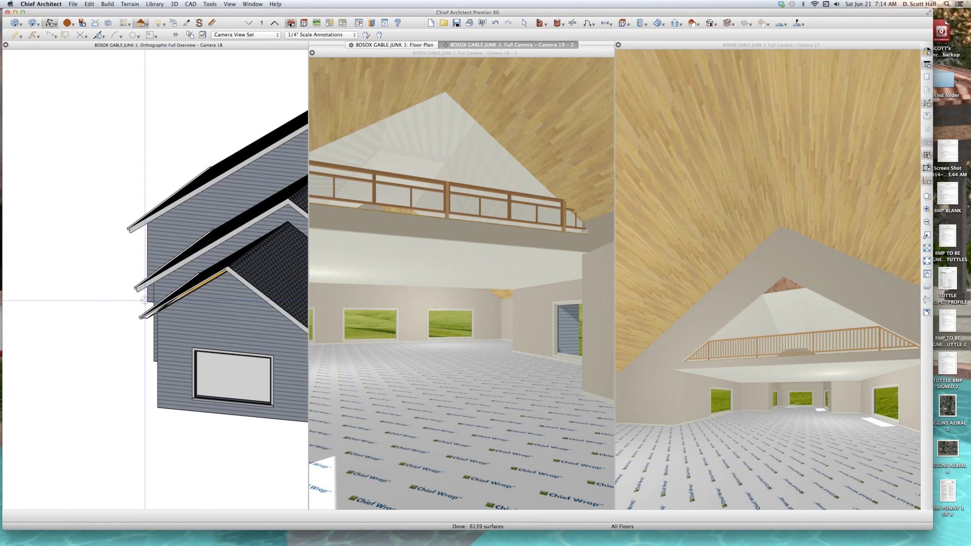
Examine the stacked eaves and gable overhangs of the stepped gables up close and from the front corner in the exterior overview.
{"action": "scroll", "coordinate": [322, 295], "scroll_direction": "down", "scroll_amount": 1}
{"action": "scroll", "coordinate": [264, 310], "scroll_direction": "down", "scroll_amount": 4}
{"action": "scroll", "coordinate": [238, 249], "scroll_direction": "up", "scroll_amount": 5}
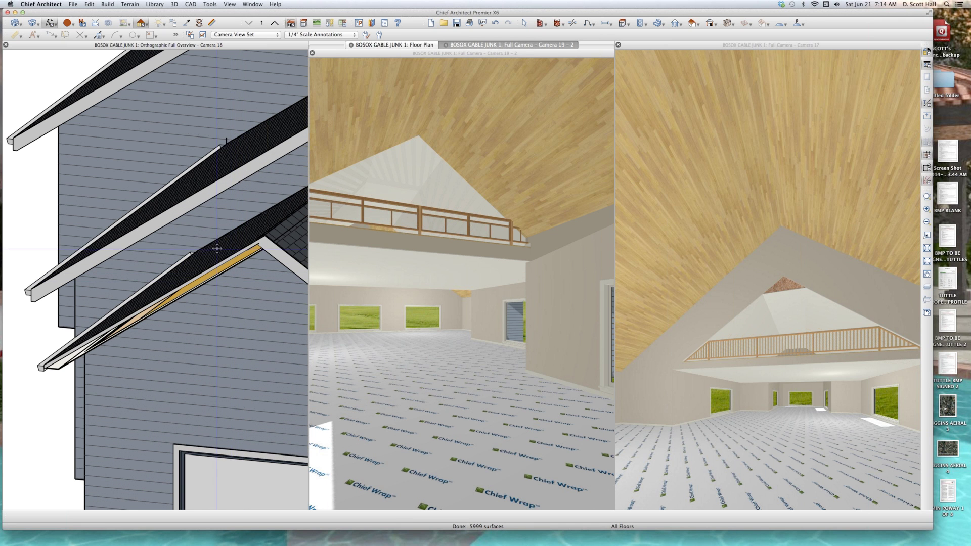
{"action": "scroll", "coordinate": [237, 236], "scroll_direction": "up", "scroll_amount": 3}
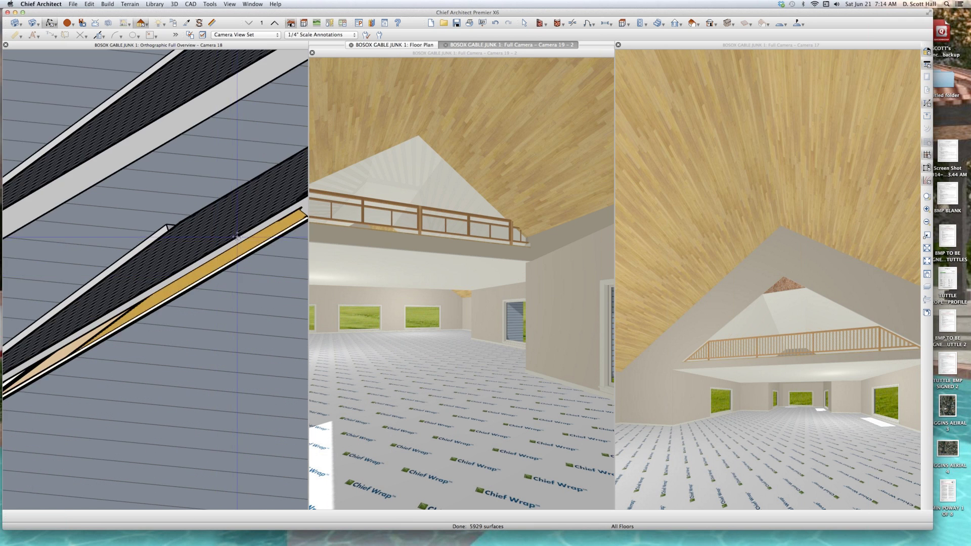
{"action": "scroll", "coordinate": [240, 241], "scroll_direction": "down", "scroll_amount": 5}
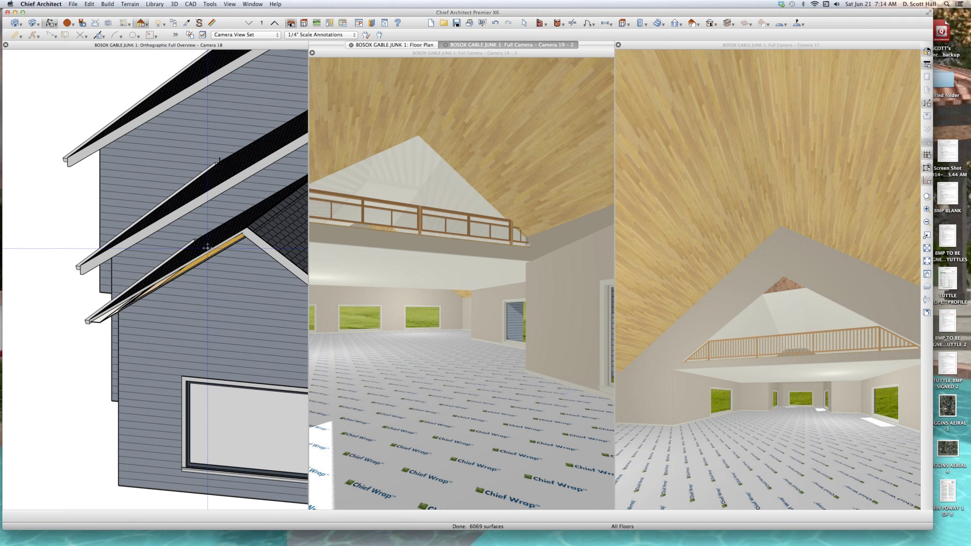
{"action": "scroll", "coordinate": [207, 247], "scroll_direction": "down", "scroll_amount": 8}
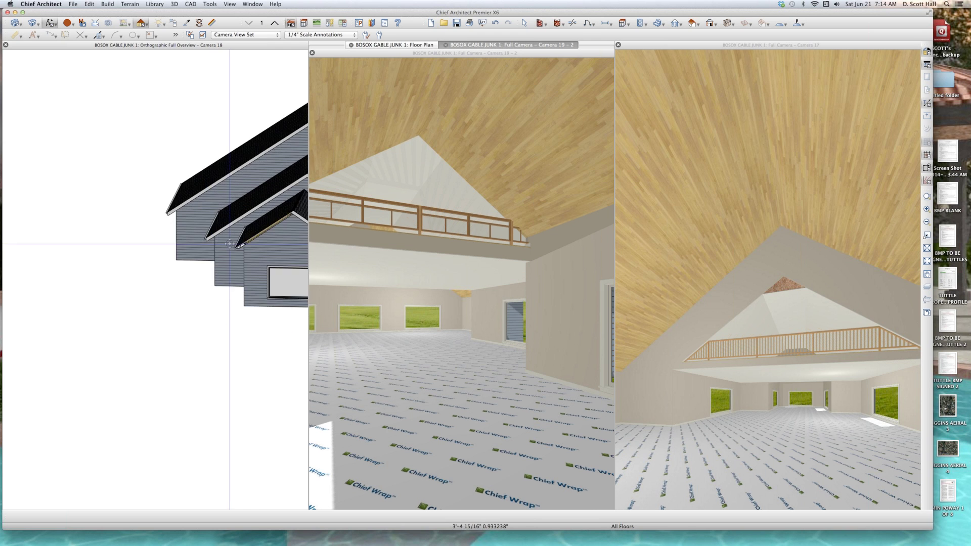
{"action": "scroll", "coordinate": [212, 239], "scroll_direction": "up", "scroll_amount": 5}
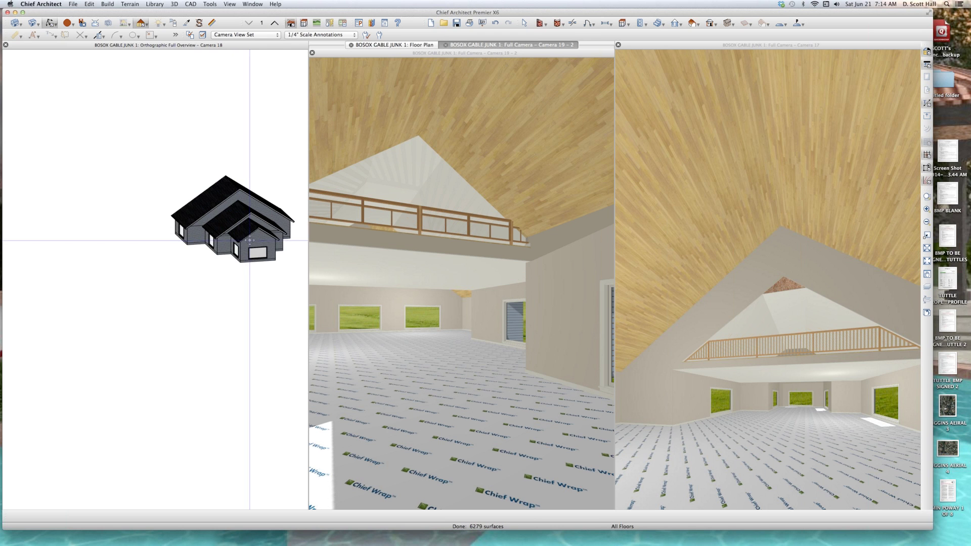
{"action": "scroll", "coordinate": [107, 236], "scroll_direction": "up", "scroll_amount": 6}
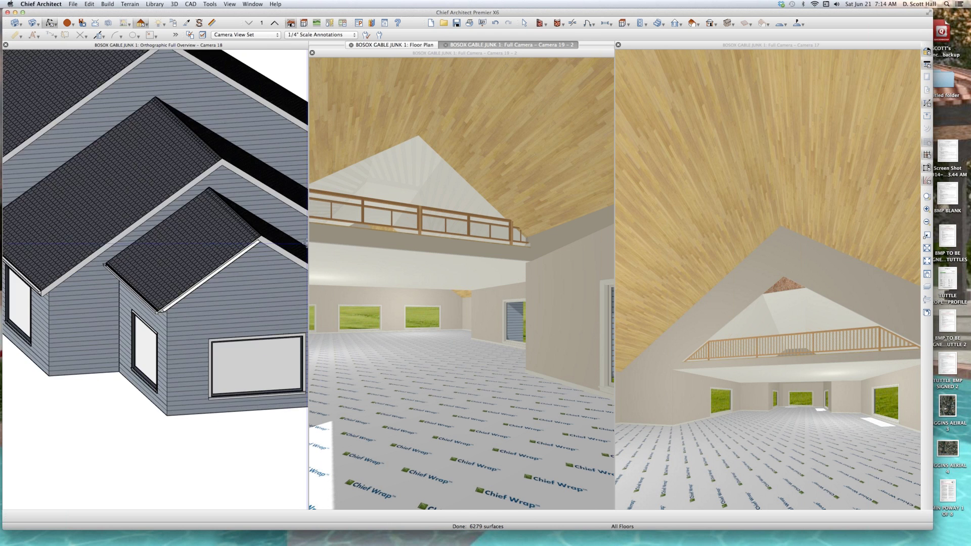
{"action": "key", "text": "super+space"}
{"action": "key", "text": "Escape"}
{"action": "scroll", "coordinate": [121, 235], "scroll_direction": "down", "scroll_amount": 3}
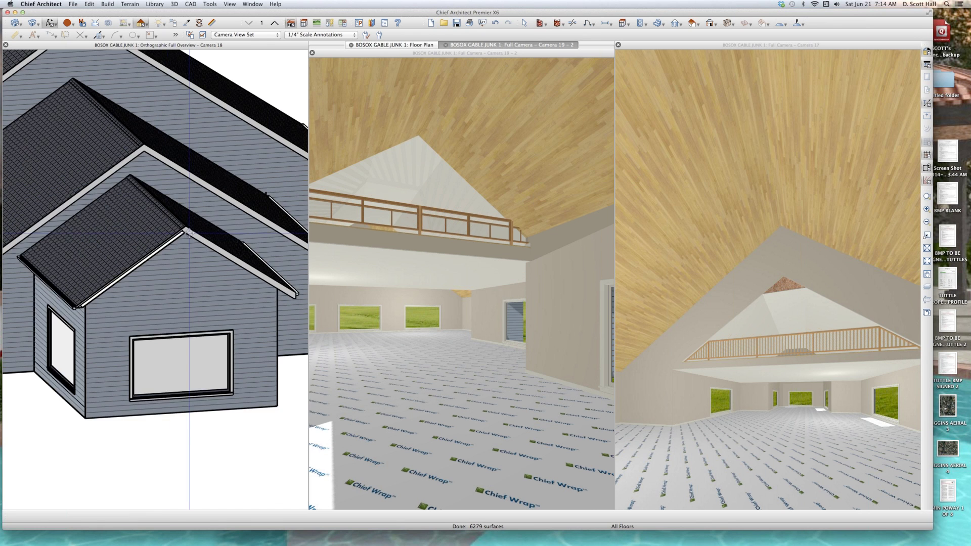
Set the gable fascia and eave fascia depths to 9.25" in the framing settings of the smallest gable's roof plane.
{"action": "left_click", "coordinate": [141, 233]}
{"action": "double_click", "coordinate": [149, 231]}
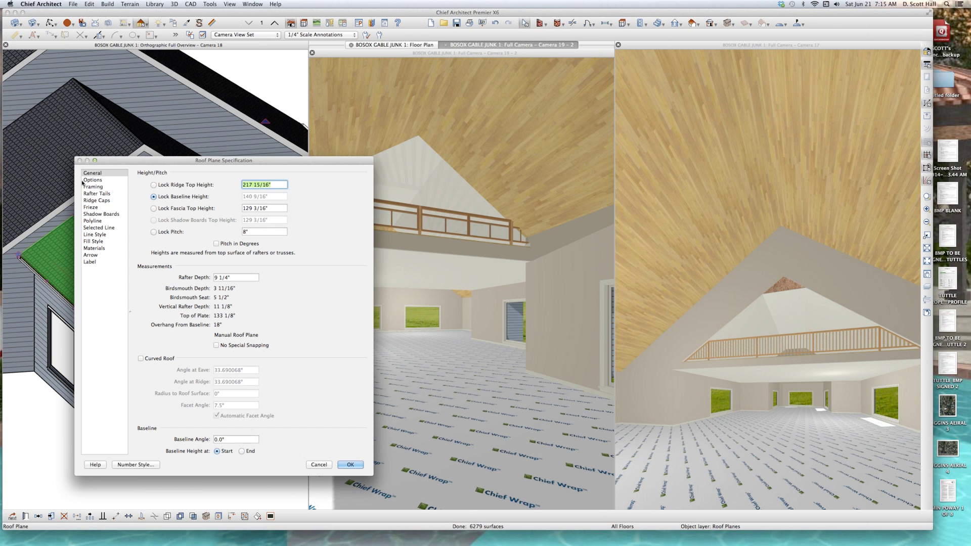
{"action": "left_click", "coordinate": [93, 187]}
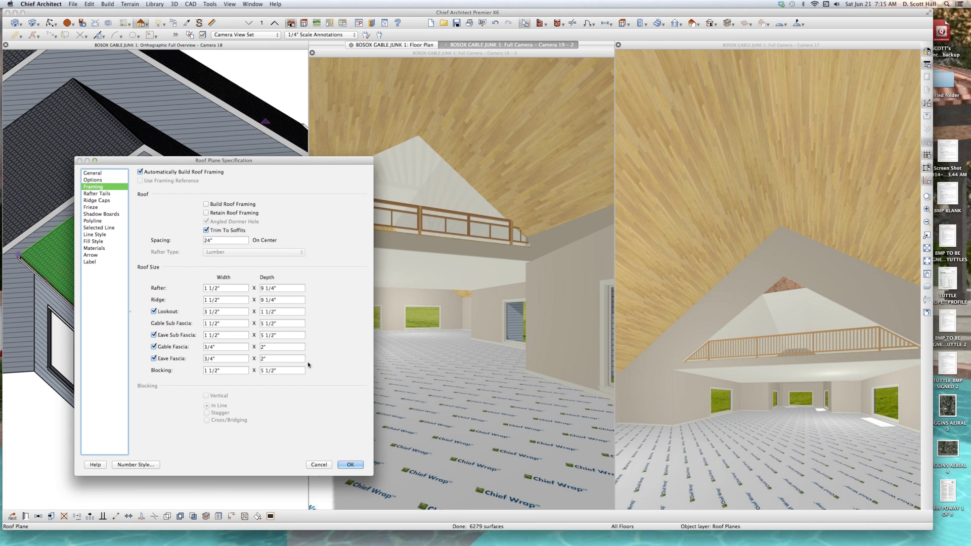
{"action": "key", "text": "shift+Tab"}
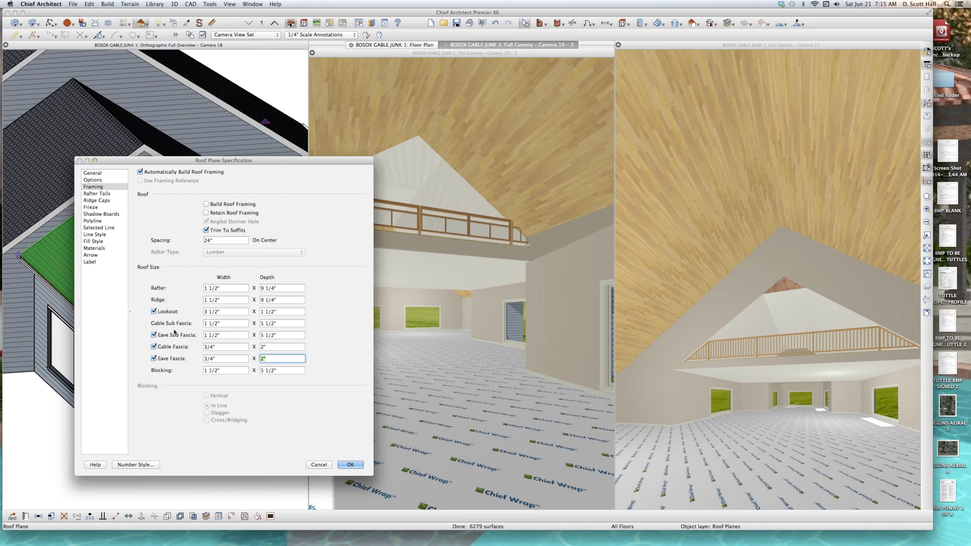
{"action": "type", "text": "9.25"}
{"action": "key", "text": "shift+Tab"}
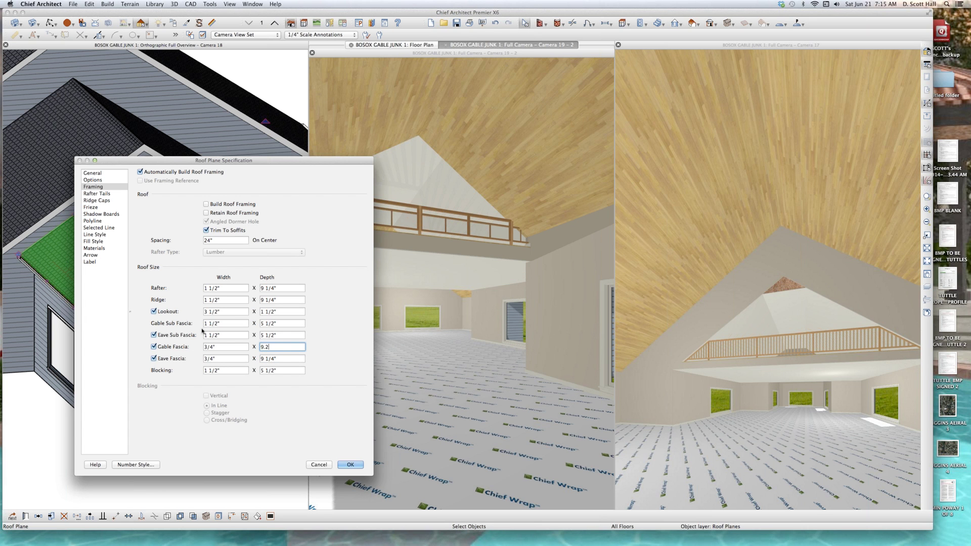
{"action": "type", "text": "9.25"}
{"action": "key", "text": "Return"}
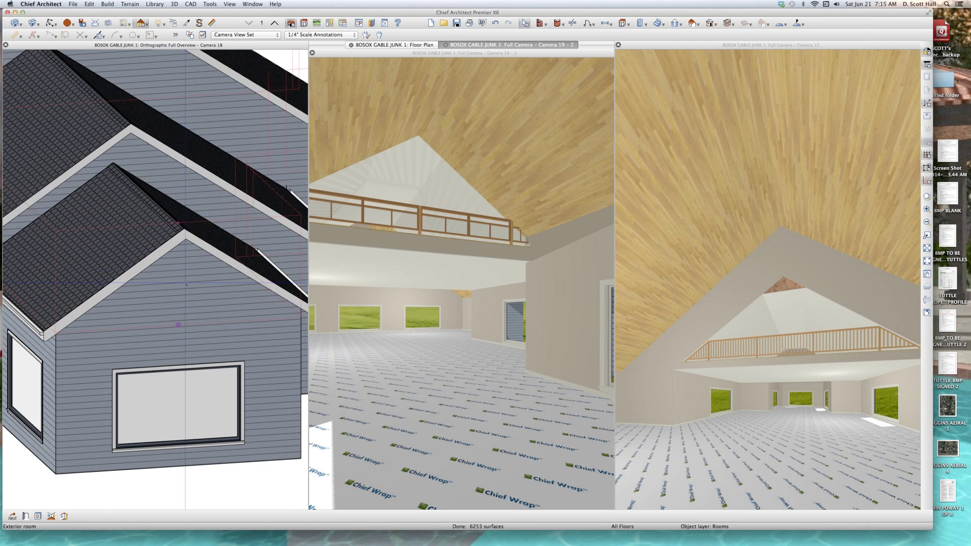
{"action": "scroll", "coordinate": [173, 192], "scroll_direction": "up", "scroll_amount": 3}
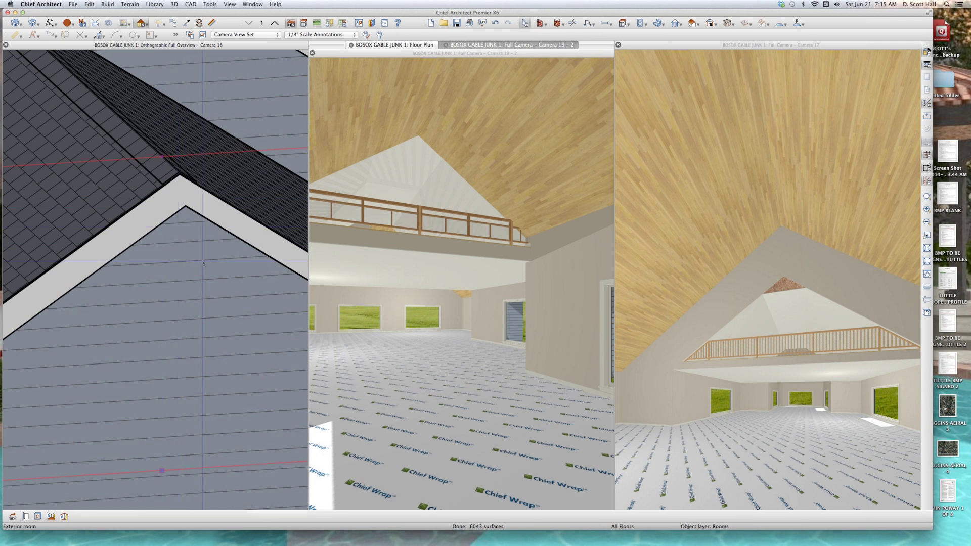
{"action": "scroll", "coordinate": [186, 246], "scroll_direction": "down", "scroll_amount": 4}
{"action": "scroll", "coordinate": [198, 263], "scroll_direction": "down", "scroll_amount": 3}
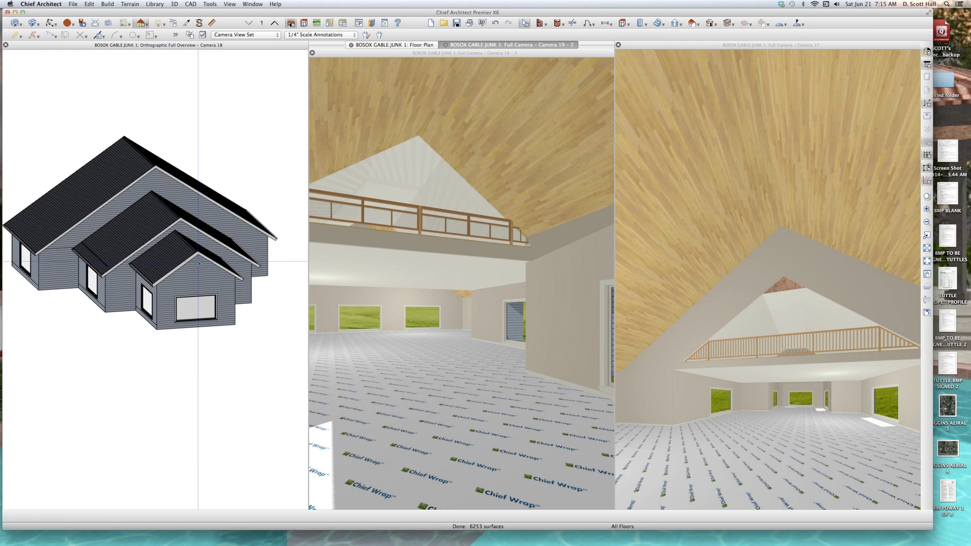
Examine the gable wall in front of the loft and its roof options, including Roof Cuts Wall at Bottom, in the wall preview.
{"action": "left_click", "coordinate": [831, 274]}
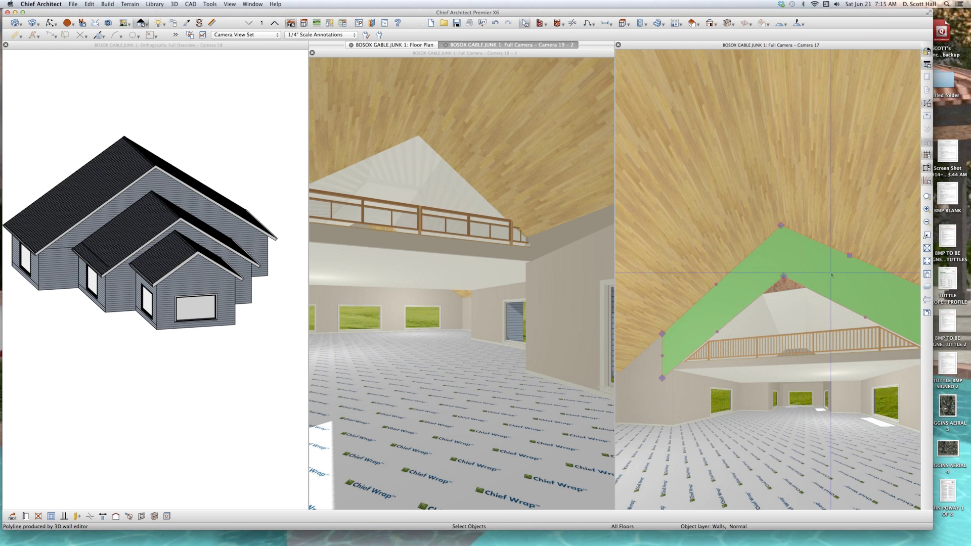
{"action": "scroll", "coordinate": [829, 275], "scroll_direction": "up", "scroll_amount": 2}
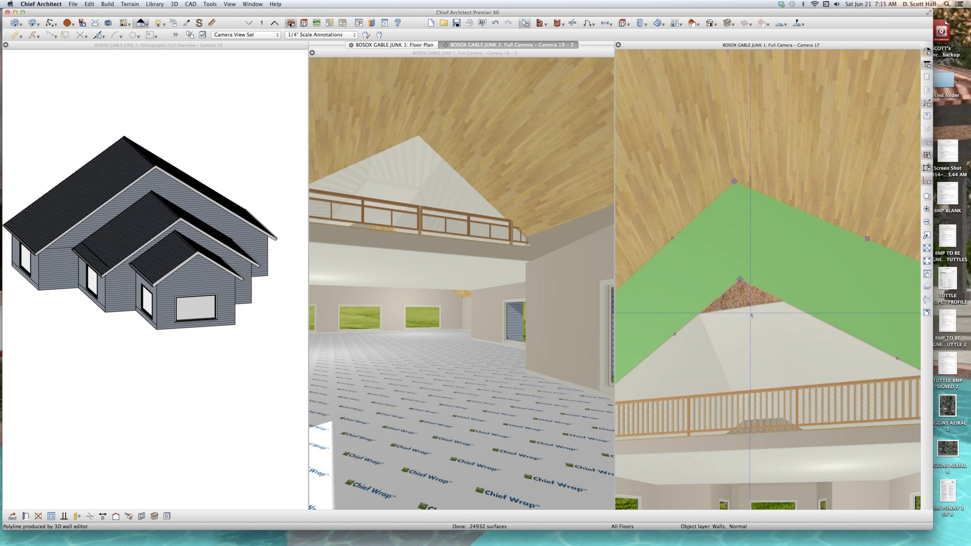
{"action": "scroll", "coordinate": [815, 283], "scroll_direction": "down", "scroll_amount": 2}
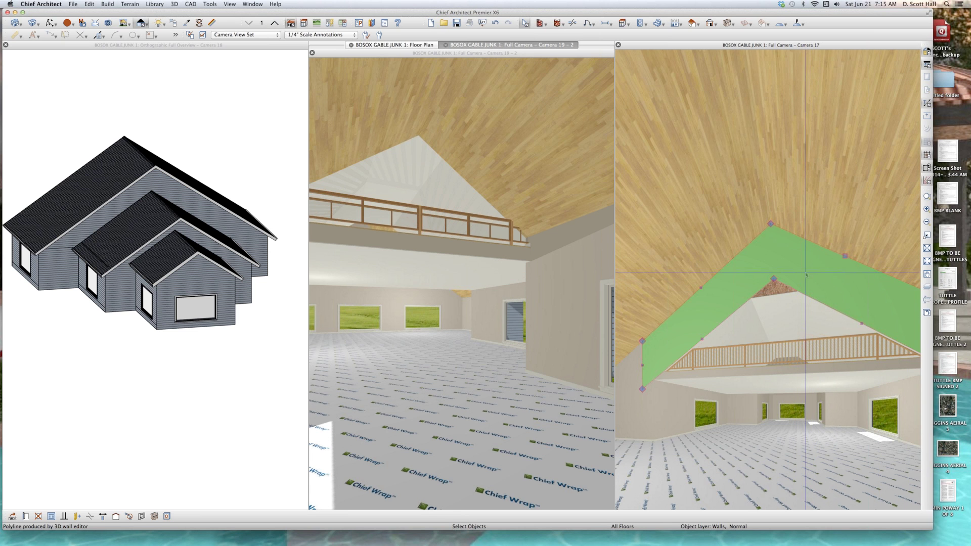
{"action": "double_click", "coordinate": [769, 328]}
{"action": "left_click", "coordinate": [548, 169]}
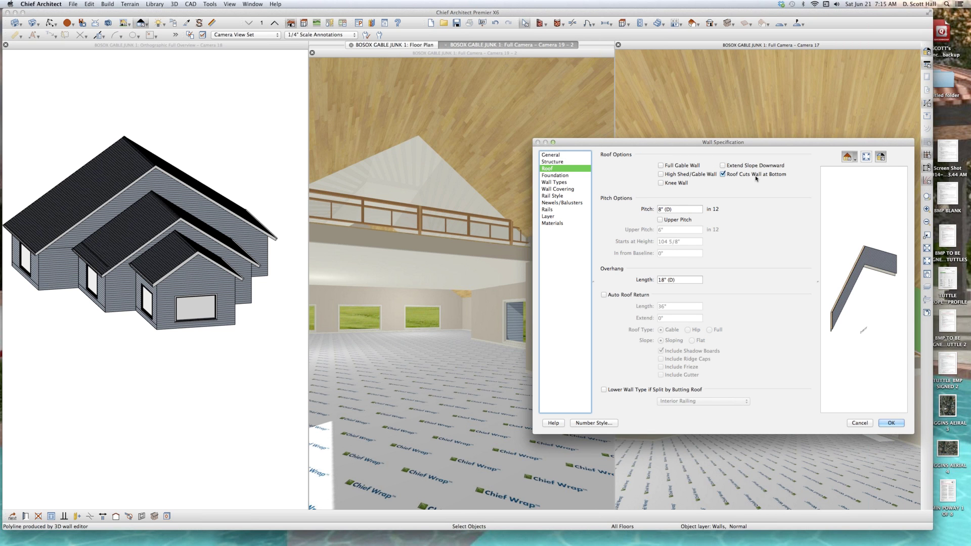
{"action": "left_click_drag", "start_coordinate": [893, 316], "coordinate": [840, 282]}
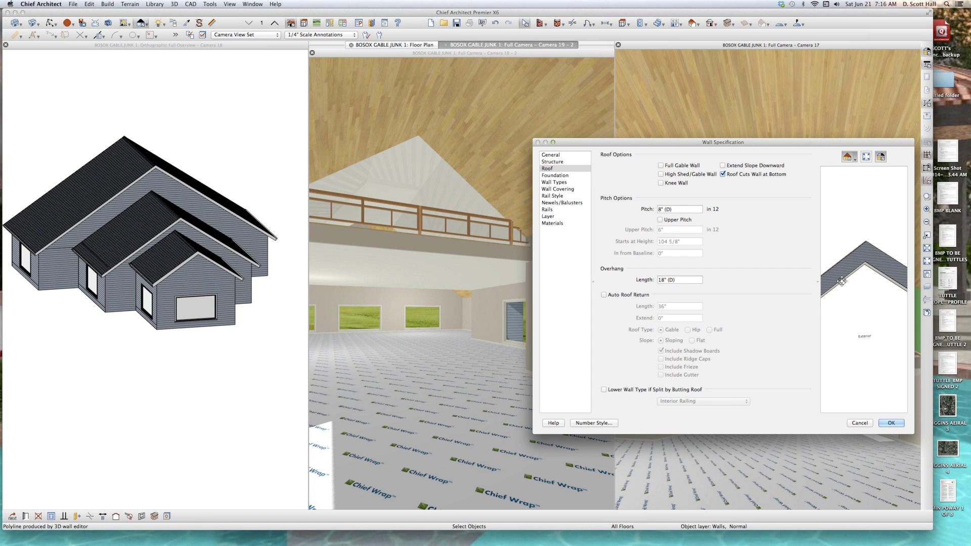
{"action": "left_click", "coordinate": [891, 423]}
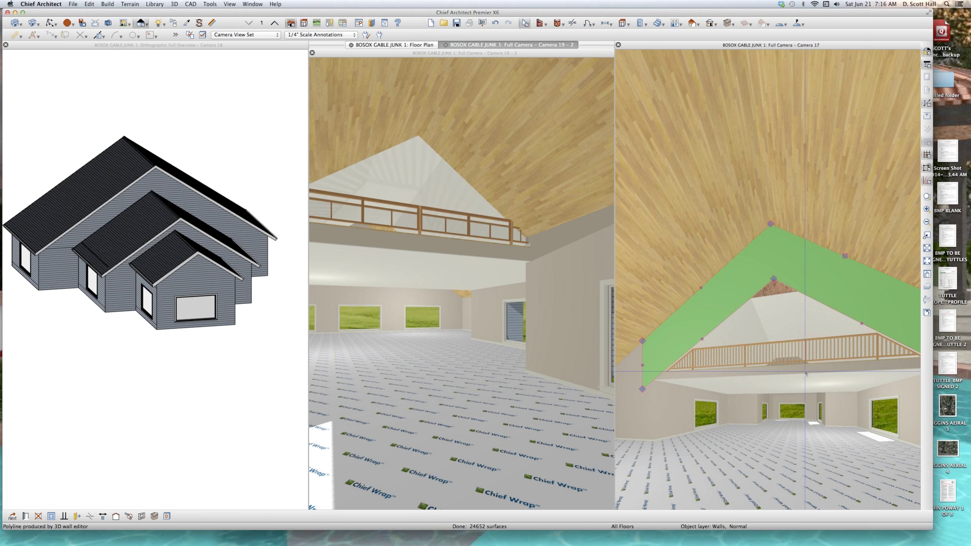
Tile all open views and show floor 2 in the plan view.
{"action": "key", "text": "shift+t"}
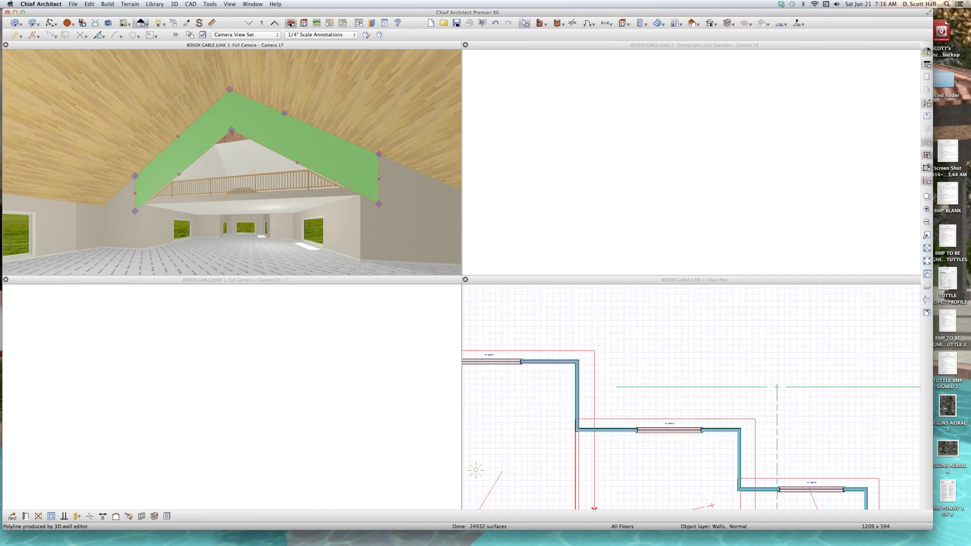
{"action": "left_click", "coordinate": [632, 360]}
{"action": "scroll", "coordinate": [631, 356], "scroll_direction": "down", "scroll_amount": 3}
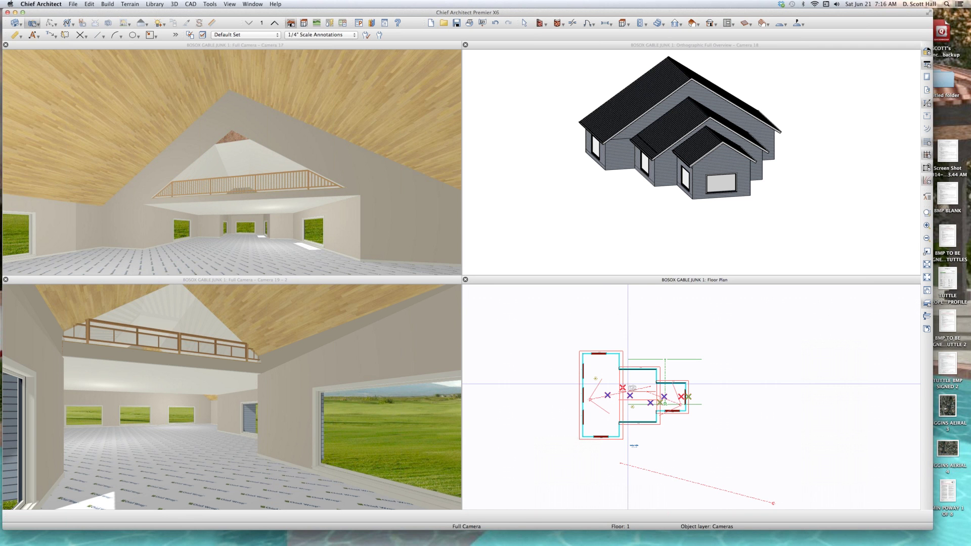
{"action": "scroll", "coordinate": [651, 445], "scroll_direction": "up", "scroll_amount": 3}
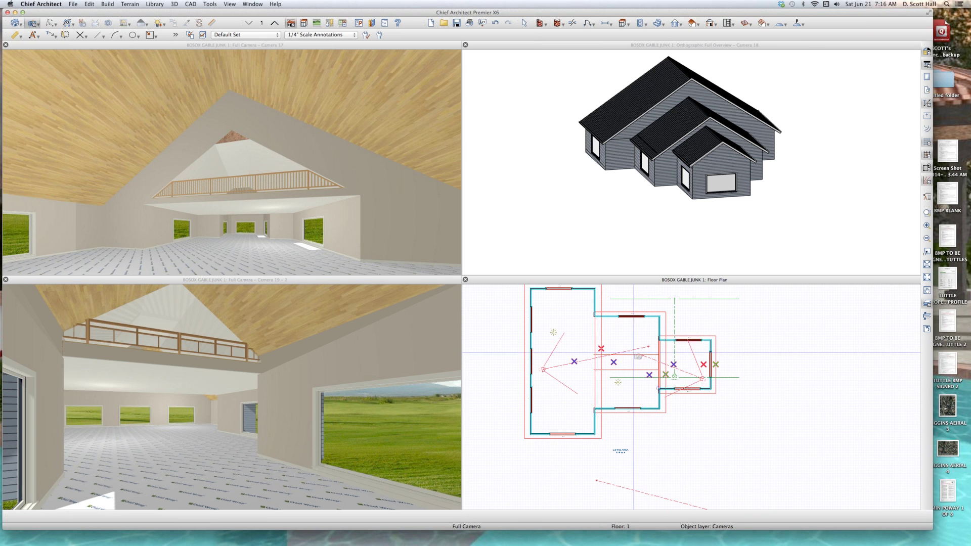
{"action": "scroll", "coordinate": [617, 332], "scroll_direction": "up", "scroll_amount": 2}
{"action": "scroll", "coordinate": [622, 354], "scroll_direction": "down", "scroll_amount": 5}
{"action": "key", "text": "space"}
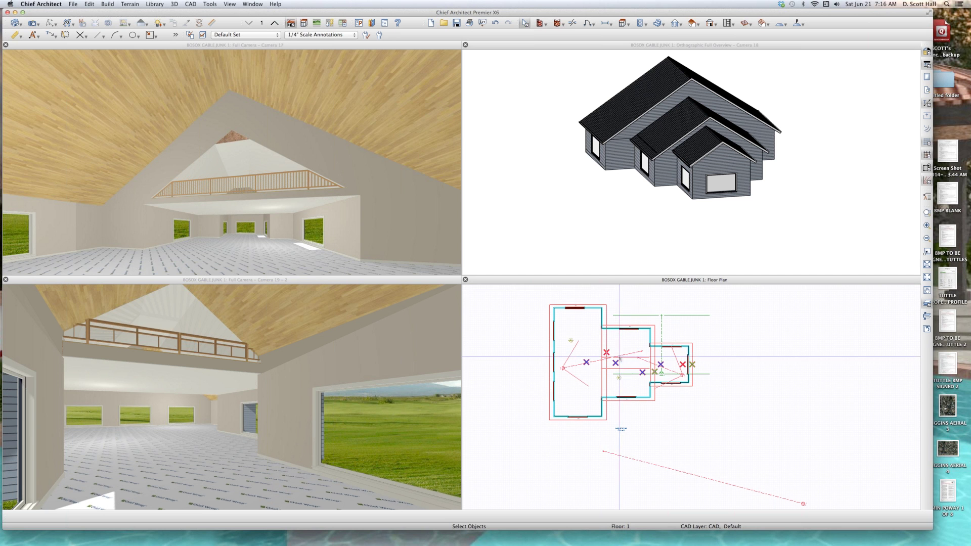
{"action": "key", "text": "Page_Up"}
{"action": "scroll", "coordinate": [607, 333], "scroll_direction": "up", "scroll_amount": 3}
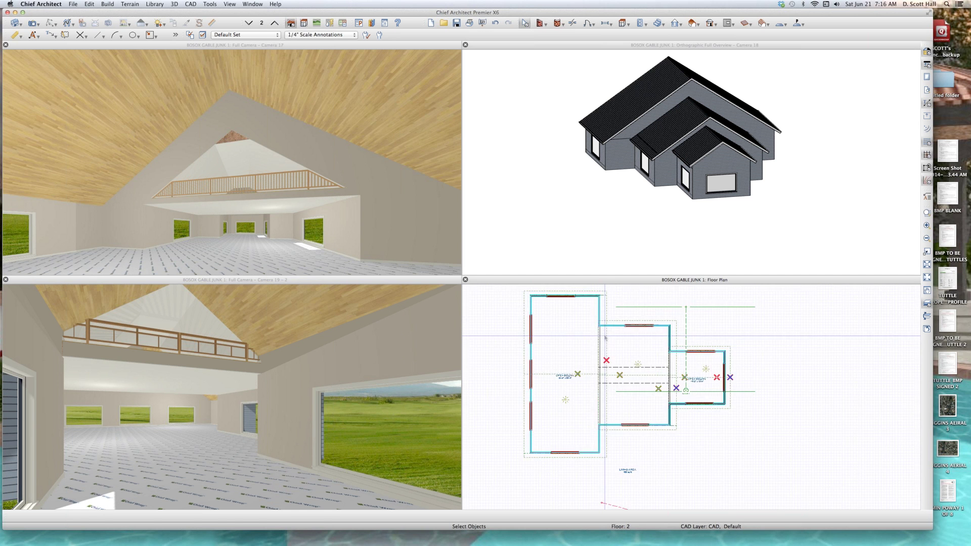
Examine the upper roof plane over the middle room in plan, around its eave corner beside the large room.
{"action": "left_click", "coordinate": [618, 302]}
{"action": "scroll", "coordinate": [618, 302], "scroll_direction": "up", "scroll_amount": 3}
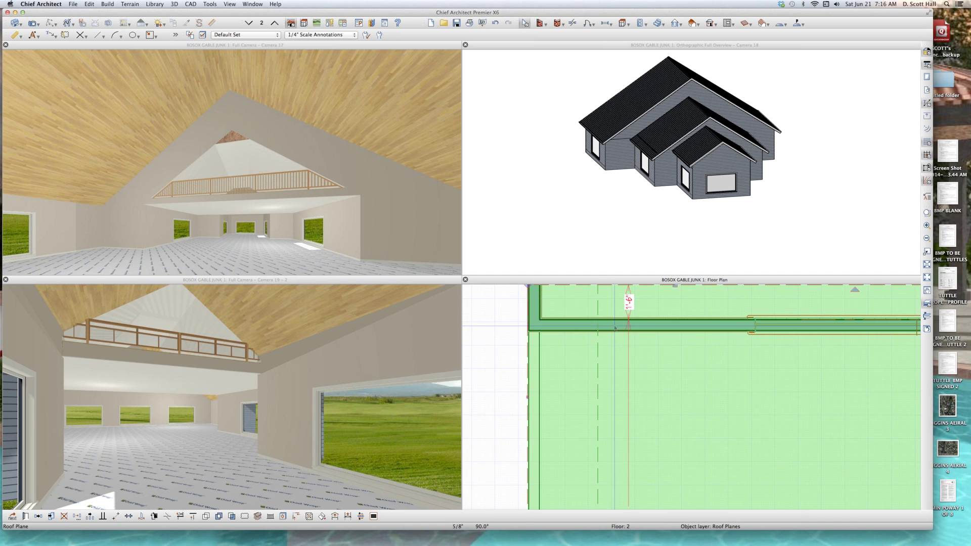
{"action": "scroll", "coordinate": [641, 327], "scroll_direction": "down", "scroll_amount": 4}
{"action": "scroll", "coordinate": [642, 326], "scroll_direction": "down", "scroll_amount": 3}
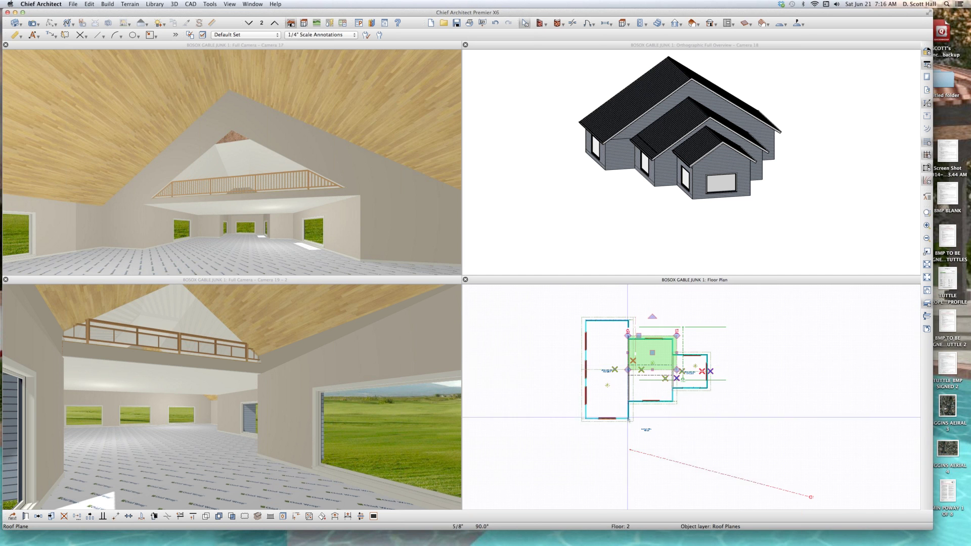
{"action": "scroll", "coordinate": [640, 462], "scroll_direction": "up", "scroll_amount": 4}
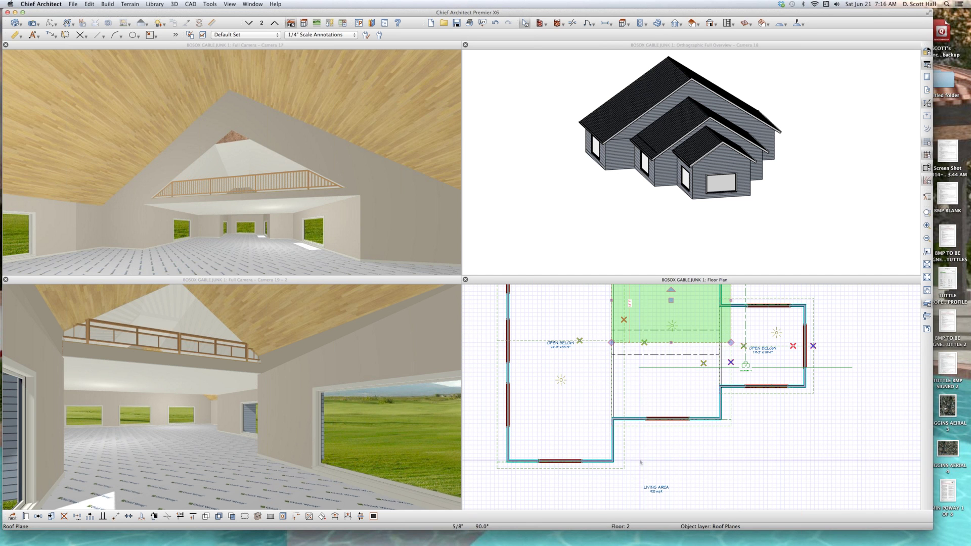
Try to break the side edge of the middle room's roof plane where it meets the large room's wall corner.
{"action": "left_click", "coordinate": [640, 427]}
{"action": "scroll", "coordinate": [584, 413], "scroll_direction": "up", "scroll_amount": 2}
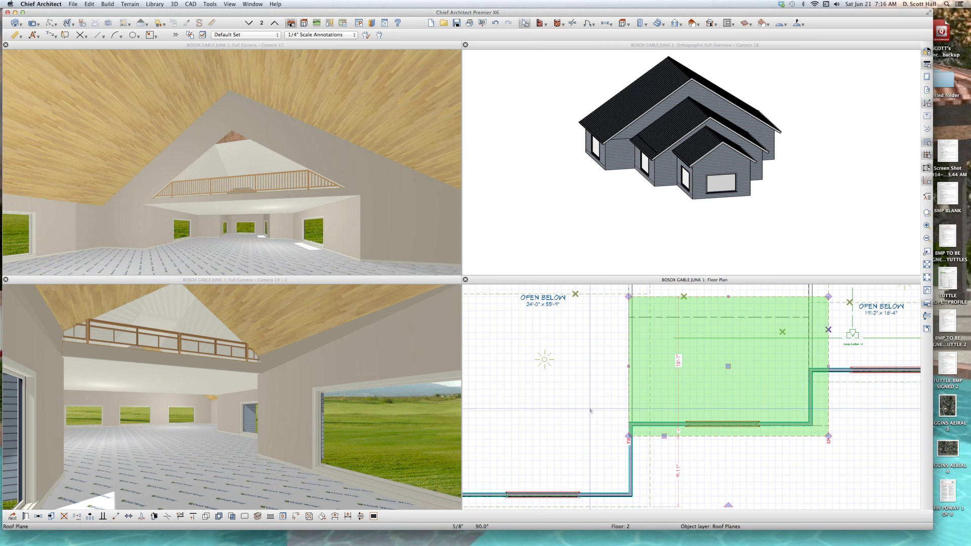
{"action": "scroll", "coordinate": [622, 429], "scroll_direction": "up", "scroll_amount": 3}
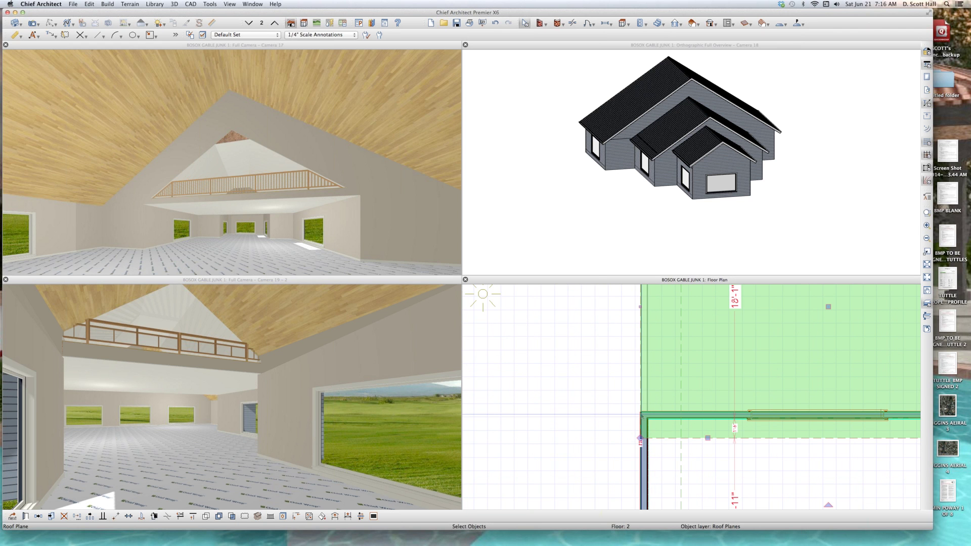
{"action": "left_click_drag", "start_coordinate": [642, 416], "coordinate": [641, 414]}
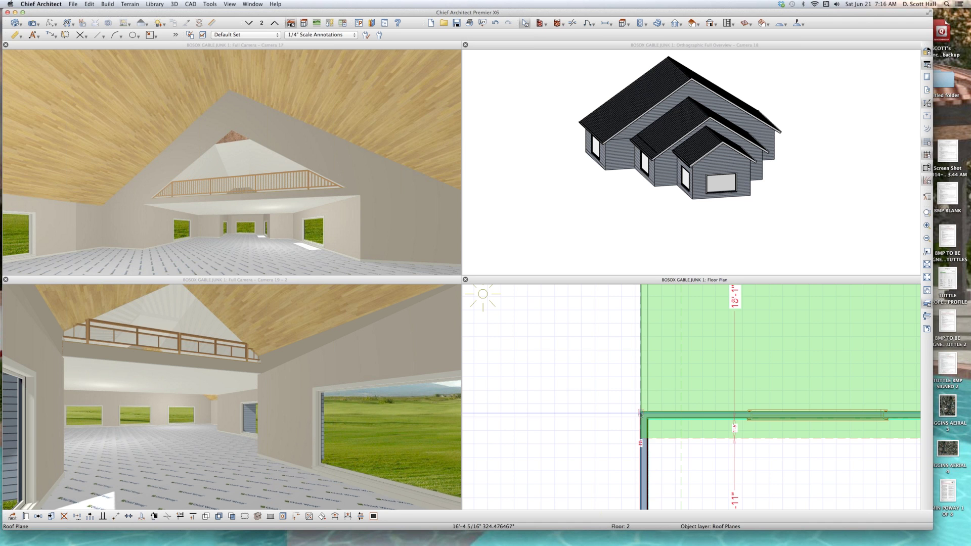
{"action": "key", "text": "Escape"}
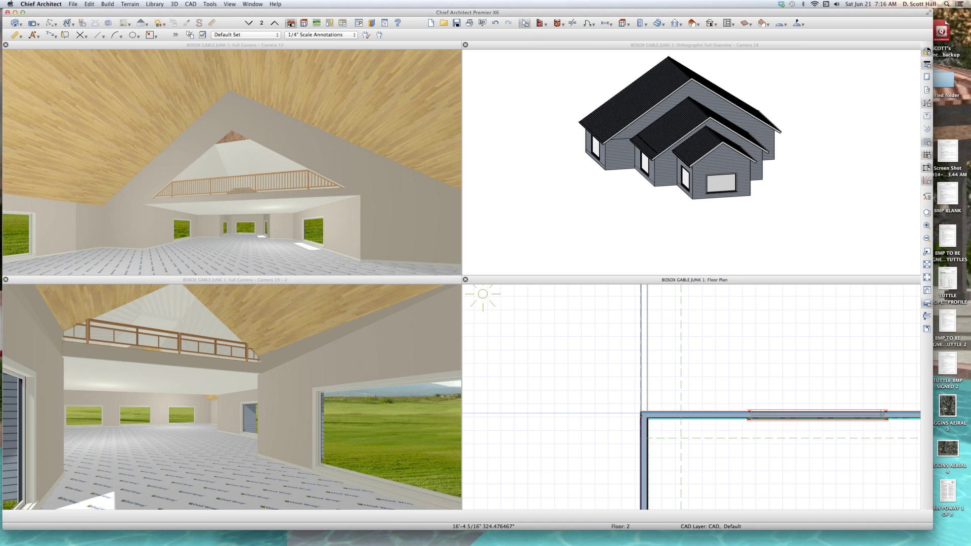
{"action": "left_click", "coordinate": [762, 437]}
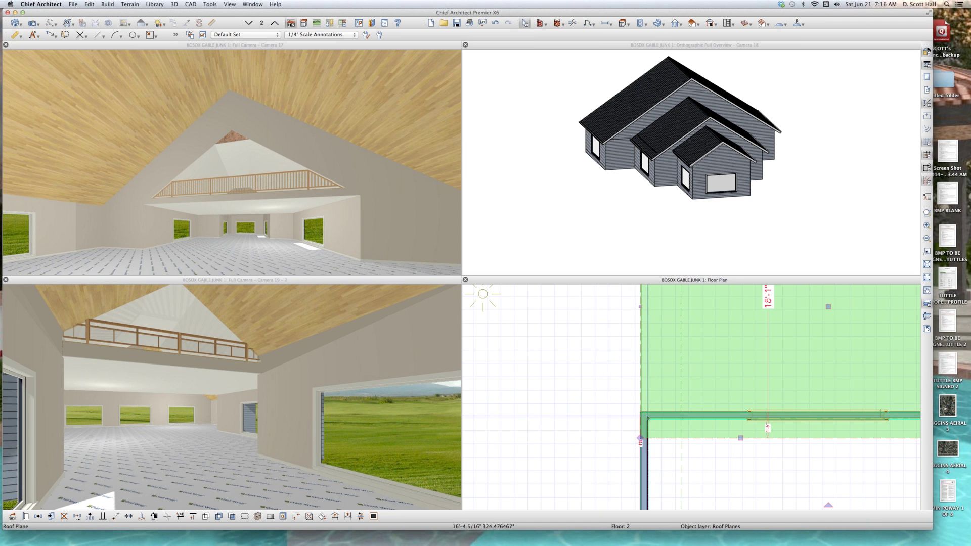
{"action": "mouse_move", "coordinate": [642, 416]}
{"action": "left_mouse_down"}
{"action": "mouse_move", "coordinate": [640, 439]}
{"action": "mouse_move", "coordinate": [643, 417]}
{"action": "left_mouse_up"}
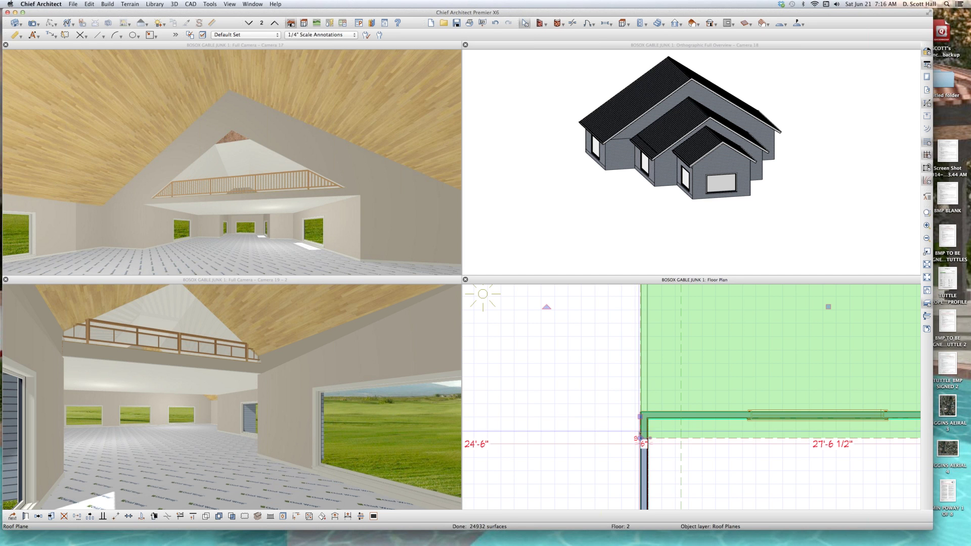
{"action": "scroll", "coordinate": [643, 418], "scroll_direction": "down", "scroll_amount": 2}
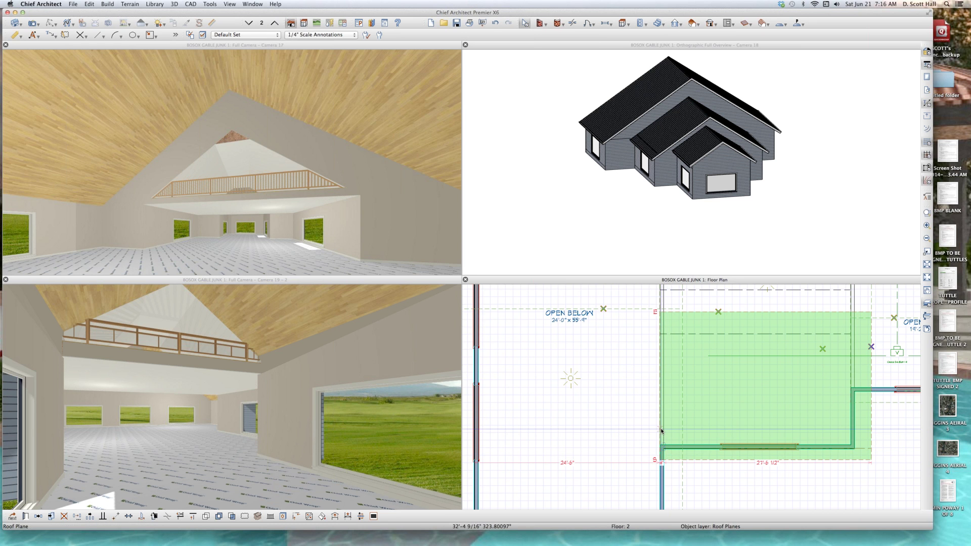
Break the side edge of the middle room's roof plane near the eave and move the new point onto the wall corner.
{"action": "left_click", "coordinate": [658, 445]}
{"action": "key", "text": "3"}
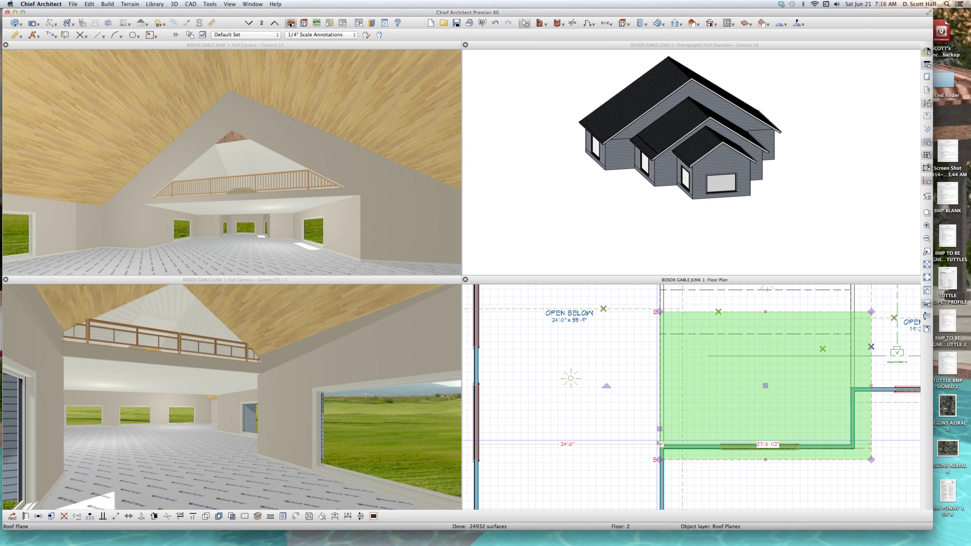
{"action": "left_click", "coordinate": [659, 422]}
{"action": "left_click_drag", "start_coordinate": [660, 437], "coordinate": [663, 449]}
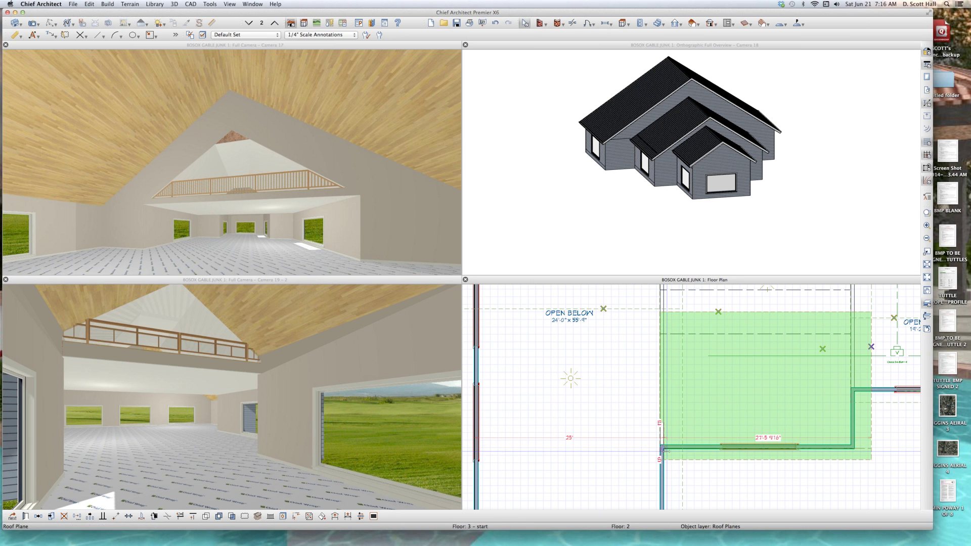
{"action": "scroll", "coordinate": [675, 450], "scroll_direction": "up", "scroll_amount": 2}
{"action": "scroll", "coordinate": [674, 450], "scroll_direction": "up", "scroll_amount": 2}
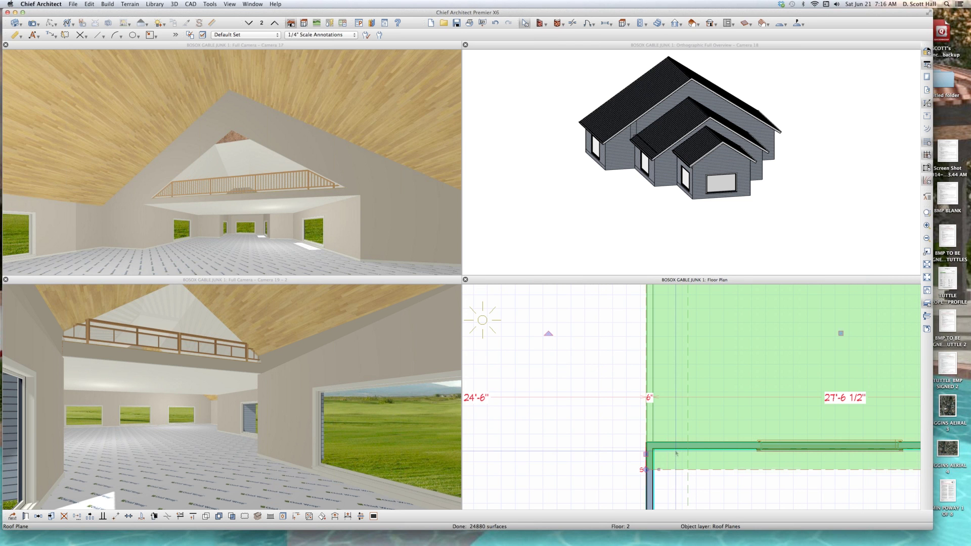
{"action": "scroll", "coordinate": [675, 454], "scroll_direction": "up", "scroll_amount": 2}
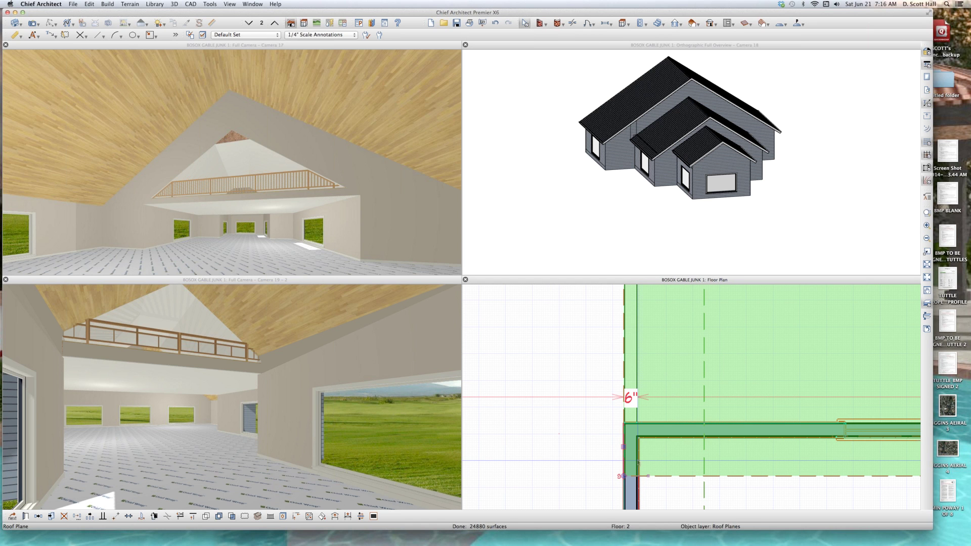
{"action": "scroll", "coordinate": [638, 462], "scroll_direction": "down", "scroll_amount": 1}
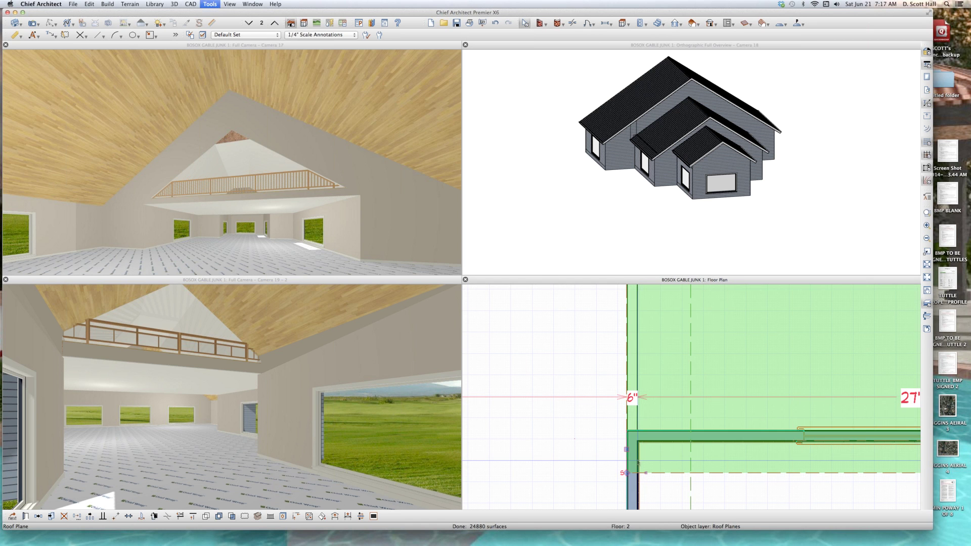
Show floor 3 in the plan view and examine the wall end above the middle room's eave corner.
{"action": "key", "text": "Page_Up"}
{"action": "left_click", "coordinate": [647, 465]}
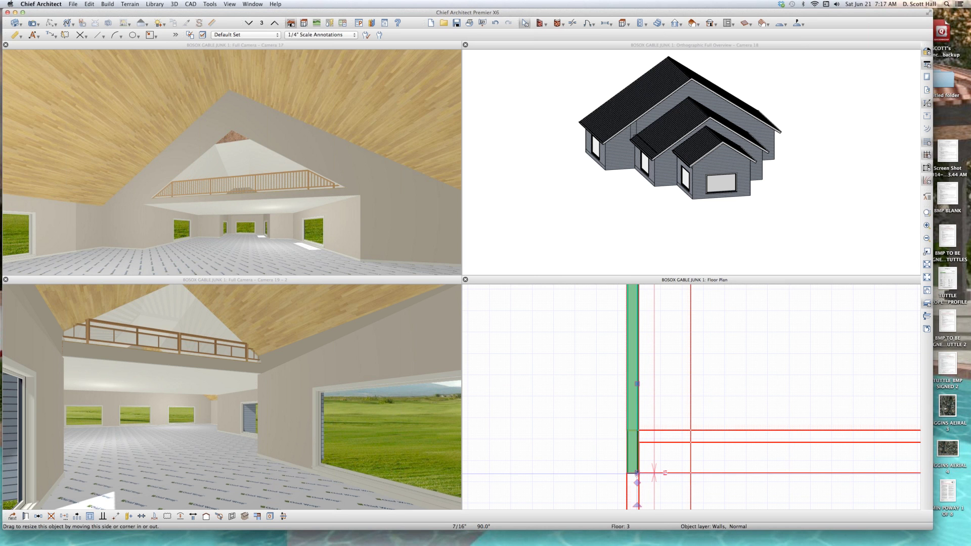
{"action": "scroll", "coordinate": [635, 414], "scroll_direction": "down", "scroll_amount": 3}
{"action": "key", "text": "Escape"}
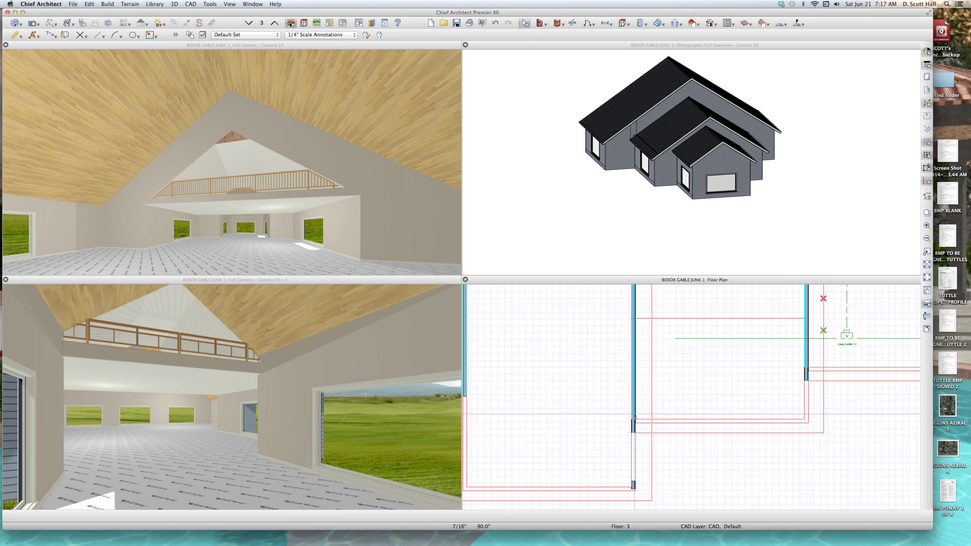
Create an orthographic framing overview and examine the framing where the middle roof's eave meets the large room's gable wall.
{"action": "key", "text": "F9"}
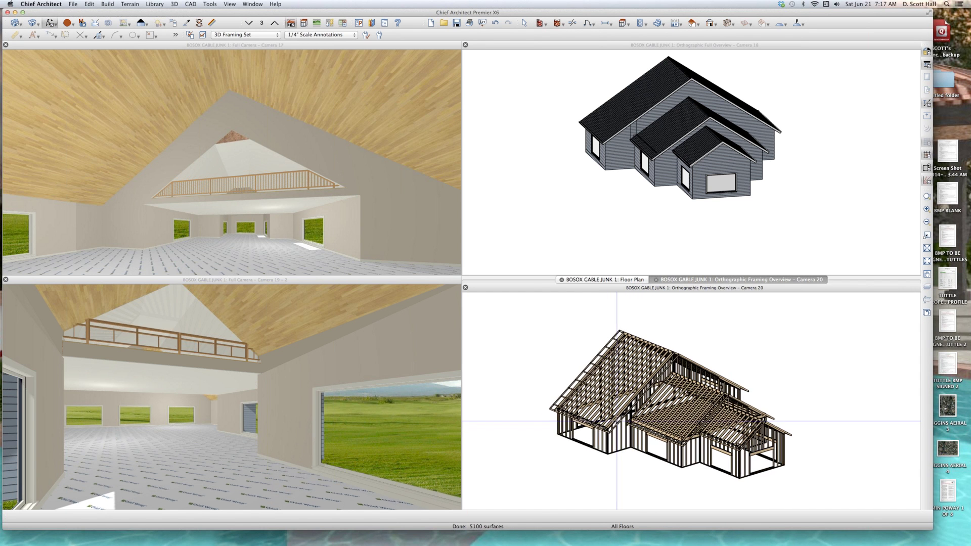
{"action": "scroll", "coordinate": [638, 423], "scroll_direction": "up", "scroll_amount": 5}
{"action": "scroll", "coordinate": [636, 419], "scroll_direction": "up", "scroll_amount": 5}
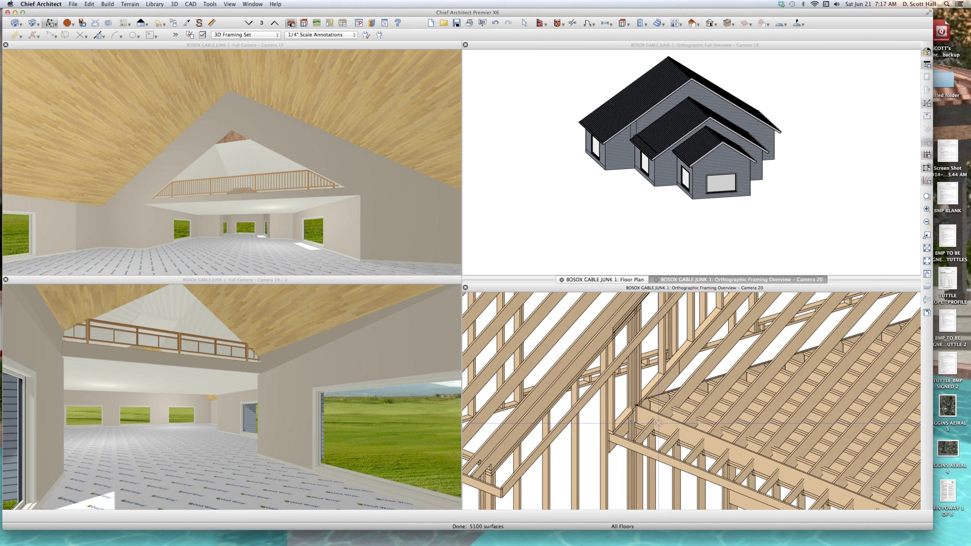
{"action": "scroll", "coordinate": [638, 419], "scroll_direction": "up", "scroll_amount": 4}
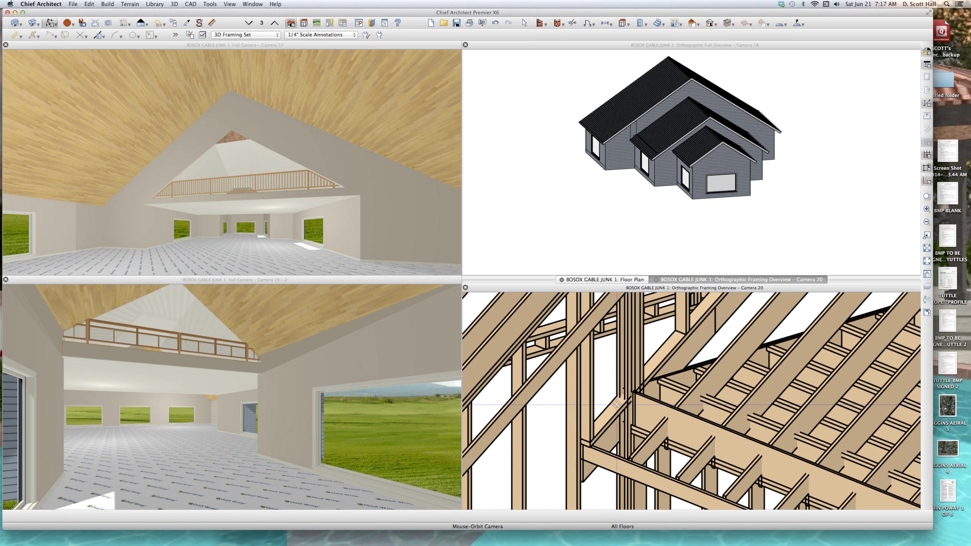
{"action": "scroll", "coordinate": [649, 388], "scroll_direction": "up", "scroll_amount": 3}
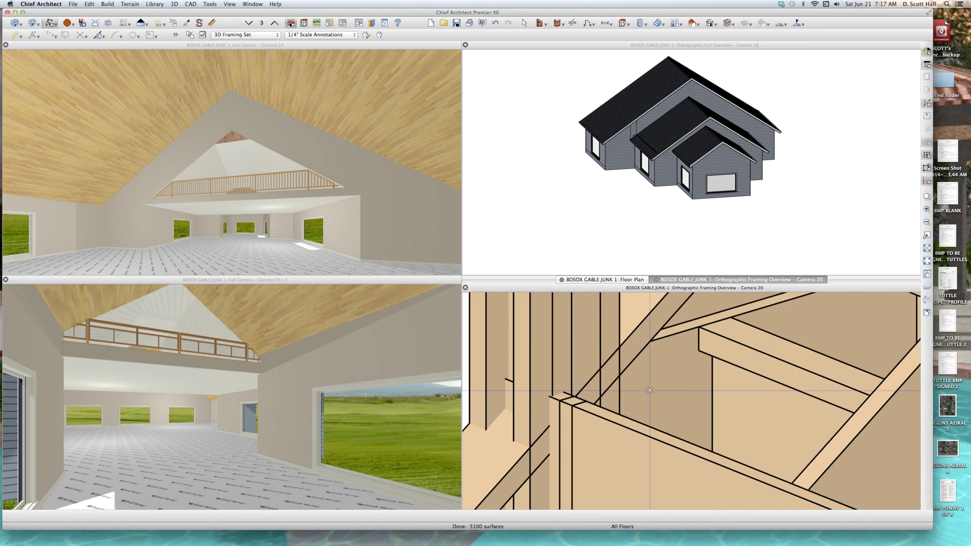
{"action": "scroll", "coordinate": [649, 394], "scroll_direction": "down", "scroll_amount": 5}
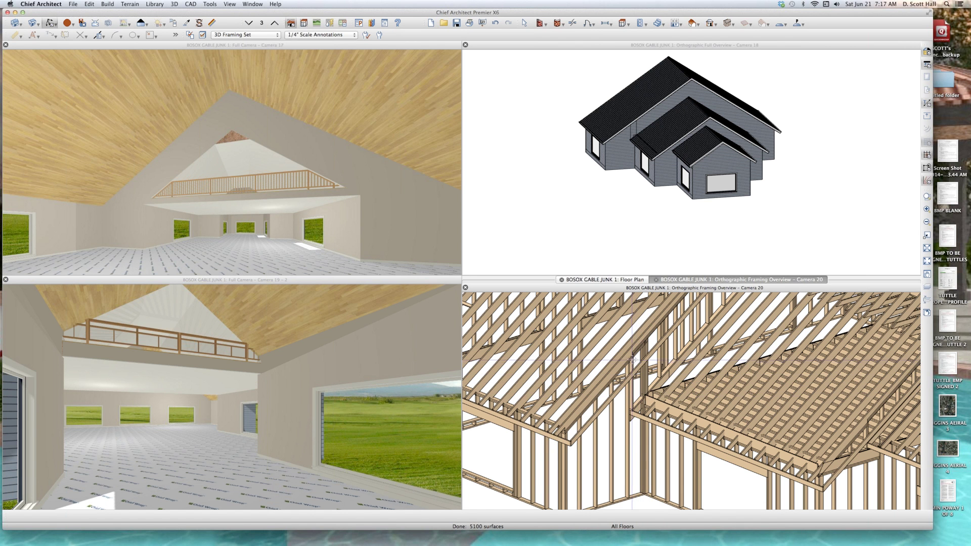
{"action": "scroll", "coordinate": [634, 367], "scroll_direction": "up", "scroll_amount": 2}
{"action": "scroll", "coordinate": [633, 369], "scroll_direction": "up", "scroll_amount": 2}
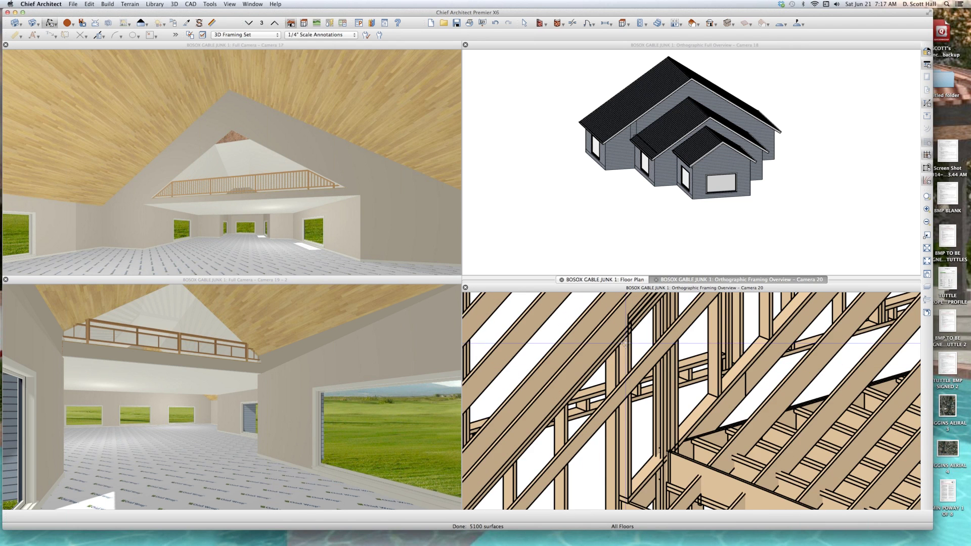
{"action": "scroll", "coordinate": [632, 469], "scroll_direction": "down", "scroll_amount": 2}
{"action": "scroll", "coordinate": [632, 468], "scroll_direction": "down", "scroll_amount": 3}
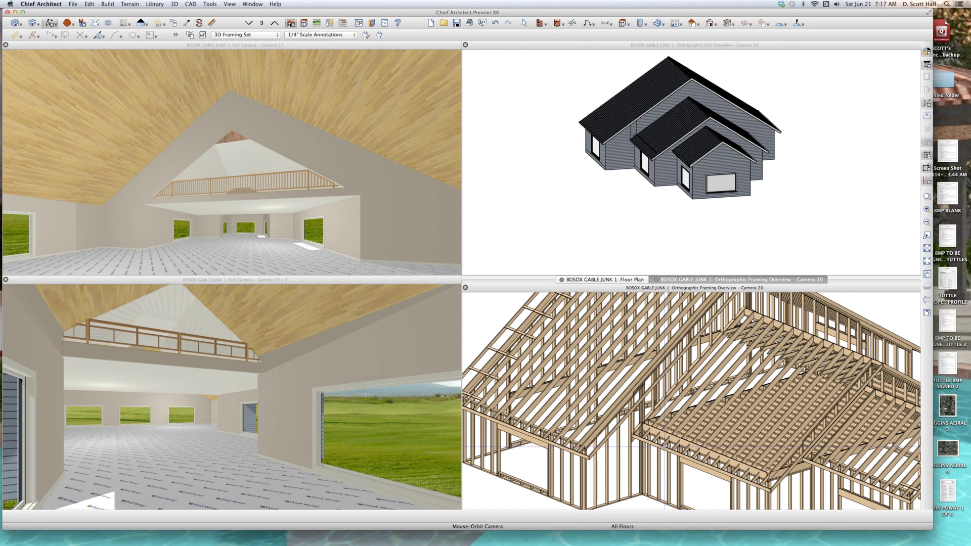
Examine the exterior overview from the gable front, around the middle roof's eave against the large gable wall.
{"action": "left_click", "coordinate": [620, 121]}
{"action": "scroll", "coordinate": [627, 129], "scroll_direction": "up", "scroll_amount": 5}
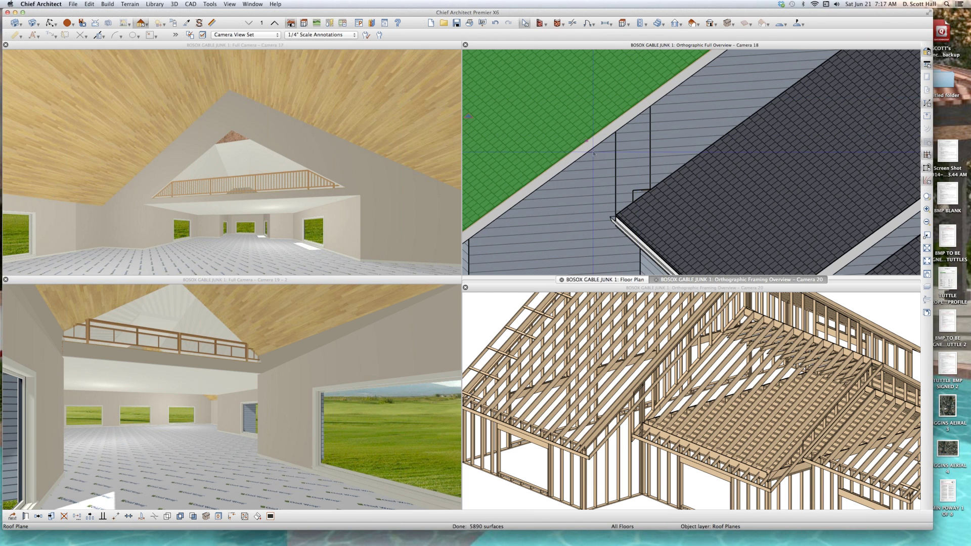
{"action": "scroll", "coordinate": [593, 152], "scroll_direction": "down", "scroll_amount": 5}
{"action": "left_click", "coordinate": [681, 167]}
{"action": "key", "text": "space"}
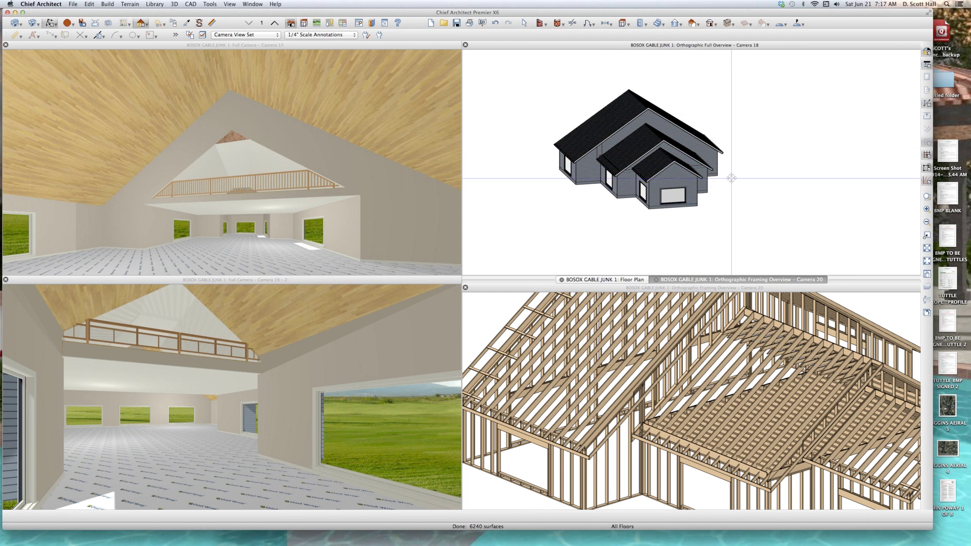
{"action": "left_click_drag", "start_coordinate": [731, 178], "coordinate": [702, 138]}
{"action": "scroll", "coordinate": [683, 147], "scroll_direction": "up", "scroll_amount": 3}
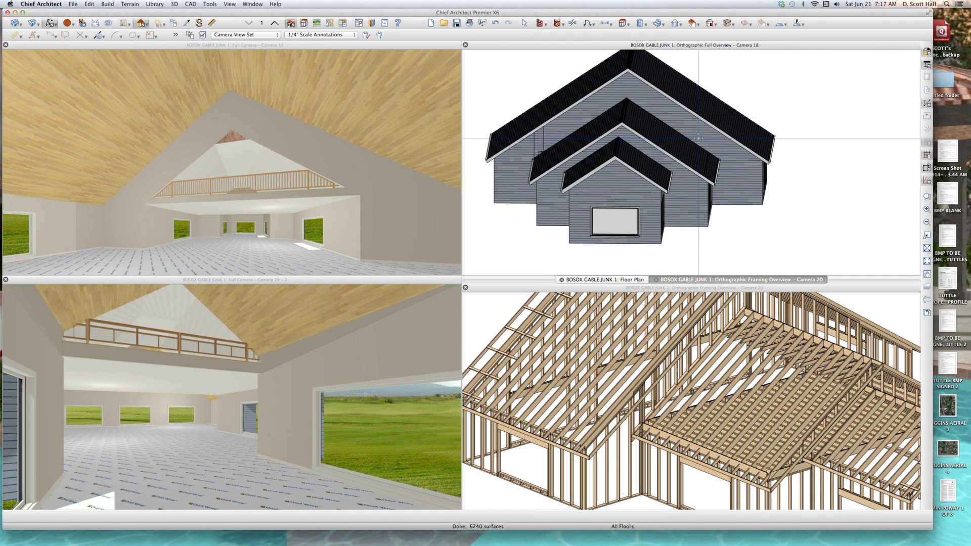
{"action": "scroll", "coordinate": [516, 130], "scroll_direction": "up", "scroll_amount": 3}
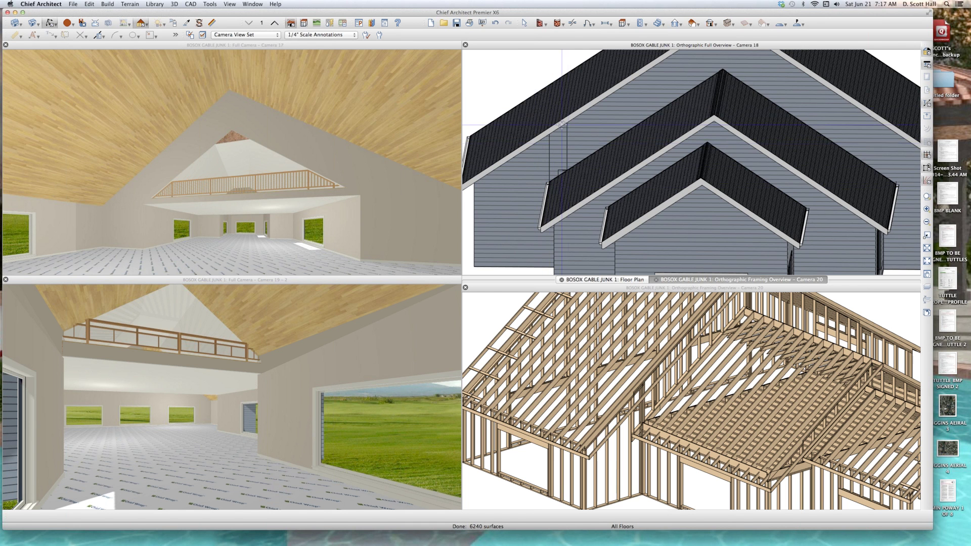
{"action": "scroll", "coordinate": [560, 125], "scroll_direction": "down", "scroll_amount": 1}
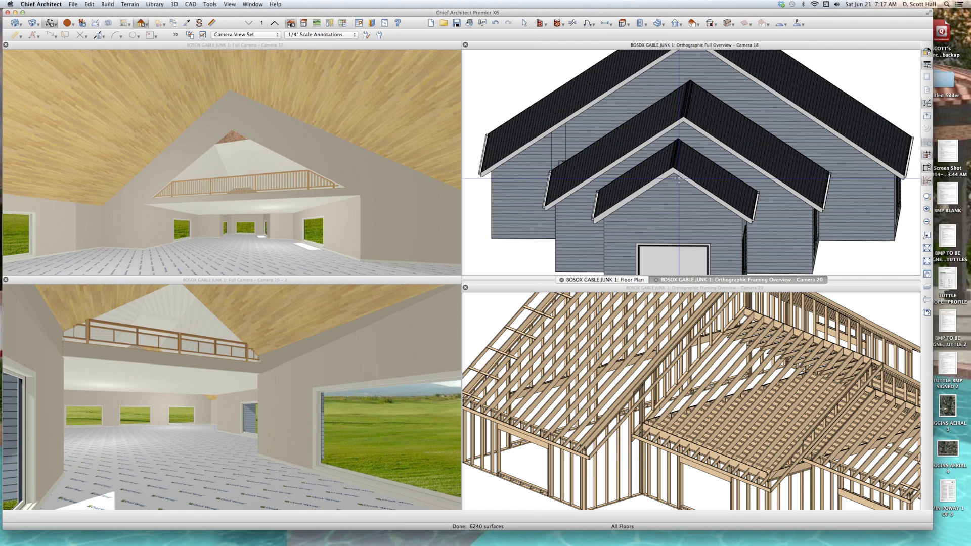
Orbit the framing overview to the opposite side and examine where the middle roof's eave meets the large gable framing.
{"action": "left_click", "coordinate": [809, 415]}
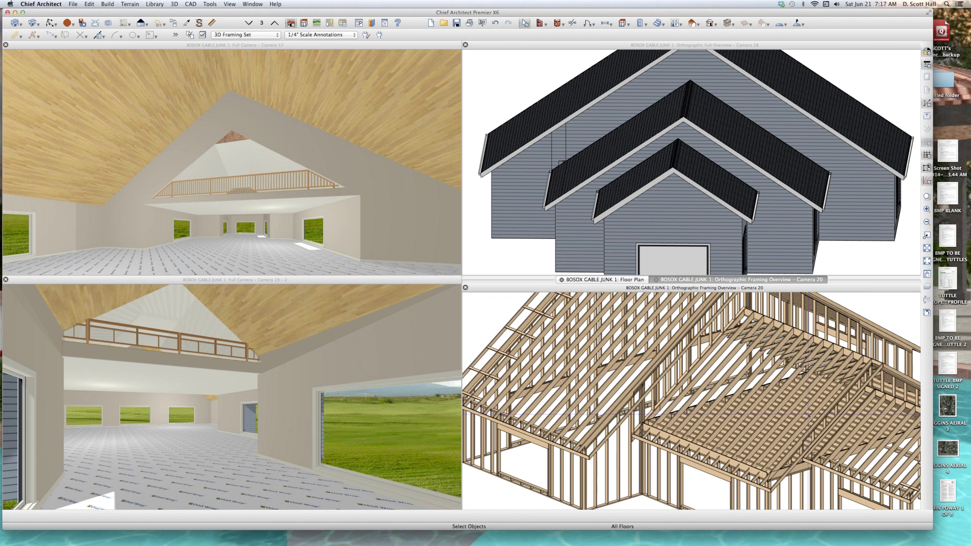
{"action": "key", "text": "o"}
{"action": "left_click_drag", "start_coordinate": [854, 415], "coordinate": [781, 408]}
{"action": "scroll", "coordinate": [697, 404], "scroll_direction": "down", "scroll_amount": 3}
{"action": "left_click_drag", "start_coordinate": [781, 459], "coordinate": [791, 457]}
{"action": "scroll", "coordinate": [790, 458], "scroll_direction": "up", "scroll_amount": 5}
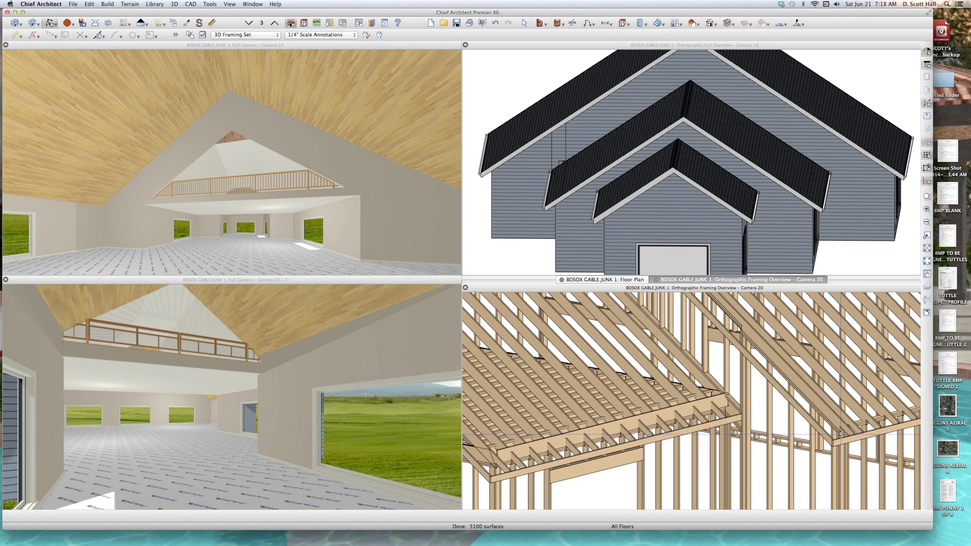
{"action": "scroll", "coordinate": [766, 396], "scroll_direction": "up", "scroll_amount": 3}
{"action": "scroll", "coordinate": [766, 395], "scroll_direction": "up", "scroll_amount": 2}
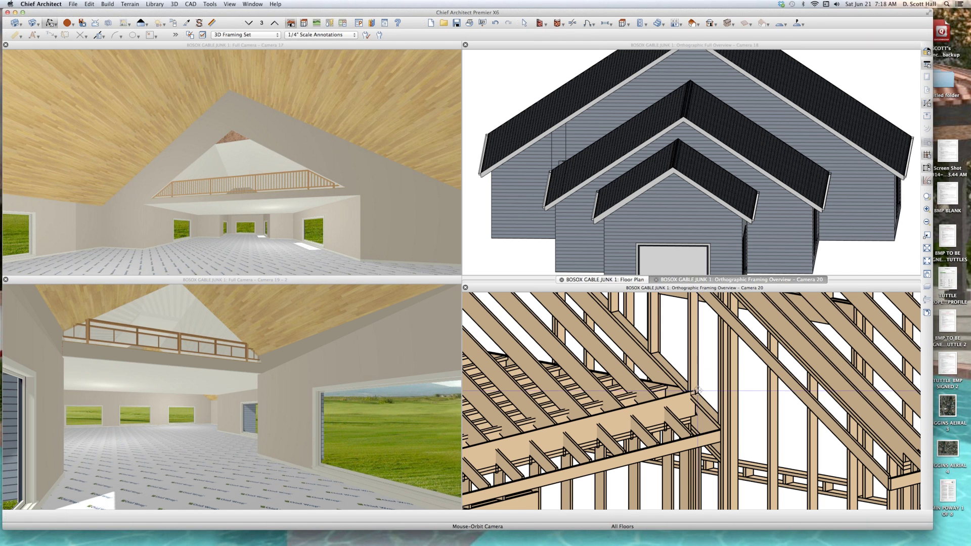
{"action": "scroll", "coordinate": [703, 392], "scroll_direction": "down", "scroll_amount": 5}
{"action": "scroll", "coordinate": [721, 410], "scroll_direction": "down", "scroll_amount": 3}
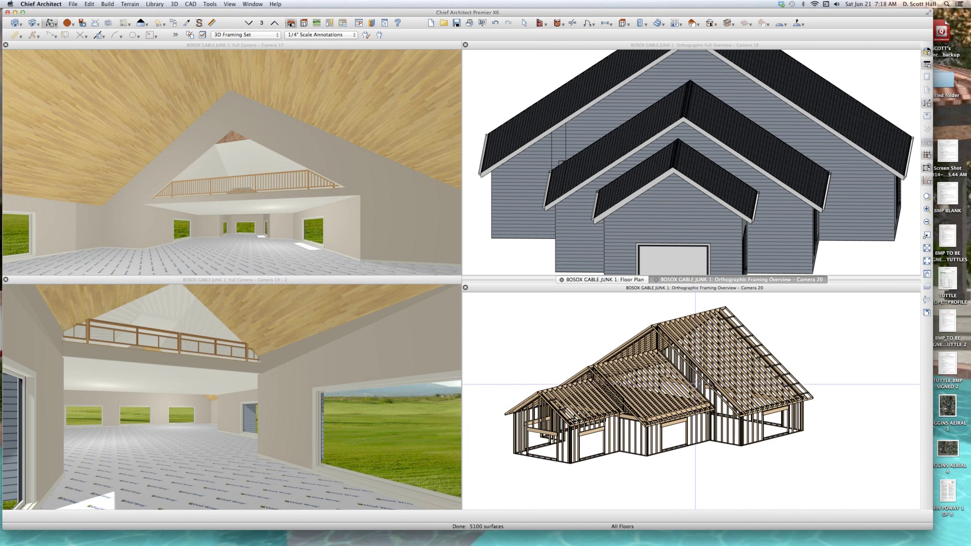
{"action": "left_click_drag", "start_coordinate": [694, 374], "coordinate": [786, 388]}
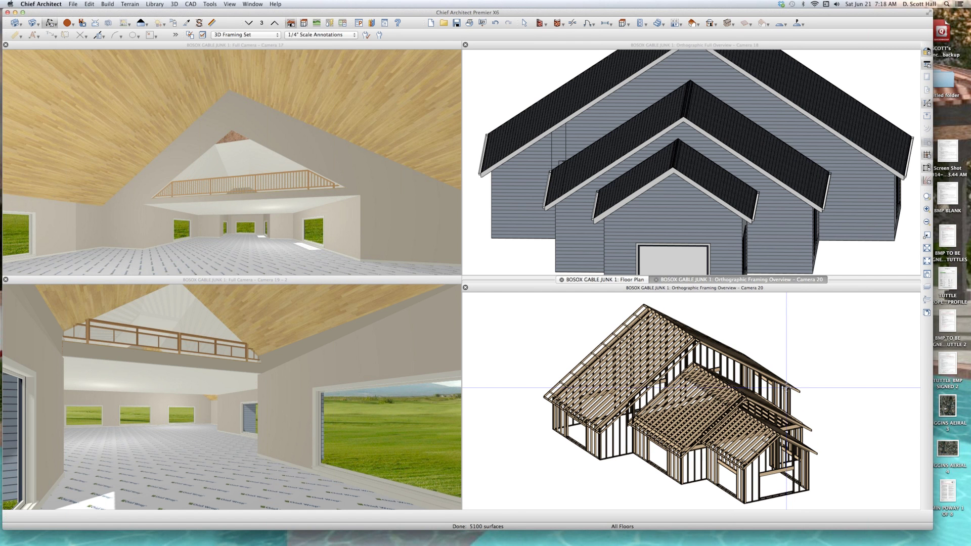
Select the gable wall above the loft and move the break point on its lower sloping edge to the corner of the brown triangle.
{"action": "left_click", "coordinate": [274, 159]}
{"action": "scroll", "coordinate": [260, 134], "scroll_direction": "up", "scroll_amount": 3}
{"action": "key", "text": "Escape"}
{"action": "left_click", "coordinate": [267, 122]}
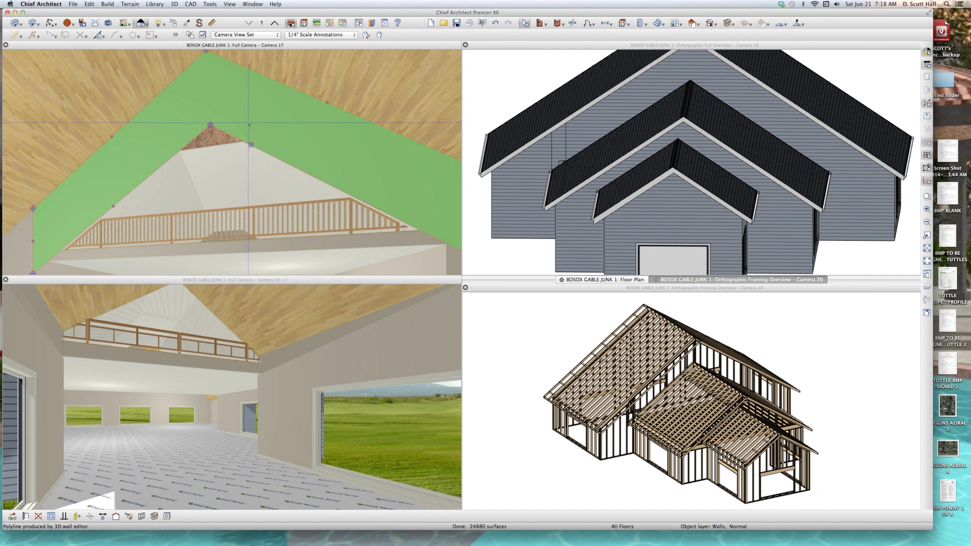
{"action": "scroll", "coordinate": [190, 137], "scroll_direction": "up", "scroll_amount": 3}
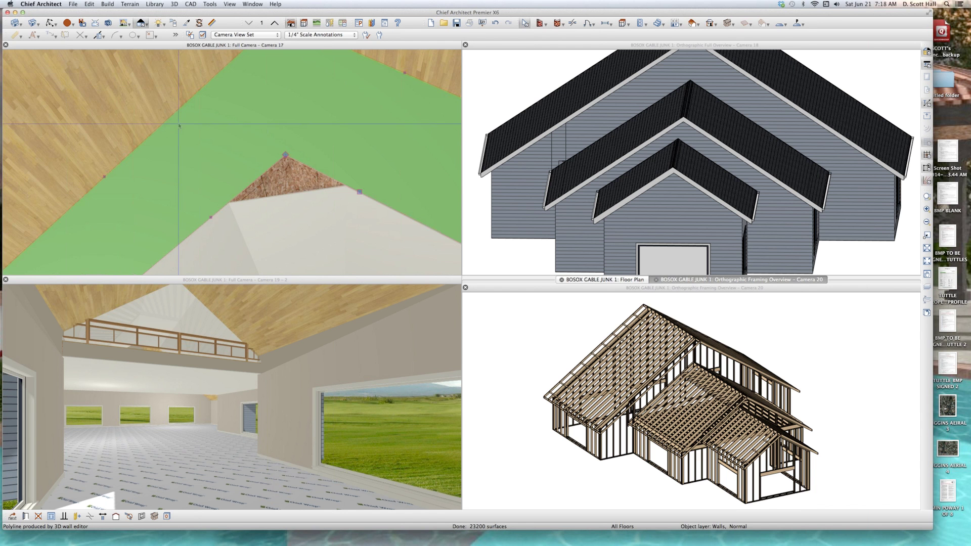
{"action": "left_click", "coordinate": [346, 186]}
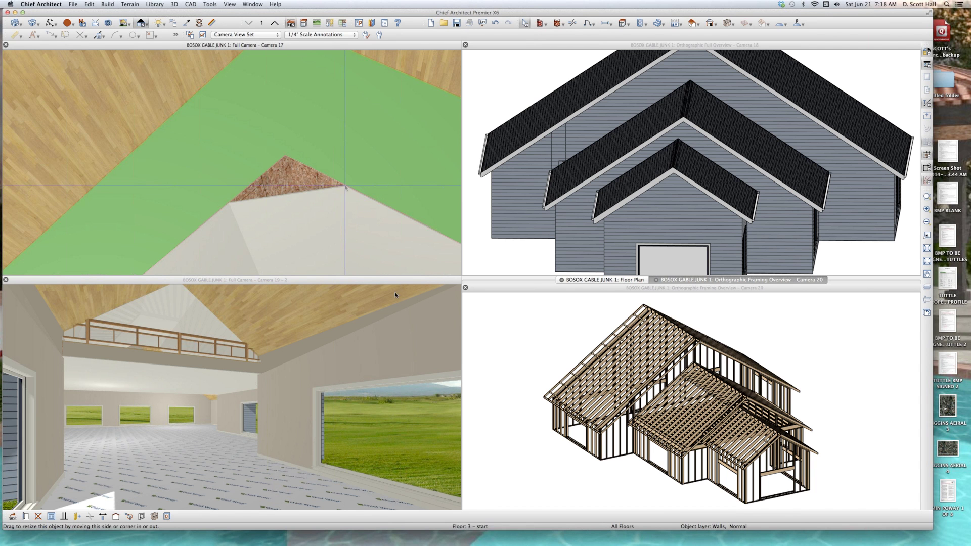
{"action": "left_click", "coordinate": [356, 185]}
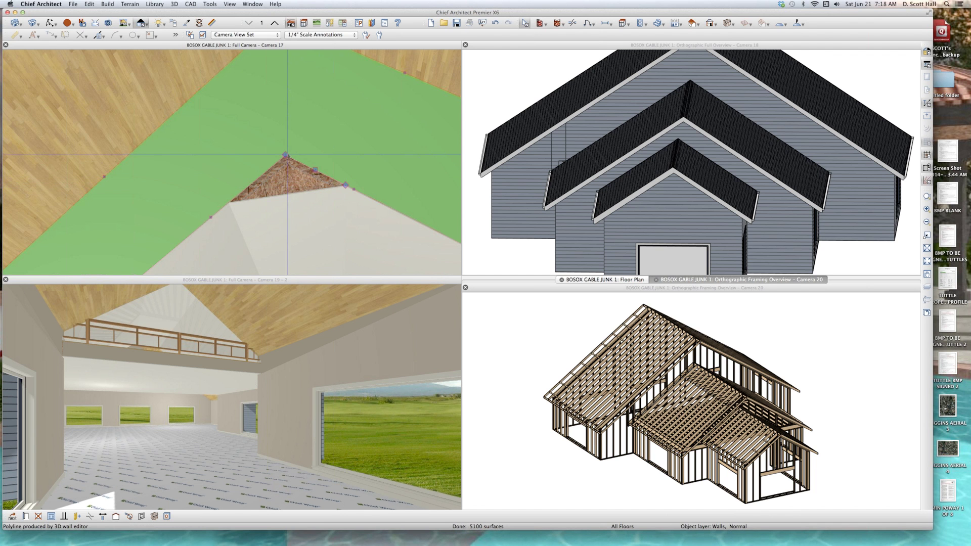
Move the loft gable wall's lower peak point to the brown triangle's far corner to cover the opening, and check it from the large room.
{"action": "left_click_drag", "start_coordinate": [286, 152], "coordinate": [230, 201]}
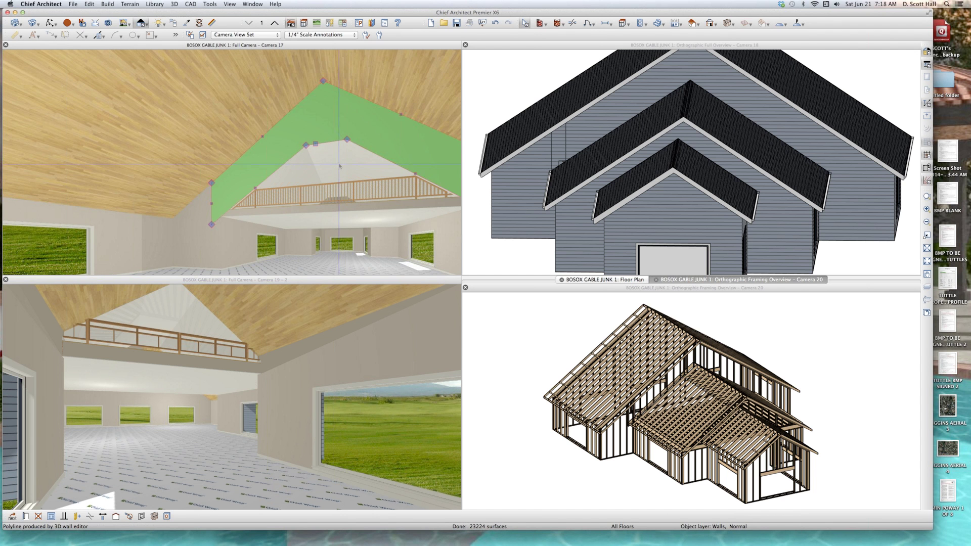
{"action": "key", "text": "Escape"}
{"action": "scroll", "coordinate": [311, 117], "scroll_direction": "down", "scroll_amount": 5}
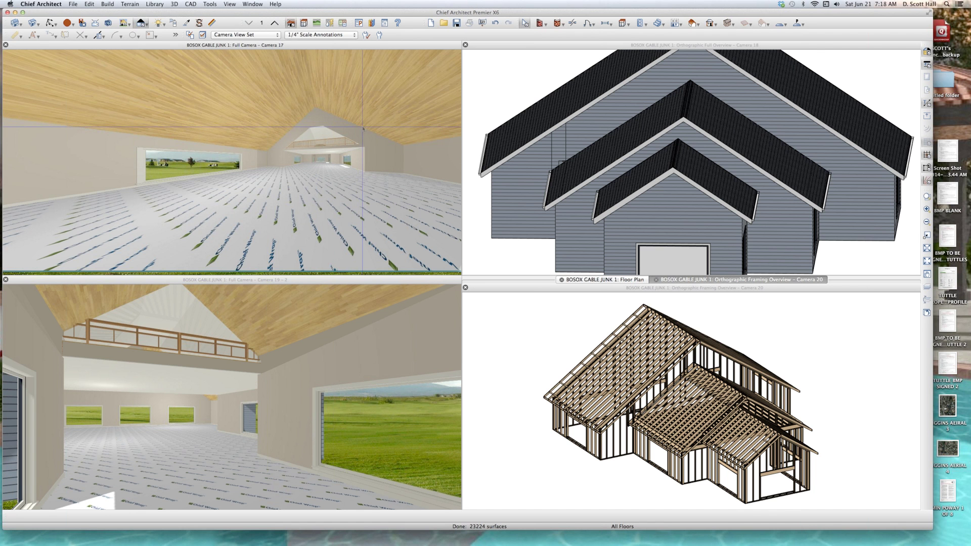
{"action": "scroll", "coordinate": [349, 133], "scroll_direction": "up", "scroll_amount": 4}
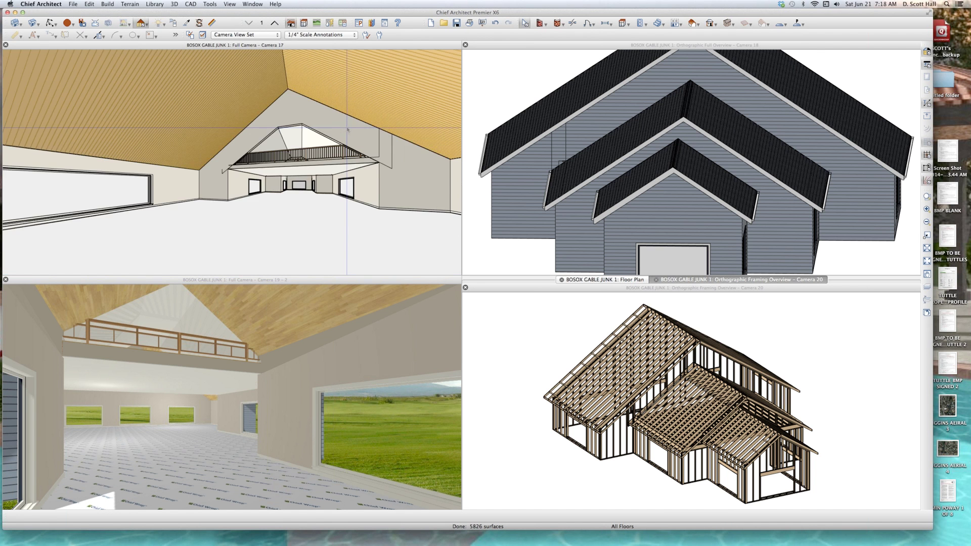
{"action": "scroll", "coordinate": [227, 135], "scroll_direction": "down", "scroll_amount": 5}
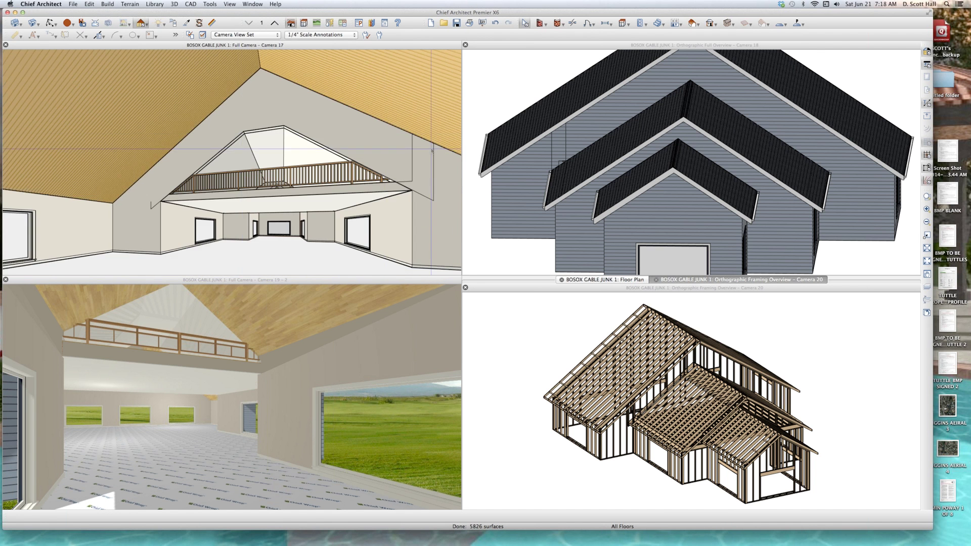
Select the gable wall above the loft and move its outer vertical edge back to the corner where the room walls meet.
{"action": "left_click", "coordinate": [380, 146]}
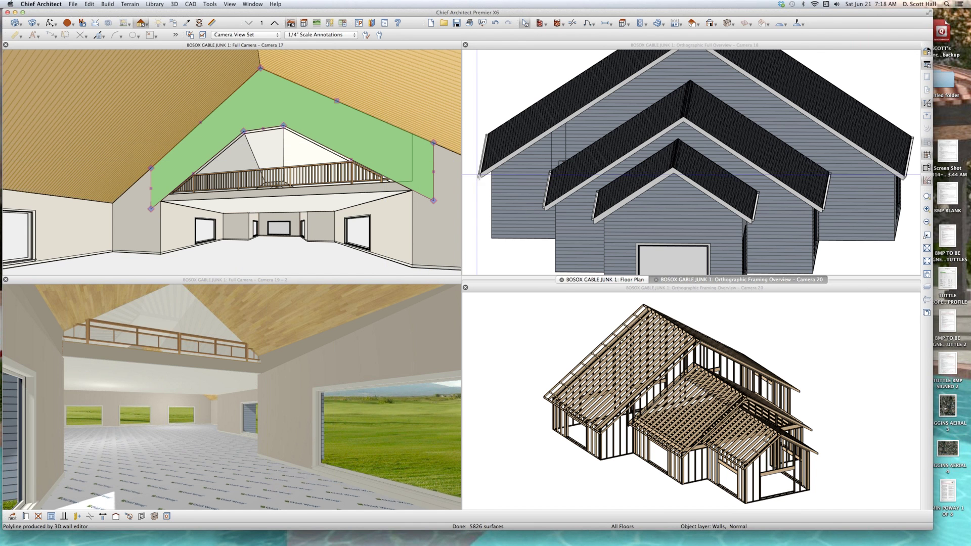
{"action": "left_click_drag", "start_coordinate": [432, 175], "coordinate": [397, 159]}
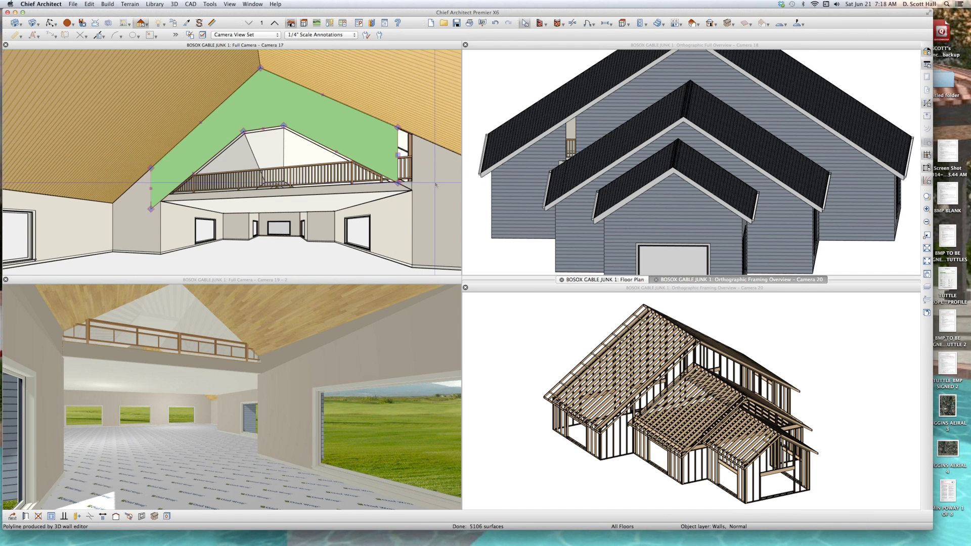
{"action": "left_click_drag", "start_coordinate": [400, 156], "coordinate": [424, 169]}
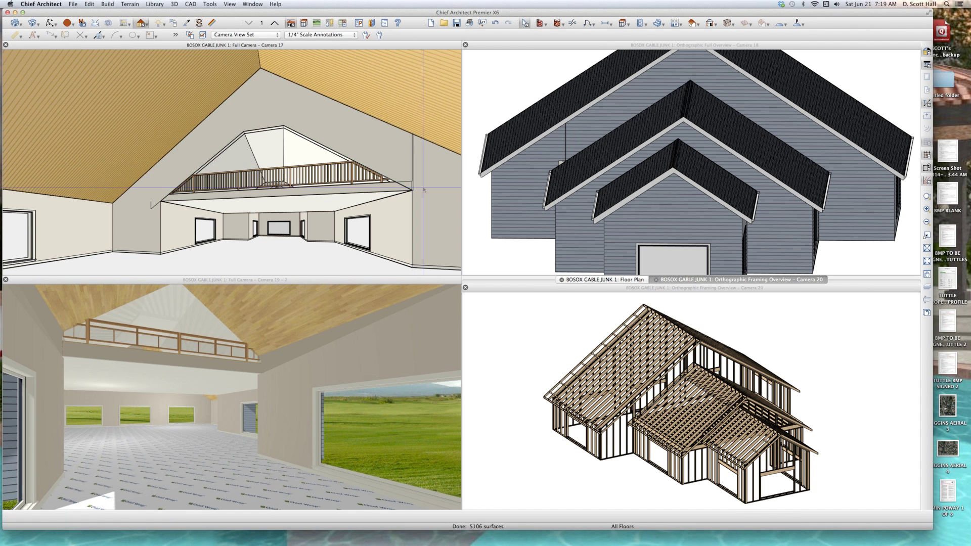
Identify the wall section beside the loft gable wall, then reselect the gable wall and nudge its vertical edge slightly outward at the seam.
{"action": "left_click", "coordinate": [424, 198]}
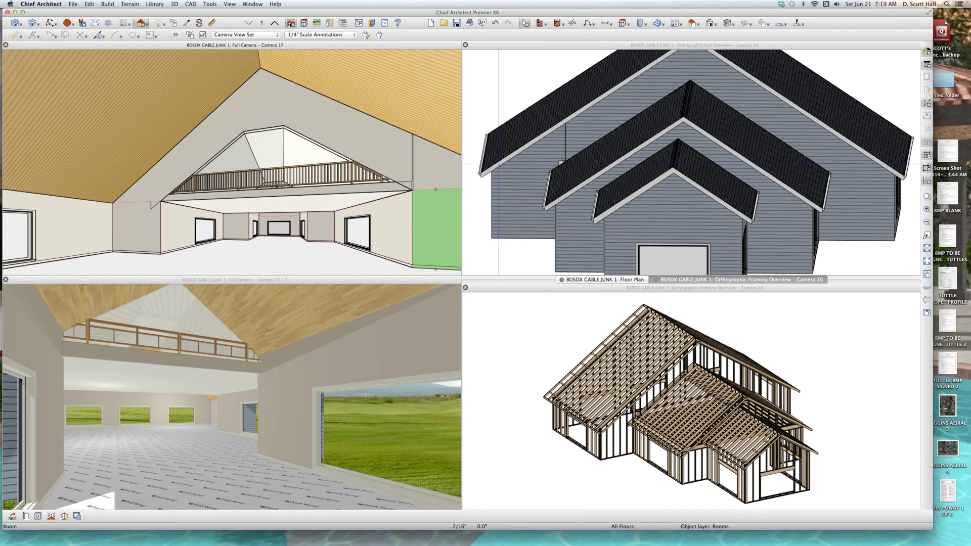
{"action": "left_click", "coordinate": [445, 167]}
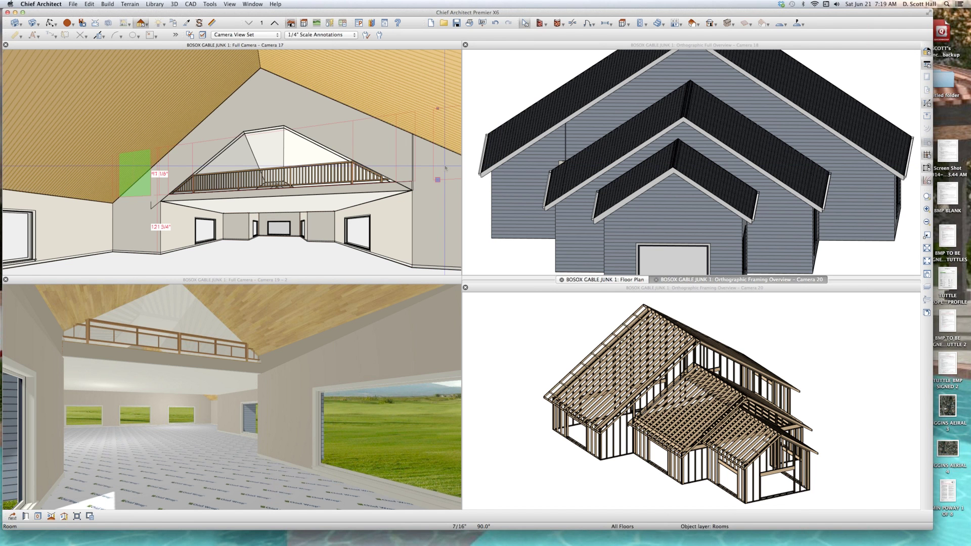
{"action": "left_click", "coordinate": [445, 167]}
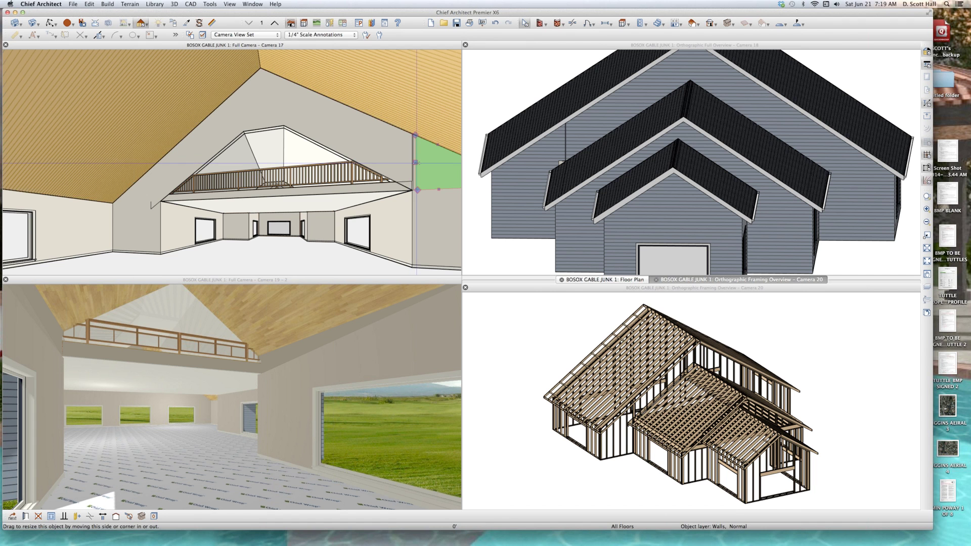
{"action": "left_click", "coordinate": [366, 131]}
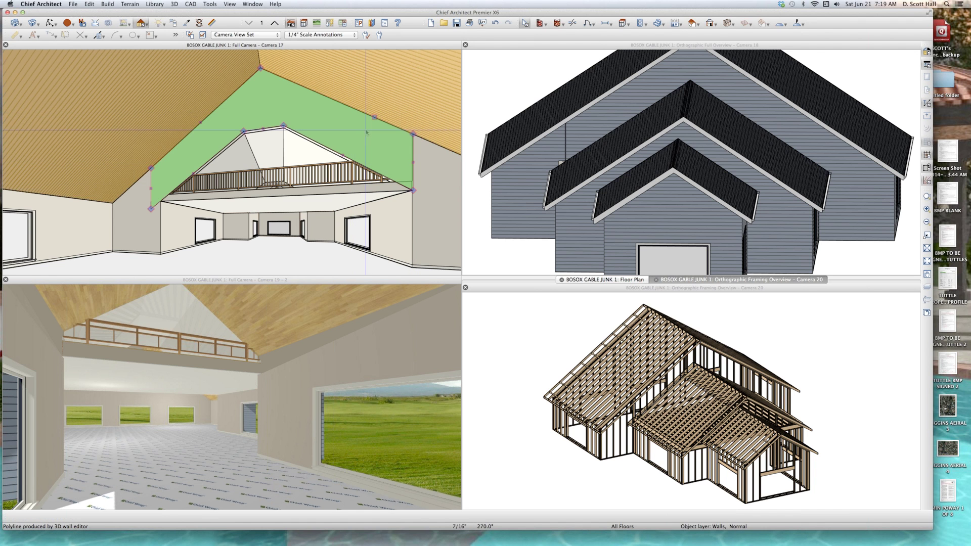
{"action": "scroll", "coordinate": [414, 163], "scroll_direction": "up", "scroll_amount": 3}
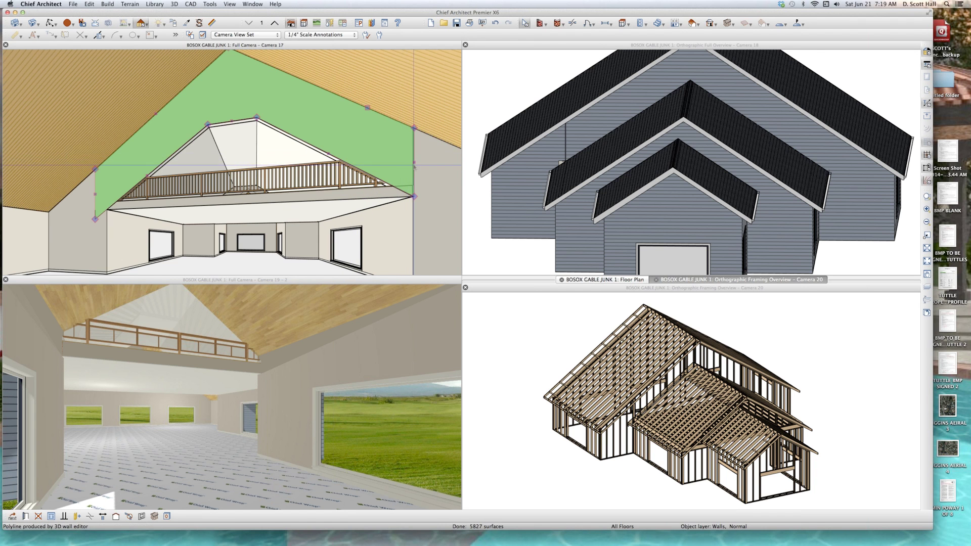
{"action": "left_click_drag", "start_coordinate": [414, 167], "coordinate": [418, 166]}
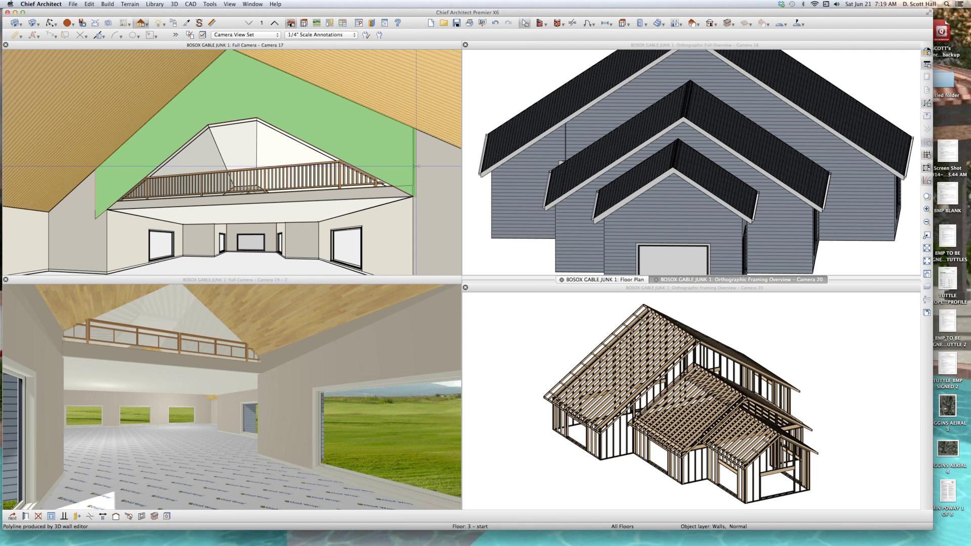
{"action": "scroll", "coordinate": [415, 165], "scroll_direction": "down", "scroll_amount": 3}
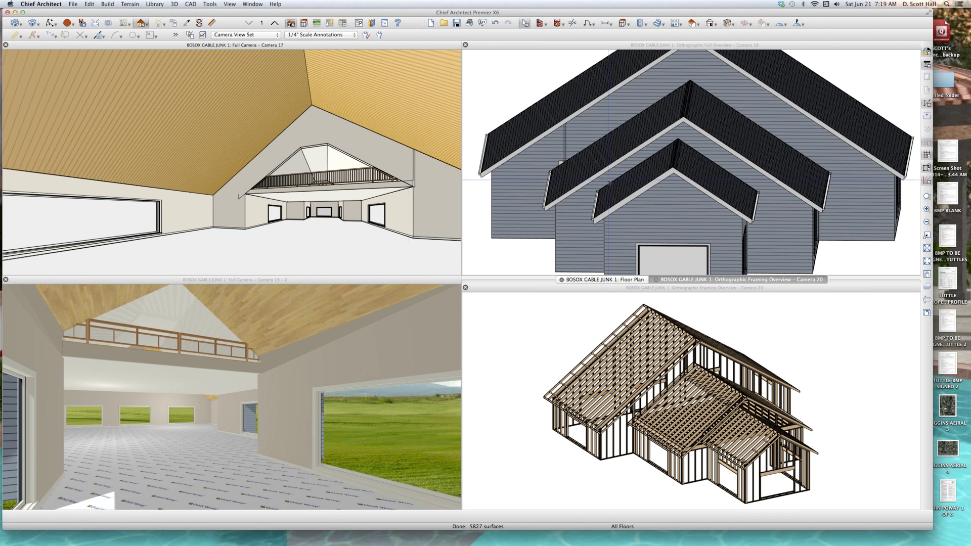
Examine the exterior overview around the vertical seam in the large gable wall above the middle roof's eave.
{"action": "left_click", "coordinate": [673, 147]}
{"action": "scroll", "coordinate": [822, 119], "scroll_direction": "up", "scroll_amount": 3}
{"action": "scroll", "coordinate": [823, 119], "scroll_direction": "down", "scroll_amount": 8}
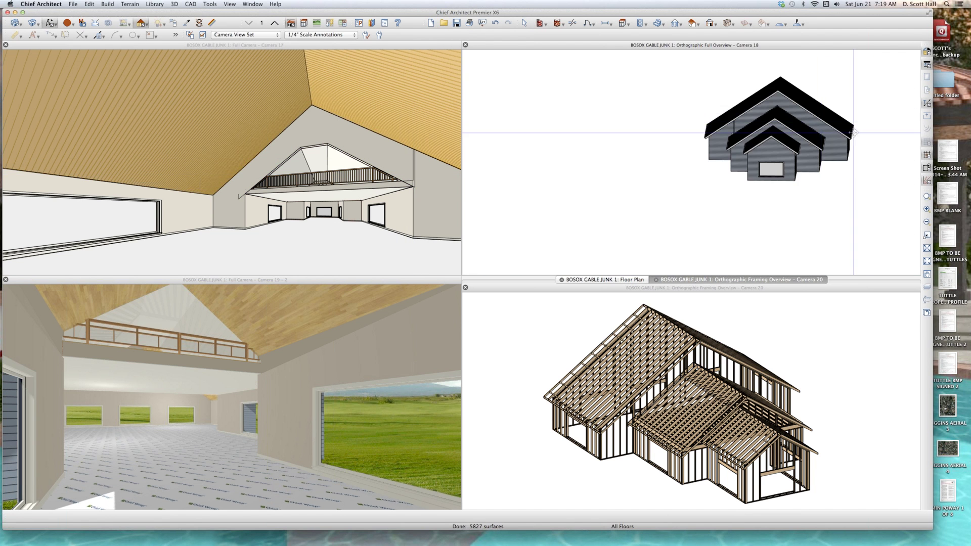
{"action": "scroll", "coordinate": [843, 128], "scroll_direction": "up", "scroll_amount": 1}
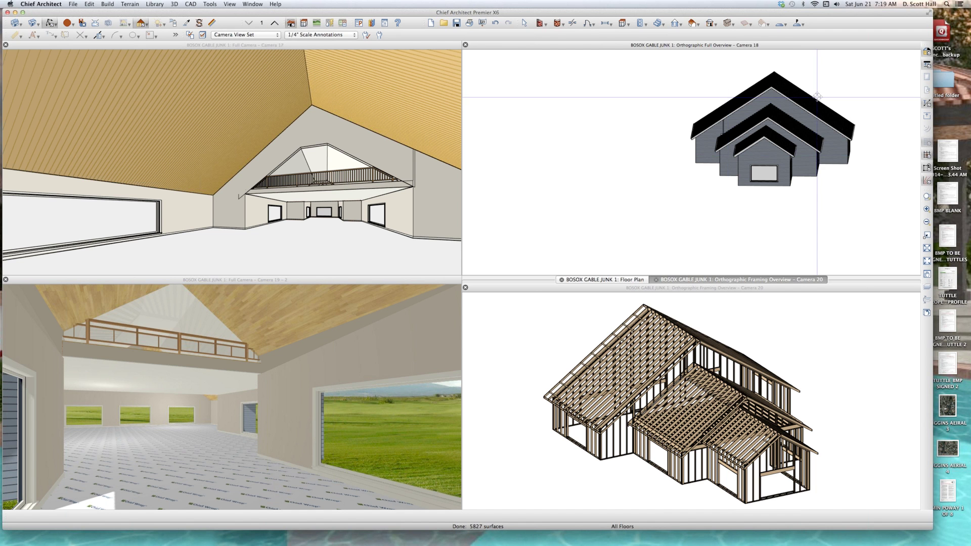
{"action": "scroll", "coordinate": [817, 111], "scroll_direction": "up", "scroll_amount": 2}
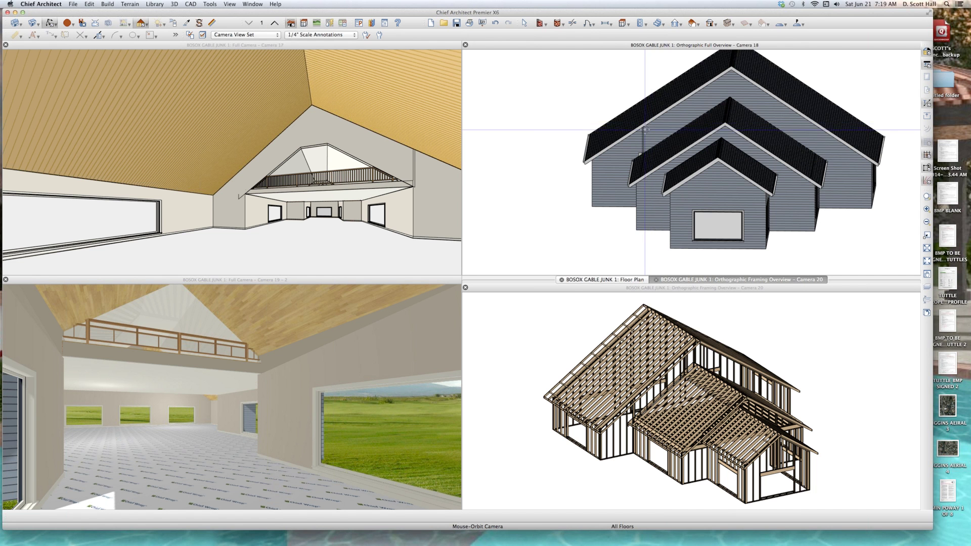
{"action": "scroll", "coordinate": [645, 129], "scroll_direction": "up", "scroll_amount": 3}
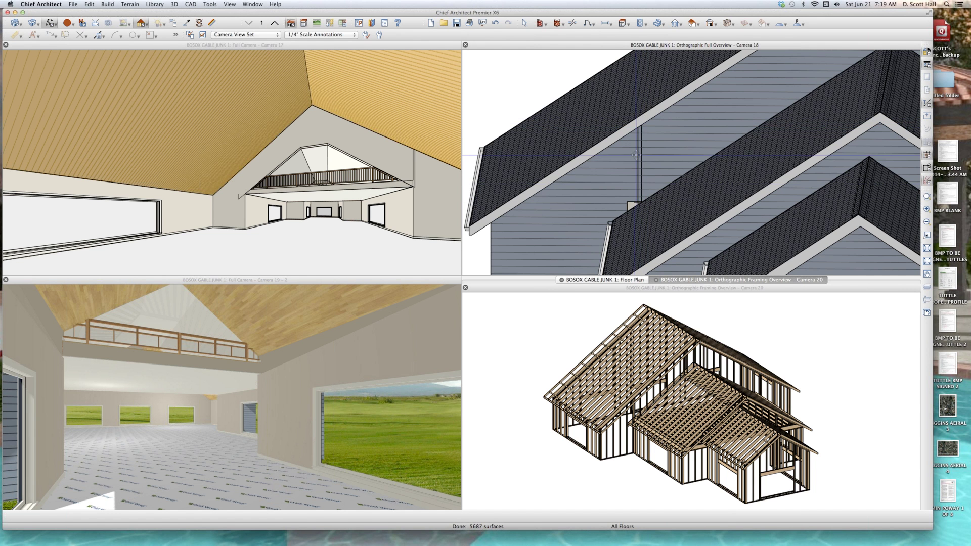
{"action": "scroll", "coordinate": [636, 154], "scroll_direction": "down", "scroll_amount": 3}
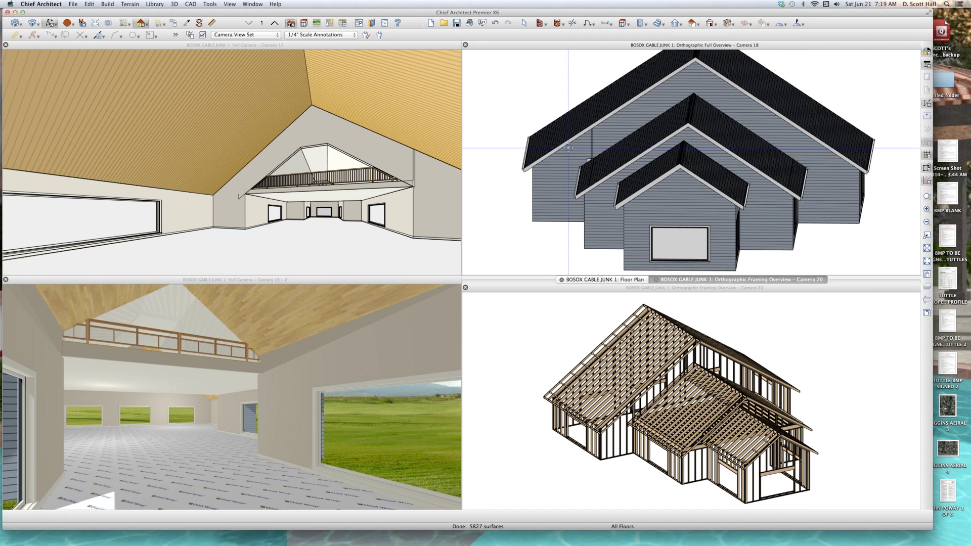
Close the interior camera and framing overview views and tile the floor plan beside the exterior overview.
{"action": "left_click", "coordinate": [278, 190]}
{"action": "key", "text": "super+w"}
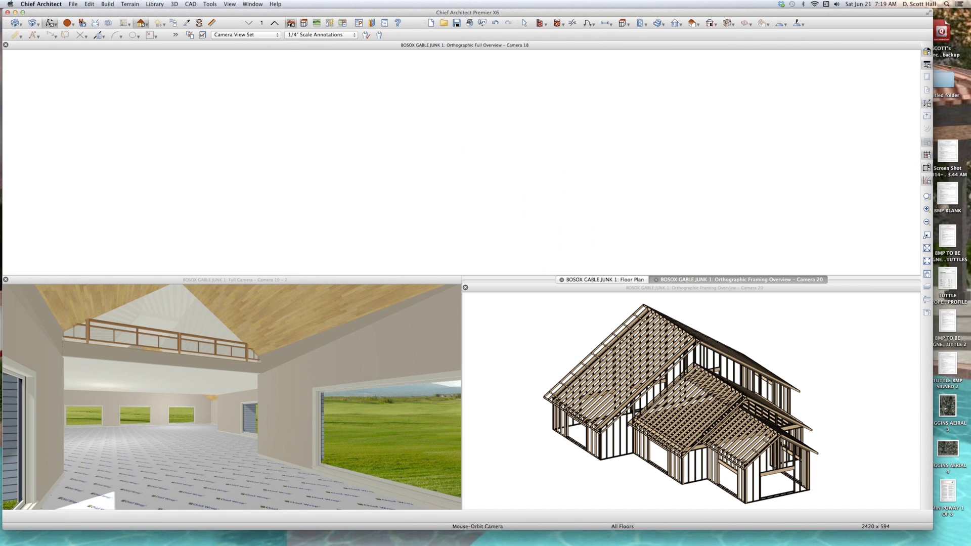
{"action": "key", "text": "super+w"}
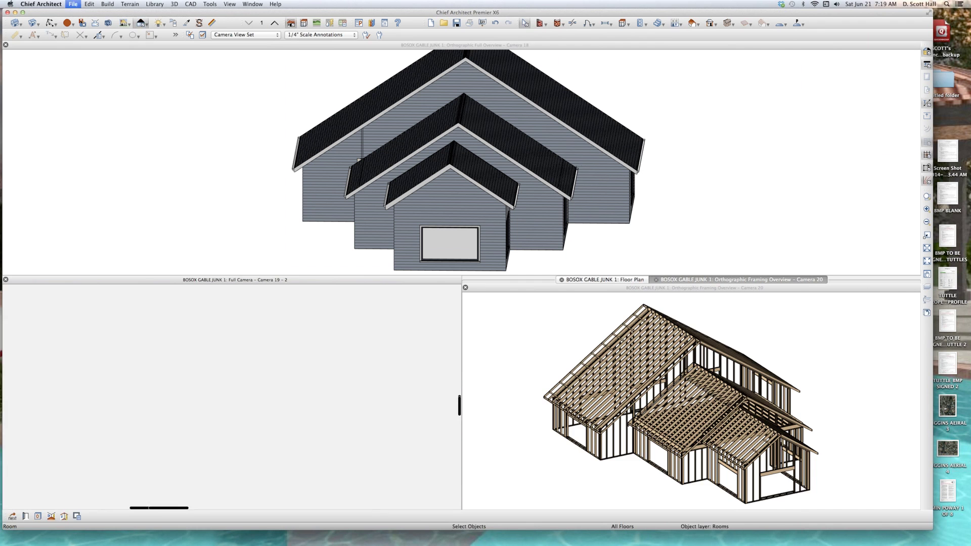
{"action": "key", "text": "super+w"}
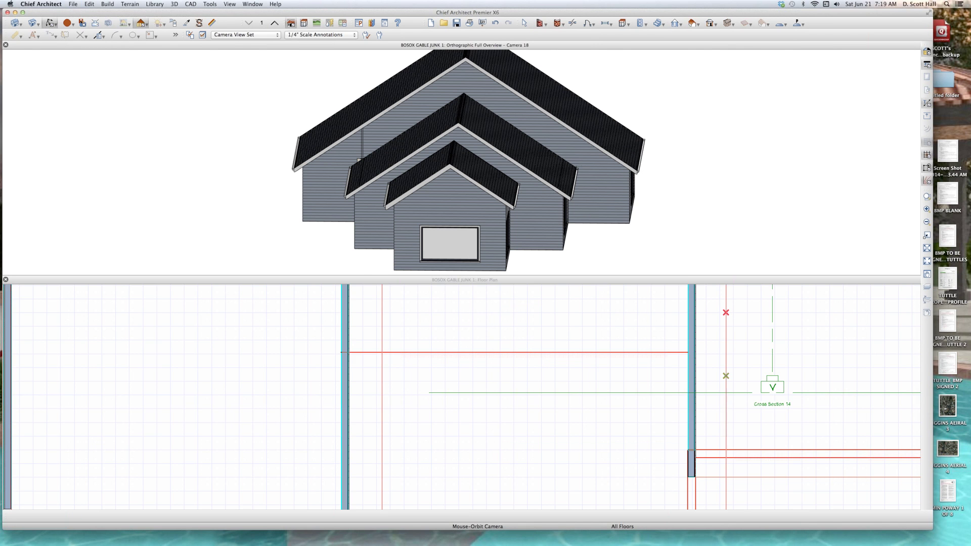
{"action": "key", "text": "F7"}
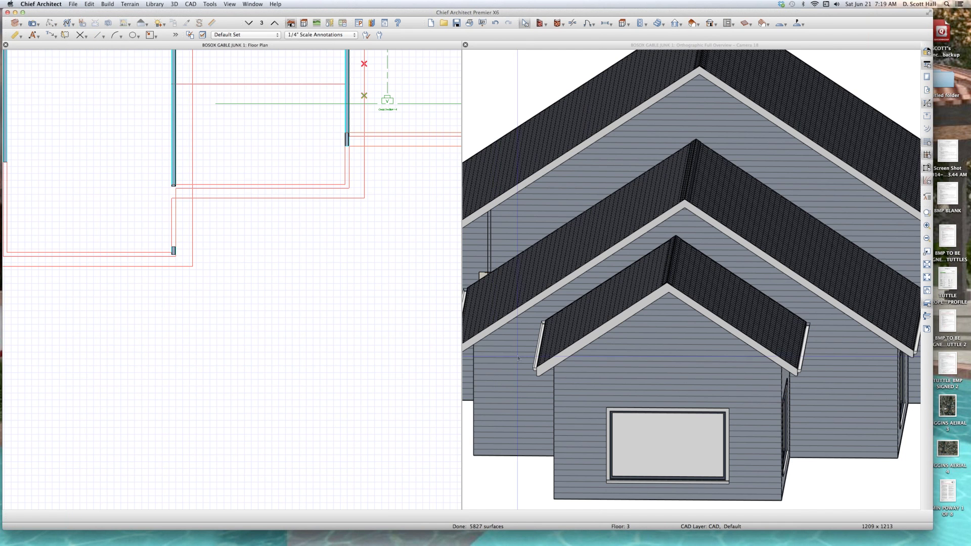
Select the gable wall between the large and middle rooms on floor 3 and extend its end to the middle roof's eave line.
{"action": "scroll", "coordinate": [321, 344], "scroll_direction": "down", "scroll_amount": 3}
{"action": "scroll", "coordinate": [321, 342], "scroll_direction": "down", "scroll_amount": 2}
{"action": "scroll", "coordinate": [285, 221], "scroll_direction": "up", "scroll_amount": 3}
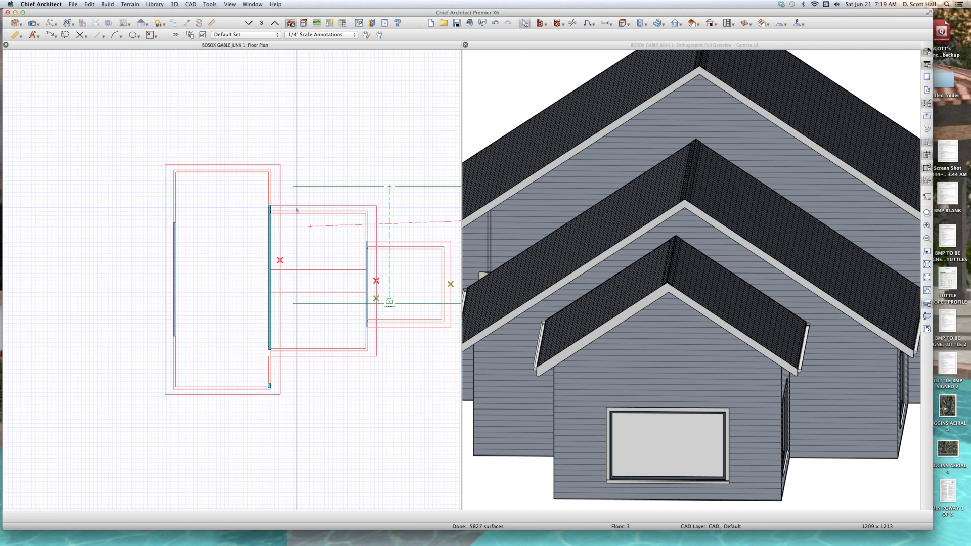
{"action": "left_click", "coordinate": [260, 228]}
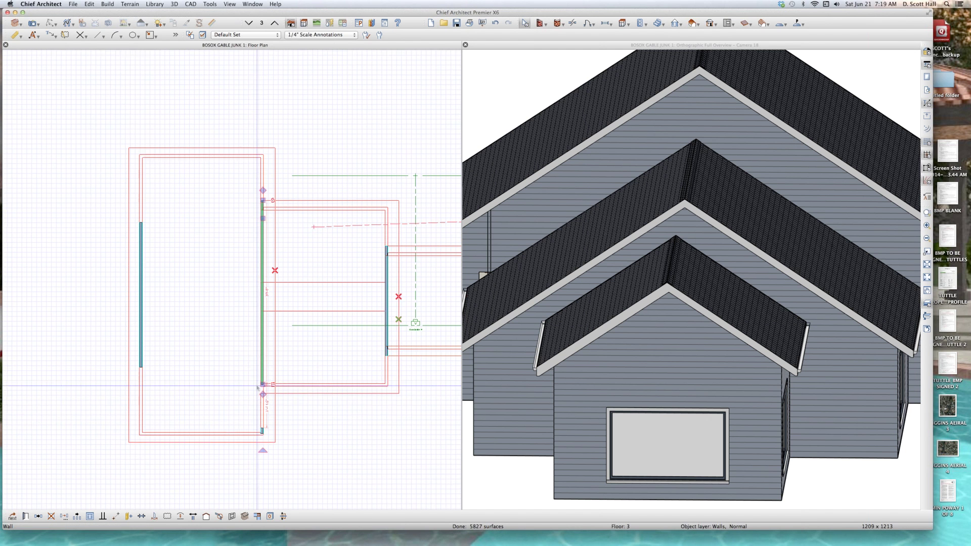
{"action": "scroll", "coordinate": [266, 384], "scroll_direction": "up", "scroll_amount": 3}
{"action": "left_click_drag", "start_coordinate": [268, 384], "coordinate": [268, 399]}
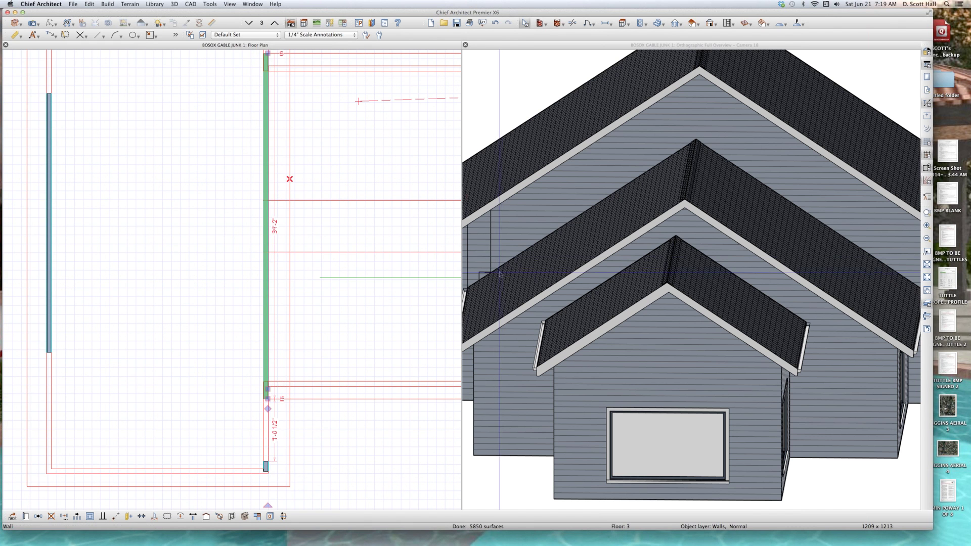
Compare the walls at the gable junction on floors 1, 2 and 3, ending on floor 3 with the reference display off.
{"action": "left_click", "coordinate": [323, 364]}
{"action": "key", "text": "Page_Down"}
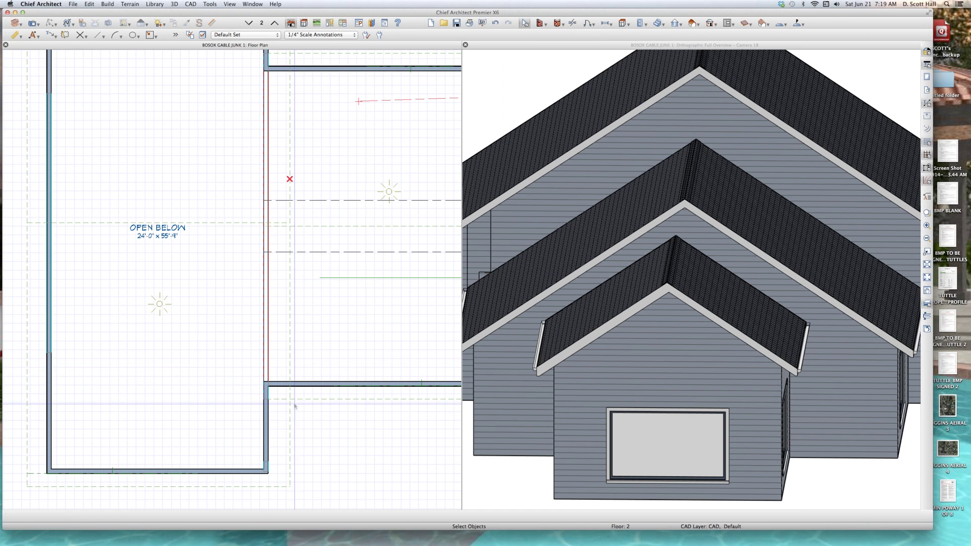
{"action": "key", "text": "Page_Down"}
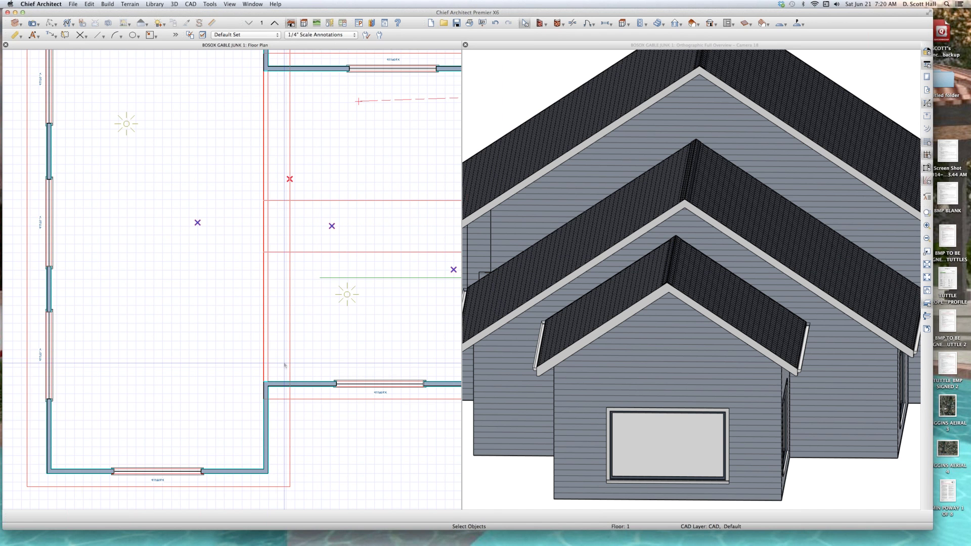
{"action": "key", "text": "Page_Up"}
{"action": "key", "text": "Page_Up"}
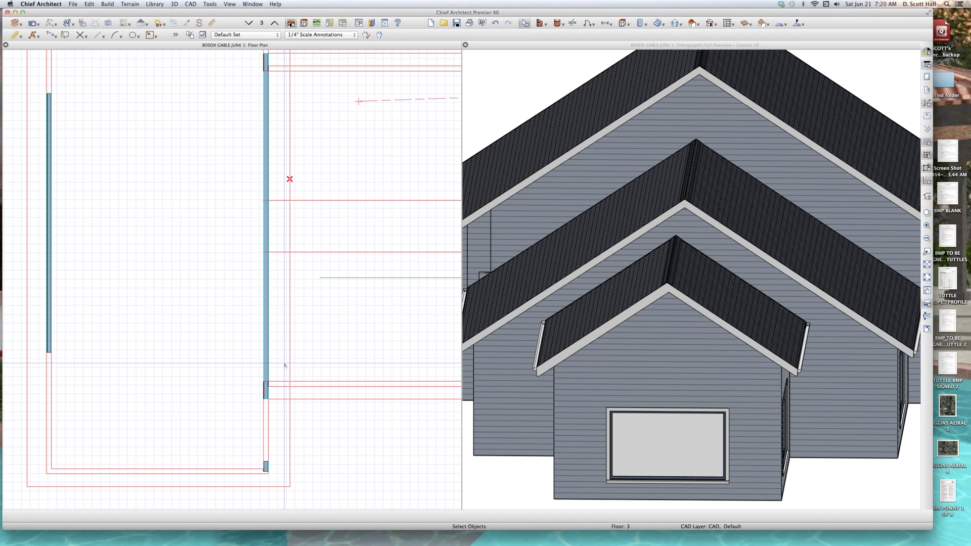
{"action": "key", "text": "Page_Up"}
{"action": "key", "text": "Page_Down"}
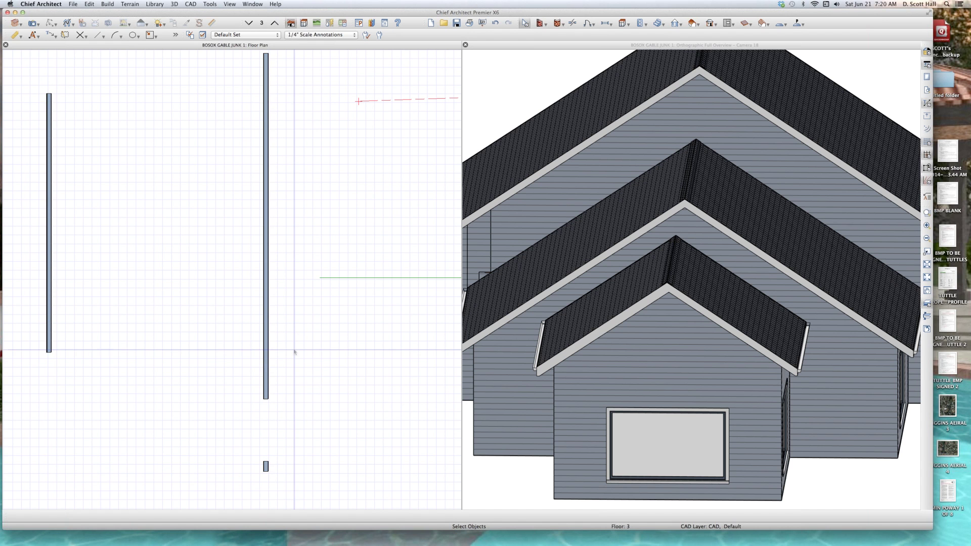
Select the large gable's wall sections one by one in the exterior overview and examine their edges at the middle roof's eaves.
{"action": "left_click", "coordinate": [596, 276]}
{"action": "left_click", "coordinate": [585, 236]}
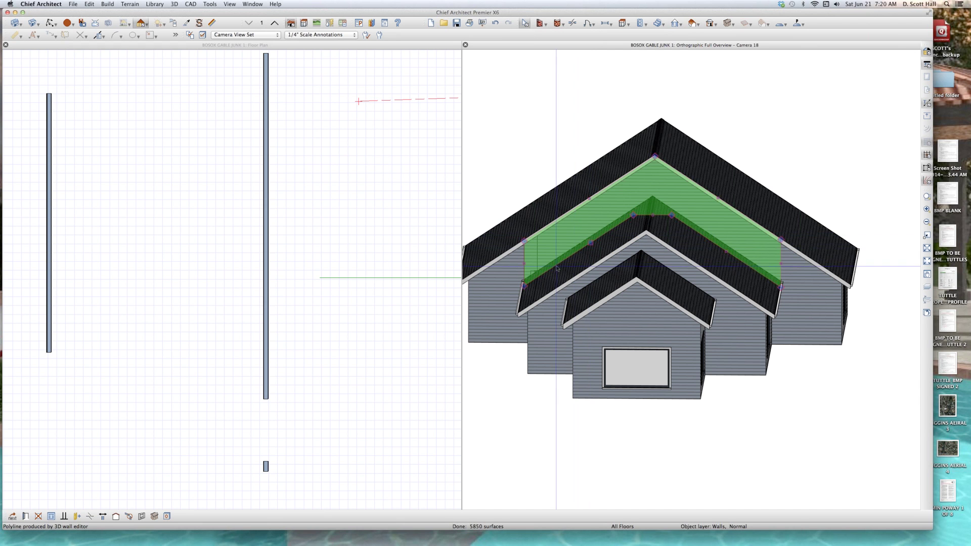
{"action": "left_click", "coordinate": [494, 265]}
{"action": "left_click", "coordinate": [495, 267]}
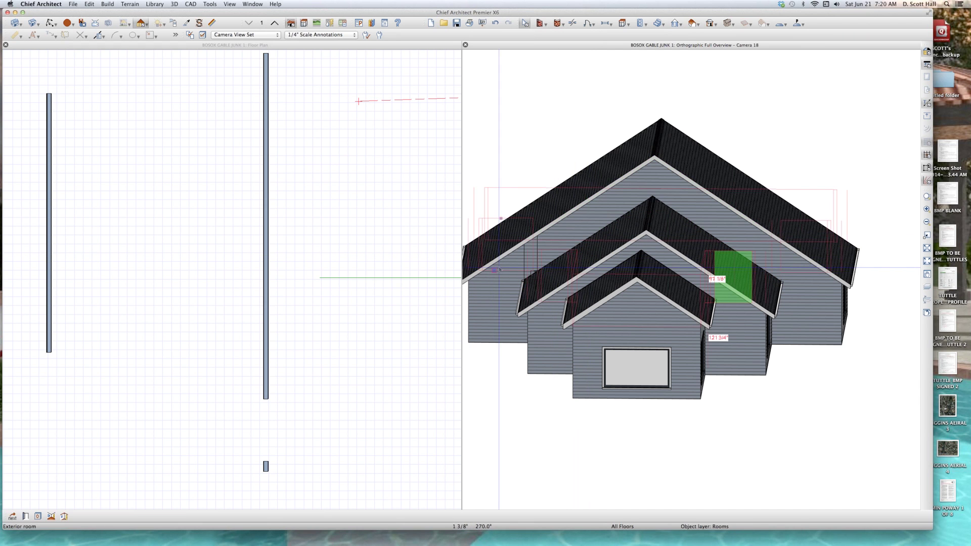
{"action": "left_click", "coordinate": [516, 270]}
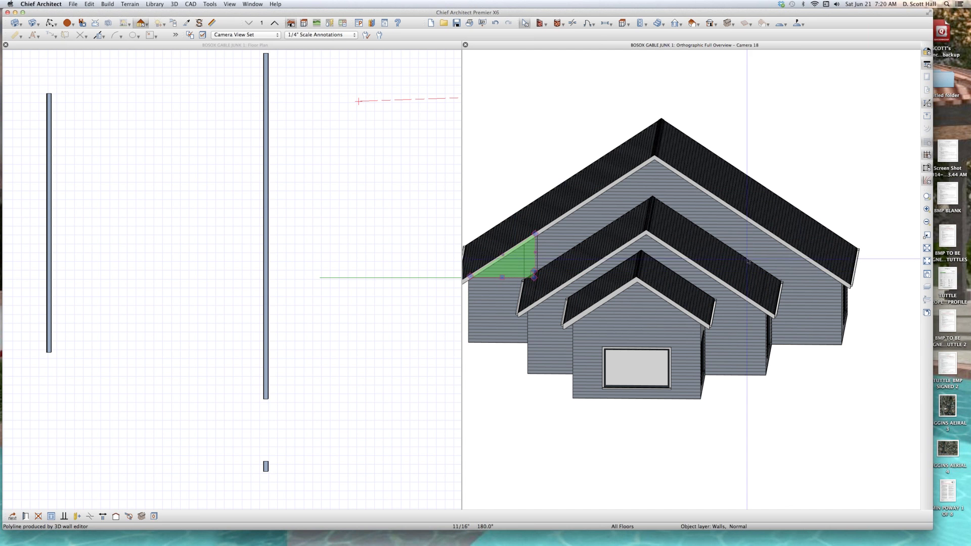
{"action": "left_click", "coordinate": [799, 273]}
{"action": "left_click", "coordinate": [798, 271]}
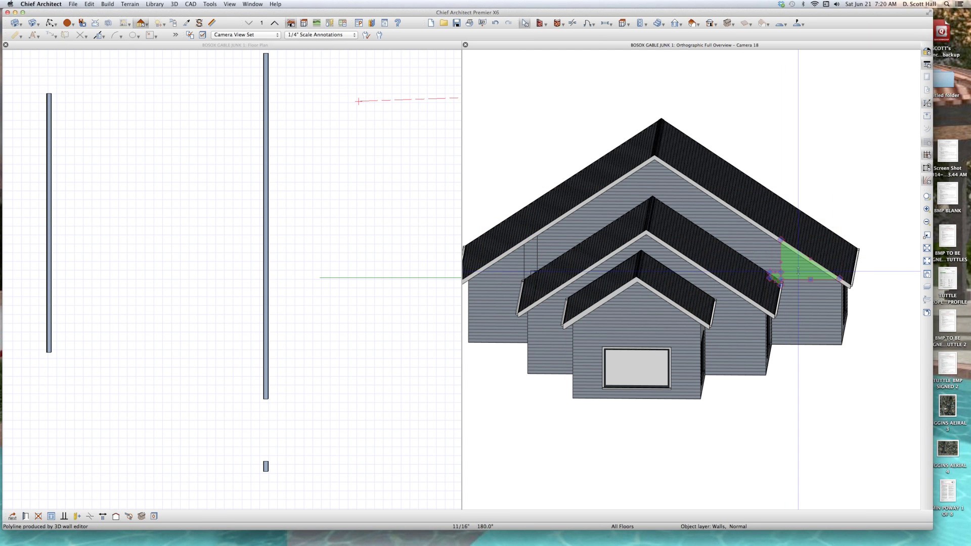
{"action": "scroll", "coordinate": [798, 271], "scroll_direction": "up", "scroll_amount": 10}
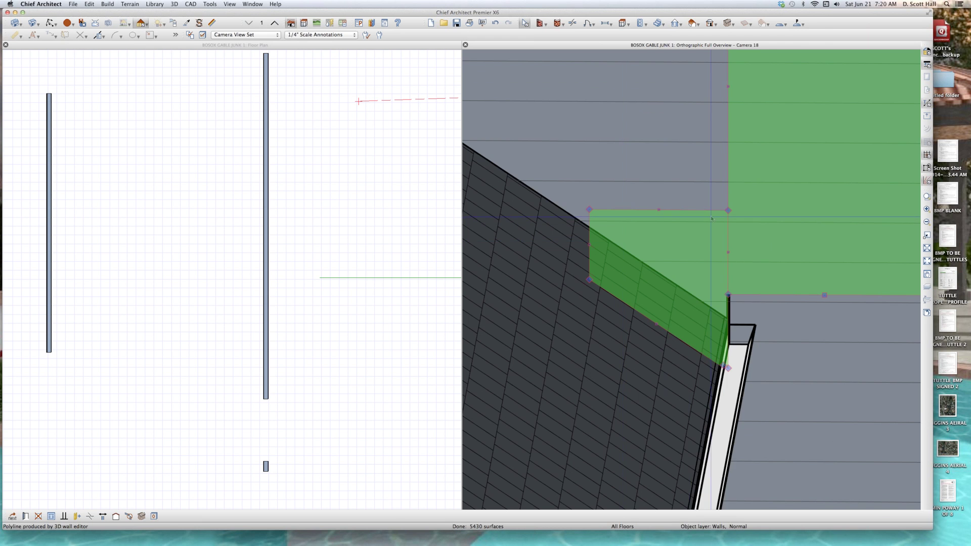
Select the large gable's outer wall section beside the middle roof's eave and examine its stepped lower edge.
{"action": "scroll", "coordinate": [727, 225], "scroll_direction": "down", "scroll_amount": 10}
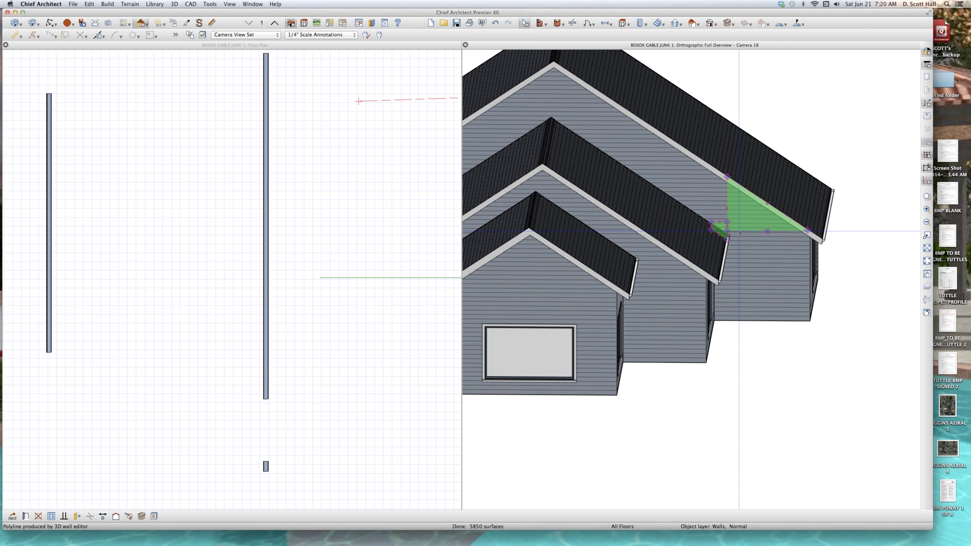
{"action": "key", "text": "Escape"}
{"action": "scroll", "coordinate": [731, 223], "scroll_direction": "up", "scroll_amount": 2}
{"action": "left_click", "coordinate": [760, 217]}
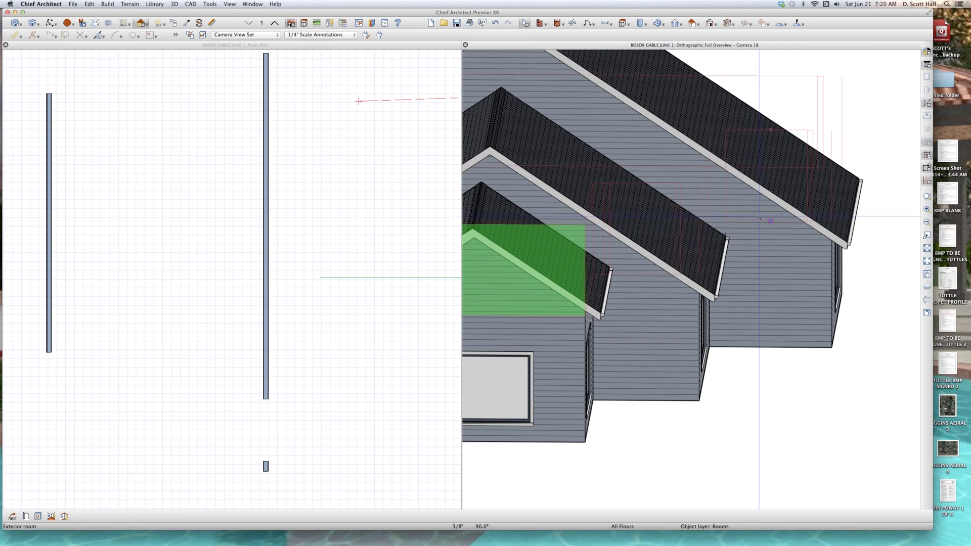
{"action": "left_click", "coordinate": [759, 218]}
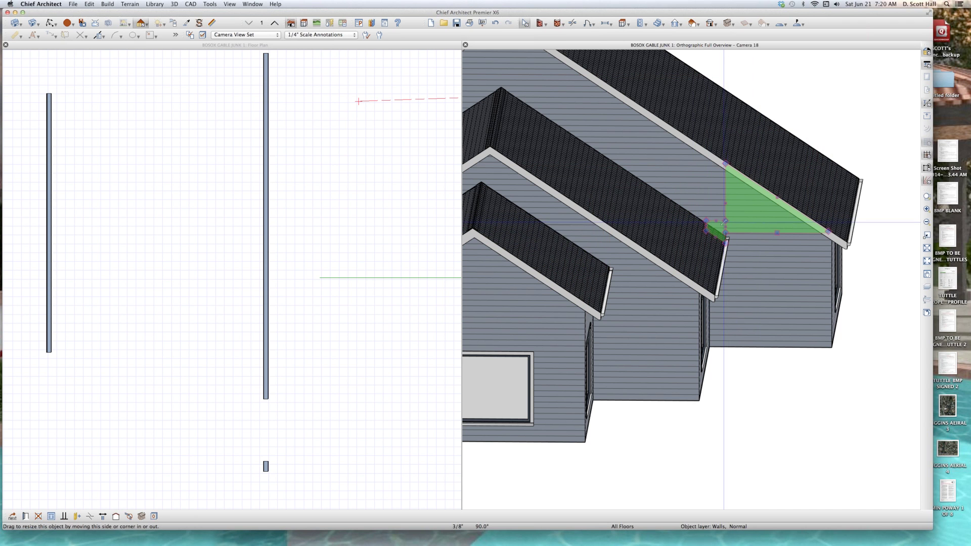
{"action": "key", "text": "Escape"}
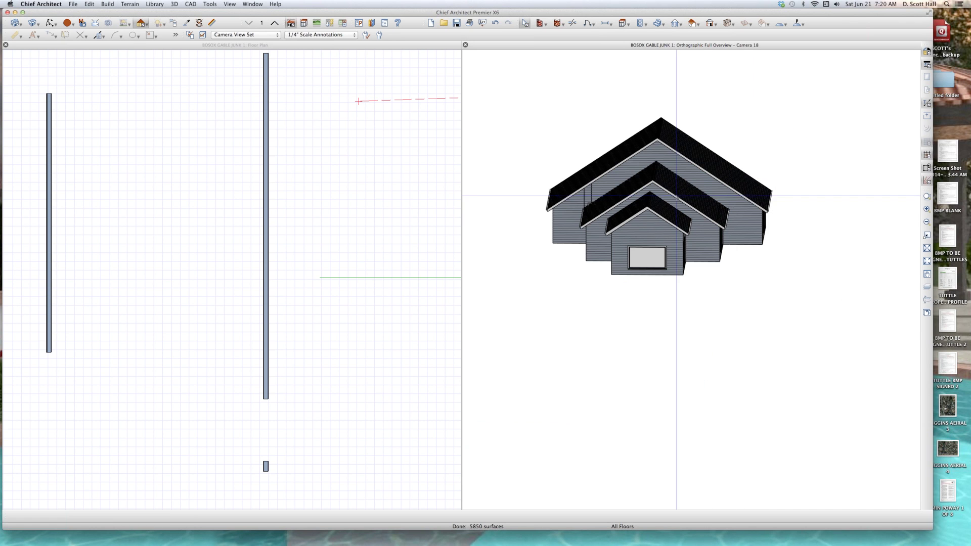
Select the large gable's opposite outer wall section and align its inner edge with the middle roof's eave line.
{"action": "scroll", "coordinate": [726, 198], "scroll_direction": "down", "scroll_amount": 3}
{"action": "left_click", "coordinate": [579, 198]}
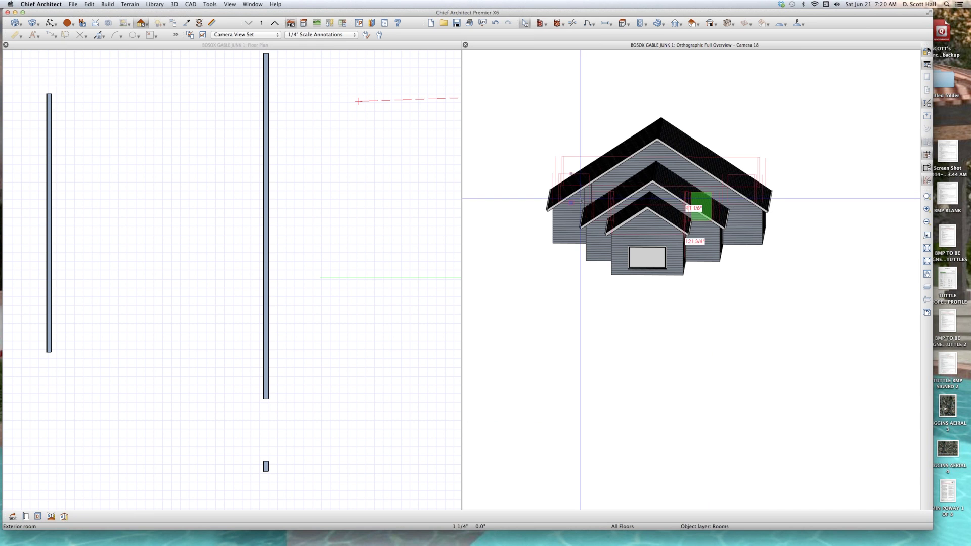
{"action": "left_click", "coordinate": [575, 204]}
{"action": "scroll", "coordinate": [573, 204], "scroll_direction": "up", "scroll_amount": 3}
{"action": "scroll", "coordinate": [579, 206], "scroll_direction": "up", "scroll_amount": 3}
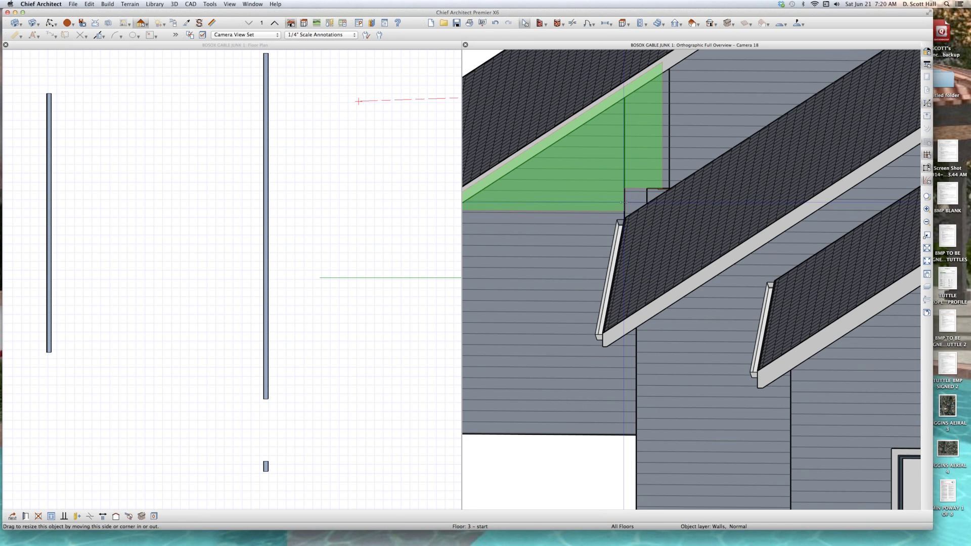
{"action": "left_click_drag", "start_coordinate": [623, 202], "coordinate": [624, 203]}
{"action": "key", "text": "Escape"}
Select the large gable's upper wall section and pull both its ends inward from the middle roof's eave lines.
{"action": "scroll", "coordinate": [666, 160], "scroll_direction": "down", "scroll_amount": 3}
{"action": "left_click", "coordinate": [683, 137]}
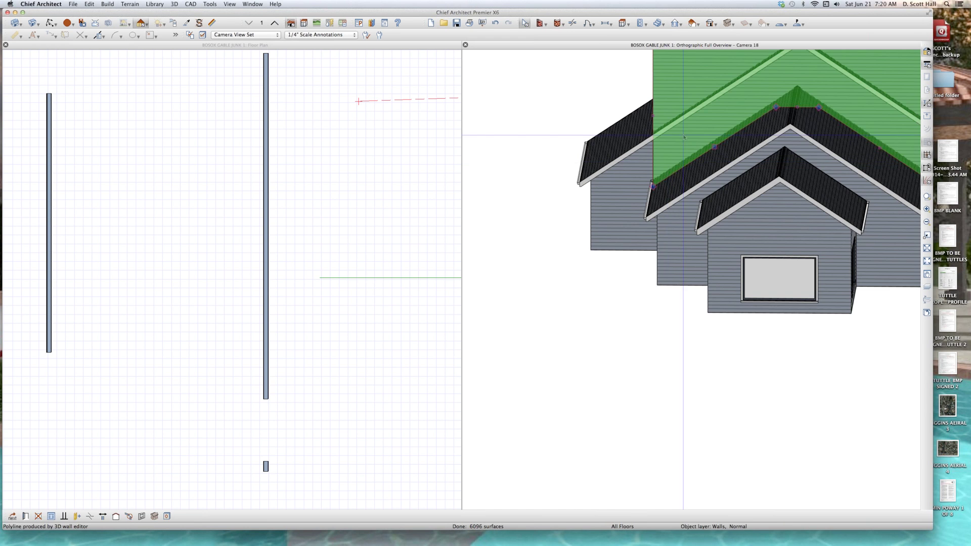
{"action": "key", "text": "Escape"}
{"action": "scroll", "coordinate": [603, 171], "scroll_direction": "down", "scroll_amount": 5}
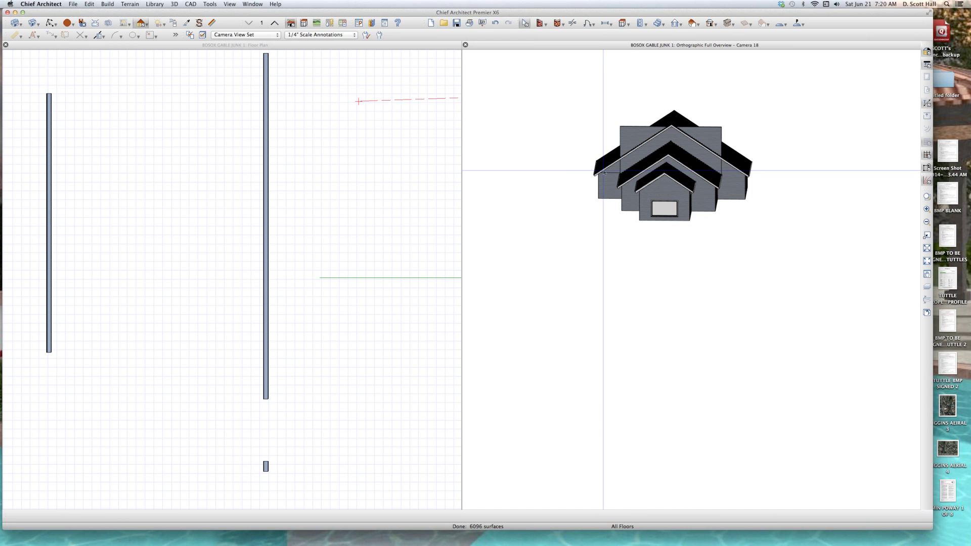
{"action": "scroll", "coordinate": [632, 141], "scroll_direction": "up", "scroll_amount": 2}
{"action": "left_click", "coordinate": [633, 148]}
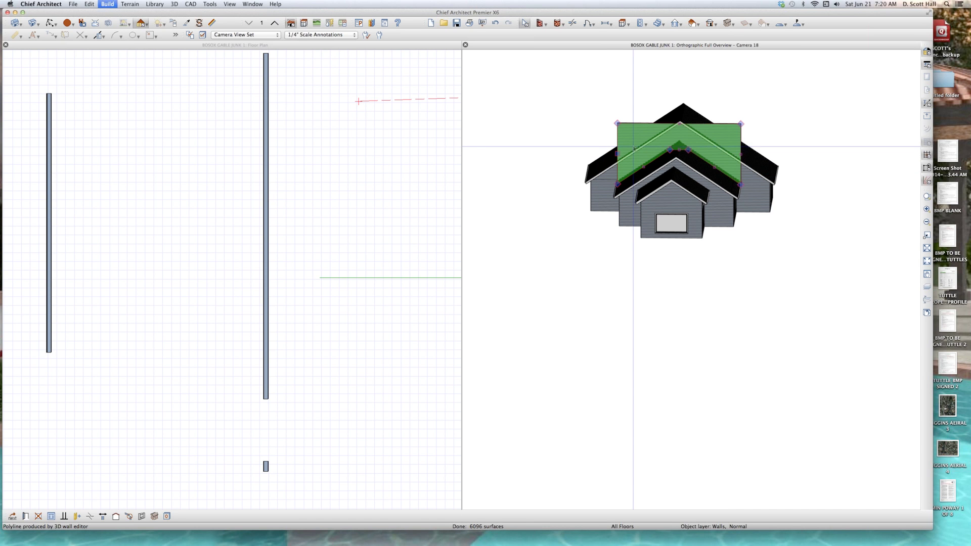
{"action": "key", "text": "Escape"}
{"action": "left_click", "coordinate": [635, 146]}
{"action": "key", "text": "Escape"}
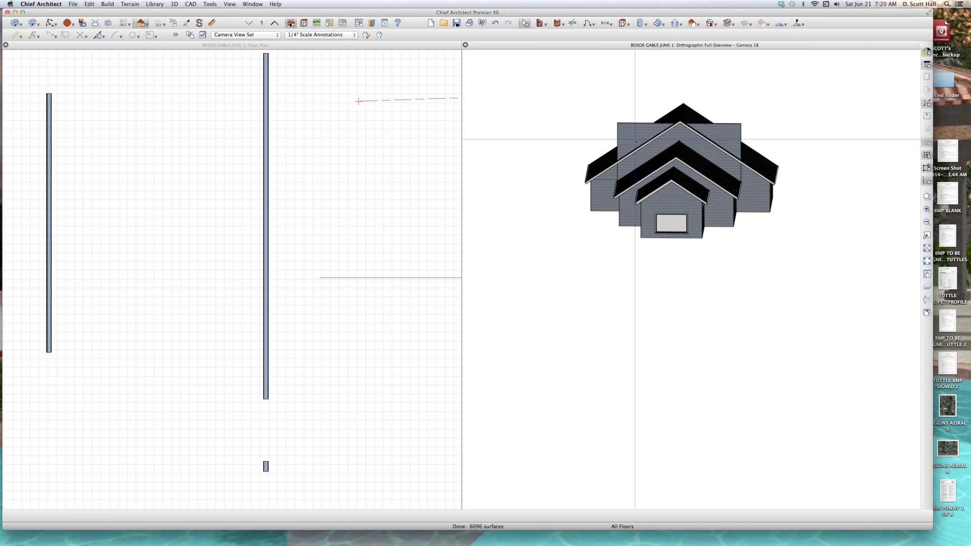
{"action": "left_click", "coordinate": [635, 142]}
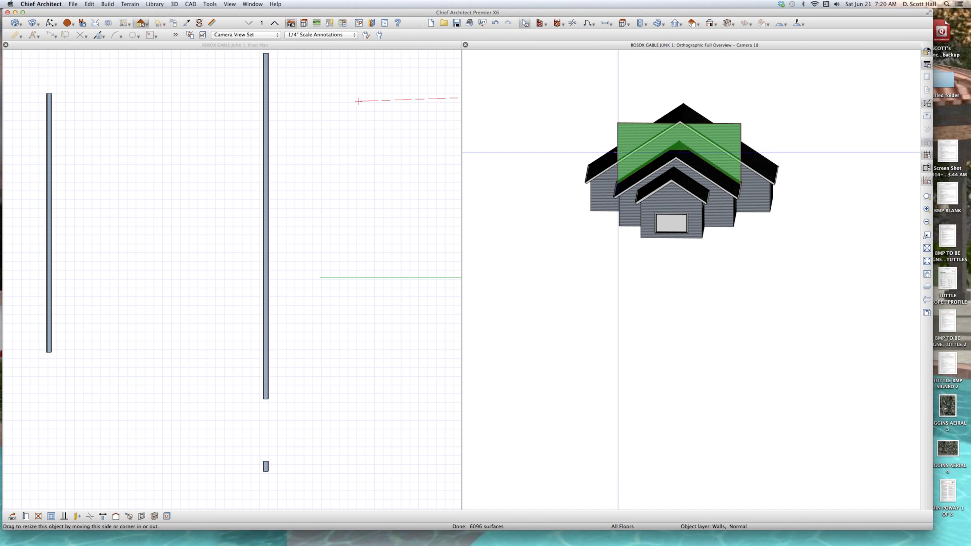
{"action": "left_click_drag", "start_coordinate": [617, 152], "coordinate": [623, 152]}
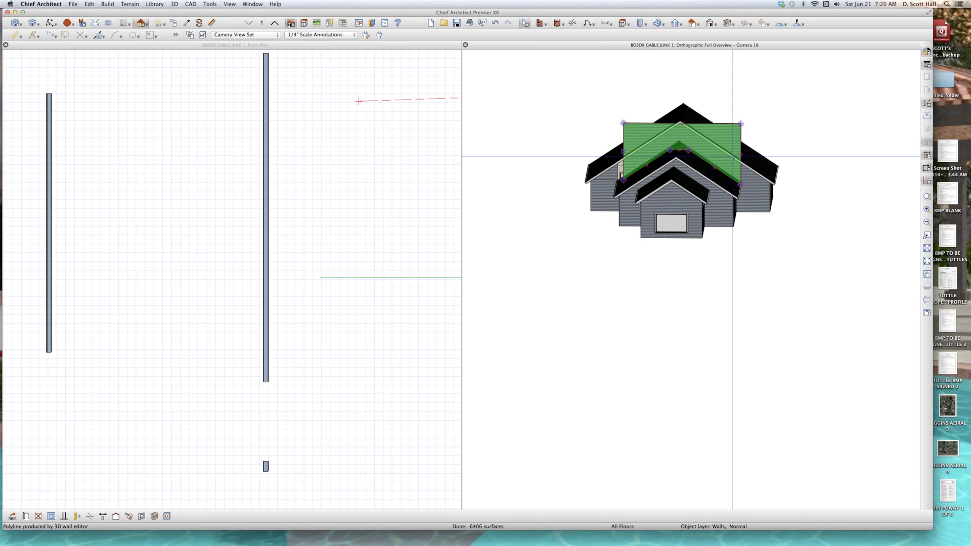
{"action": "left_click_drag", "start_coordinate": [739, 157], "coordinate": [733, 158]}
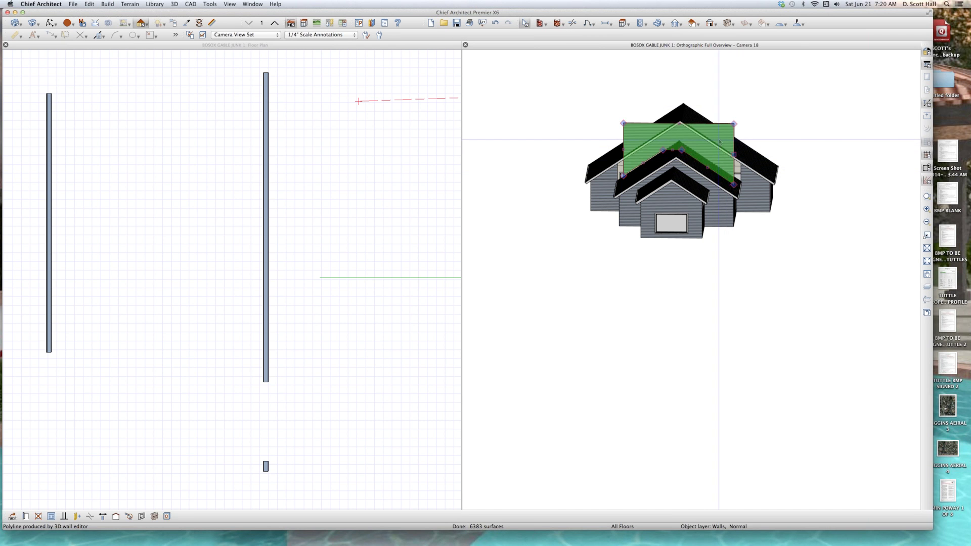
Reset the upper gable wall section to its default wall top height in its structure specification.
{"action": "double_click", "coordinate": [665, 185]}
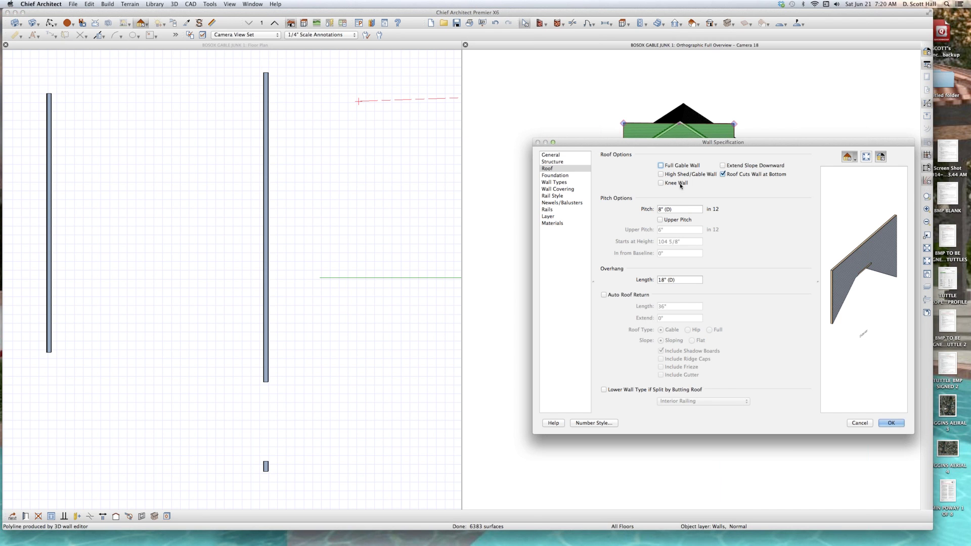
{"action": "left_click", "coordinate": [562, 162]}
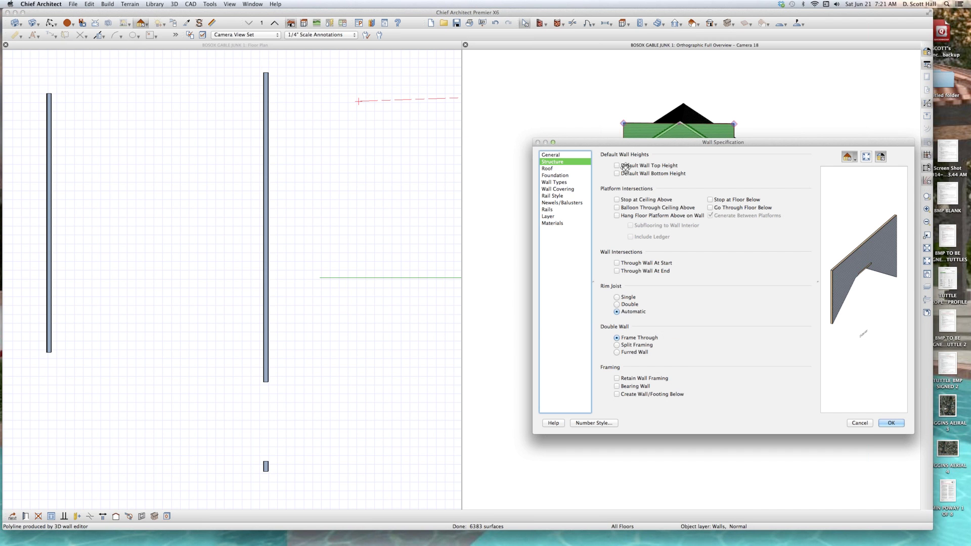
{"action": "key", "text": "Return"}
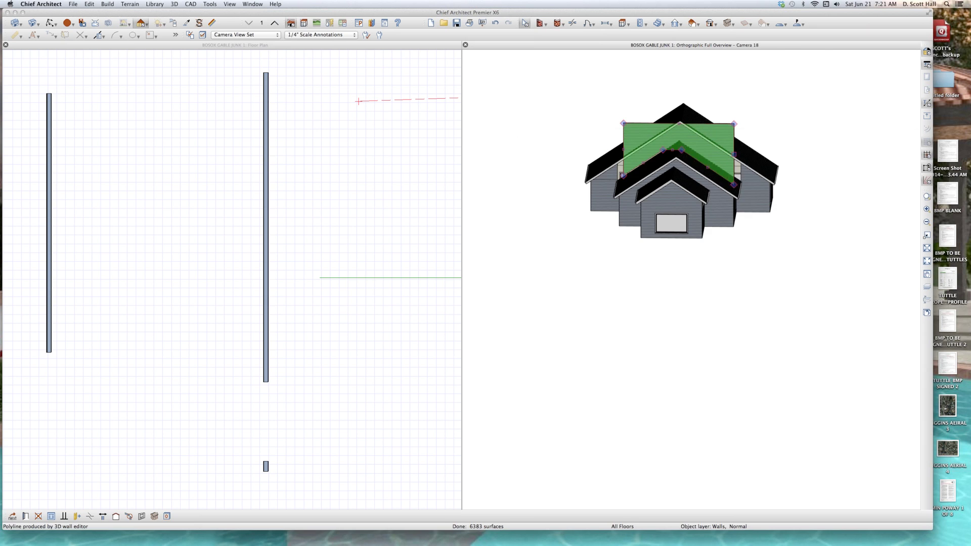
Extend both ends of the large gable's upper wall section out to the middle roof's eave lines.
{"action": "scroll", "coordinate": [627, 173], "scroll_direction": "up", "scroll_amount": 3}
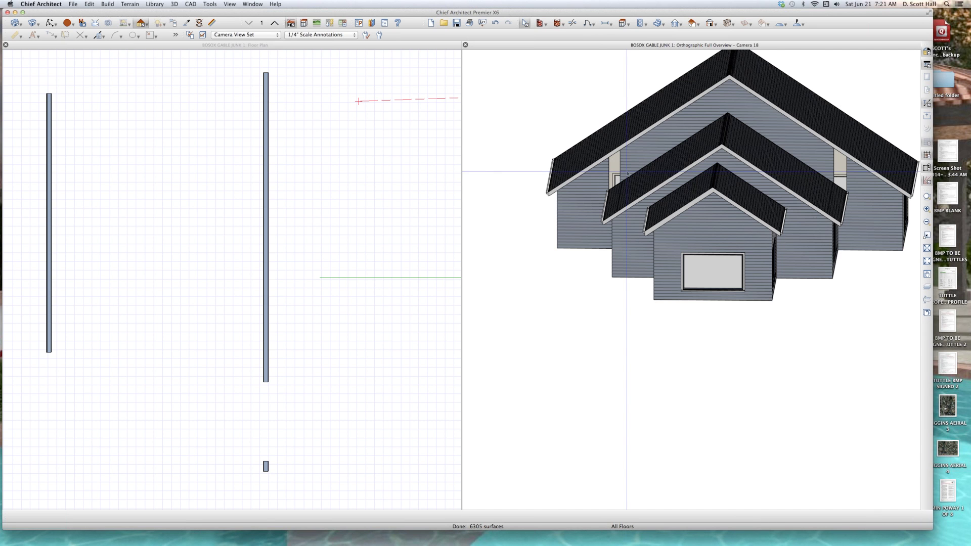
{"action": "left_click", "coordinate": [636, 162]}
{"action": "left_click_drag", "start_coordinate": [634, 161], "coordinate": [609, 166]}
{"action": "key", "text": "Escape"}
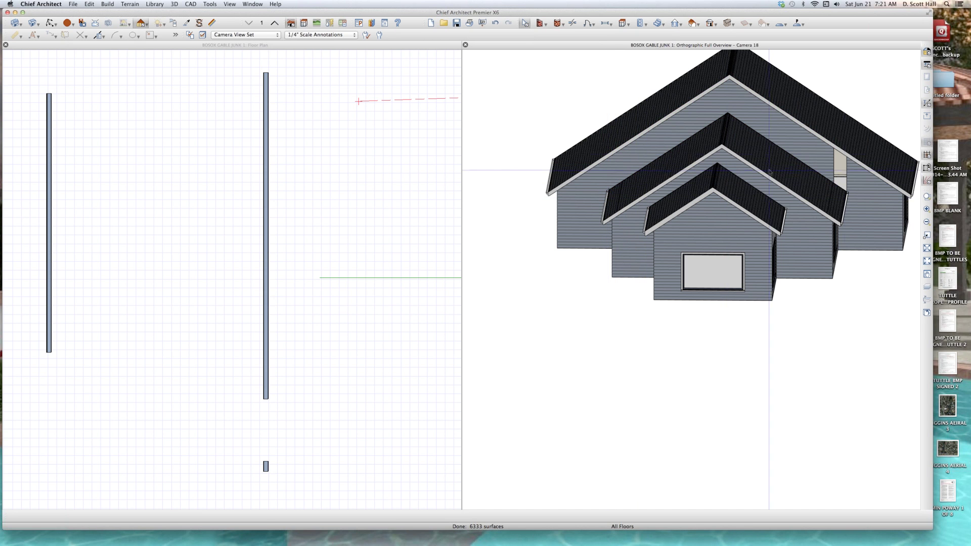
{"action": "left_click", "coordinate": [825, 172]}
{"action": "scroll", "coordinate": [838, 171], "scroll_direction": "up", "scroll_amount": 3}
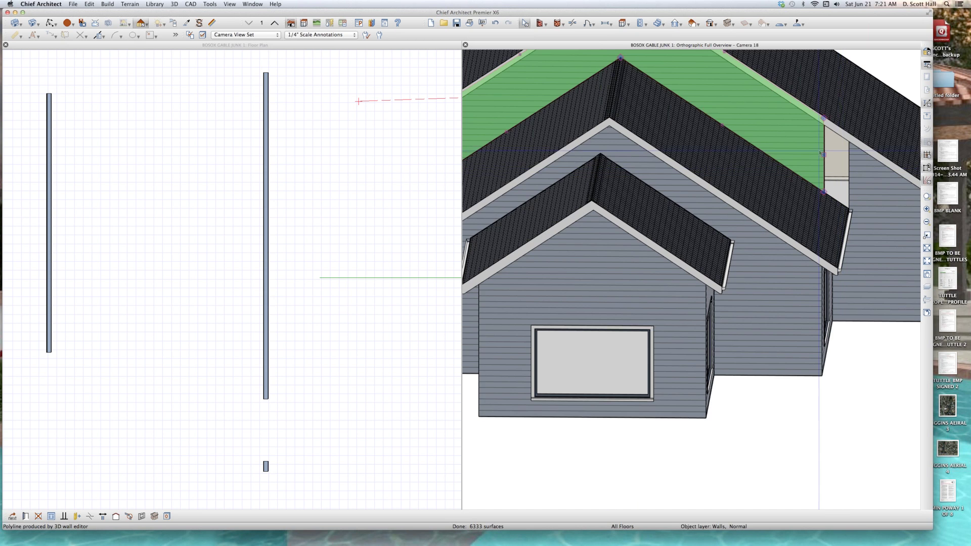
{"action": "left_click_drag", "start_coordinate": [824, 157], "coordinate": [846, 172]}
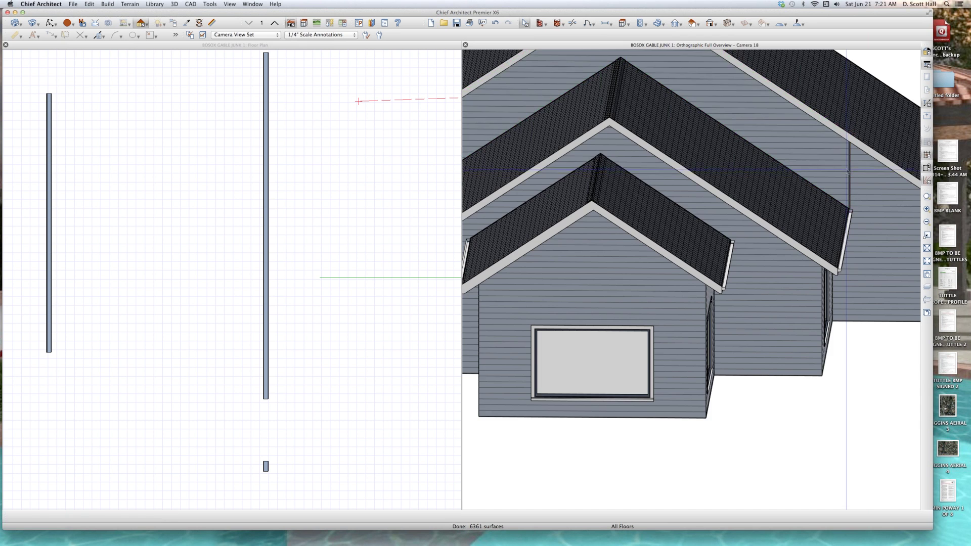
Select the extended upper gable section and examine how its end edge meets the neighbouring siding at the middle roof's eave.
{"action": "scroll", "coordinate": [845, 173], "scroll_direction": "up", "scroll_amount": 8}
{"action": "left_click", "coordinate": [849, 201]}
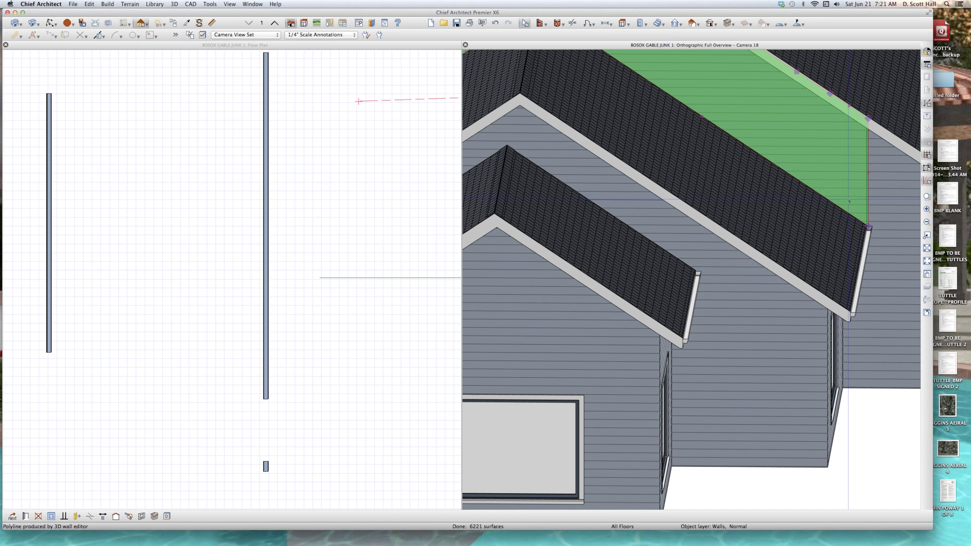
{"action": "left_click", "coordinate": [865, 173]}
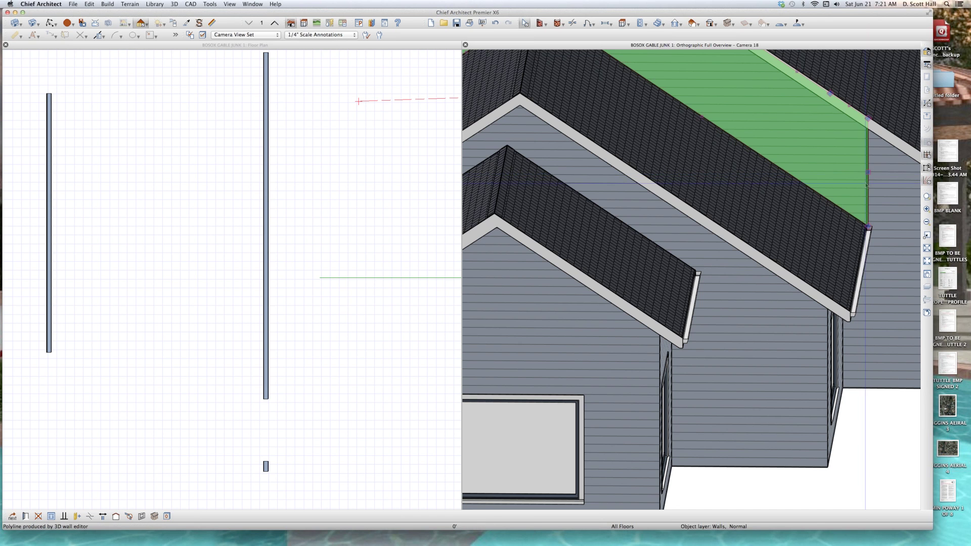
{"action": "scroll", "coordinate": [865, 185], "scroll_direction": "down", "scroll_amount": 5}
{"action": "key", "text": "Escape"}
{"action": "scroll", "coordinate": [864, 183], "scroll_direction": "up", "scroll_amount": 4}
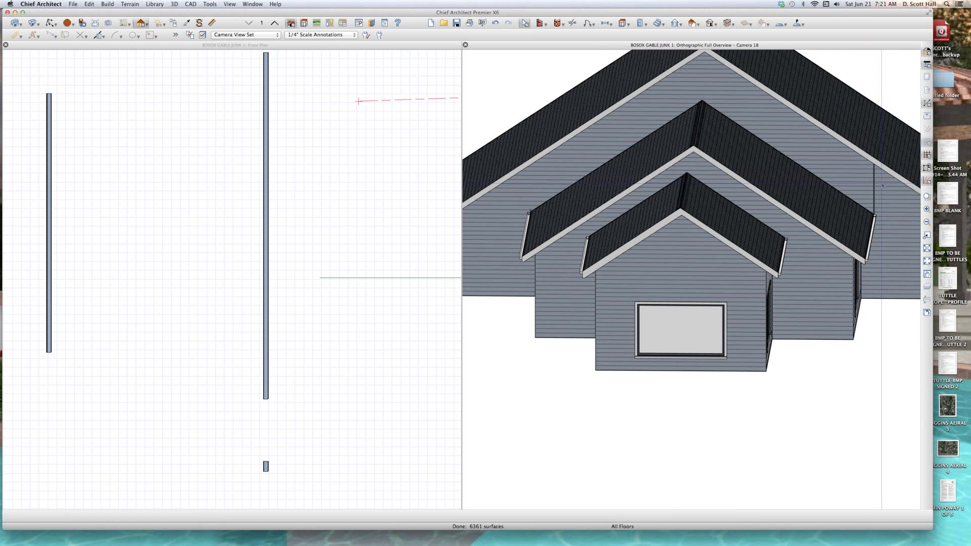
{"action": "scroll", "coordinate": [608, 208], "scroll_direction": "down", "scroll_amount": 3}
Compare floors 2 and 3 in the floor plan and inspect the large room's floor 2 wall segments on both sides of the middle room.
{"action": "left_click", "coordinate": [271, 200]}
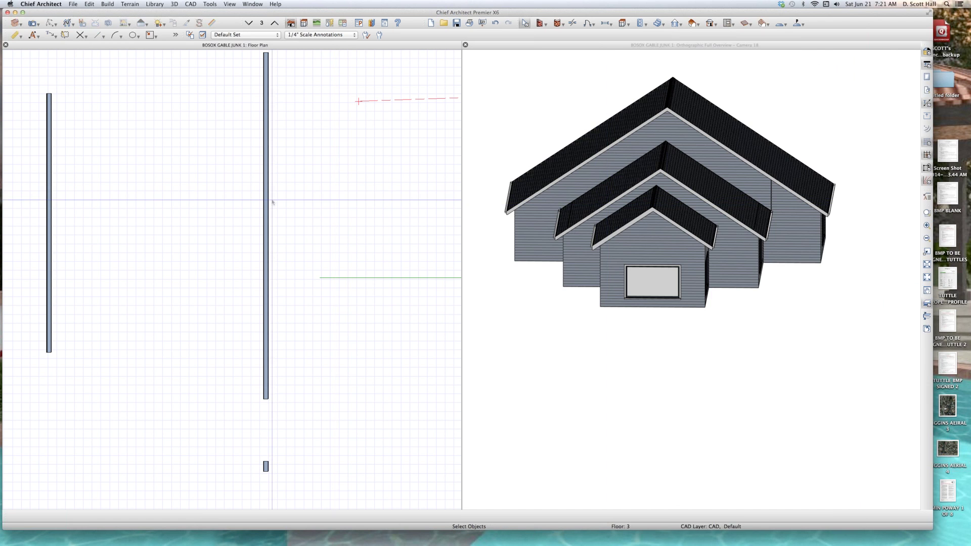
{"action": "key", "text": "Page_Down"}
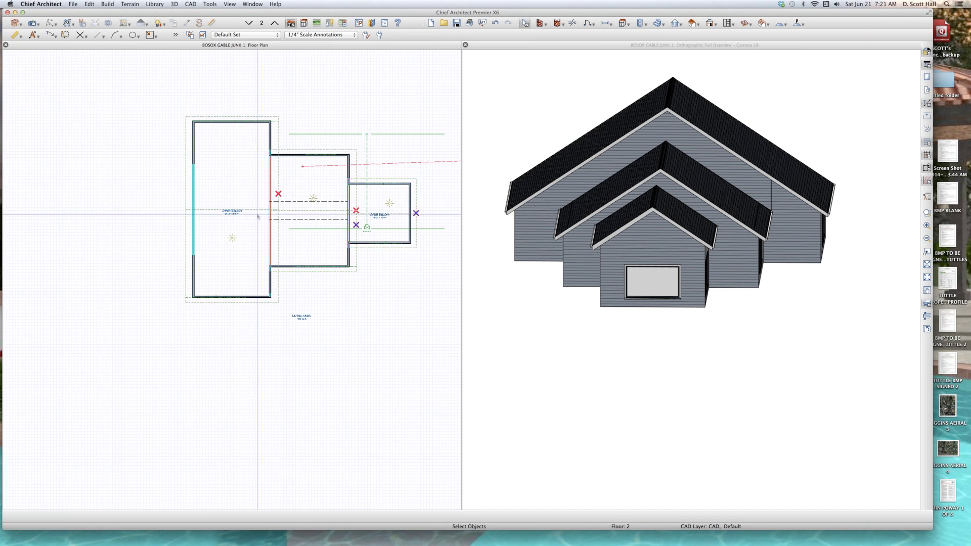
{"action": "scroll", "coordinate": [271, 208], "scroll_direction": "up", "scroll_amount": 3}
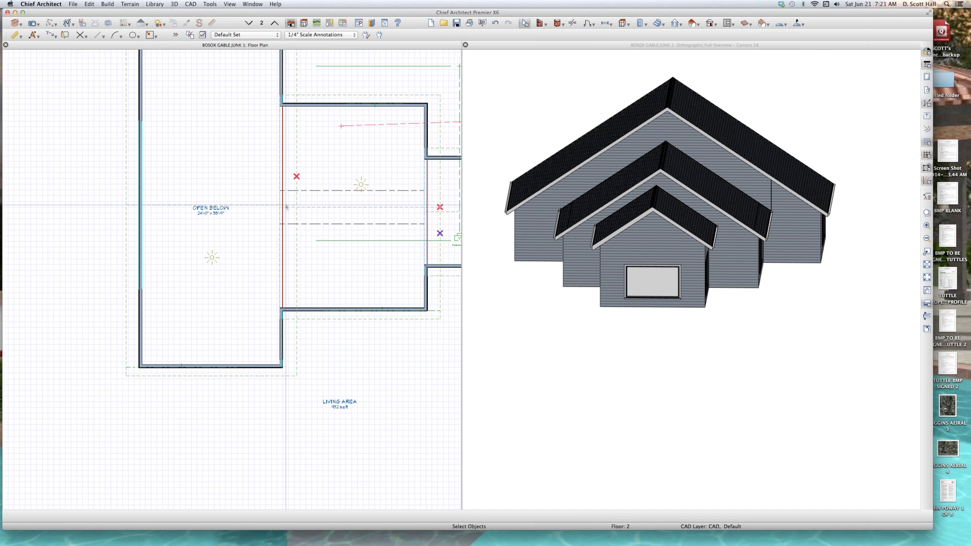
{"action": "key", "text": "Page_Up"}
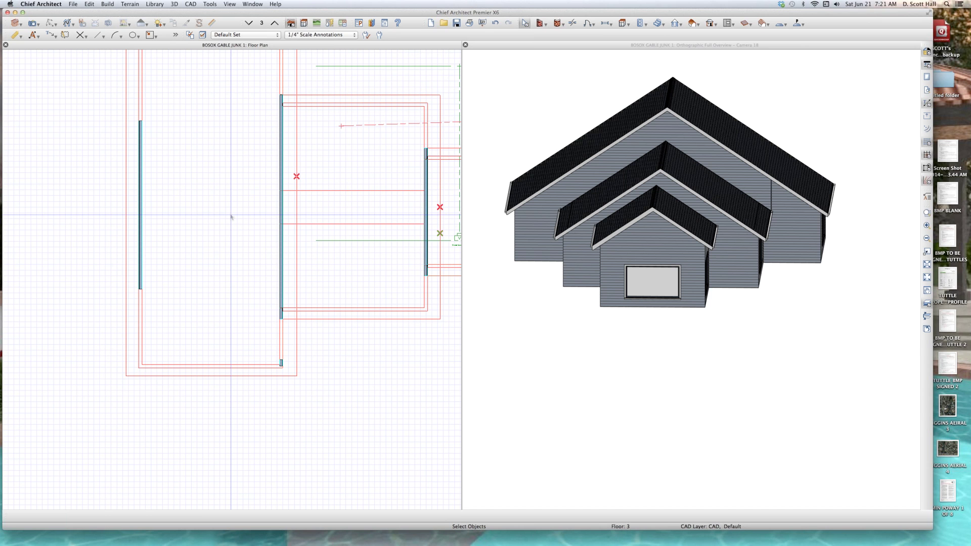
{"action": "key", "text": "Page_Down"}
{"action": "left_click", "coordinate": [281, 67]}
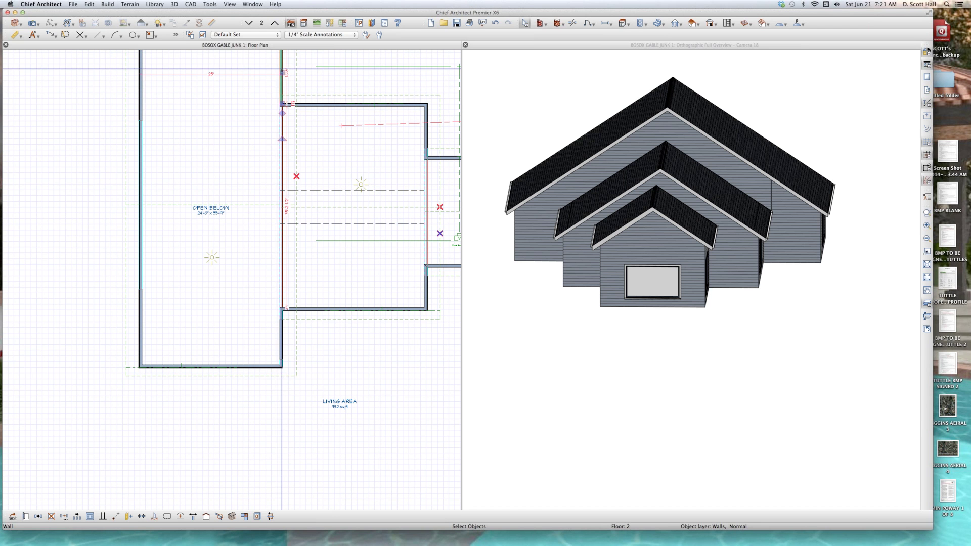
{"action": "left_click", "coordinate": [282, 349]}
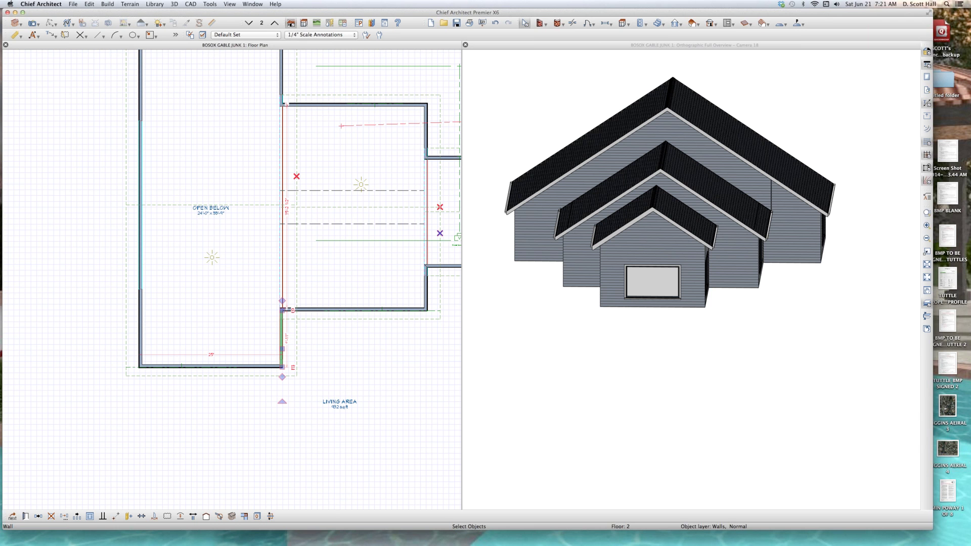
{"action": "left_click", "coordinate": [926, 252]}
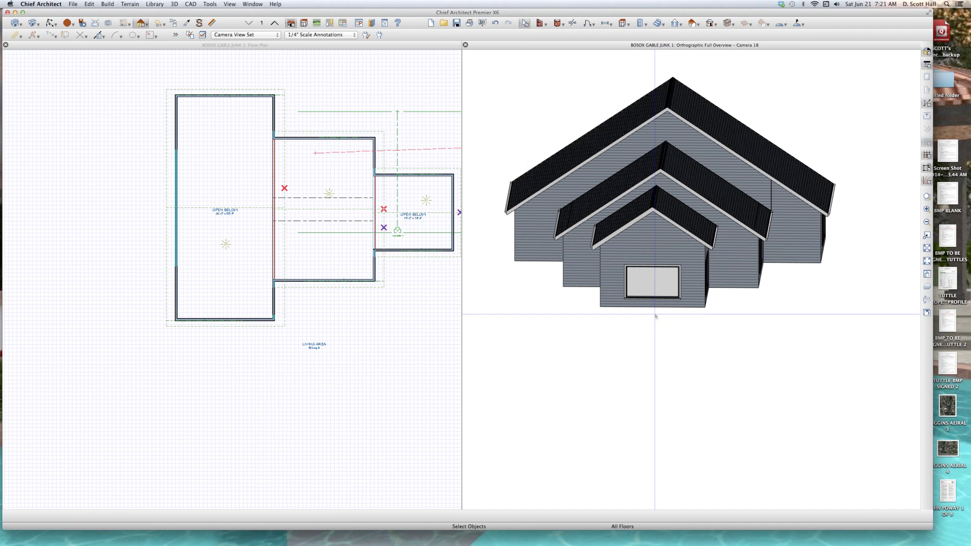
Orbit the exterior overview to a corner view and inspect the gable wall sections above the middle and small roofs.
{"action": "left_click", "coordinate": [608, 312]}
{"action": "left_click_drag", "start_coordinate": [608, 313], "coordinate": [656, 313]}
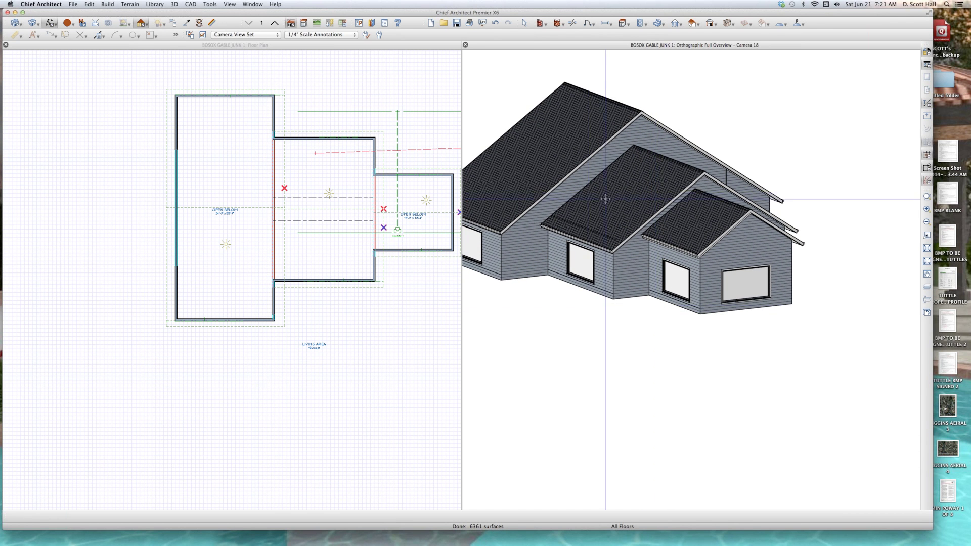
{"action": "left_click", "coordinate": [615, 151]}
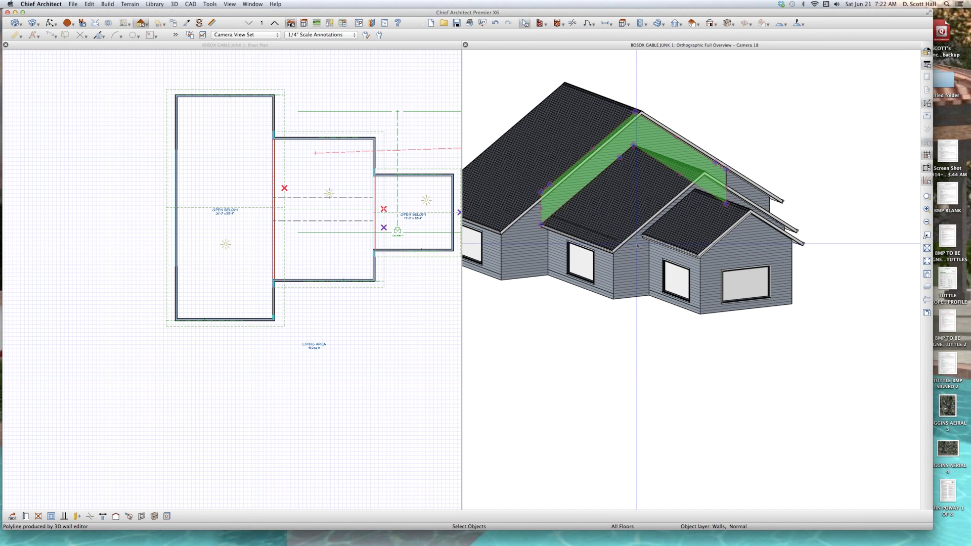
{"action": "scroll", "coordinate": [652, 218], "scroll_direction": "up", "scroll_amount": 4}
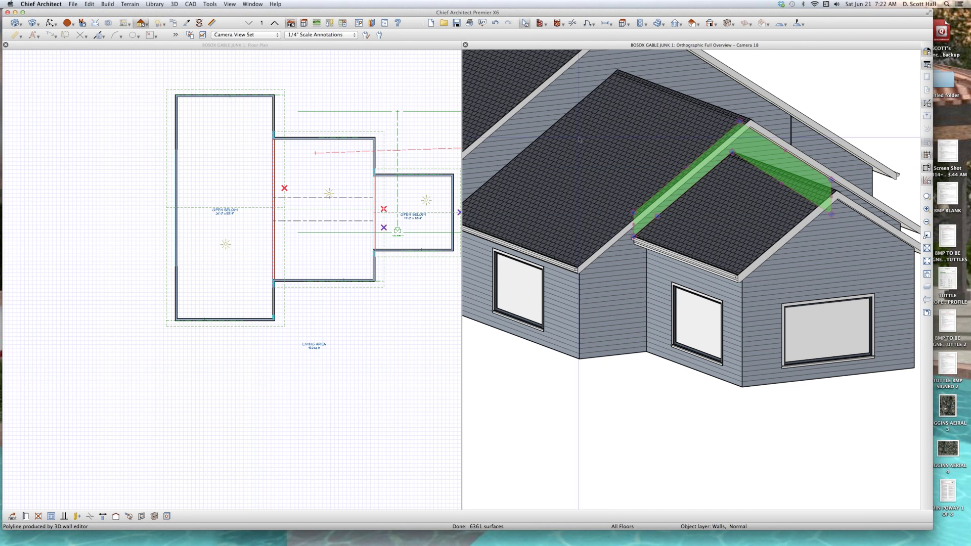
{"action": "left_click", "coordinate": [541, 107]}
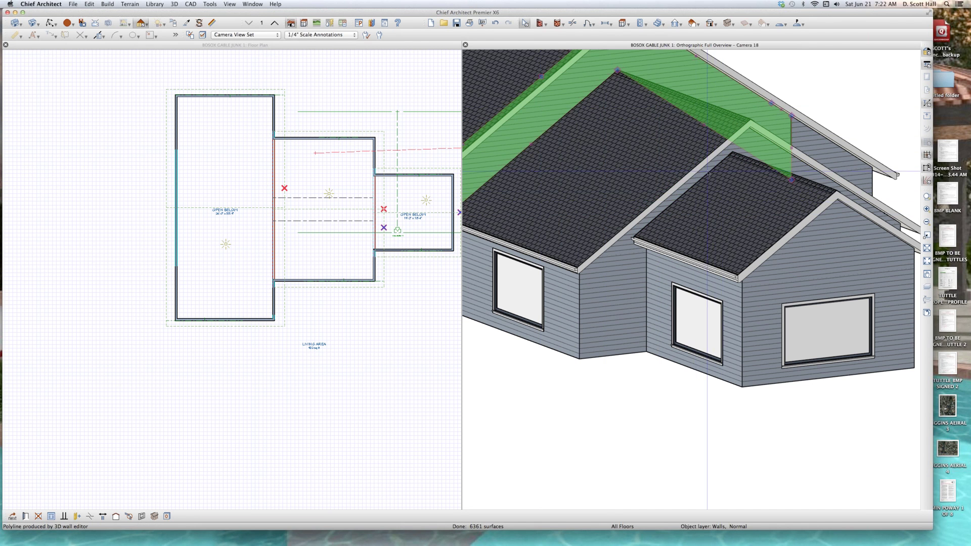
{"action": "left_click", "coordinate": [707, 173]}
{"action": "left_click", "coordinate": [718, 210]}
{"action": "scroll", "coordinate": [722, 248], "scroll_direction": "down", "scroll_amount": 3}
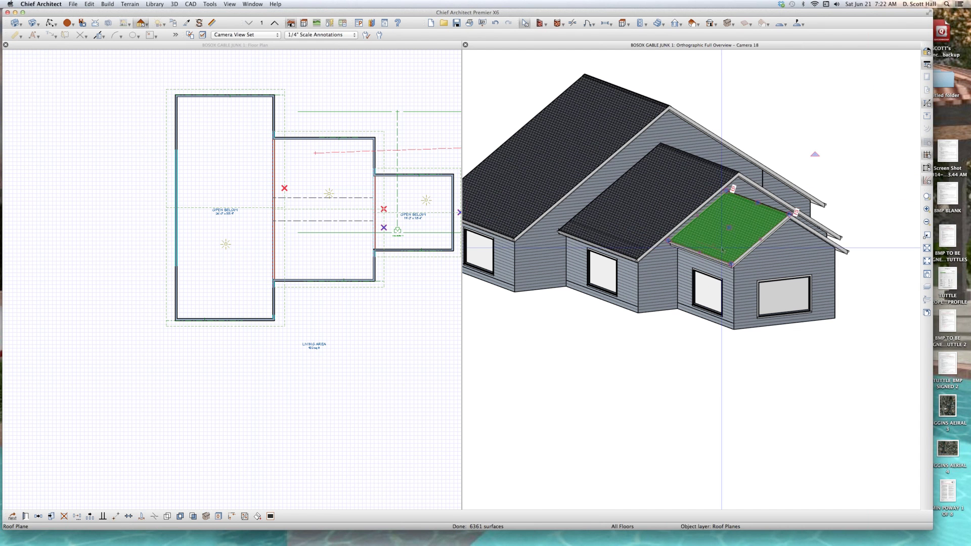
Select the roof planes of the small, middle and large rooms in the exterior overview and compare how they step.
{"action": "left_click", "coordinate": [643, 156]}
{"action": "left_click", "coordinate": [655, 183]}
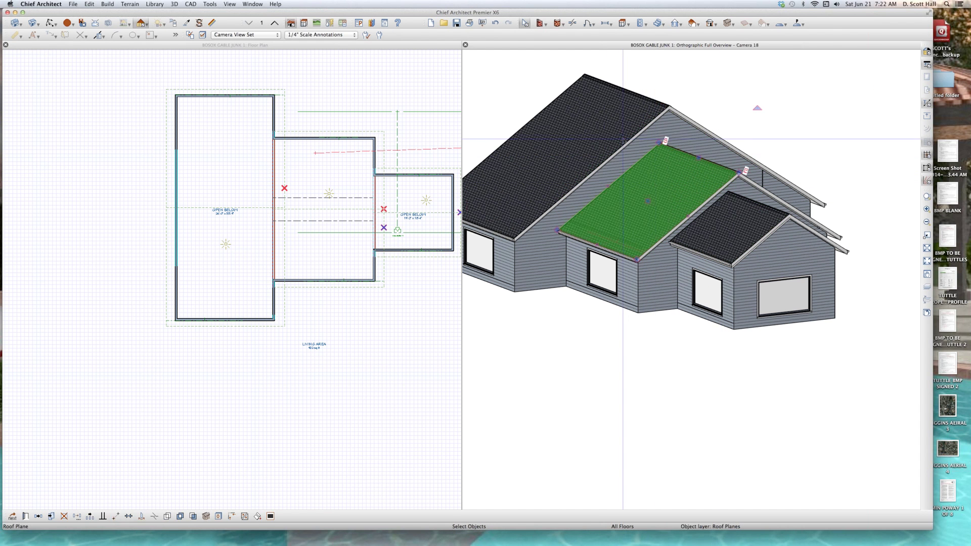
{"action": "left_click", "coordinate": [603, 136]}
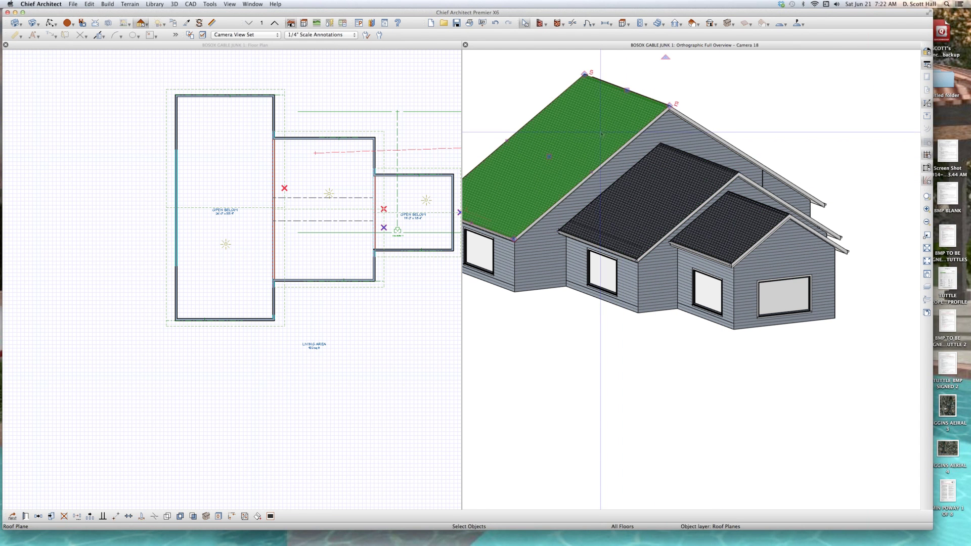
{"action": "left_click", "coordinate": [647, 207]}
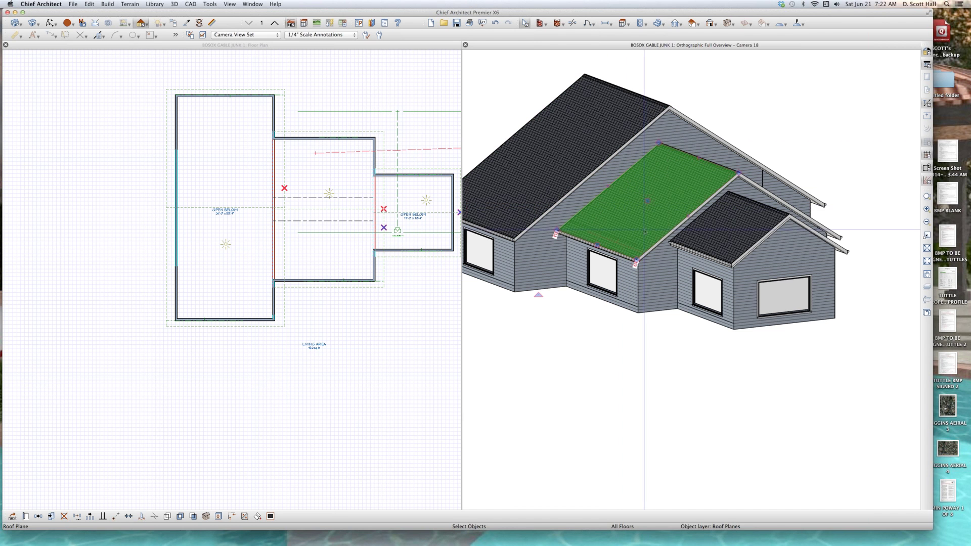
Place a full camera on floor 1 in the small room facing the large room, examine the ceilings and railing, and close the view.
{"action": "left_click", "coordinate": [291, 280]}
{"action": "scroll", "coordinate": [231, 287], "scroll_direction": "down", "scroll_amount": 3}
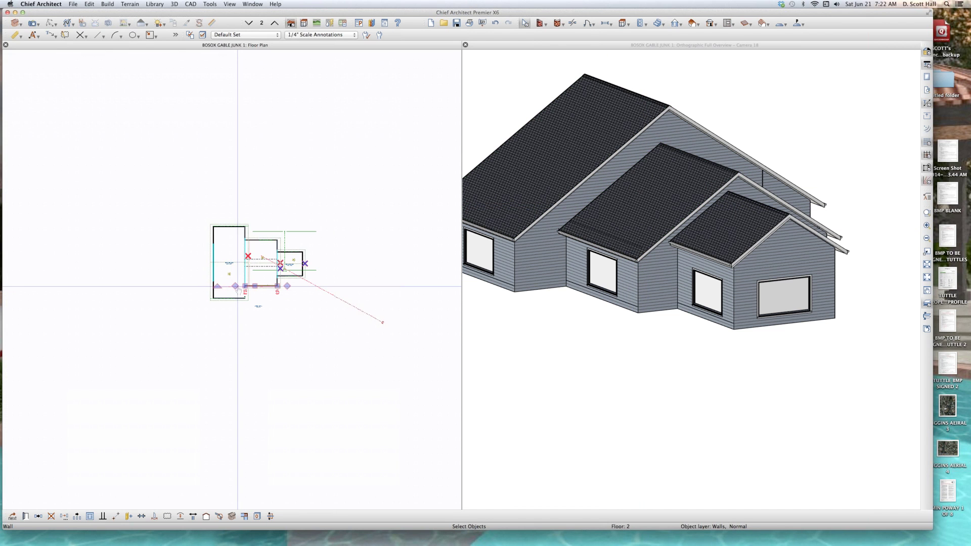
{"action": "scroll", "coordinate": [242, 284], "scroll_direction": "up", "scroll_amount": 1}
{"action": "key", "text": "Page_Down"}
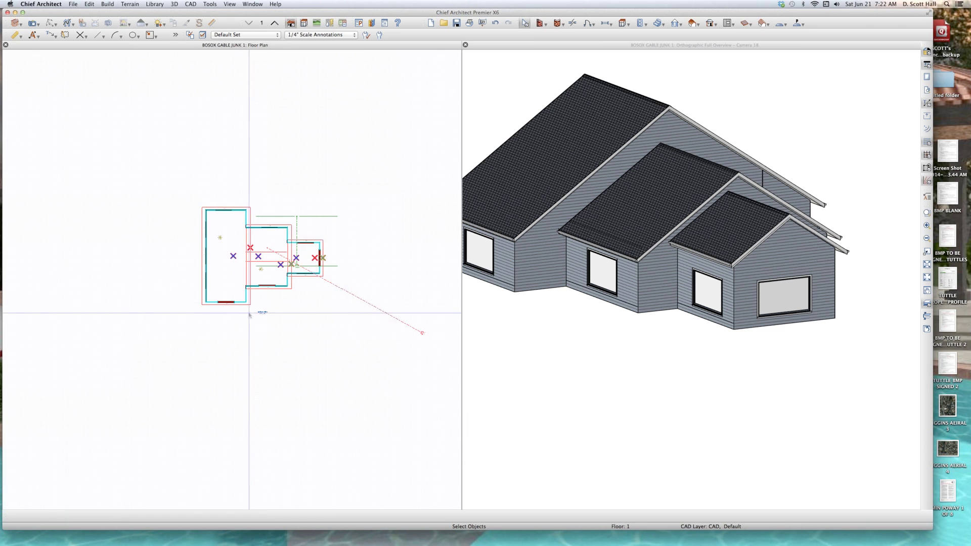
{"action": "scroll", "coordinate": [282, 293], "scroll_direction": "up", "scroll_amount": 4}
{"action": "left_click", "coordinate": [352, 214]}
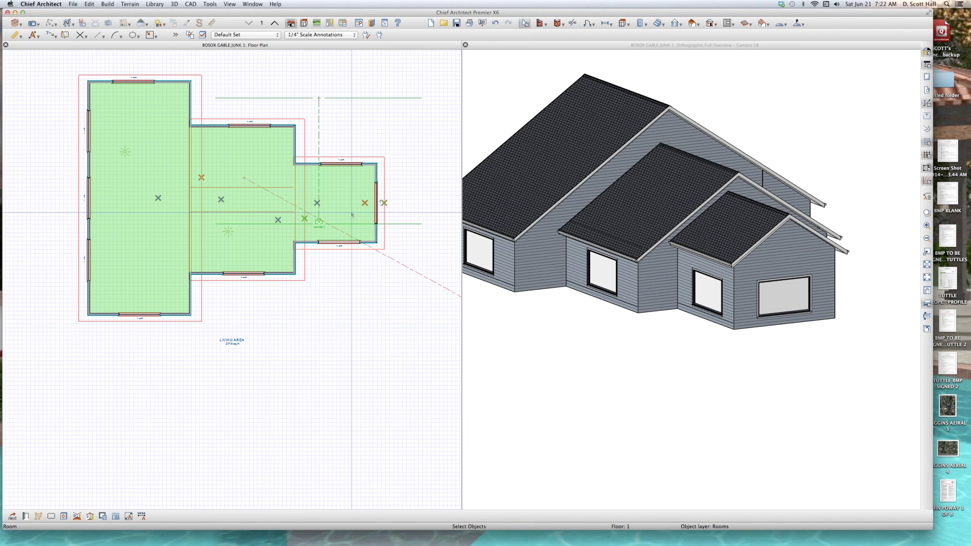
{"action": "key", "text": "Escape"}
{"action": "left_click_drag", "start_coordinate": [365, 221], "coordinate": [285, 197]}
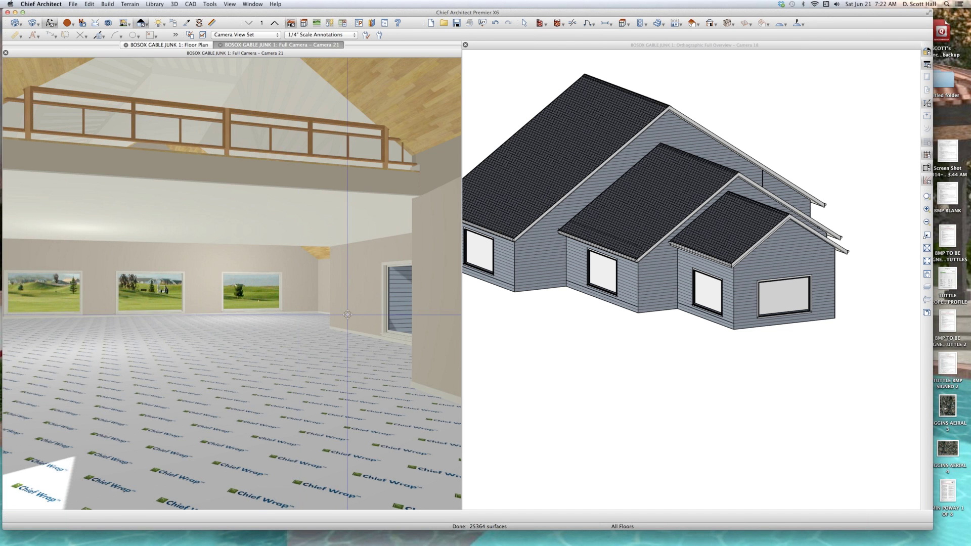
{"action": "scroll", "coordinate": [347, 314], "scroll_direction": "down", "scroll_amount": 4}
{"action": "scroll", "coordinate": [228, 209], "scroll_direction": "up", "scroll_amount": 2}
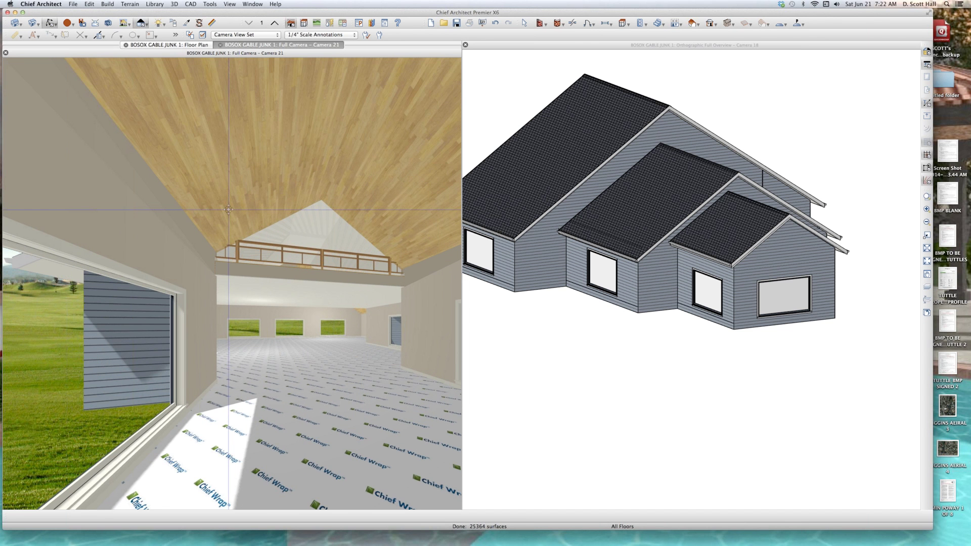
{"action": "key", "text": "super+w"}
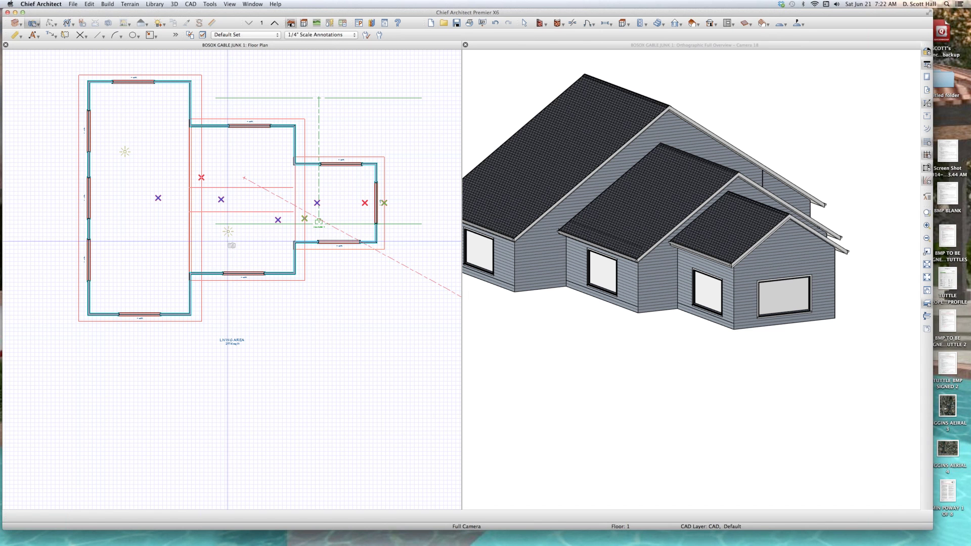
Place a full camera near the large room's outer wall facing the middle room, framing the gable opening.
{"action": "key", "text": "space"}
{"action": "left_click", "coordinate": [87, 197]}
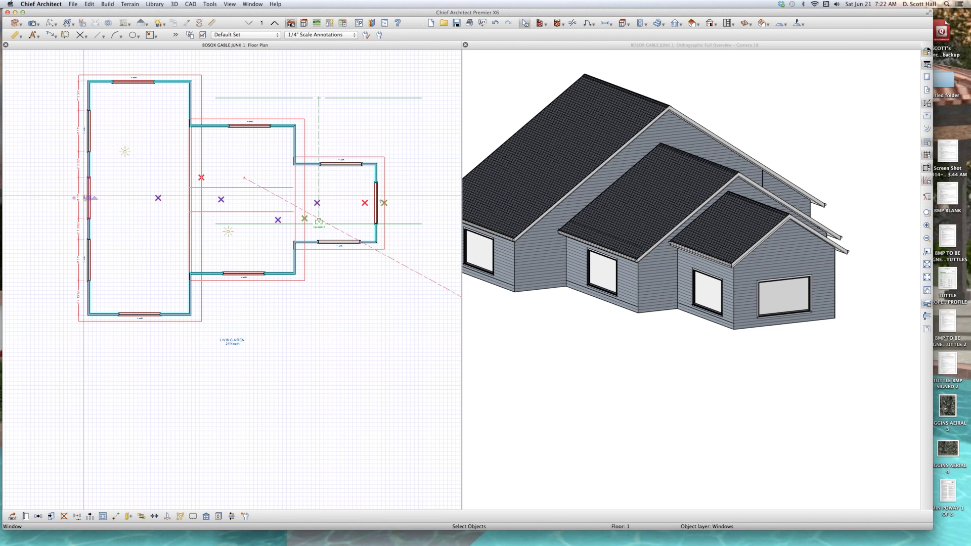
{"action": "key", "text": "space"}
{"action": "left_click_drag", "start_coordinate": [114, 221], "coordinate": [200, 211]}
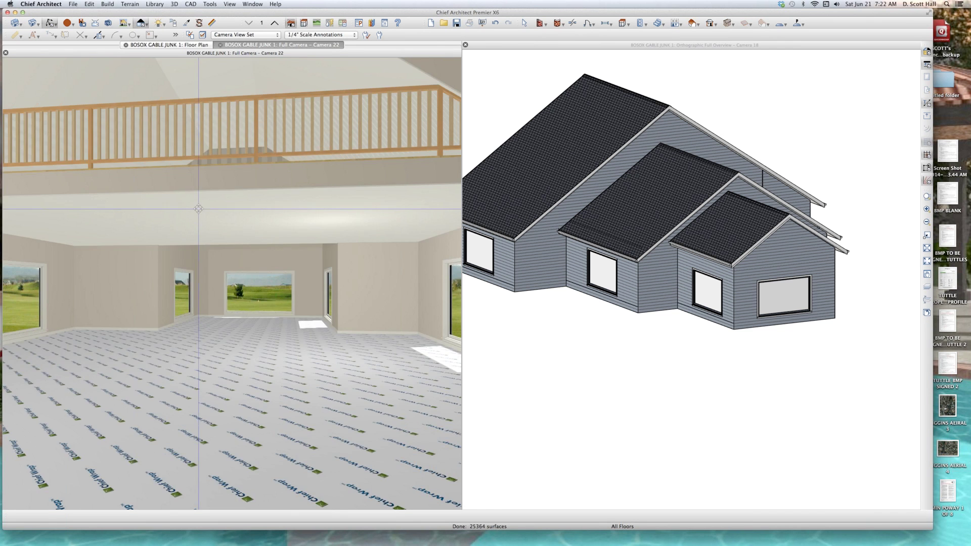
{"action": "scroll", "coordinate": [228, 192], "scroll_direction": "up", "scroll_amount": 5}
{"action": "key", "text": "space"}
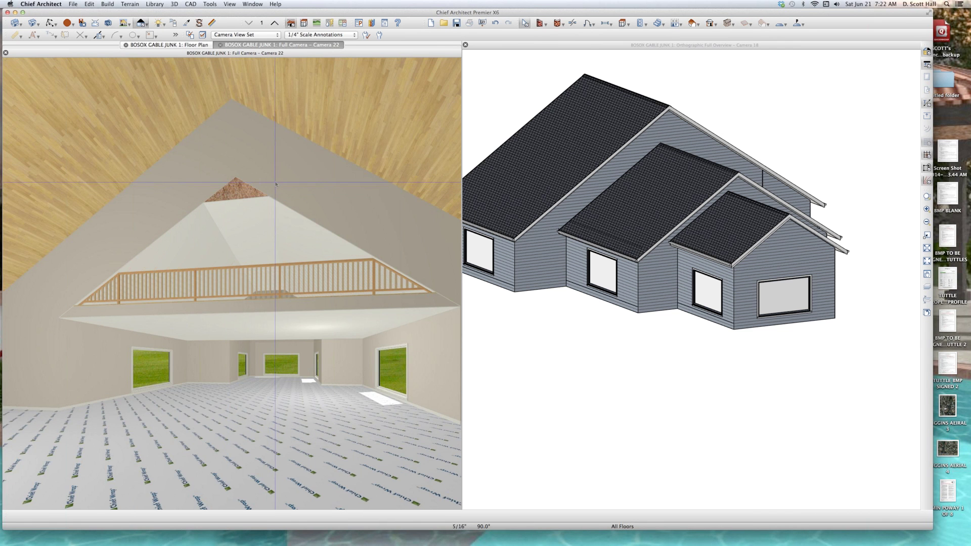
Reshape the large room's gable wall section so it covers the brick-textured triangle at the peak of the opening.
{"action": "left_click", "coordinate": [240, 185]}
{"action": "scroll", "coordinate": [241, 184], "scroll_direction": "up", "scroll_amount": 2}
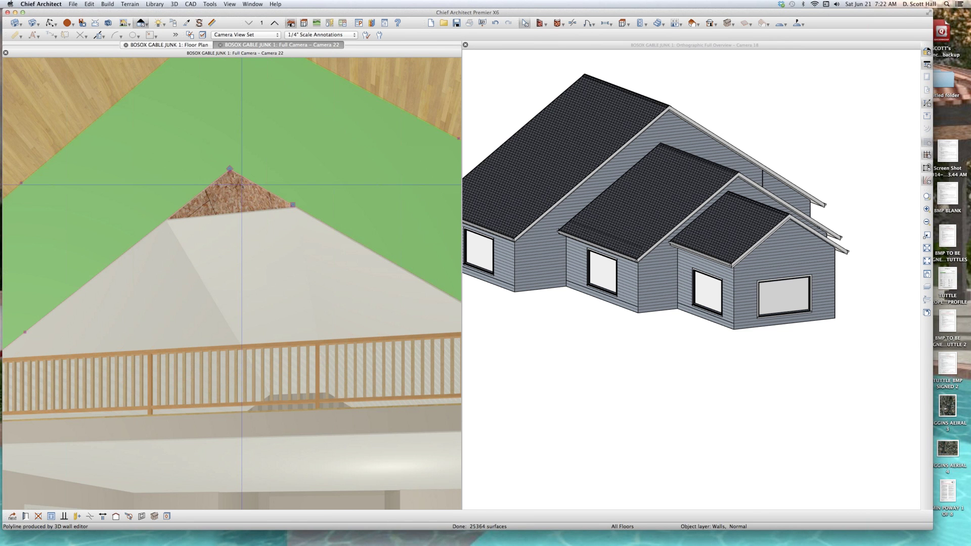
{"action": "left_click", "coordinate": [297, 206]}
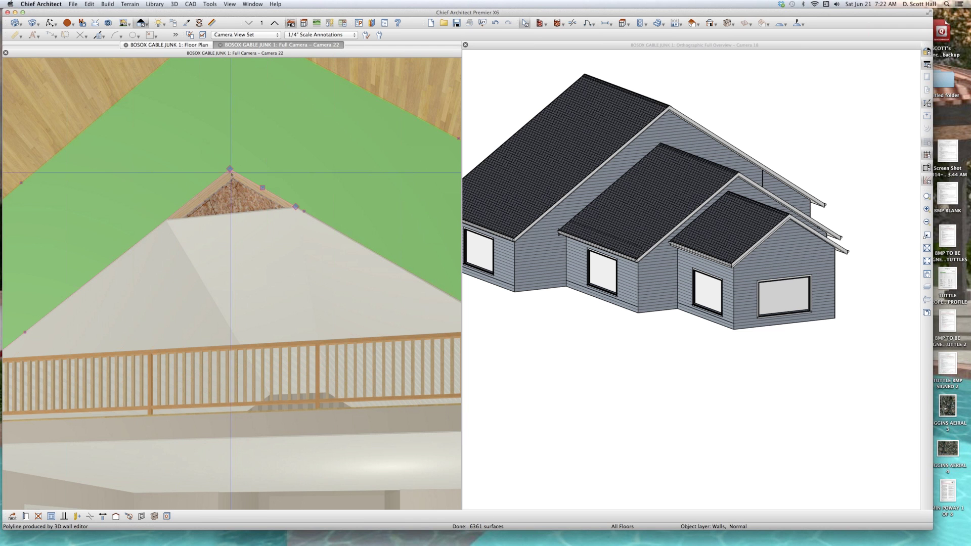
{"action": "left_click_drag", "start_coordinate": [230, 169], "coordinate": [167, 220]}
{"action": "left_click", "coordinate": [249, 263]}
{"action": "scroll", "coordinate": [249, 264], "scroll_direction": "down", "scroll_amount": 5}
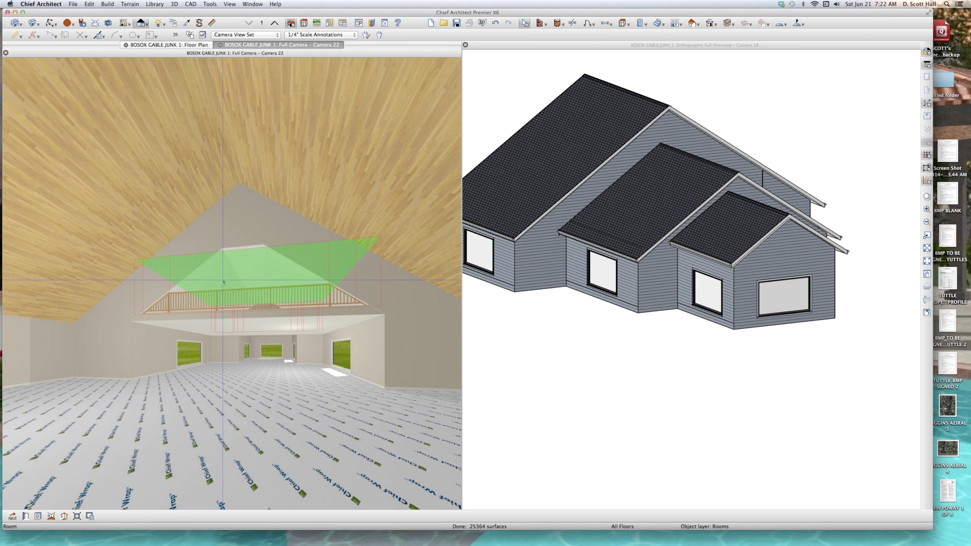
Inspect the reshaped gable wall section and arrange the exterior overview, interior camera and floor plan side by side.
{"action": "scroll", "coordinate": [224, 282], "scroll_direction": "up", "scroll_amount": 3}
{"action": "left_click", "coordinate": [256, 254]}
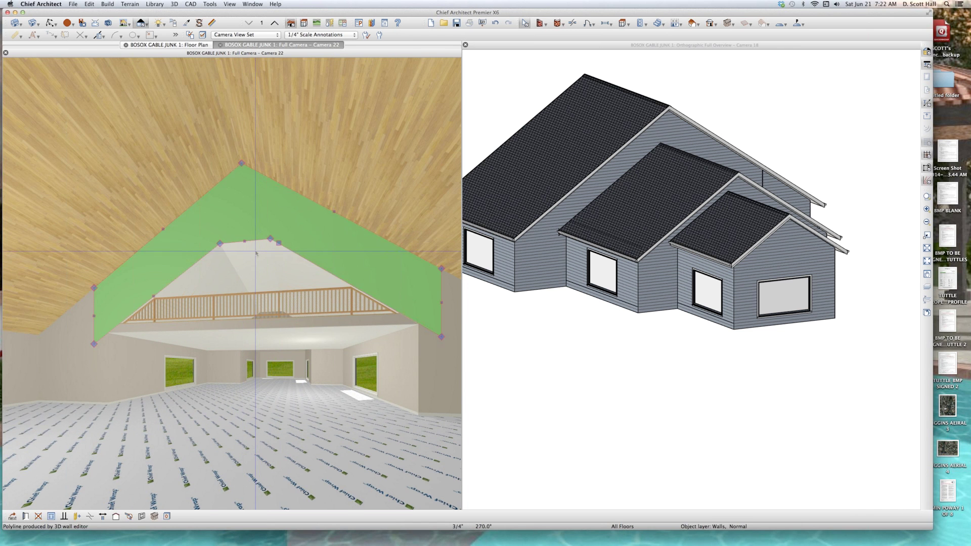
{"action": "key", "text": "Tab"}
{"action": "key", "text": "Escape"}
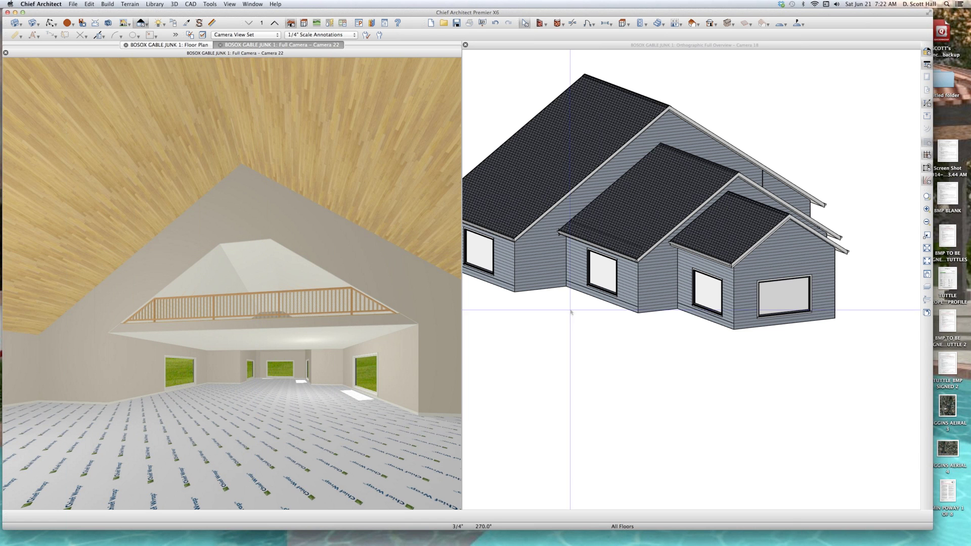
{"action": "left_click", "coordinate": [597, 276]}
{"action": "key", "text": "shift+F7"}
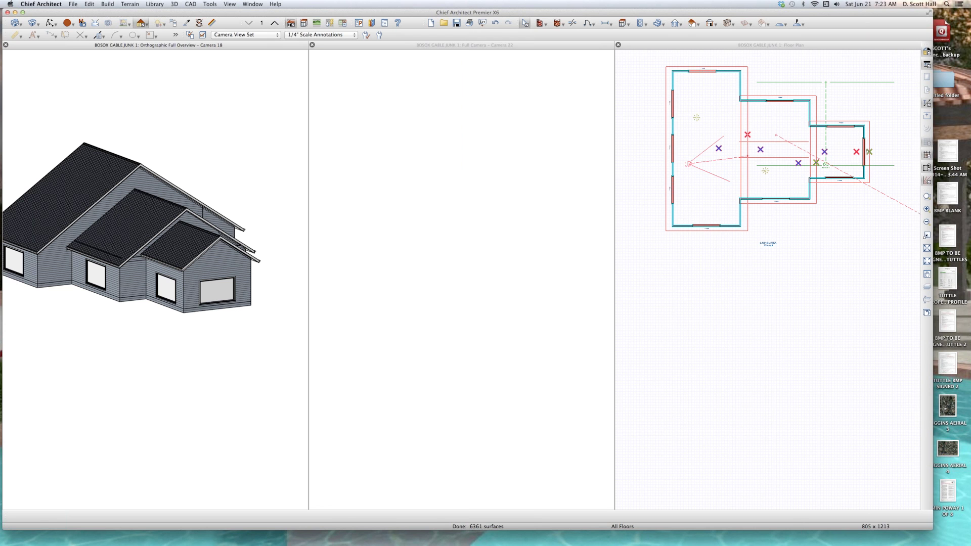
Turn off Ceiling Over This Room in the structure settings of the middle room on floor 2.
{"action": "left_click", "coordinate": [774, 275]}
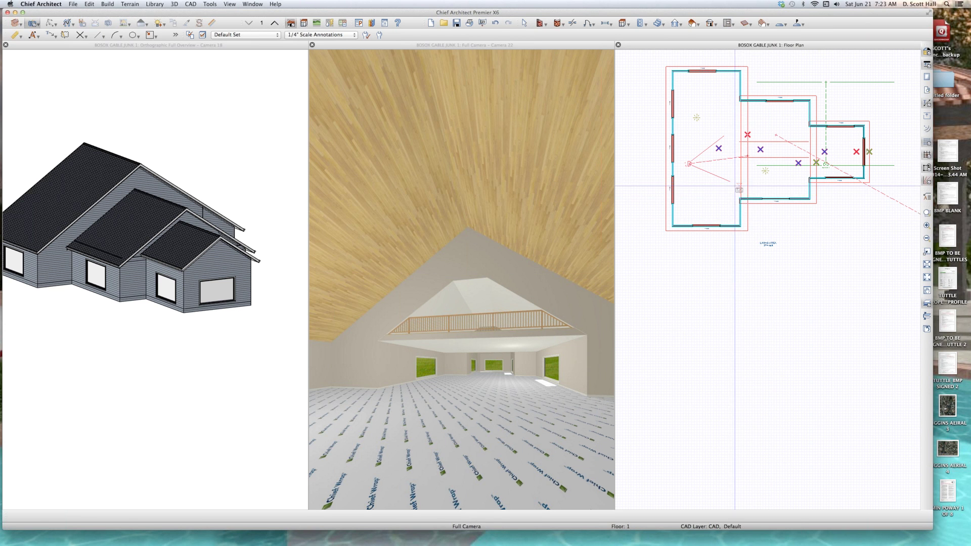
{"action": "key", "text": "Page_Up"}
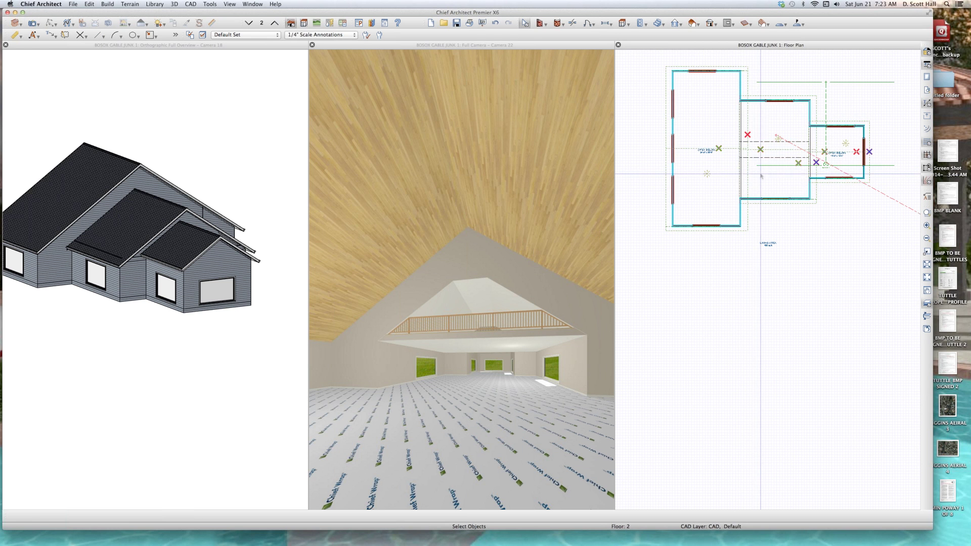
{"action": "left_click", "coordinate": [761, 175]}
{"action": "scroll", "coordinate": [762, 176], "scroll_direction": "up", "scroll_amount": 3}
{"action": "double_click", "coordinate": [782, 189]}
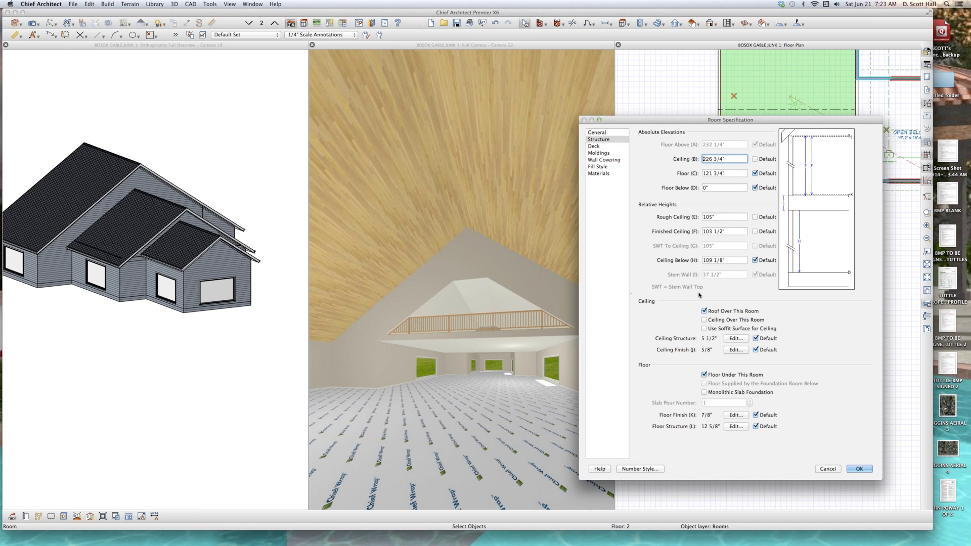
{"action": "key", "text": "Return"}
Enable Default Wall Top Height for the large room's gable wall section around the opening to the middle room.
{"action": "left_click", "coordinate": [481, 302]}
{"action": "scroll", "coordinate": [462, 296], "scroll_direction": "up", "scroll_amount": 3}
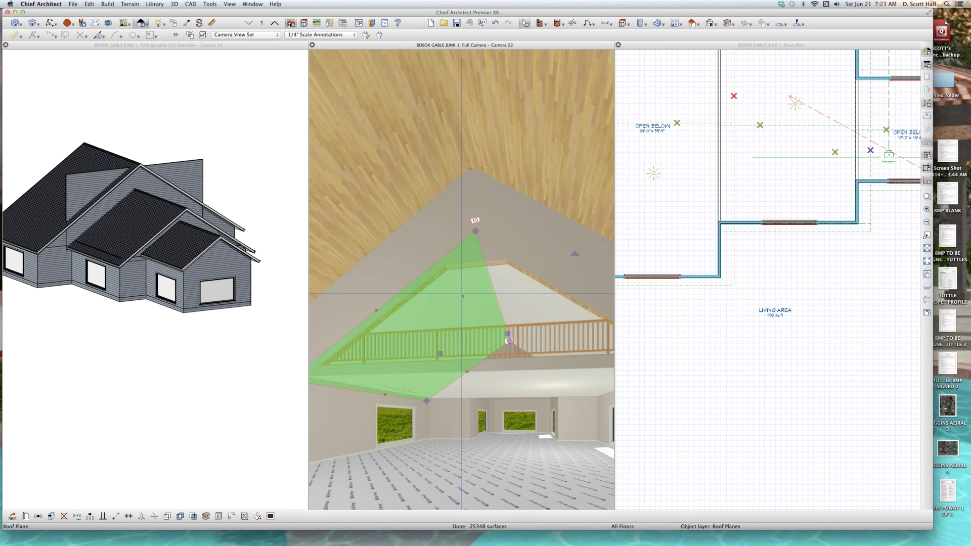
{"action": "key", "text": "Delete"}
{"action": "scroll", "coordinate": [461, 295], "scroll_direction": "up", "scroll_amount": 3}
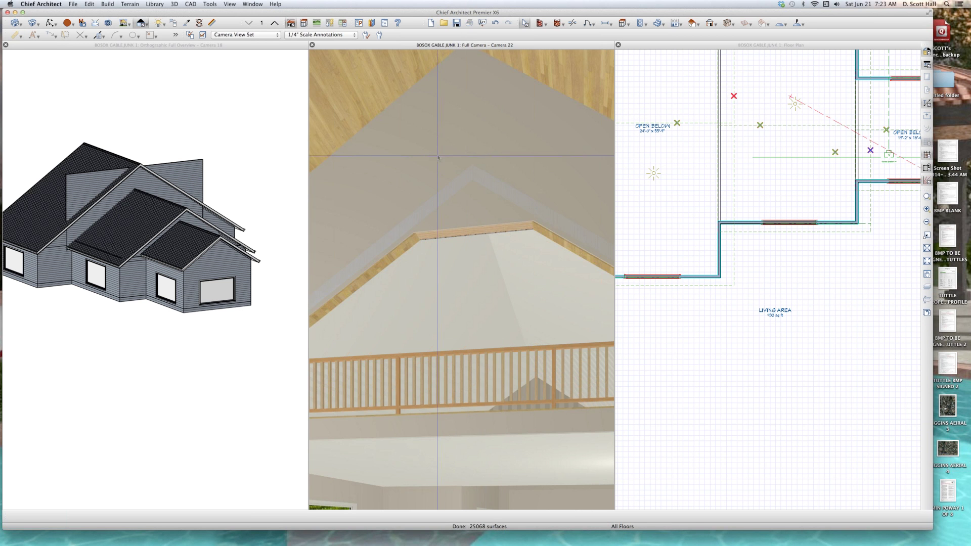
{"action": "left_click", "coordinate": [495, 119]}
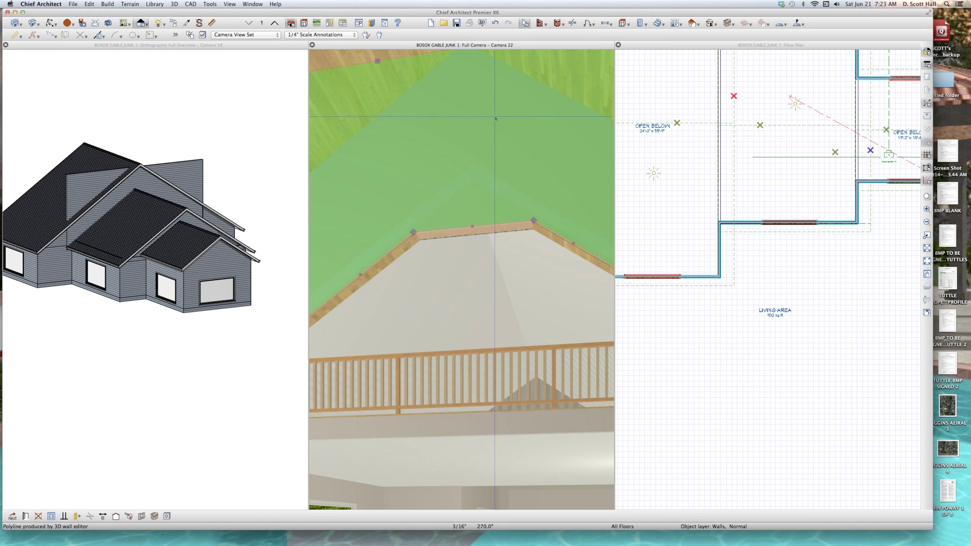
{"action": "double_click", "coordinate": [497, 187]}
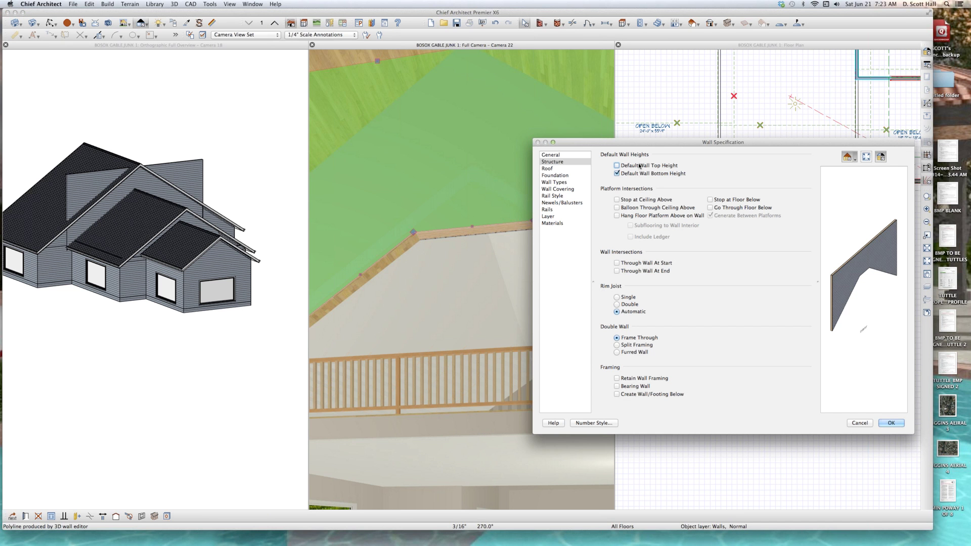
{"action": "key", "text": "Return"}
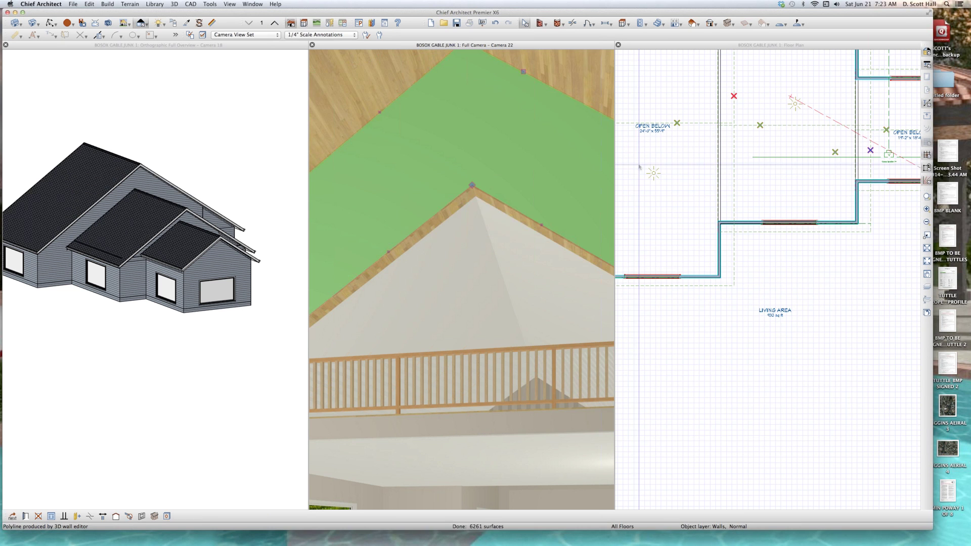
Examine the middle roof from outside and the peaked gable opening with its exposed wood edge from inside.
{"action": "left_click", "coordinate": [475, 228]}
{"action": "left_click", "coordinate": [120, 214]}
{"action": "scroll", "coordinate": [119, 215], "scroll_direction": "up", "scroll_amount": 3}
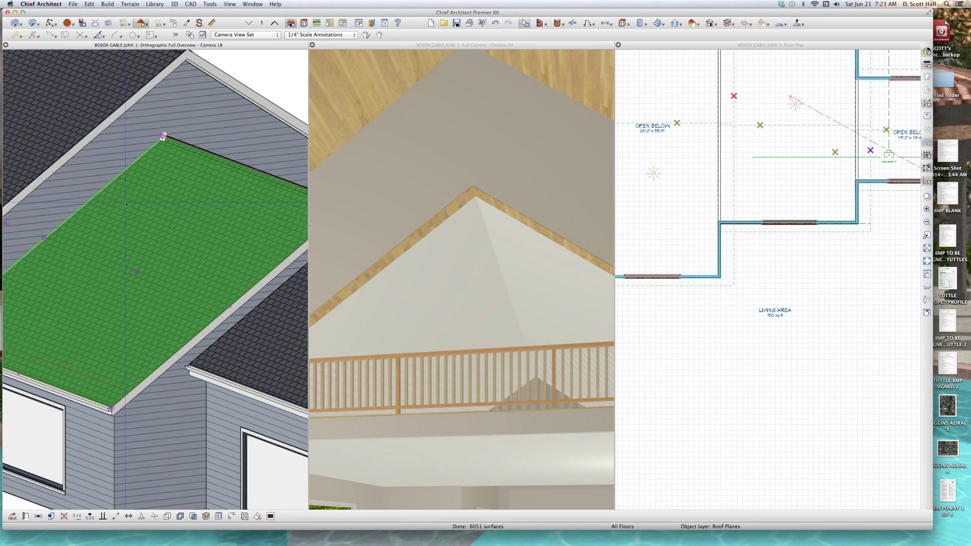
{"action": "scroll", "coordinate": [120, 106], "scroll_direction": "down", "scroll_amount": 3}
{"action": "scroll", "coordinate": [120, 106], "scroll_direction": "up", "scroll_amount": 5}
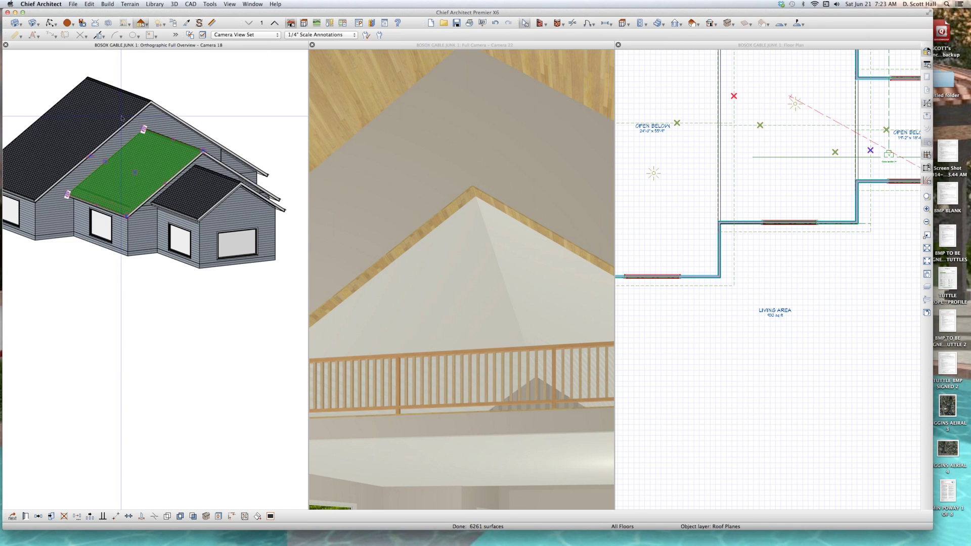
{"action": "scroll", "coordinate": [430, 283], "scroll_direction": "down", "scroll_amount": 4}
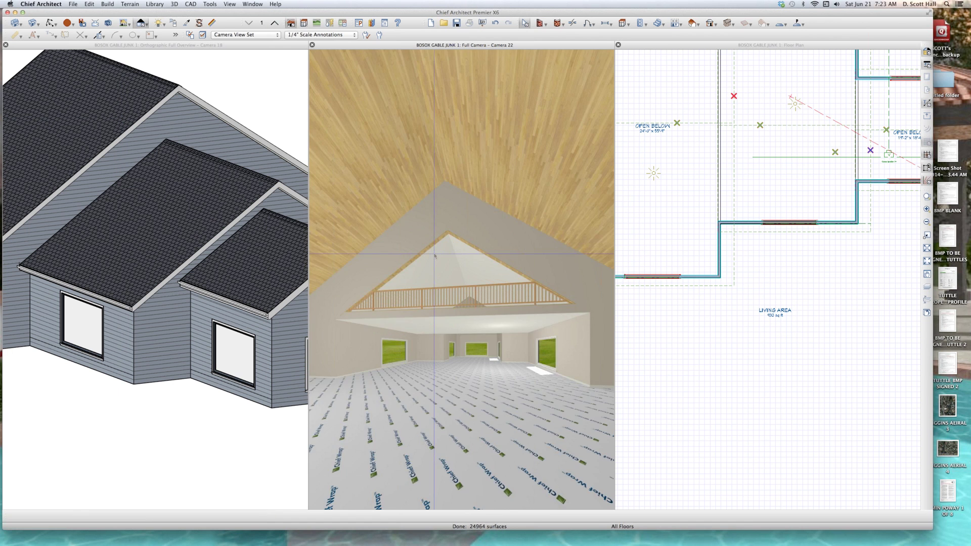
{"action": "scroll", "coordinate": [431, 268], "scroll_direction": "up", "scroll_amount": 6}
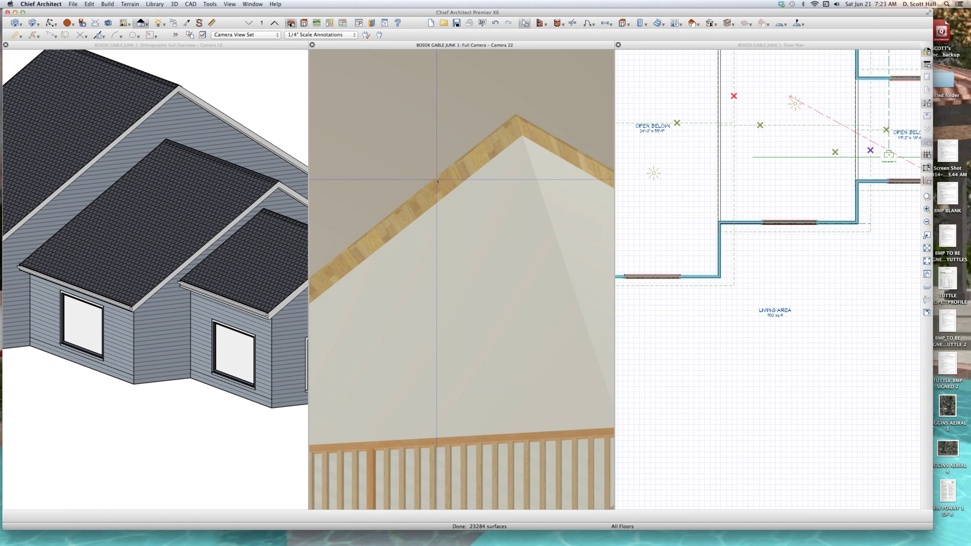
{"action": "scroll", "coordinate": [447, 201], "scroll_direction": "down", "scroll_amount": 6}
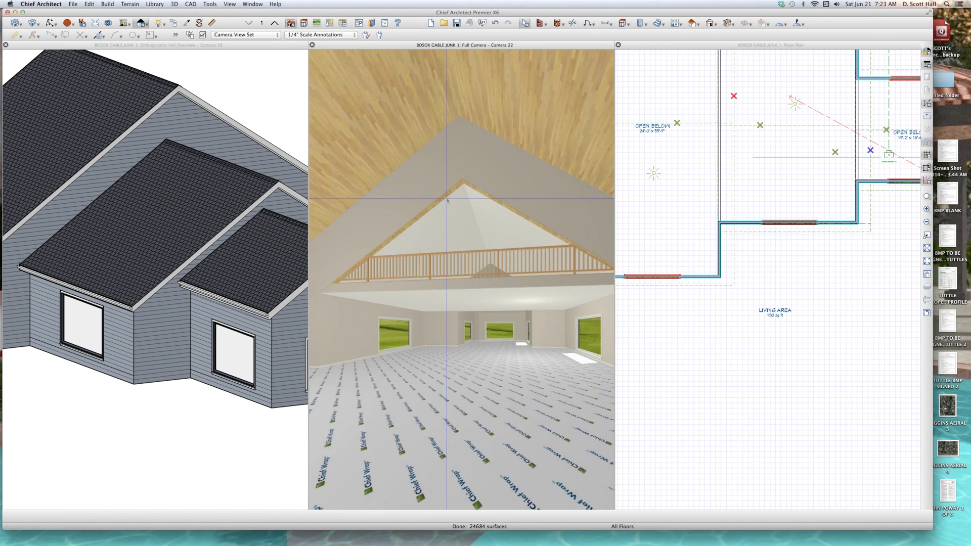
{"action": "scroll", "coordinate": [447, 201], "scroll_direction": "down", "scroll_amount": 2}
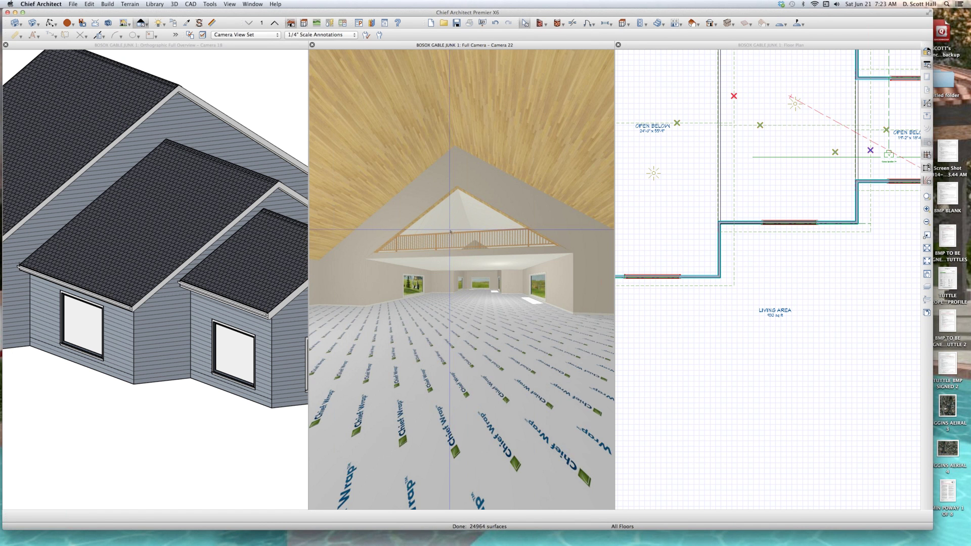
Paint the large room's sloped wood ceiling with the Color - Bone material picked up from the interior.
{"action": "key", "text": "e"}
{"action": "left_click", "coordinate": [440, 177]}
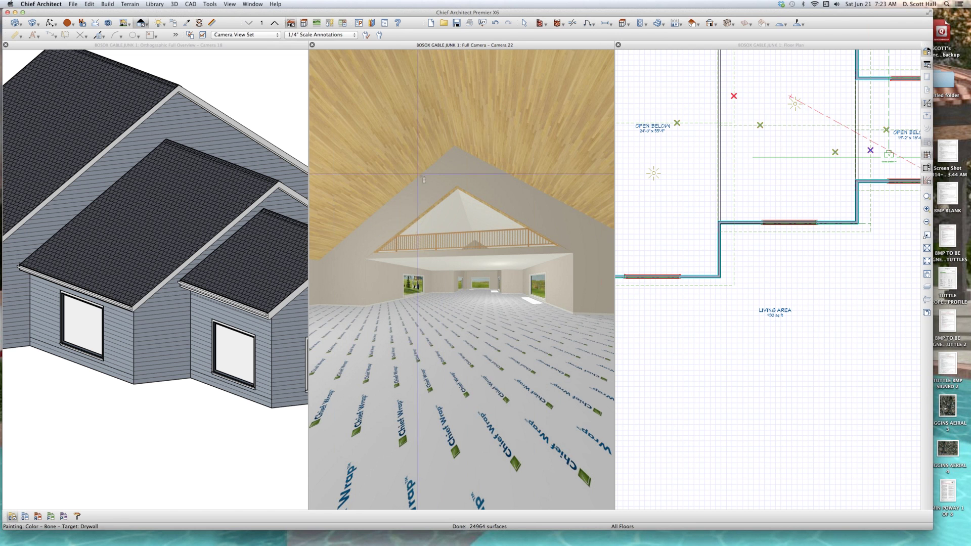
{"action": "left_click", "coordinate": [389, 143]}
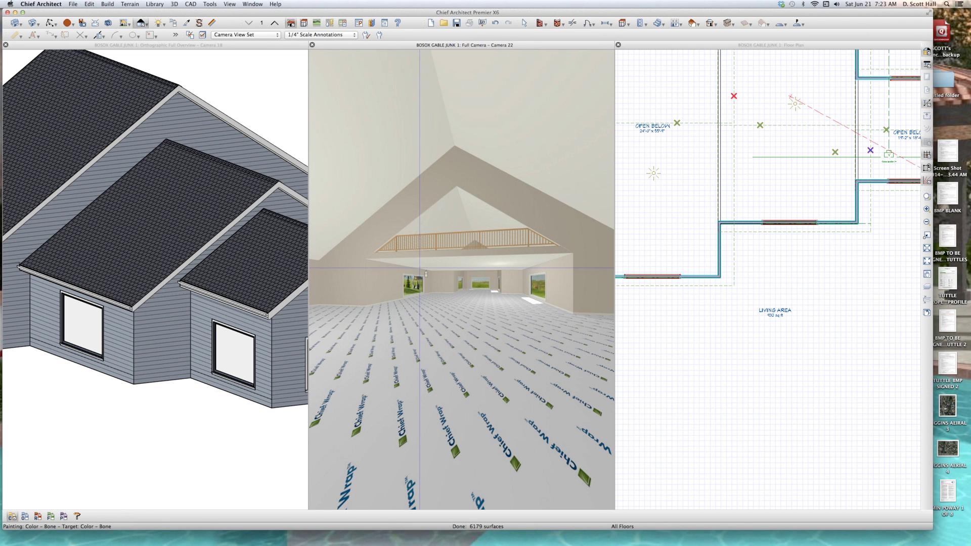
{"action": "scroll", "coordinate": [419, 268], "scroll_direction": "up", "scroll_amount": 5}
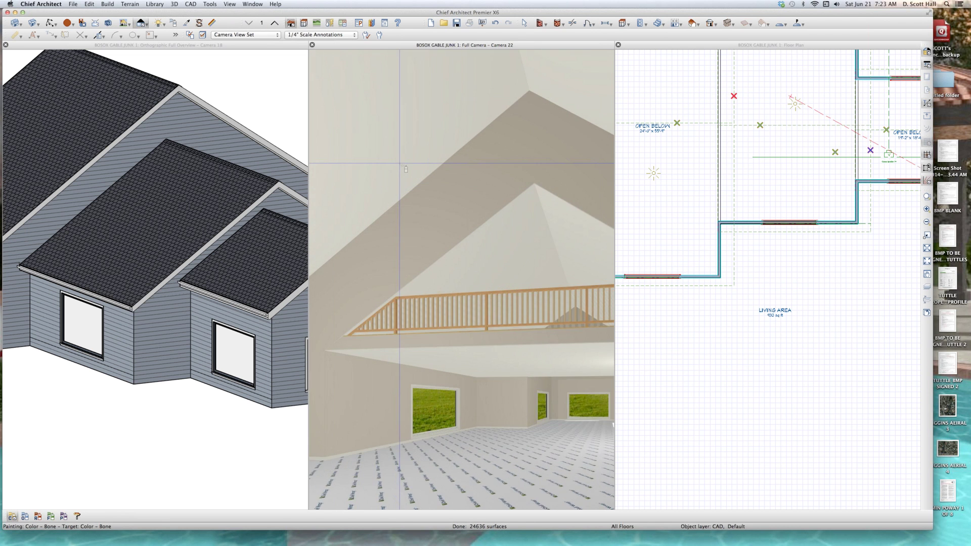
Undo the last ceiling paint and inspect how the large room's and middle room's roof planes meet the gable wall section.
{"action": "key", "text": "super+z"}
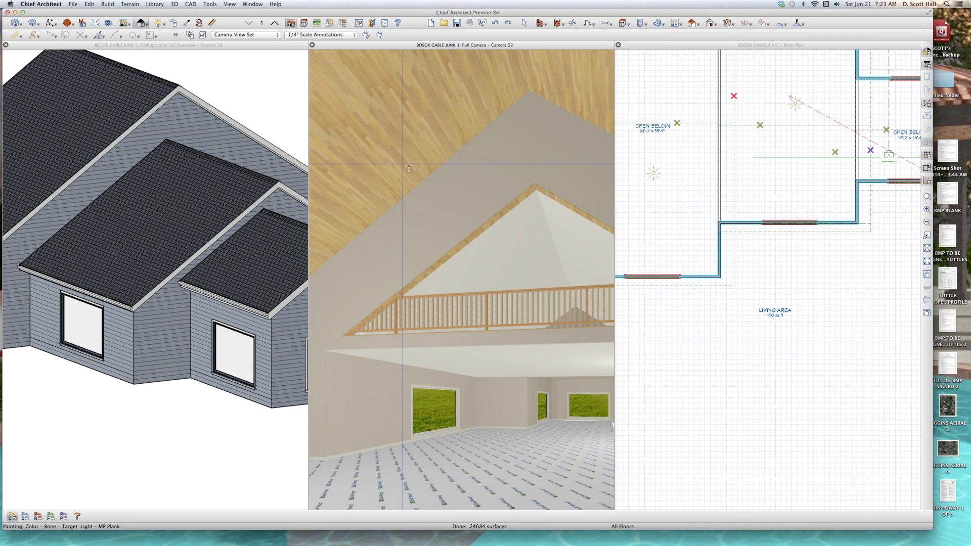
{"action": "key", "text": "space"}
{"action": "left_click", "coordinate": [382, 130]}
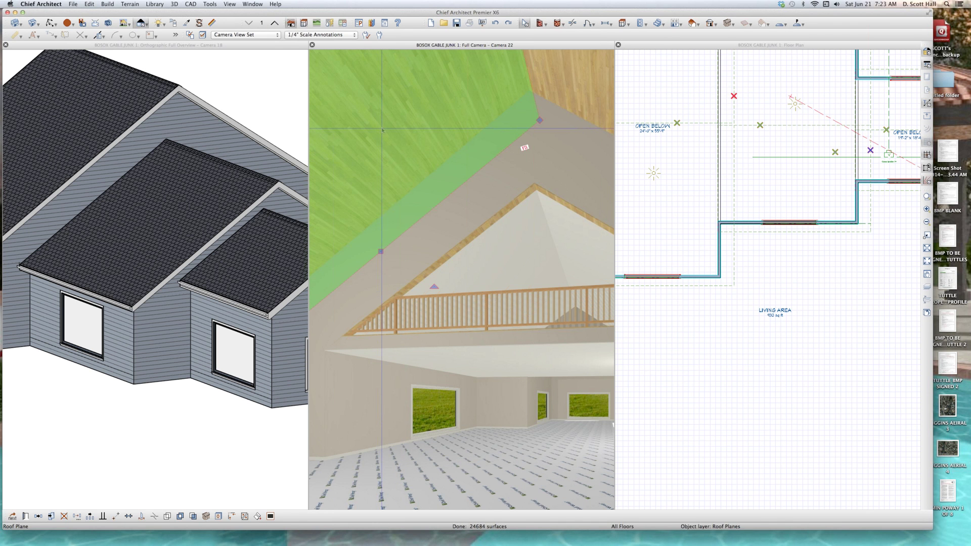
{"action": "scroll", "coordinate": [480, 167], "scroll_direction": "up", "scroll_amount": 5}
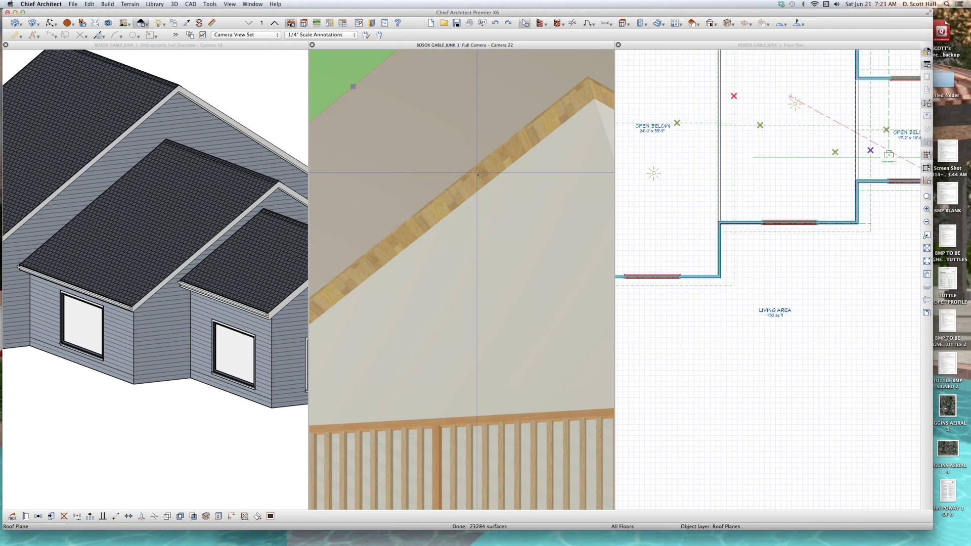
{"action": "scroll", "coordinate": [480, 202], "scroll_direction": "down", "scroll_amount": 5}
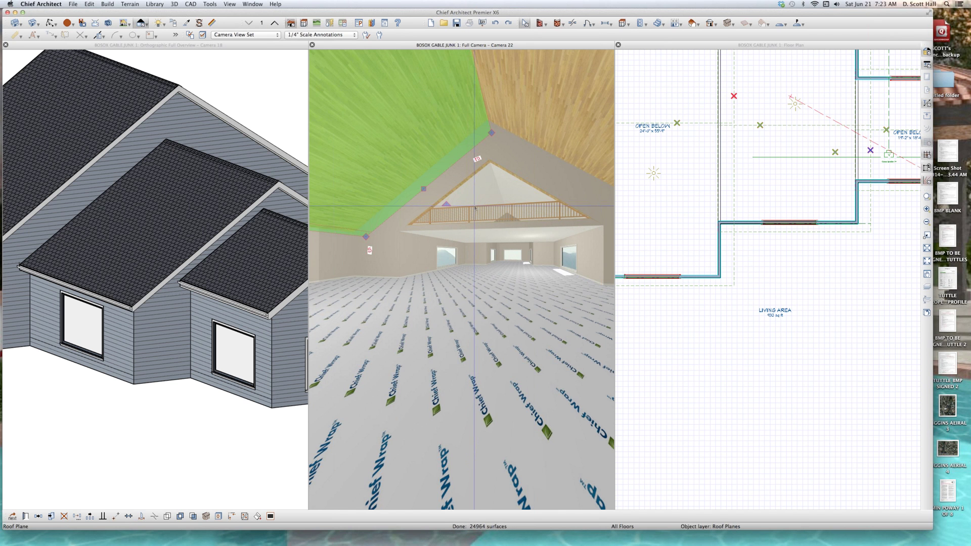
{"action": "scroll", "coordinate": [423, 172], "scroll_direction": "up", "scroll_amount": 1}
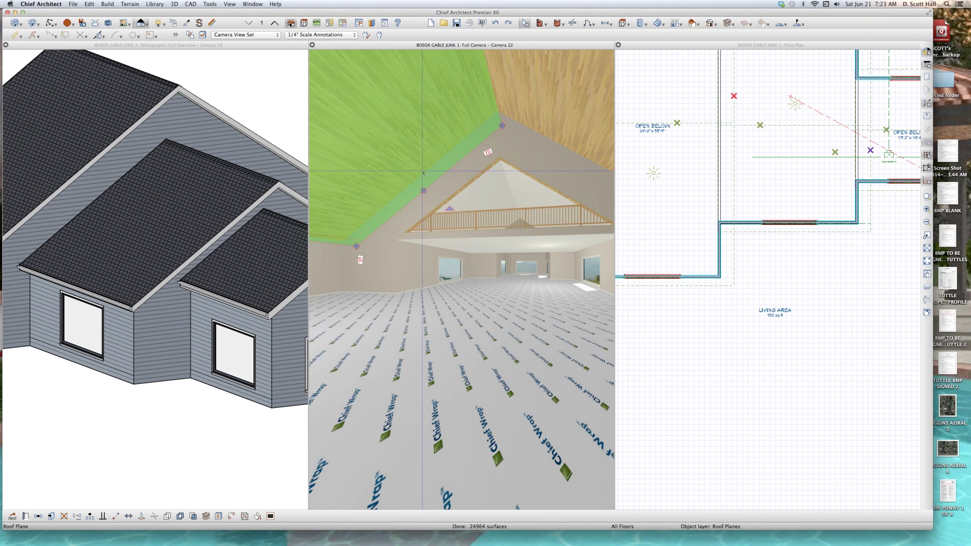
{"action": "scroll", "coordinate": [423, 172], "scroll_direction": "up", "scroll_amount": 3}
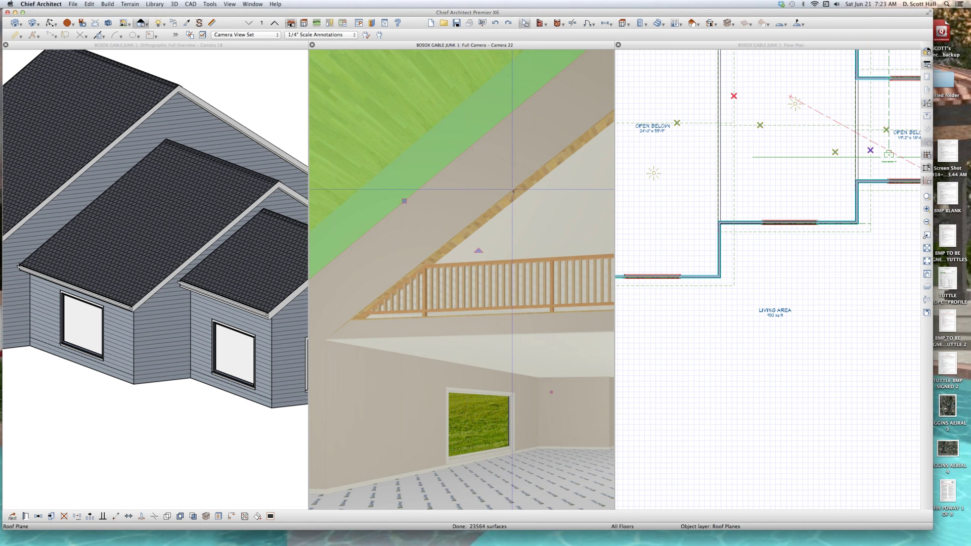
{"action": "left_click", "coordinate": [516, 177]}
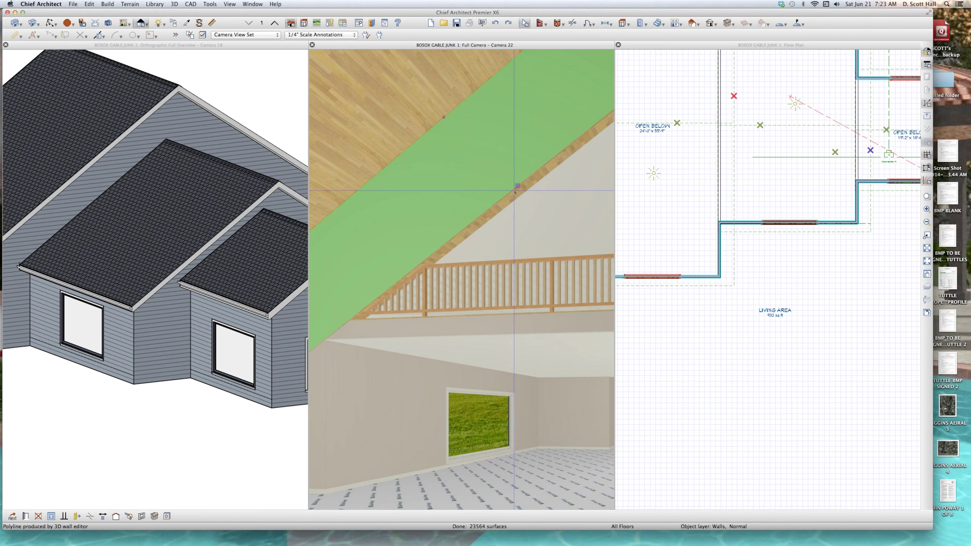
{"action": "left_click", "coordinate": [349, 102]}
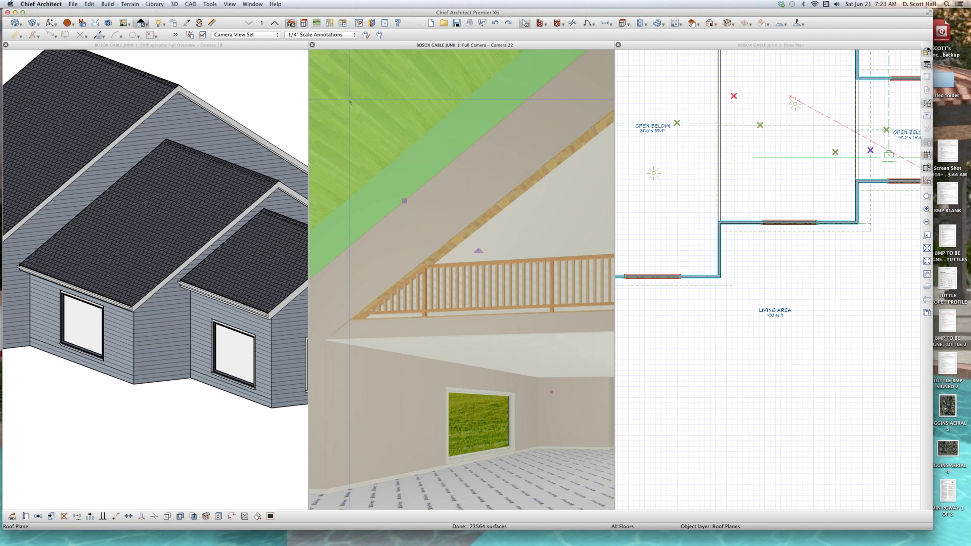
{"action": "scroll", "coordinate": [501, 195], "scroll_direction": "up", "scroll_amount": 5}
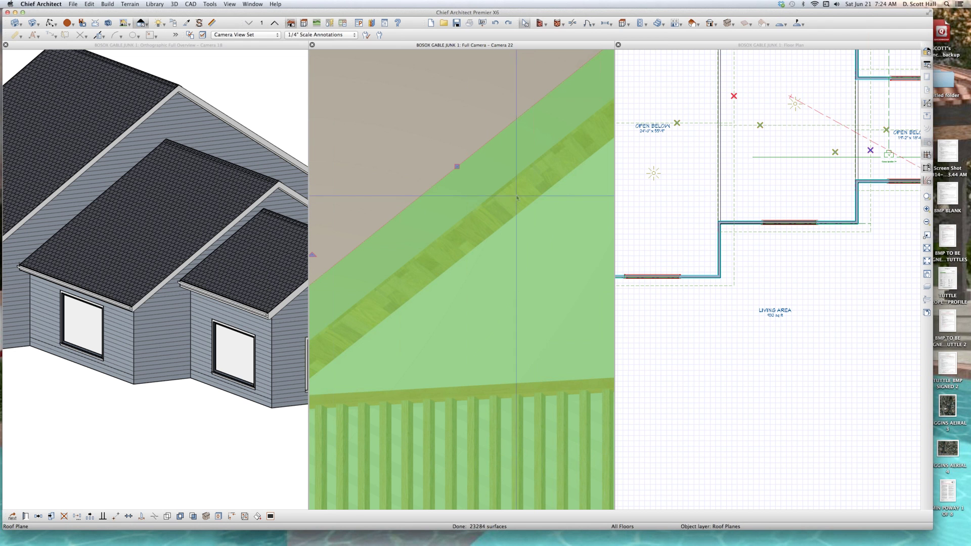
{"action": "scroll", "coordinate": [509, 195], "scroll_direction": "down", "scroll_amount": 5}
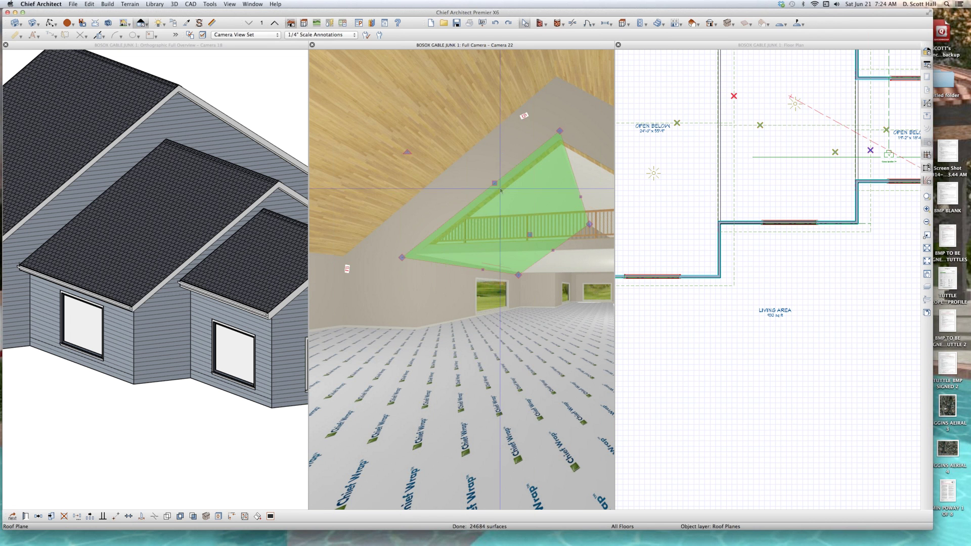
Repaint the large room's sloped wood ceiling with the Color - Bone material.
{"action": "key", "text": "Escape"}
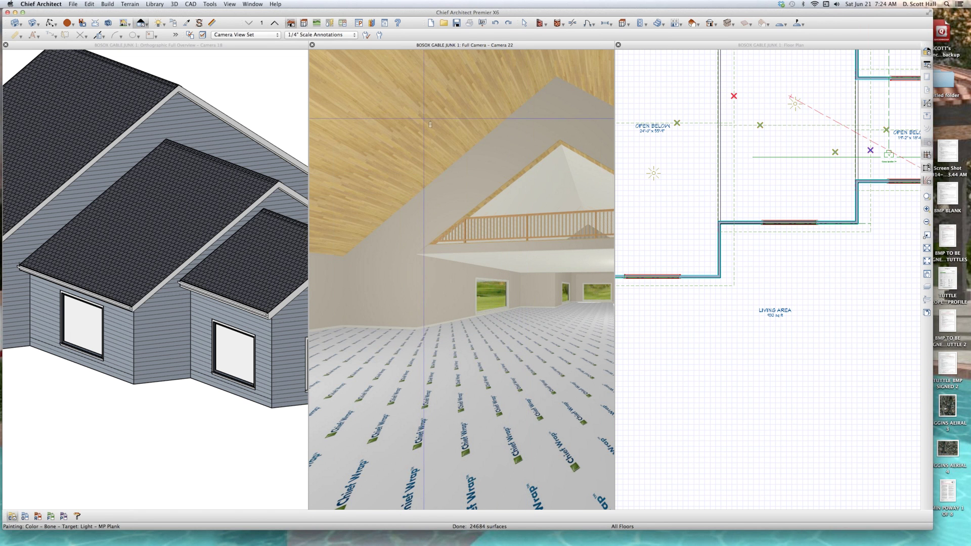
{"action": "left_click", "coordinate": [430, 124]}
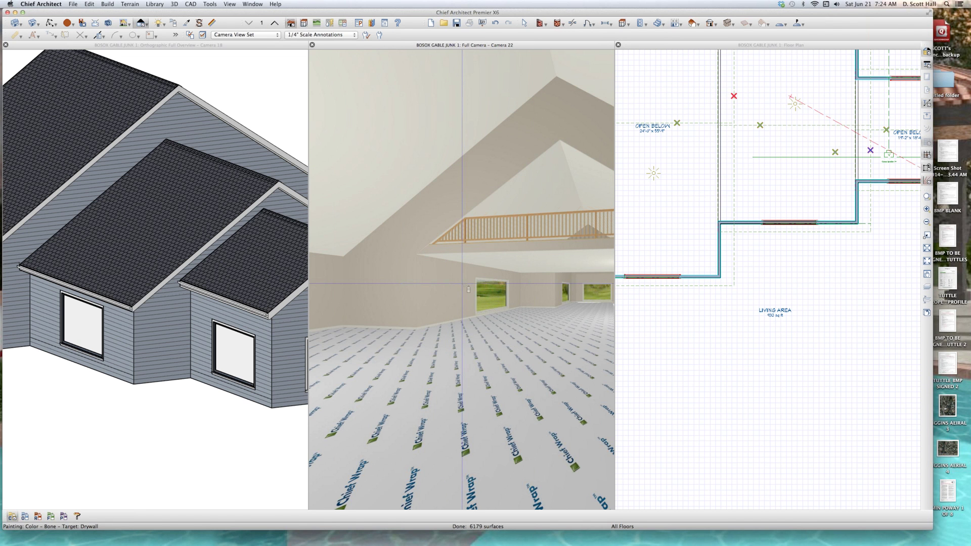
{"action": "key", "text": "space"}
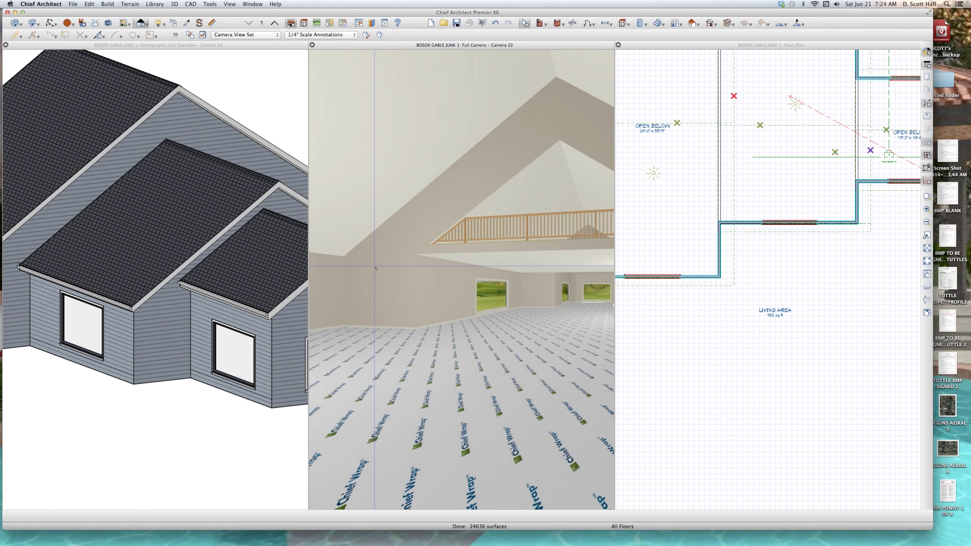
Turn on Ceiling Over This Room in the structure settings of the middle room on floor 2.
{"action": "scroll", "coordinate": [375, 268], "scroll_direction": "down", "scroll_amount": 1}
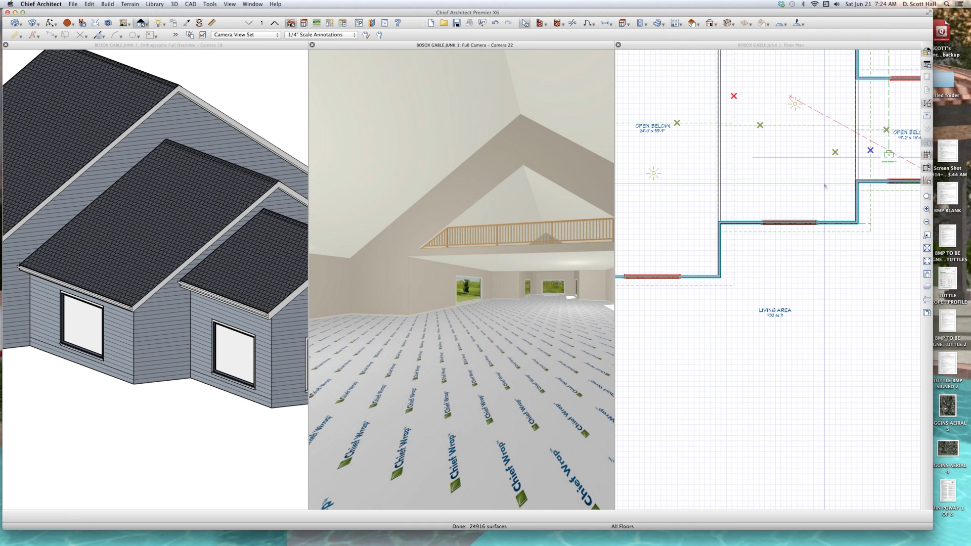
{"action": "left_click", "coordinate": [820, 182]}
{"action": "double_click", "coordinate": [761, 219]}
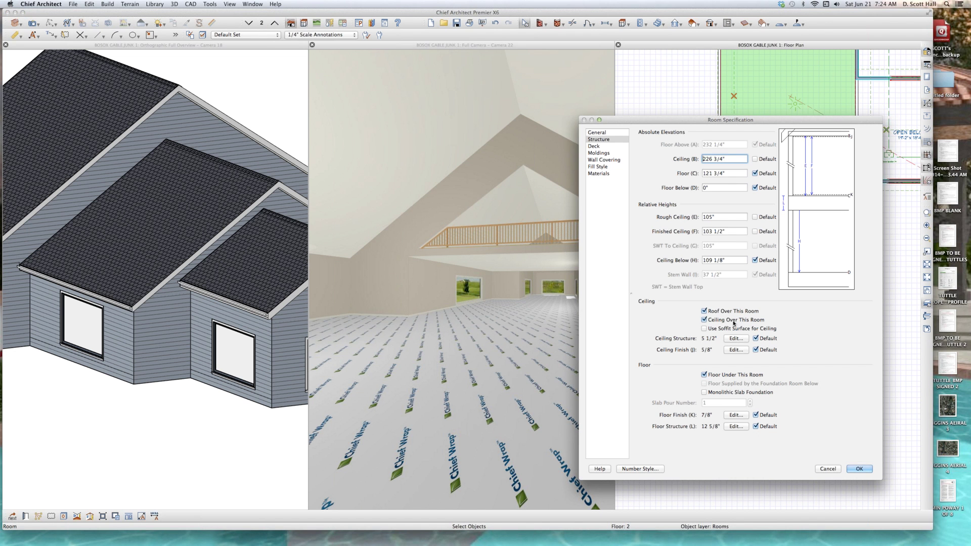
{"action": "key", "text": "Return"}
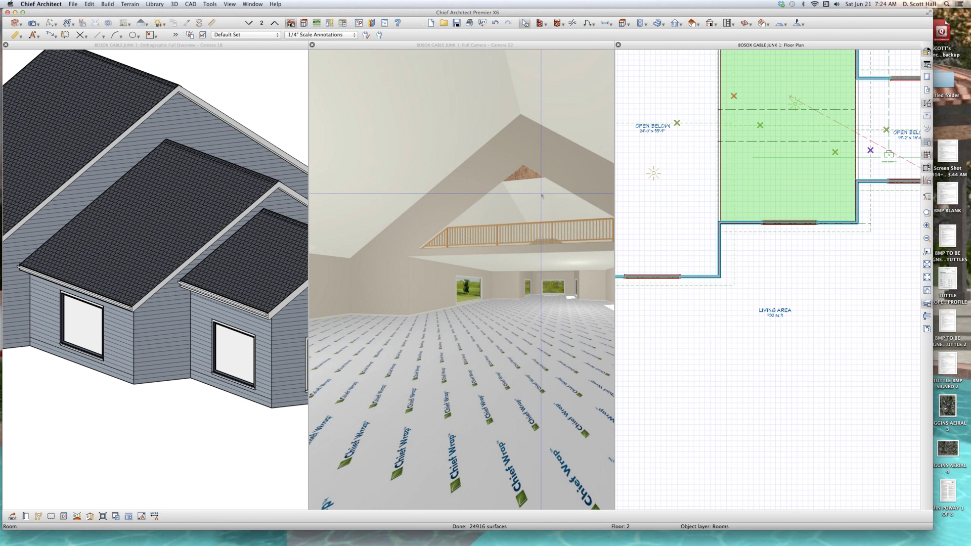
Reshape the gable wall section's peaked opening by adding a corner at the flat ceiling's edge and moving the peak to its opposite edge.
{"action": "left_click", "coordinate": [547, 167]}
{"action": "scroll", "coordinate": [547, 167], "scroll_direction": "up", "scroll_amount": 3}
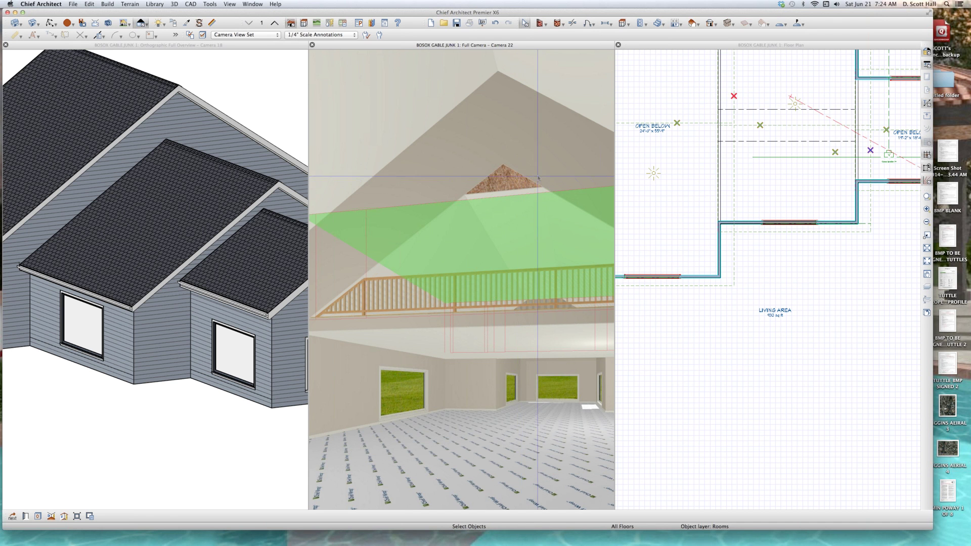
{"action": "left_click", "coordinate": [542, 174]}
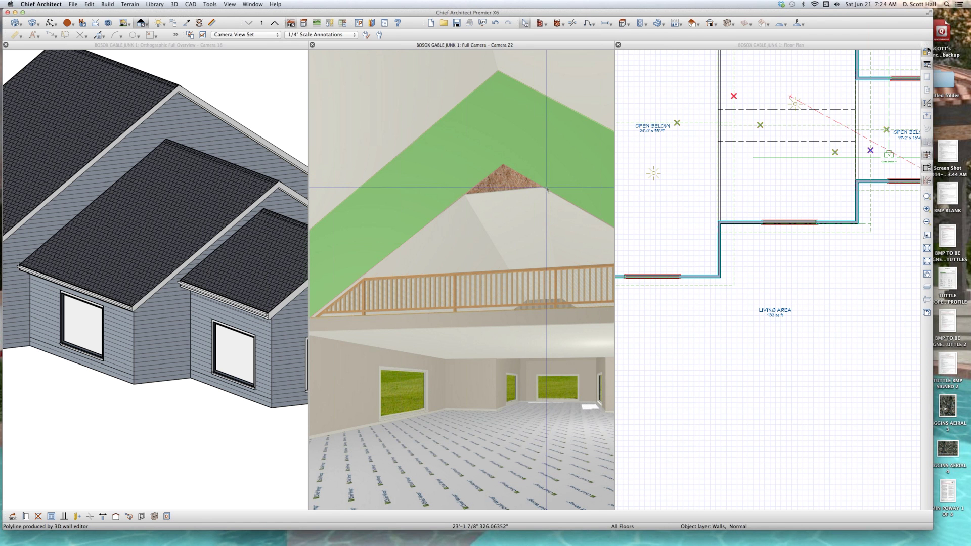
{"action": "left_click_drag", "start_coordinate": [546, 189], "coordinate": [466, 196]}
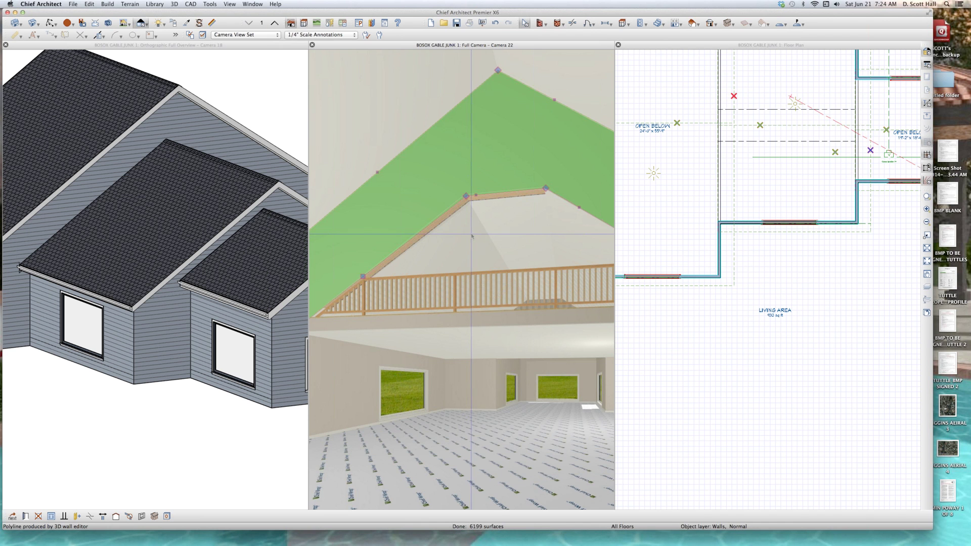
{"action": "scroll", "coordinate": [498, 179], "scroll_direction": "up", "scroll_amount": 2}
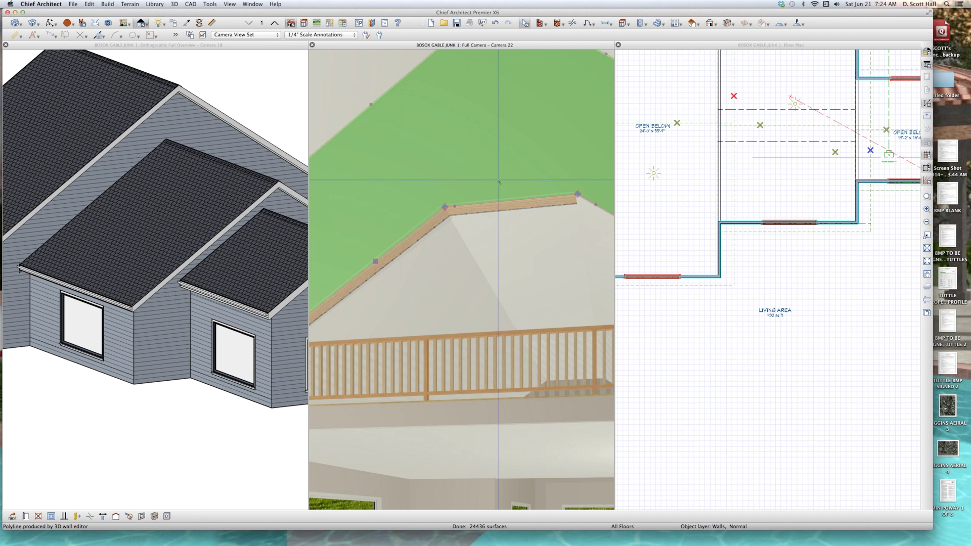
{"action": "scroll", "coordinate": [498, 181], "scroll_direction": "down", "scroll_amount": 5}
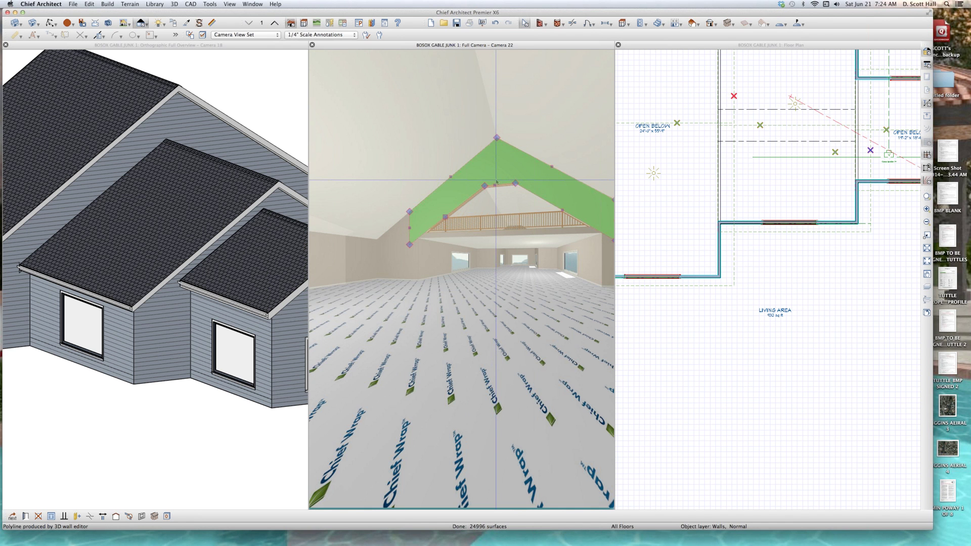
Reset the reshaped gable wall section by enabling Default Wall Bottom Height and Default Wall Top Height.
{"action": "key", "text": "super+e"}
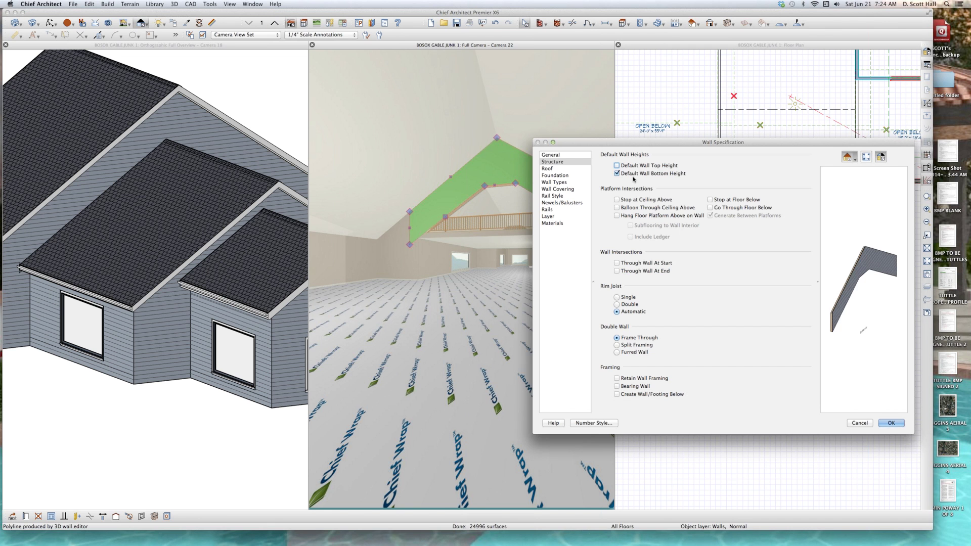
{"action": "key", "text": "Return"}
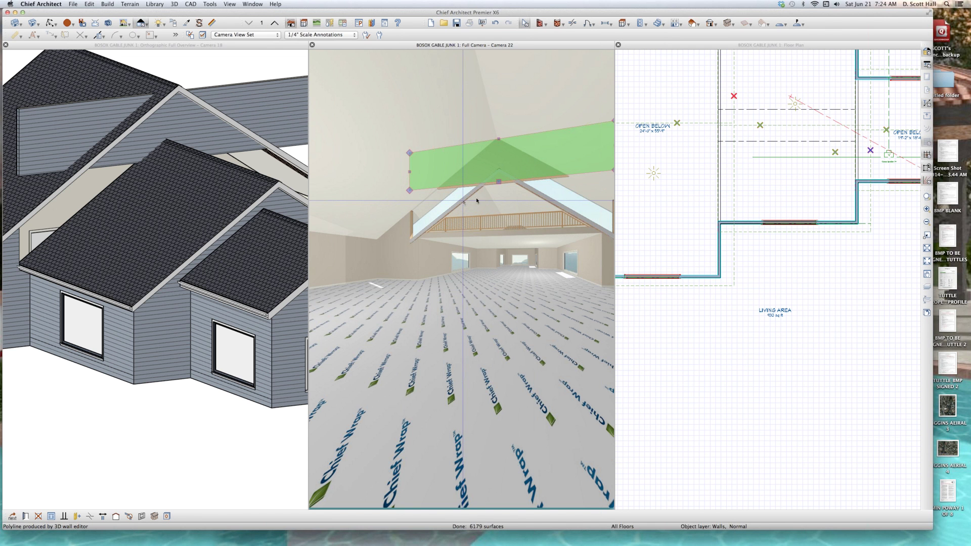
{"action": "key", "text": "super+e"}
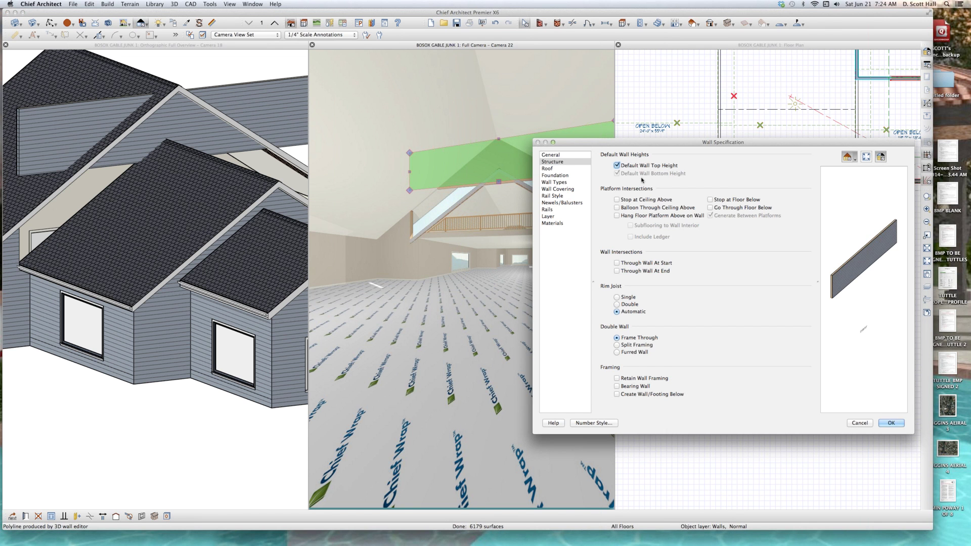
{"action": "key", "text": "Return"}
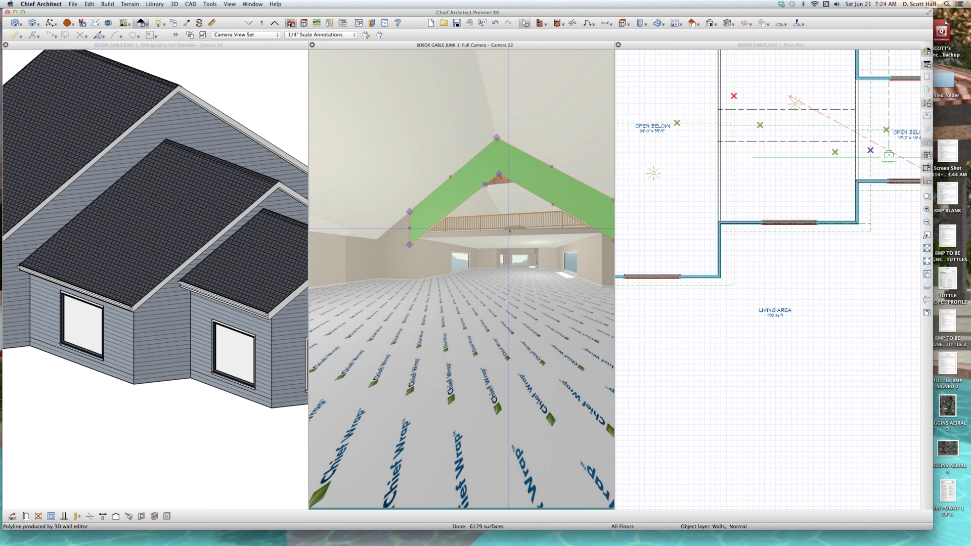
Break the gable opening's sloped edge at the middle room's flat ceiling and move the peak to the ceiling's other end, flattening the opening's top.
{"action": "left_click", "coordinate": [537, 152]}
{"action": "left_click", "coordinate": [511, 164]}
{"action": "scroll", "coordinate": [511, 169], "scroll_direction": "up", "scroll_amount": 5}
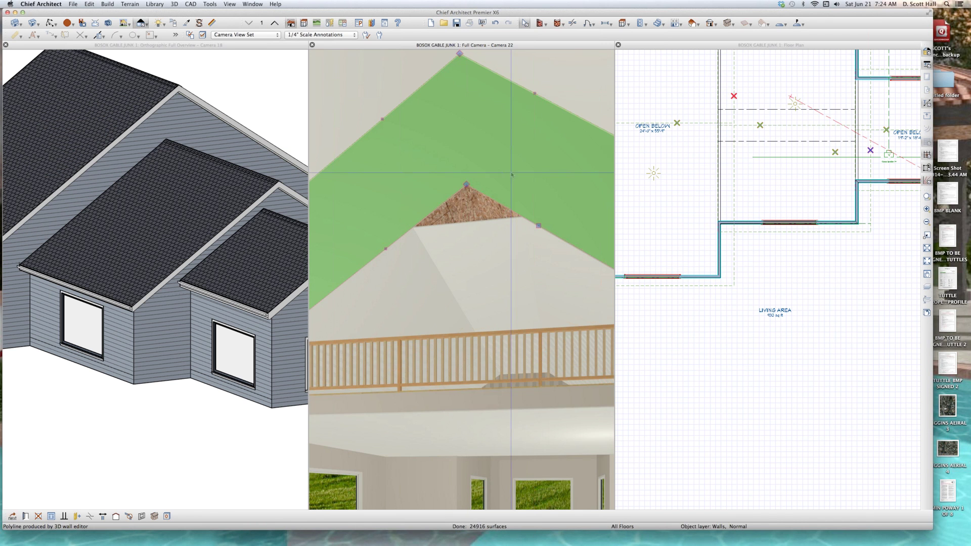
{"action": "scroll", "coordinate": [520, 201], "scroll_direction": "up", "scroll_amount": 2}
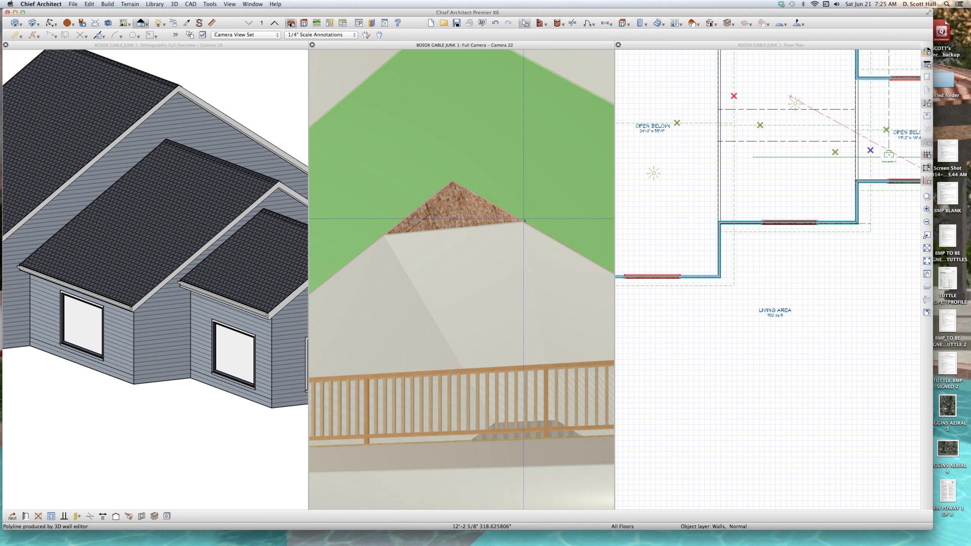
{"action": "left_click", "coordinate": [524, 222]}
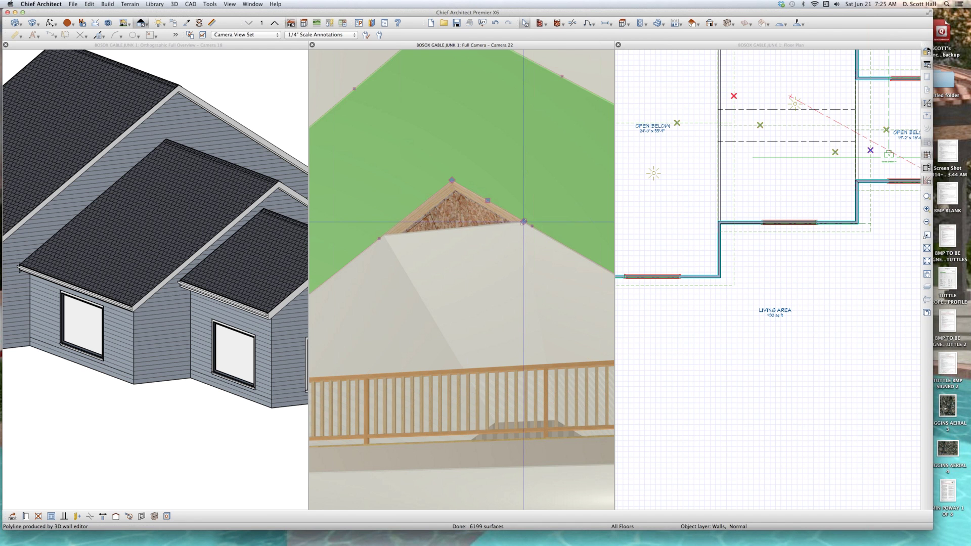
{"action": "left_click_drag", "start_coordinate": [451, 180], "coordinate": [382, 235]}
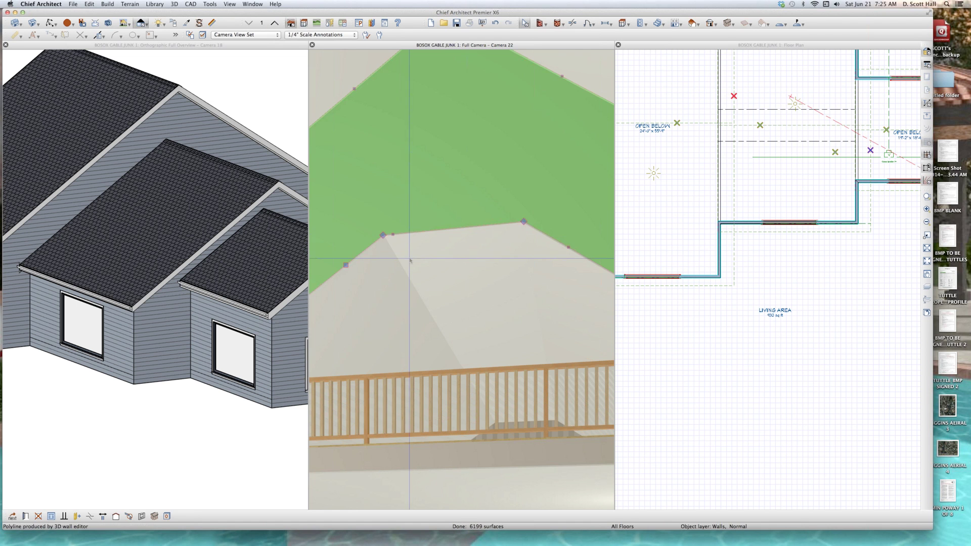
{"action": "key", "text": "Escape"}
{"action": "scroll", "coordinate": [459, 284], "scroll_direction": "down", "scroll_amount": 6}
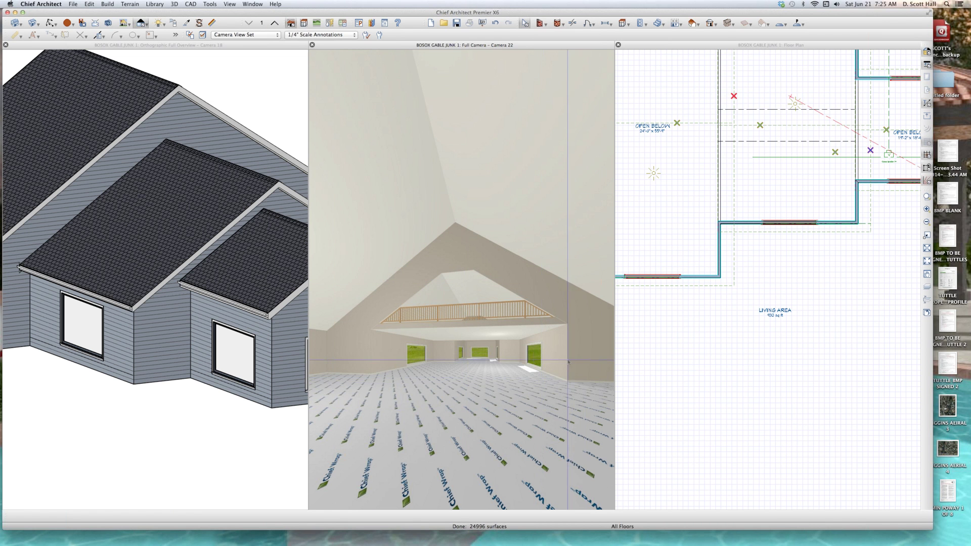
Inspect the middle roof plane and stepped gables from outside in the orthographic overview, and close that view.
{"action": "left_click", "coordinate": [176, 169]}
{"action": "scroll", "coordinate": [176, 169], "scroll_direction": "down", "scroll_amount": 5}
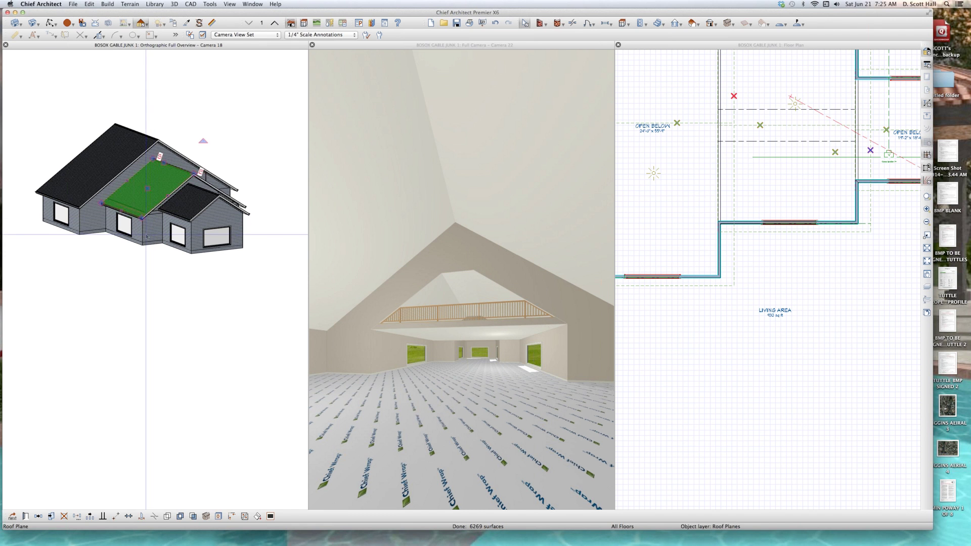
{"action": "left_click", "coordinate": [171, 195]}
{"action": "scroll", "coordinate": [193, 194], "scroll_direction": "up", "scroll_amount": 5}
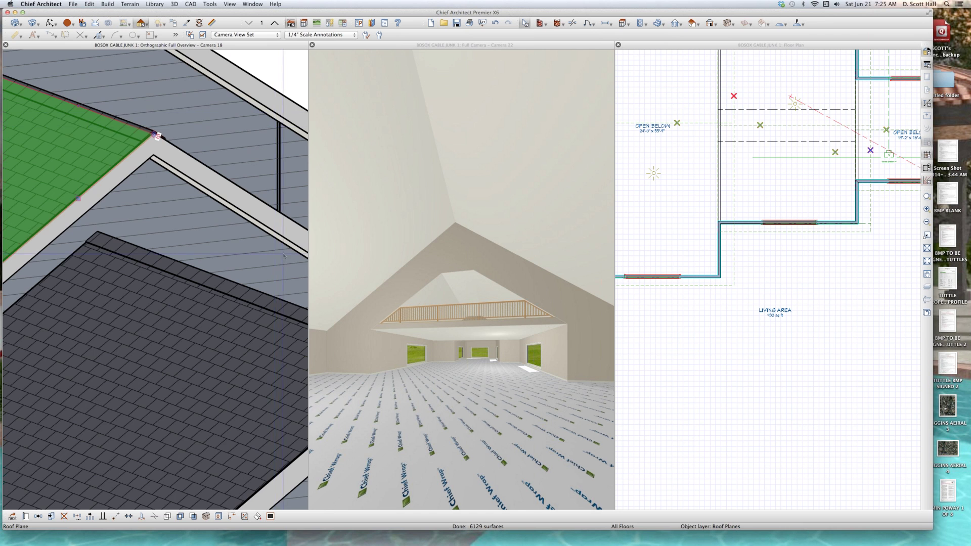
{"action": "scroll", "coordinate": [271, 239], "scroll_direction": "down", "scroll_amount": 5}
{"action": "key", "text": "Escape"}
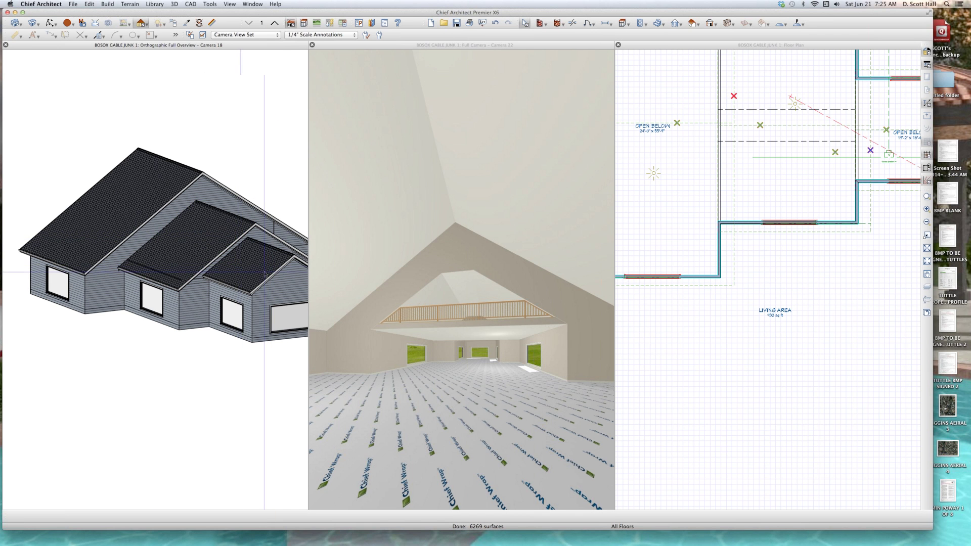
{"action": "key", "text": "super+w"}
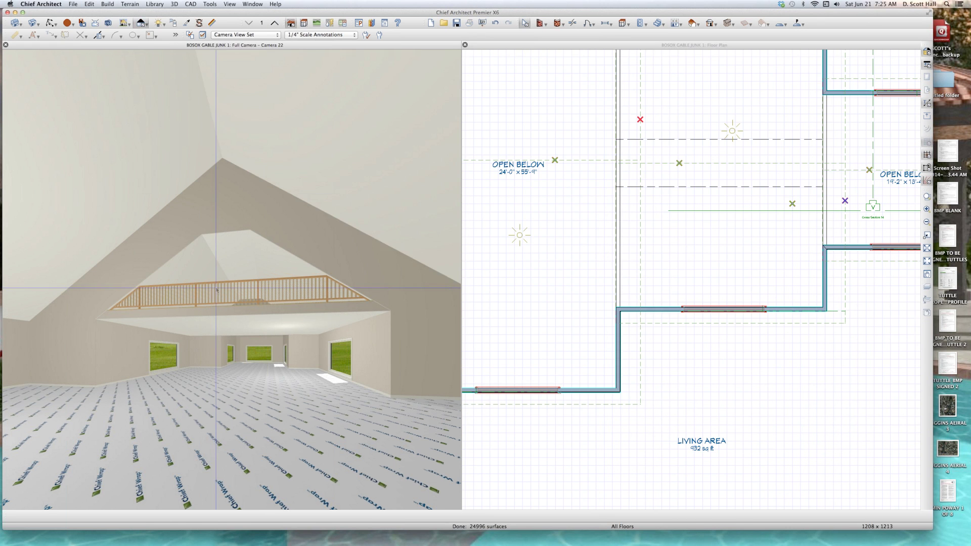
View the floor 2 loft from two full cameras placed in the middle and large rooms, closing each view after inspection.
{"action": "left_click", "coordinate": [450, 273]}
{"action": "left_click", "coordinate": [585, 314]}
{"action": "scroll", "coordinate": [677, 283], "scroll_direction": "down", "scroll_amount": 5}
{"action": "scroll", "coordinate": [682, 268], "scroll_direction": "up", "scroll_amount": 1}
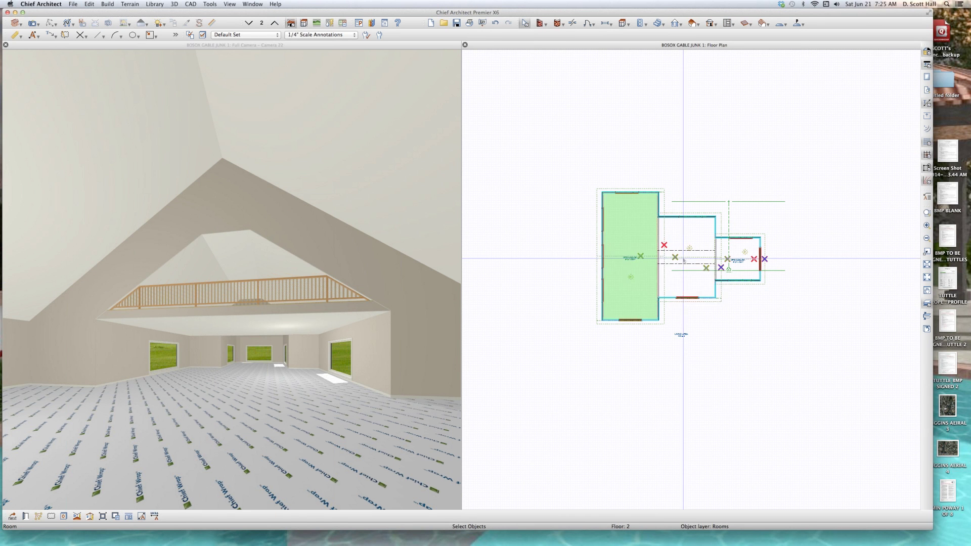
{"action": "left_click", "coordinate": [685, 260]}
{"action": "key", "text": "Escape"}
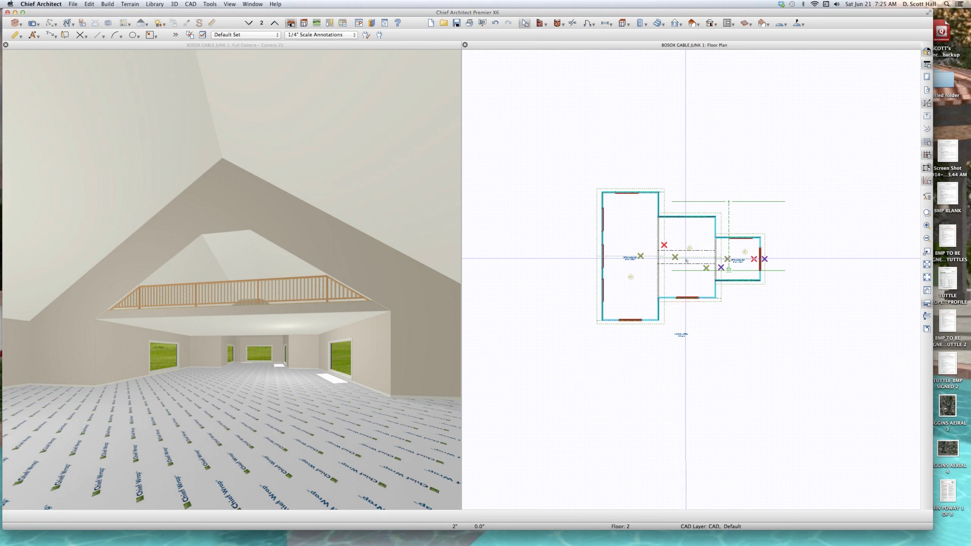
{"action": "left_click_drag", "start_coordinate": [708, 274], "coordinate": [580, 238]}
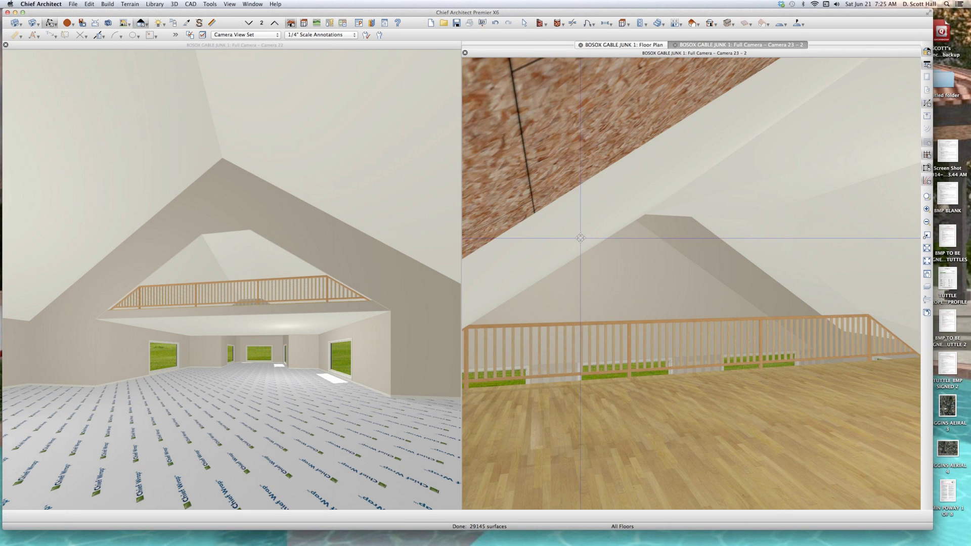
{"action": "key", "text": "super+w"}
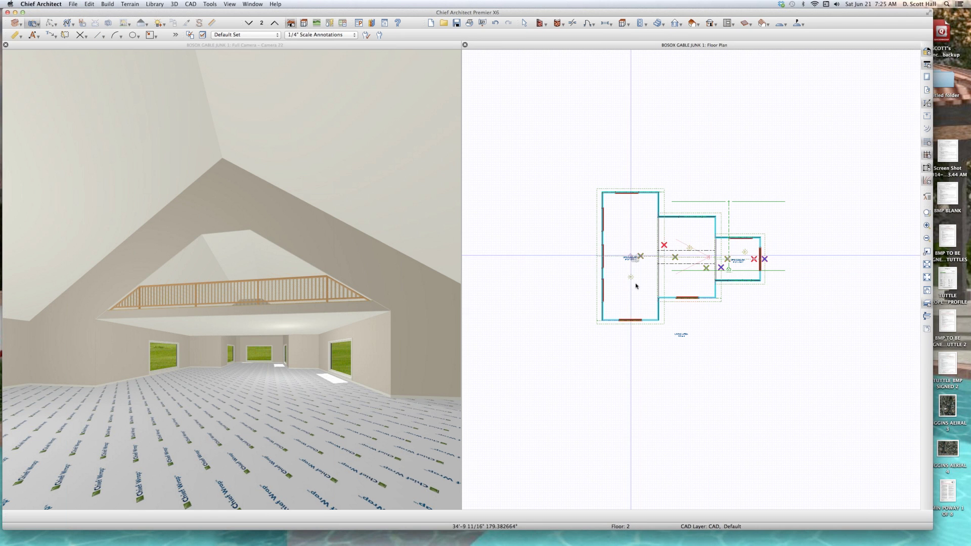
{"action": "left_click_drag", "start_coordinate": [636, 286], "coordinate": [635, 283]}
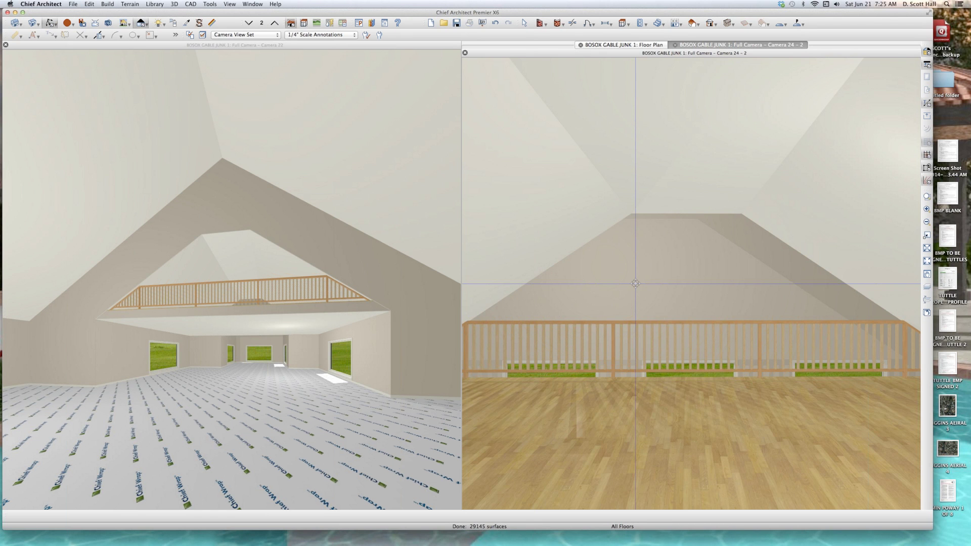
{"action": "key", "text": "super+w"}
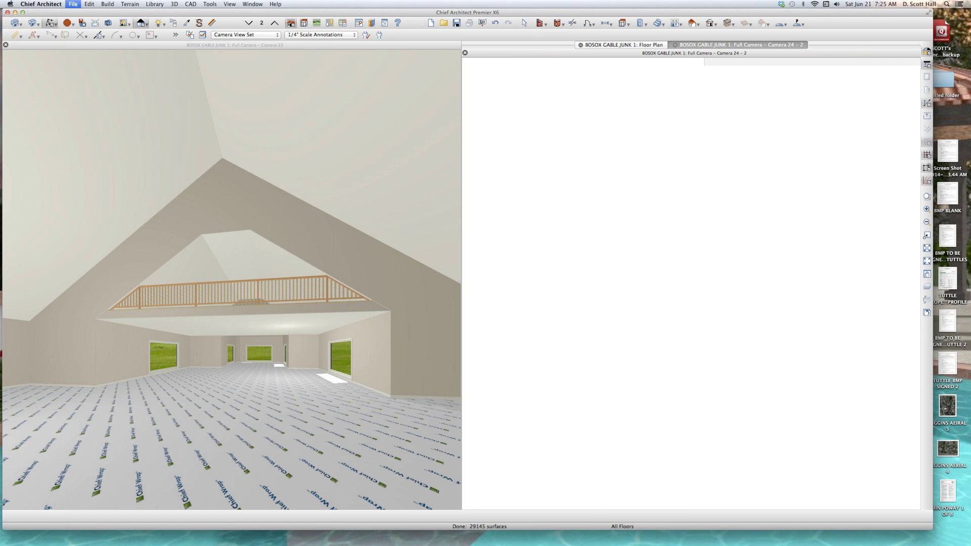
Place a floor 2 full camera facing the smallest room, inspect its roof plane against the peaked gable wall section, and close the view.
{"action": "left_click_drag", "start_coordinate": [664, 256], "coordinate": [751, 268]}
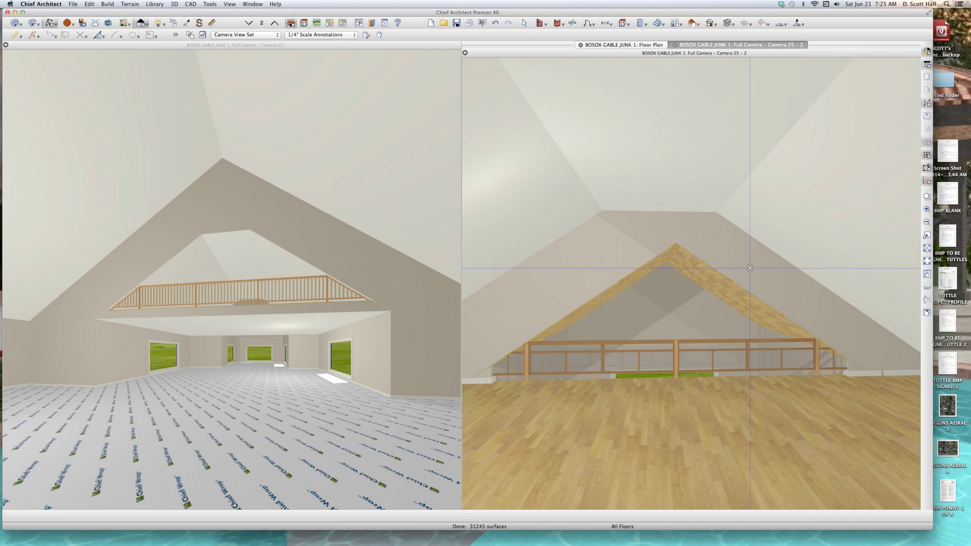
{"action": "scroll", "coordinate": [726, 276], "scroll_direction": "up", "scroll_amount": 3}
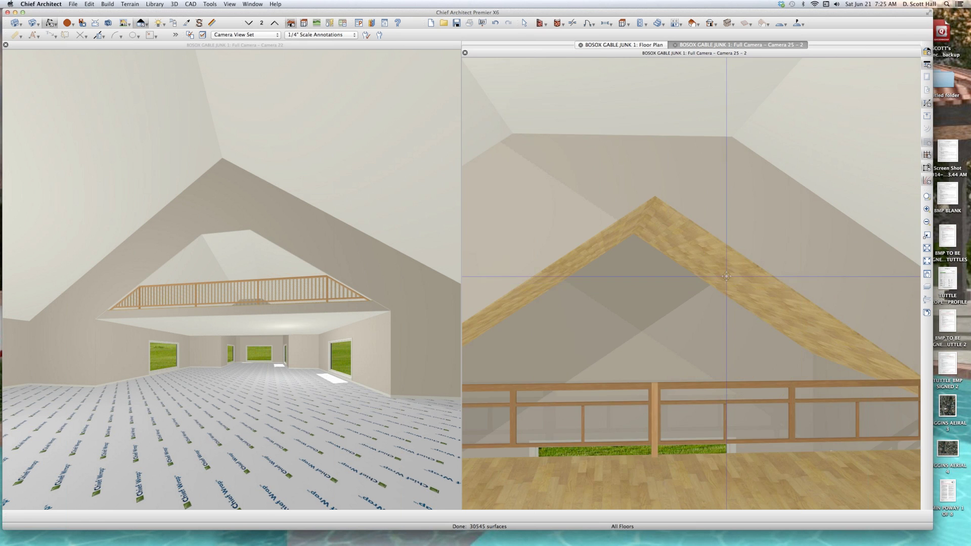
{"action": "scroll", "coordinate": [726, 276], "scroll_direction": "up", "scroll_amount": 2}
{"action": "left_click", "coordinate": [716, 265]}
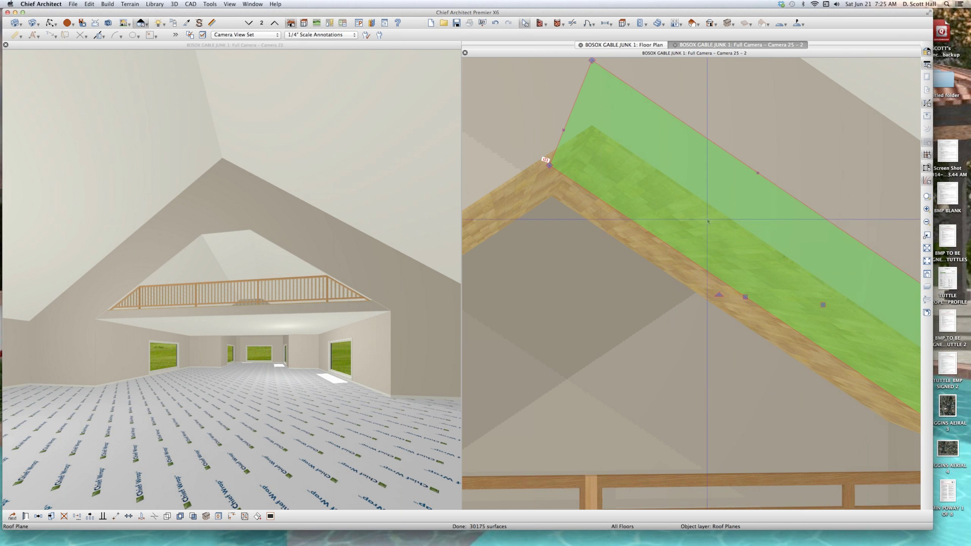
{"action": "scroll", "coordinate": [717, 214], "scroll_direction": "down", "scroll_amount": 5}
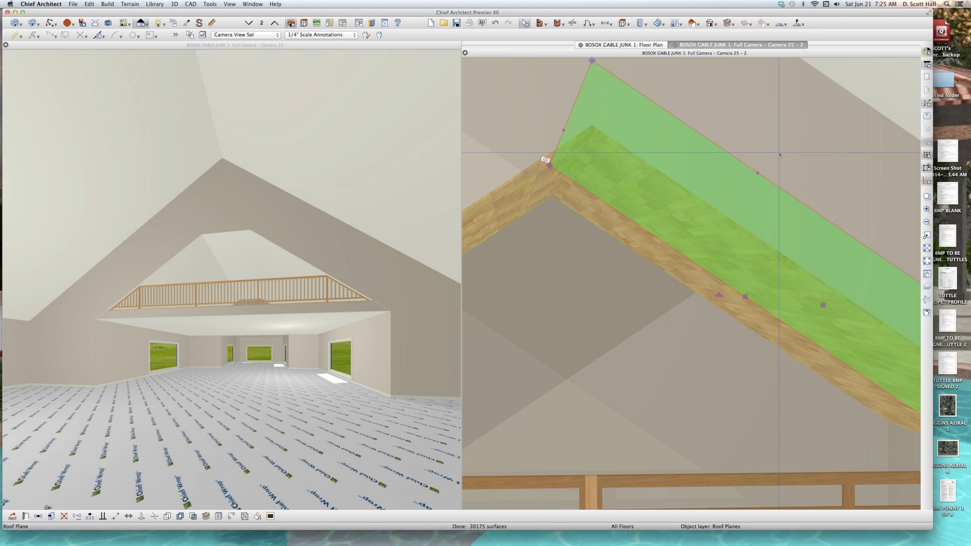
{"action": "left_click", "coordinate": [727, 258]}
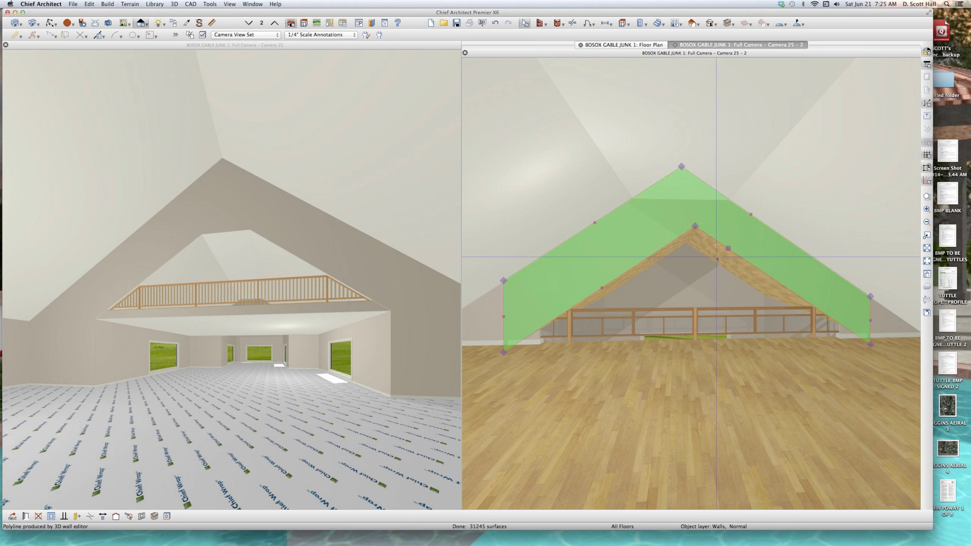
{"action": "left_click", "coordinate": [713, 254]}
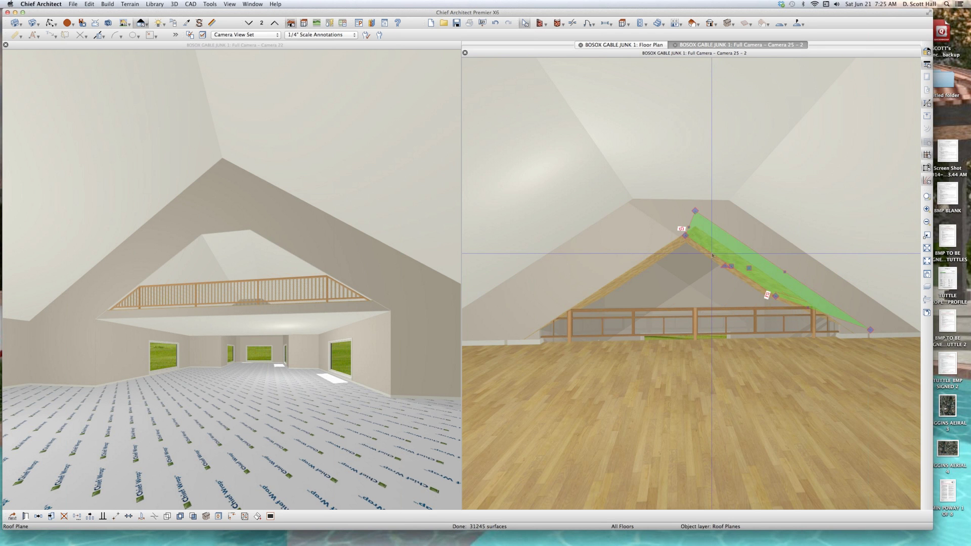
{"action": "left_click", "coordinate": [762, 239]}
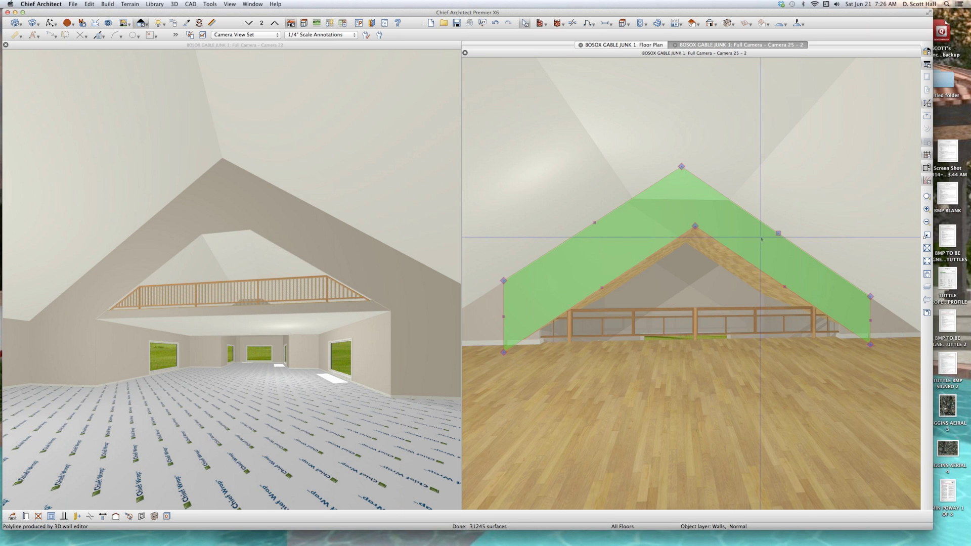
{"action": "key", "text": "super+w"}
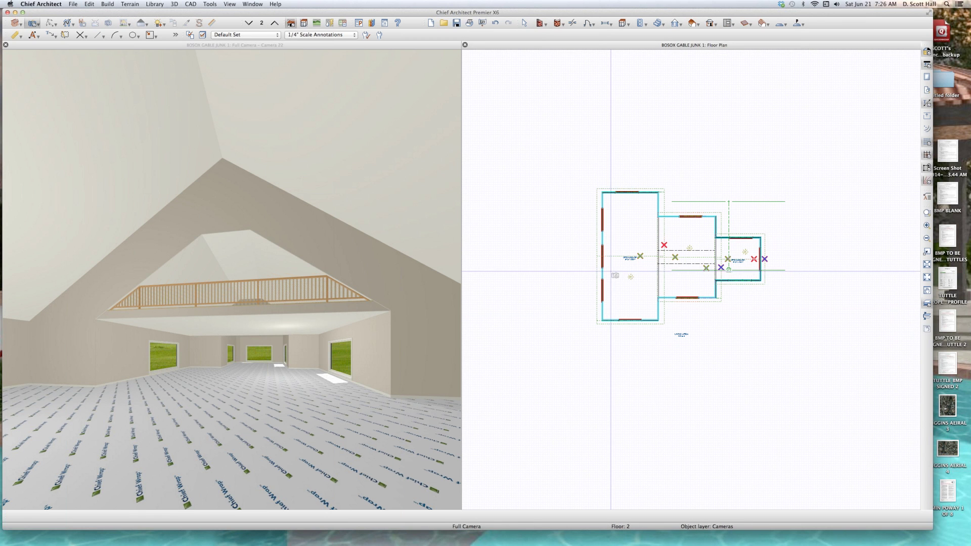
Place a floor 1 full camera in the large room facing the loft and compare both roof planes with the gable wall section.
{"action": "left_click", "coordinate": [248, 23]}
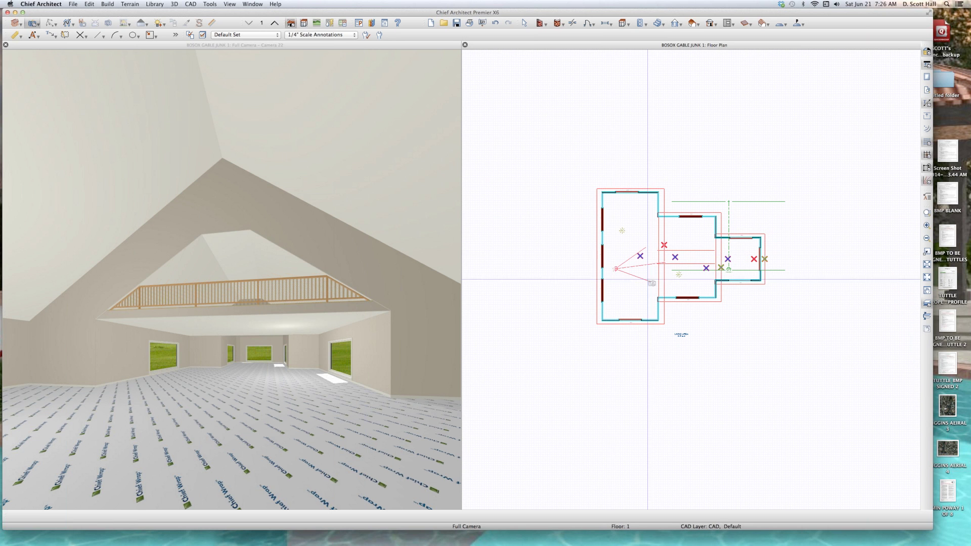
{"action": "left_click_drag", "start_coordinate": [609, 256], "coordinate": [729, 267]}
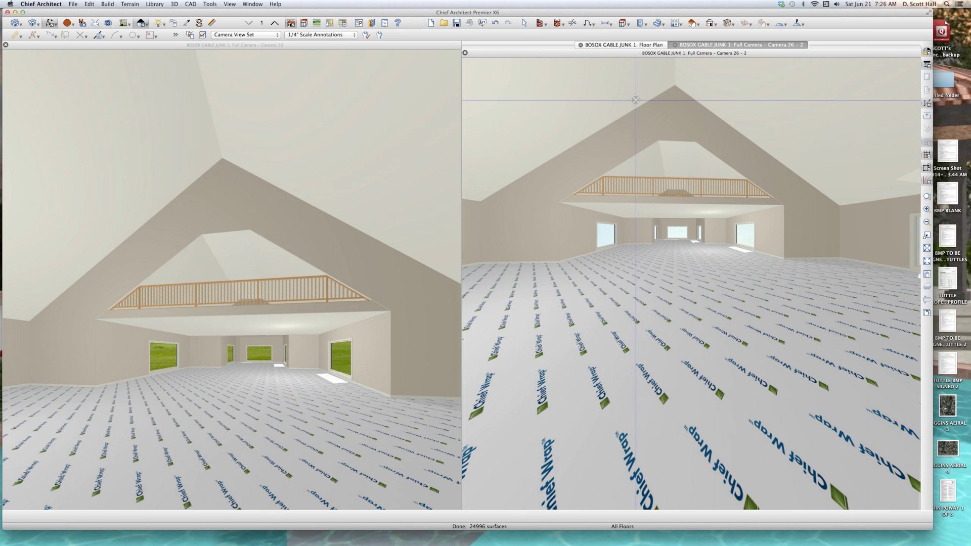
{"action": "left_click", "coordinate": [608, 83]}
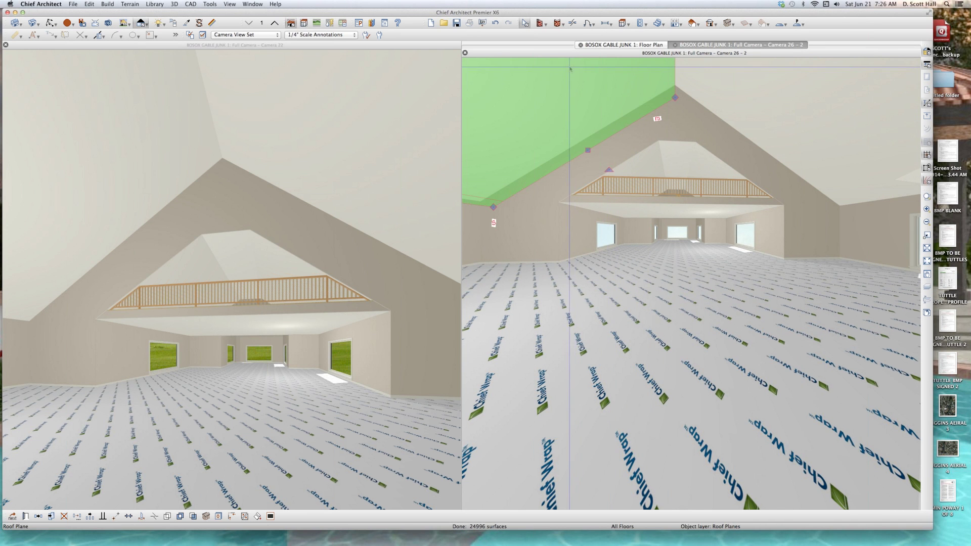
{"action": "scroll", "coordinate": [575, 75], "scroll_direction": "up", "scroll_amount": 3}
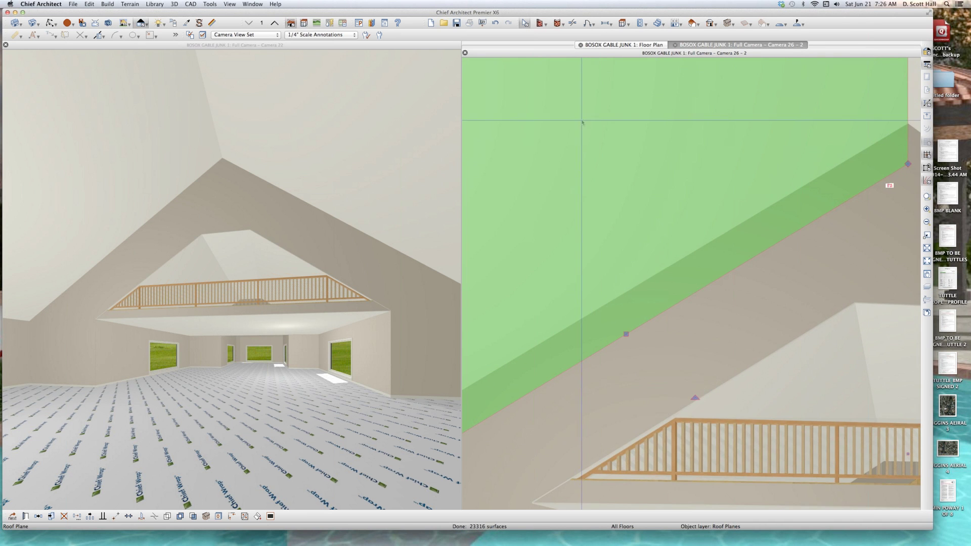
{"action": "scroll", "coordinate": [750, 313], "scroll_direction": "up", "scroll_amount": 3}
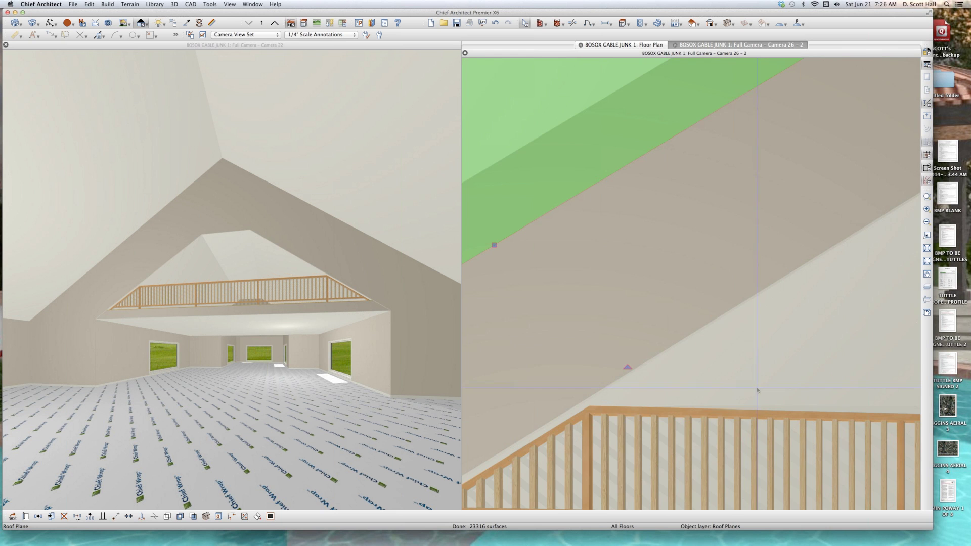
{"action": "left_click", "coordinate": [734, 317]}
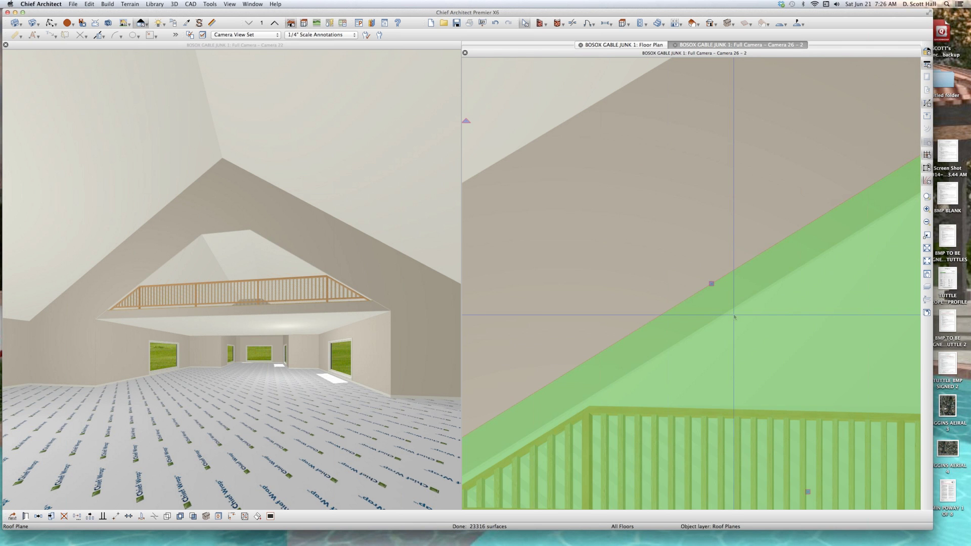
{"action": "left_click", "coordinate": [715, 327]}
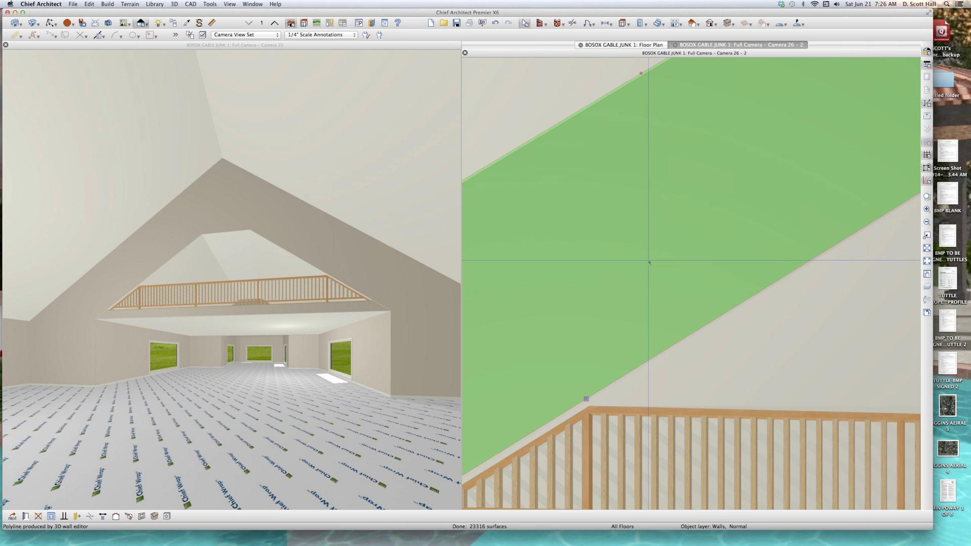
{"action": "scroll", "coordinate": [718, 334], "scroll_direction": "down", "scroll_amount": 5}
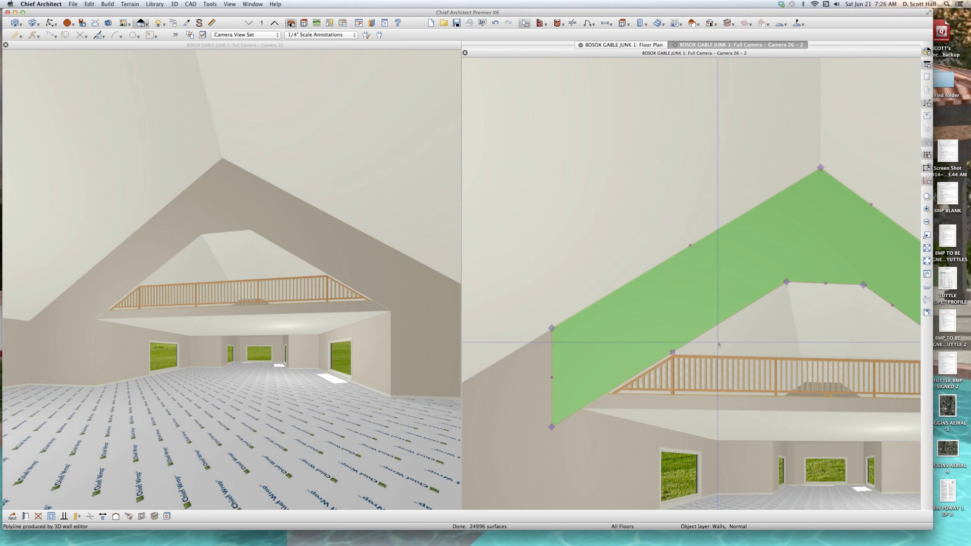
Sample Birch (honey) from the loft railing and apply it to the large room's sloped drywall ceiling, leaving the gable wall unpainted.
{"action": "key", "text": "Escape"}
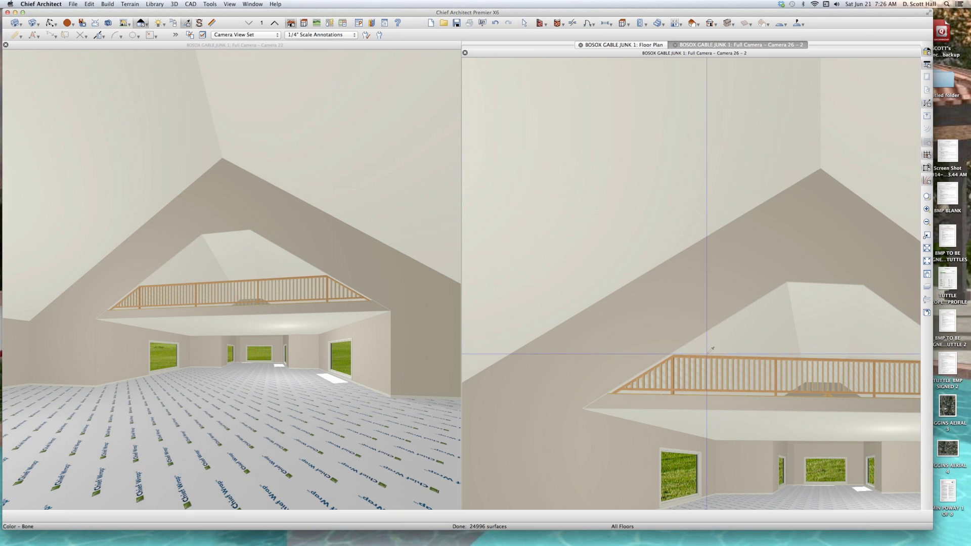
{"action": "key", "text": "space"}
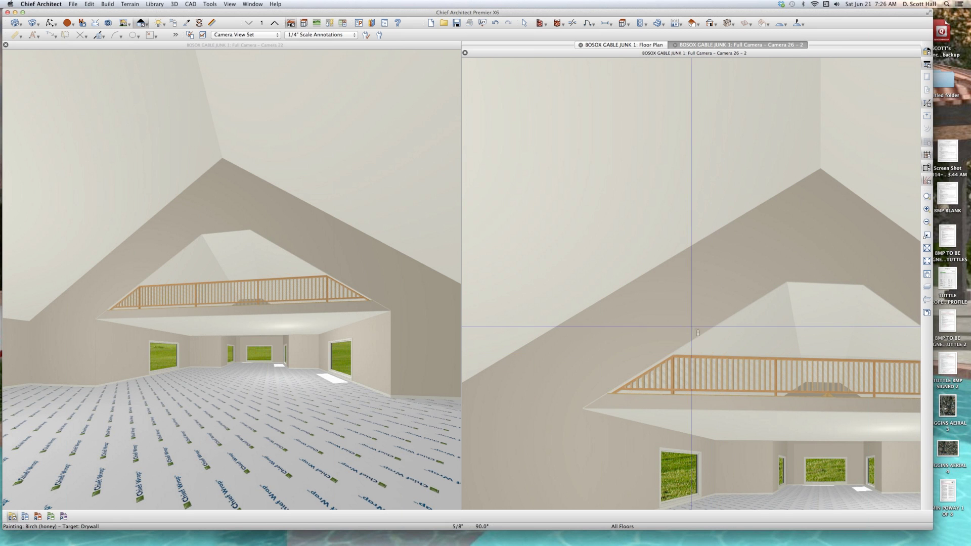
{"action": "left_click", "coordinate": [632, 238]}
{"action": "scroll", "coordinate": [633, 238], "scroll_direction": "down", "scroll_amount": 5}
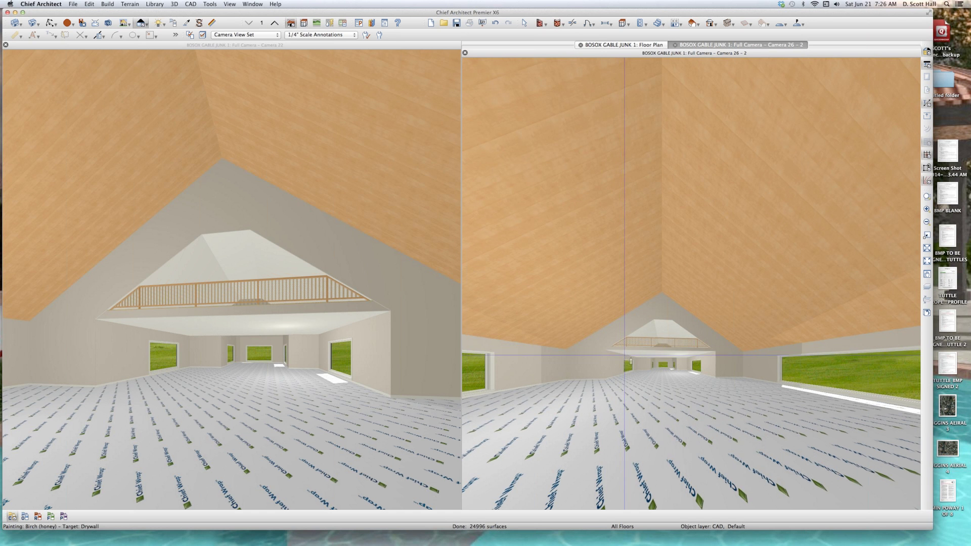
{"action": "scroll", "coordinate": [667, 294], "scroll_direction": "up", "scroll_amount": 5}
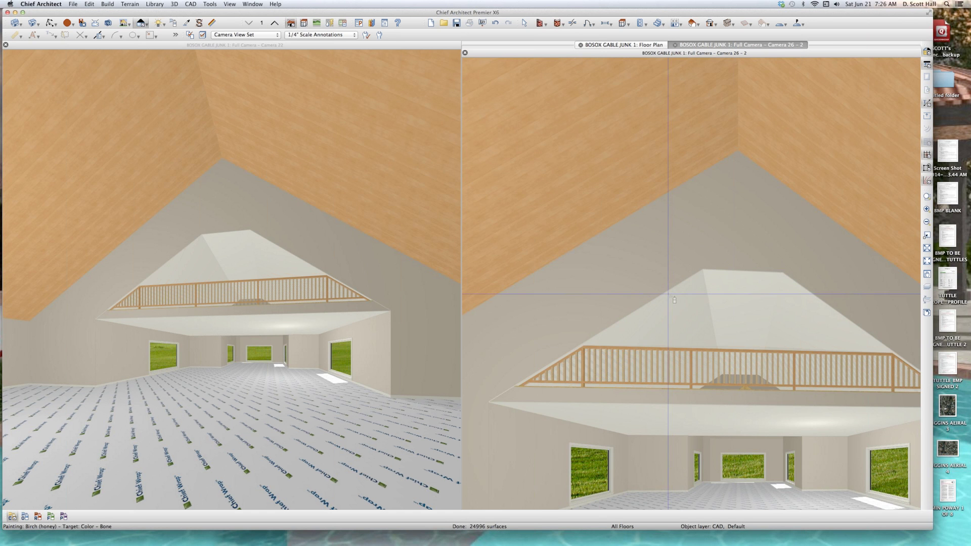
{"action": "scroll", "coordinate": [674, 300], "scroll_direction": "up", "scroll_amount": 5}
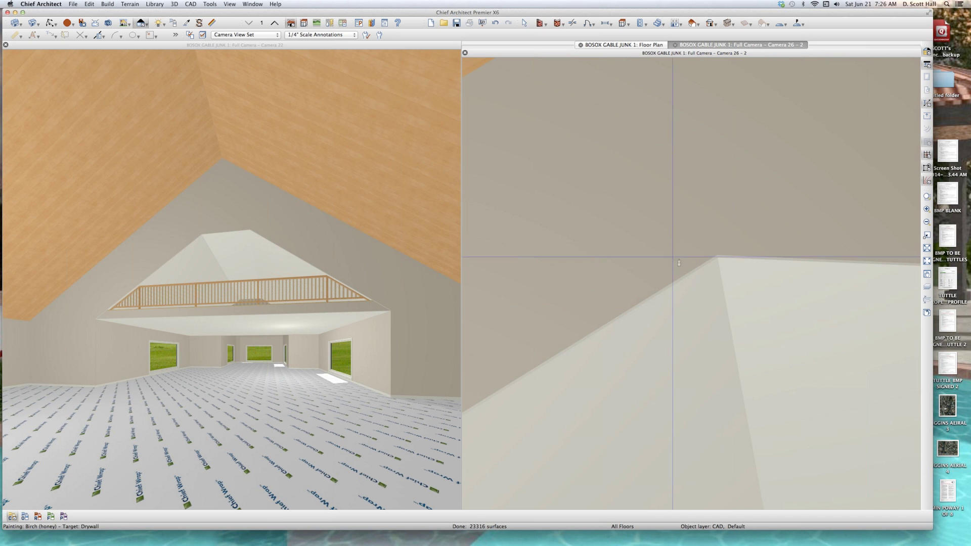
{"action": "scroll", "coordinate": [687, 298], "scroll_direction": "down", "scroll_amount": 10}
{"action": "key", "text": "space"}
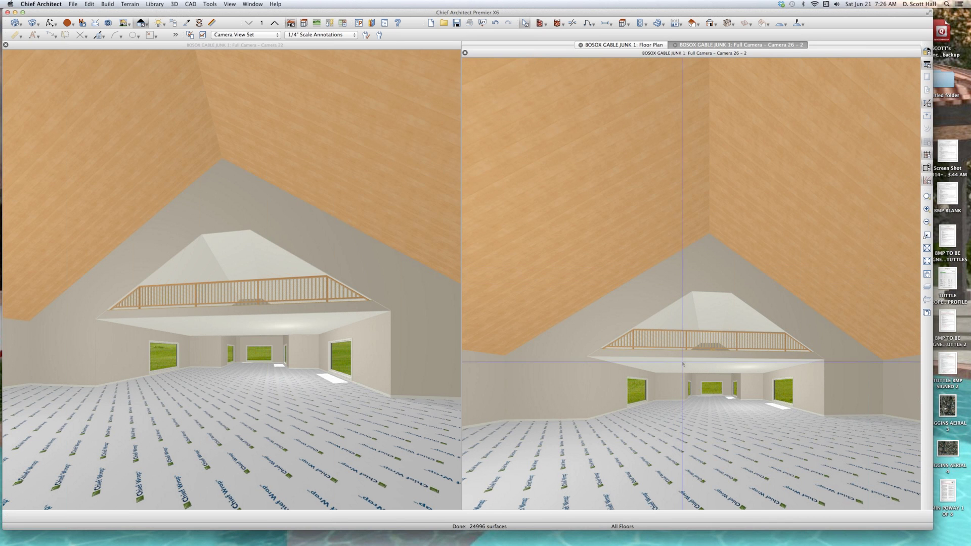
{"action": "scroll", "coordinate": [687, 381], "scroll_direction": "up", "scroll_amount": 2}
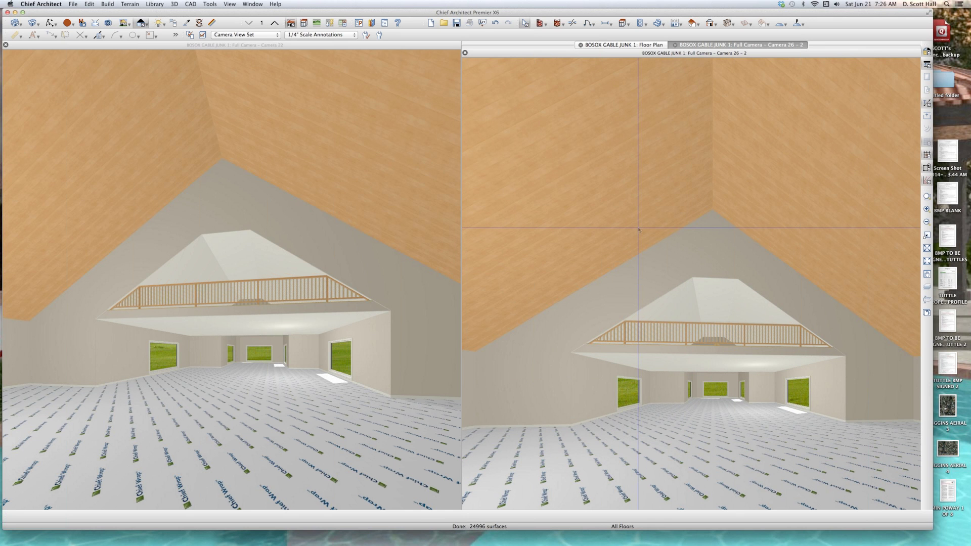
{"action": "key", "text": "m"}
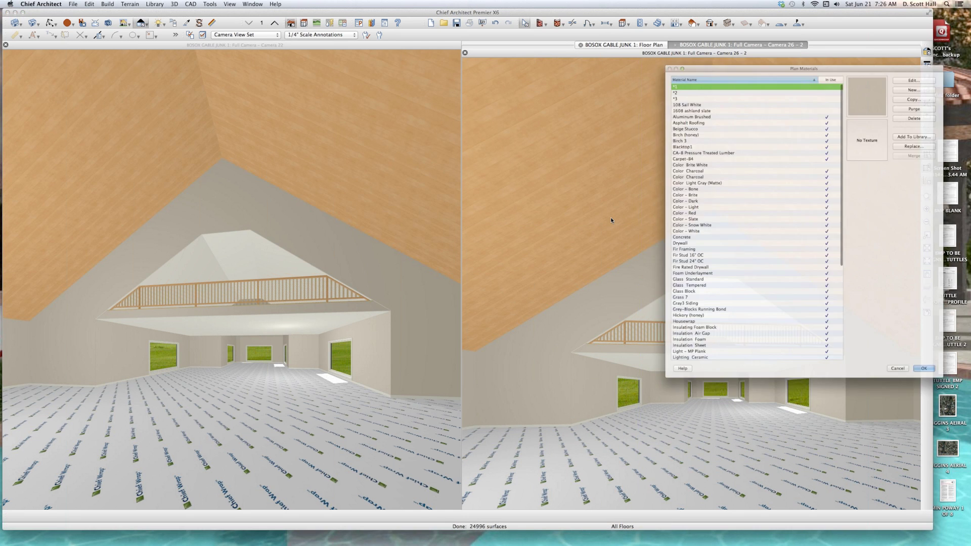
{"action": "key", "text": "f"}
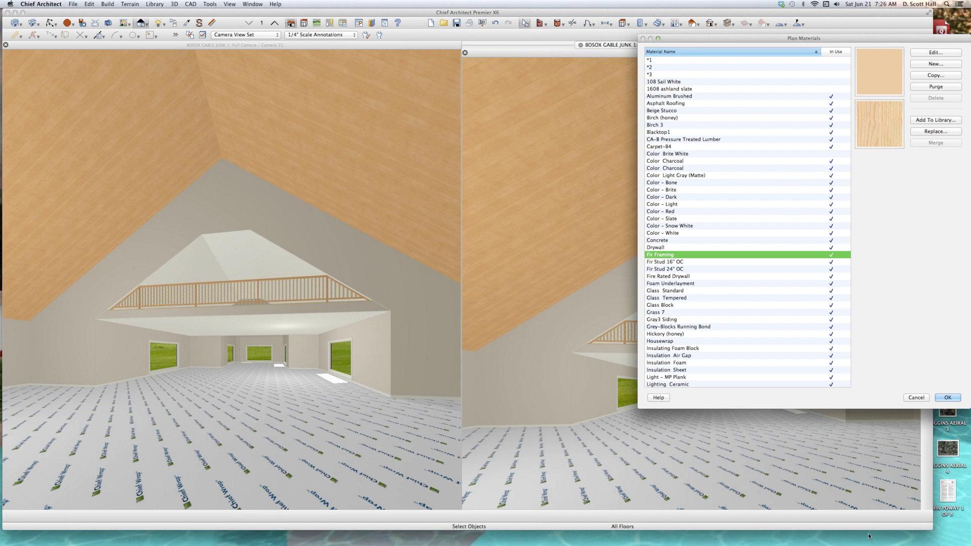
{"action": "left_click", "coordinate": [915, 398]}
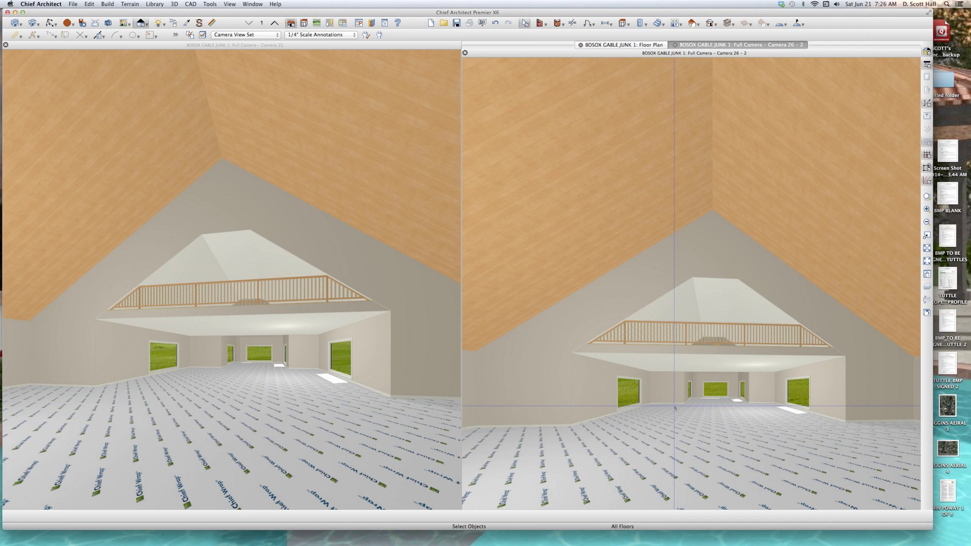
Load the Cherry – MP Plank material from the core catalog's maple wood flooring into the Material Painter.
{"action": "key", "text": "super+l"}
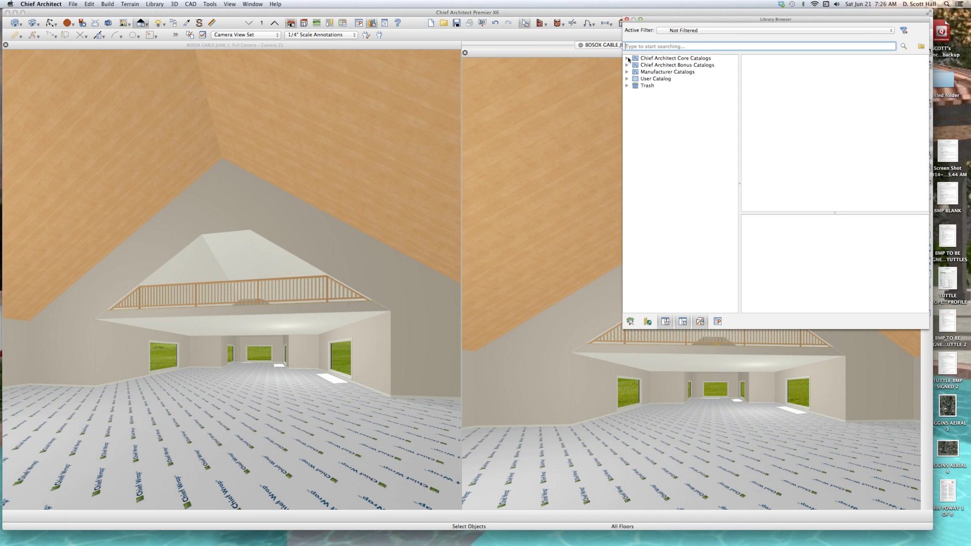
{"action": "left_click", "coordinate": [627, 59]}
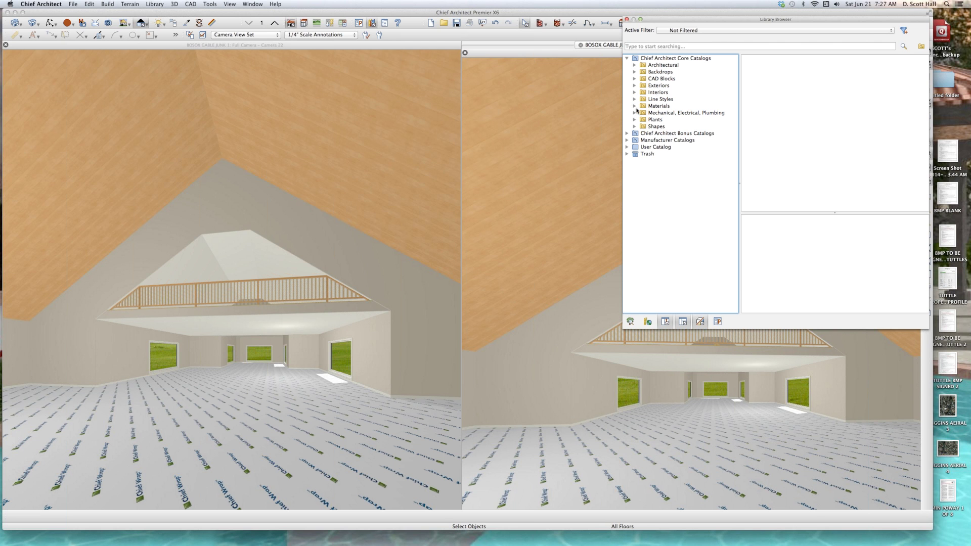
{"action": "left_click", "coordinate": [634, 106]}
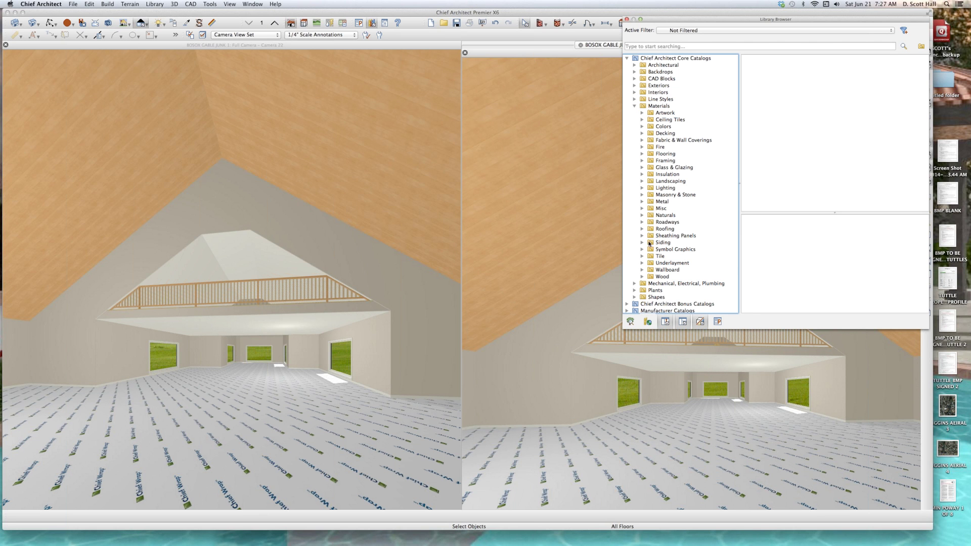
{"action": "left_click", "coordinate": [642, 154]}
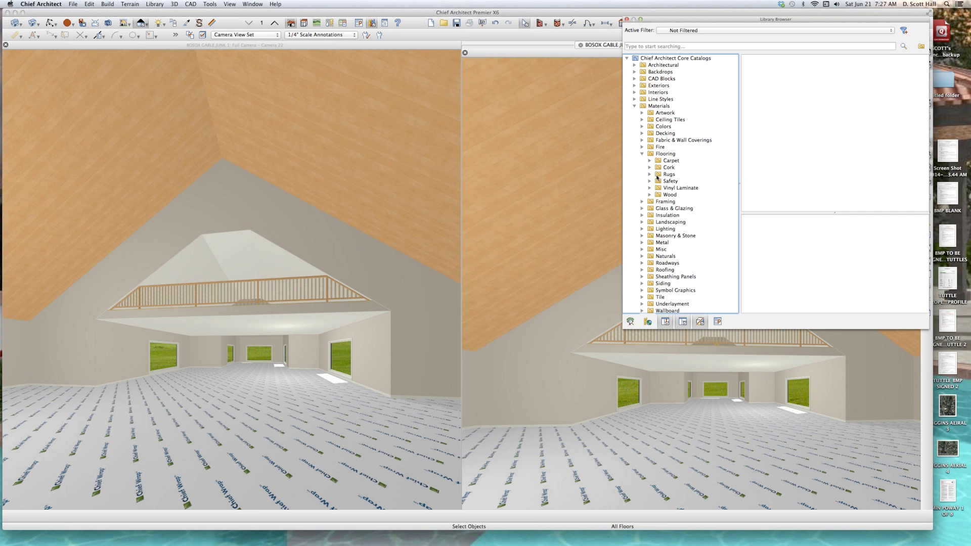
{"action": "left_click", "coordinate": [670, 195]}
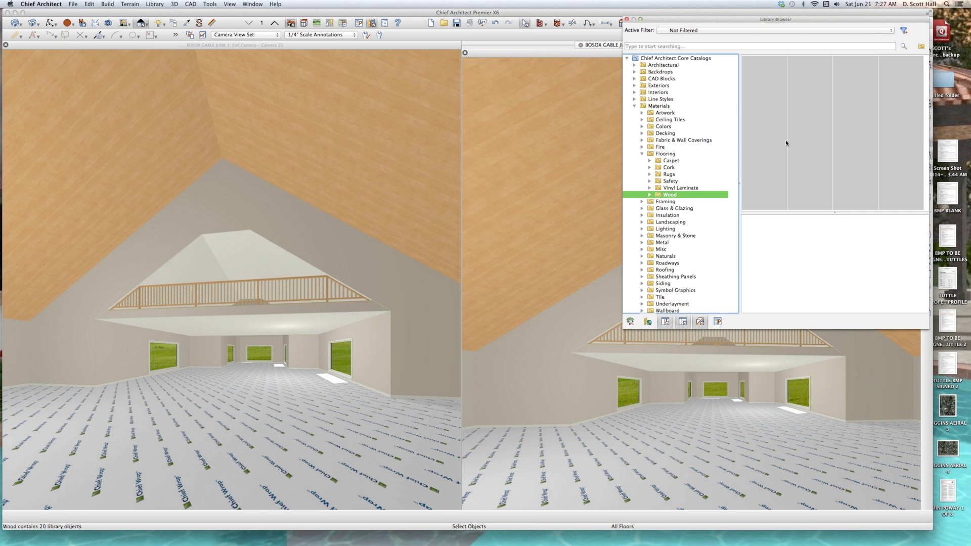
{"action": "double_click", "coordinate": [818, 133]}
{"action": "left_click", "coordinate": [836, 202]}
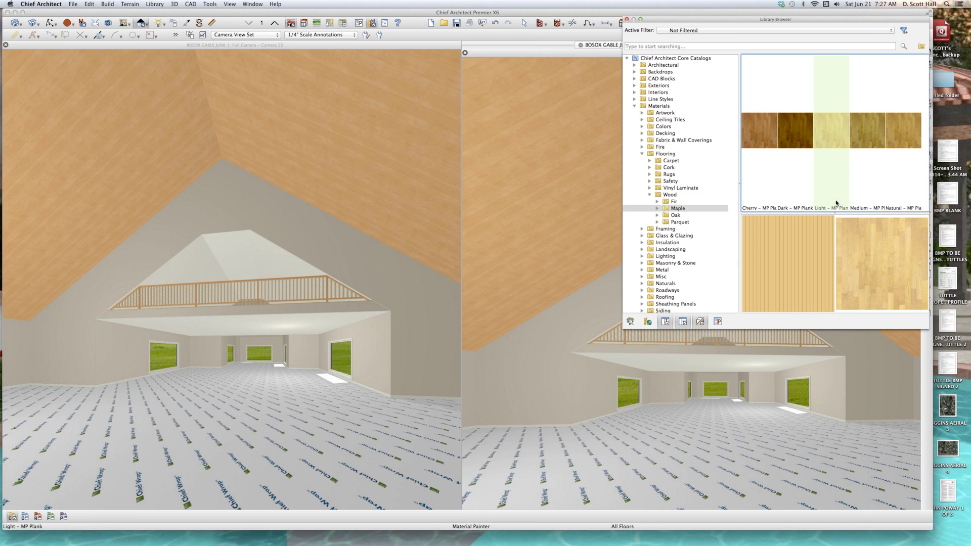
{"action": "left_click", "coordinate": [766, 133]}
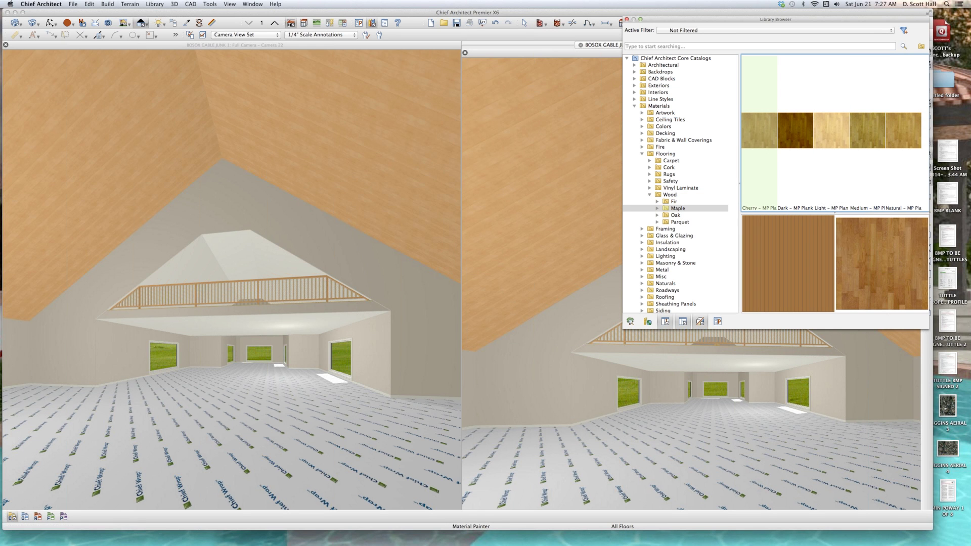
Paint the large room's sloped ceiling planes with the cherry maple plank, close the library and leave the painter.
{"action": "left_click", "coordinate": [540, 271]}
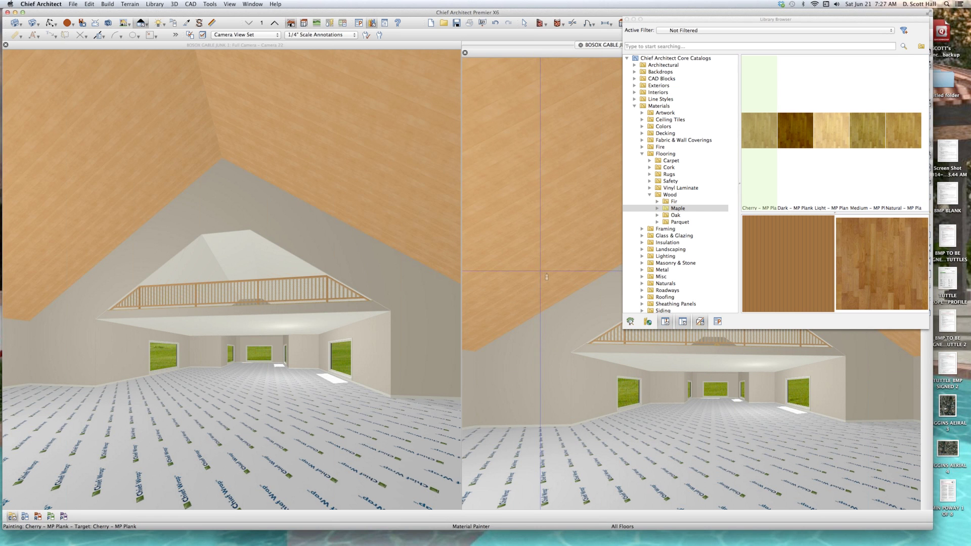
{"action": "left_click", "coordinate": [541, 271]}
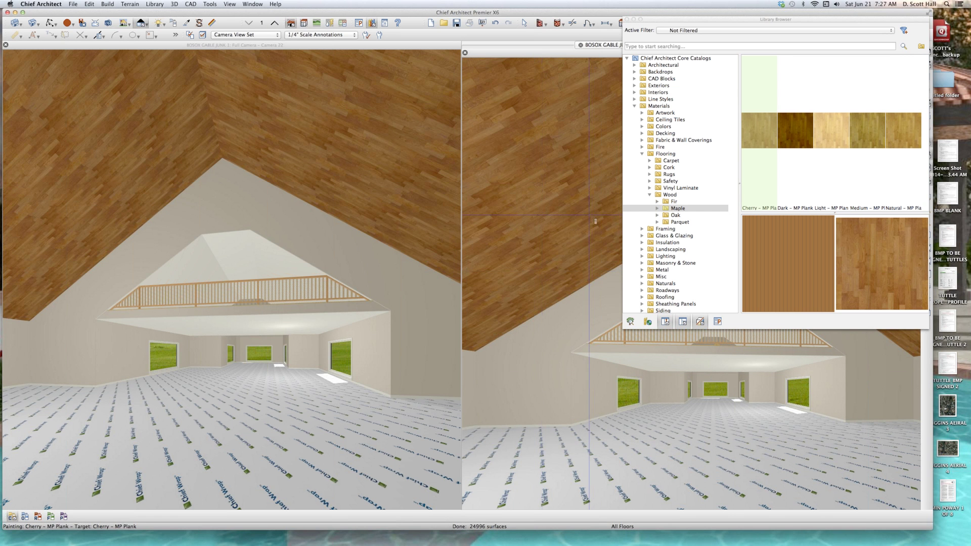
{"action": "left_click", "coordinate": [627, 19]}
{"action": "key", "text": "space"}
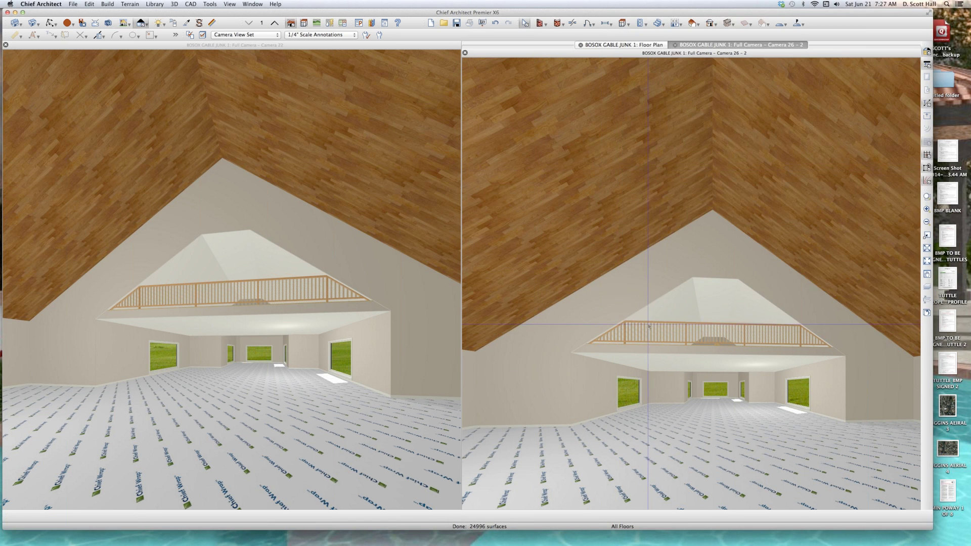
Examine in the large-room camera how the selected roof plane and its ceiling meet the gable wall and the loft opening.
{"action": "scroll", "coordinate": [650, 324], "scroll_direction": "up", "scroll_amount": 5}
{"action": "scroll", "coordinate": [611, 131], "scroll_direction": "down", "scroll_amount": 4}
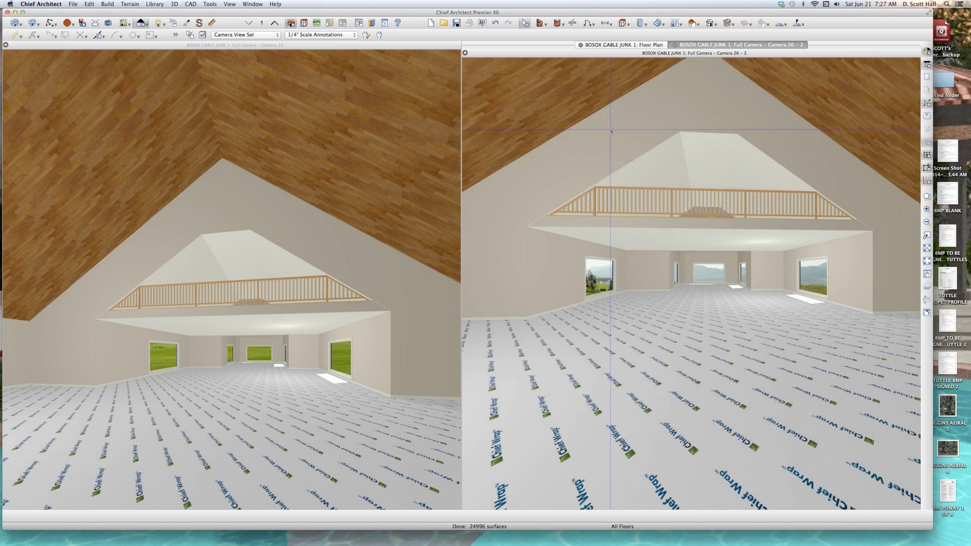
{"action": "scroll", "coordinate": [611, 131], "scroll_direction": "down", "scroll_amount": 3}
{"action": "left_click", "coordinate": [597, 107]}
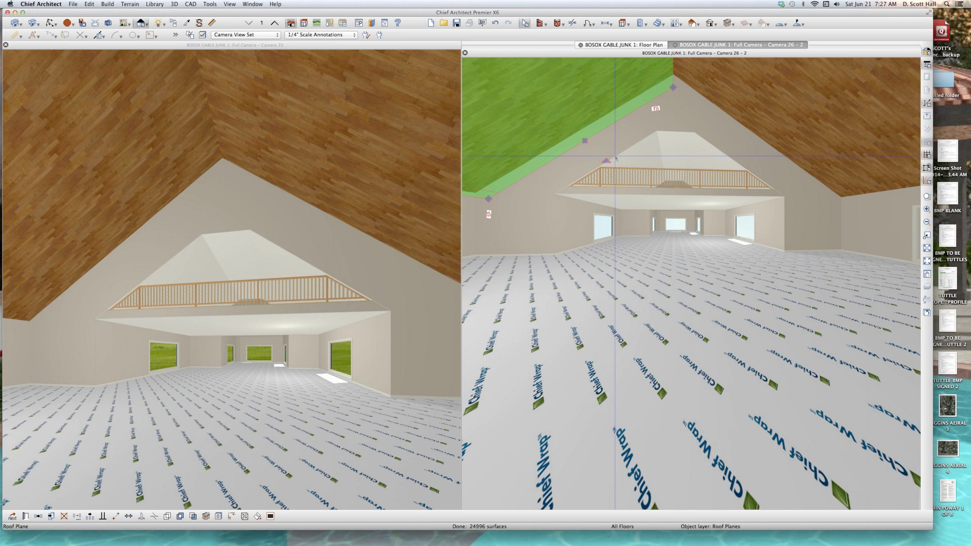
{"action": "scroll", "coordinate": [615, 157], "scroll_direction": "up", "scroll_amount": 4}
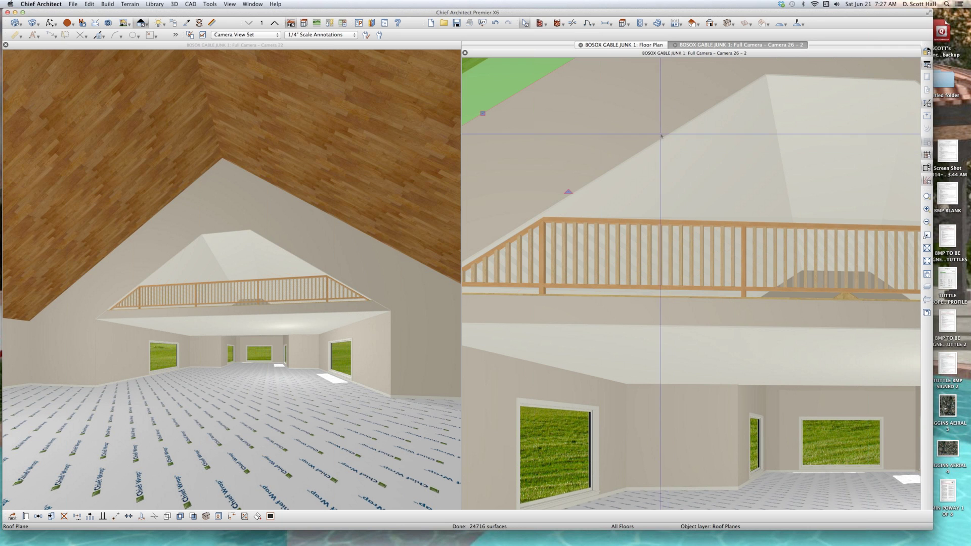
{"action": "scroll", "coordinate": [657, 116], "scroll_direction": "up", "scroll_amount": 3}
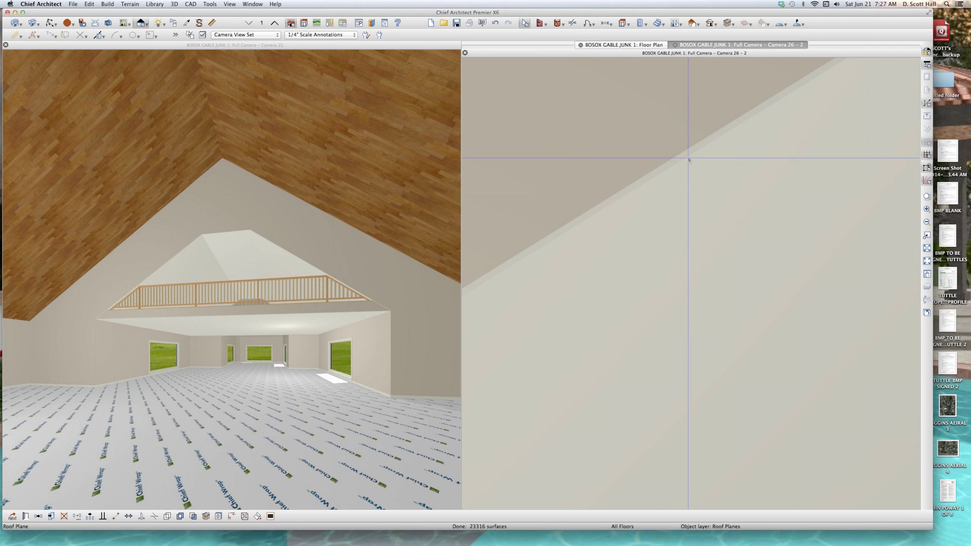
{"action": "scroll", "coordinate": [718, 247], "scroll_direction": "down", "scroll_amount": 3}
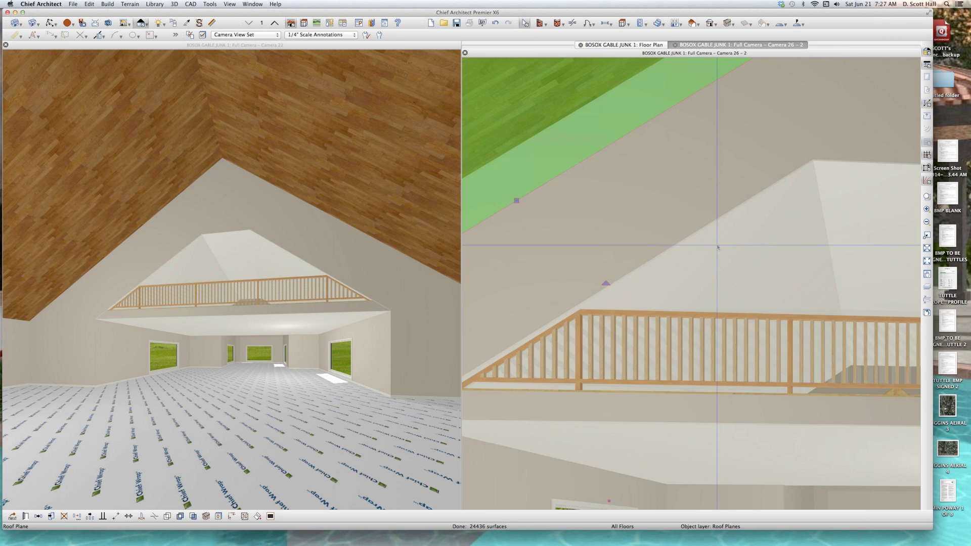
{"action": "scroll", "coordinate": [718, 248], "scroll_direction": "down", "scroll_amount": 3}
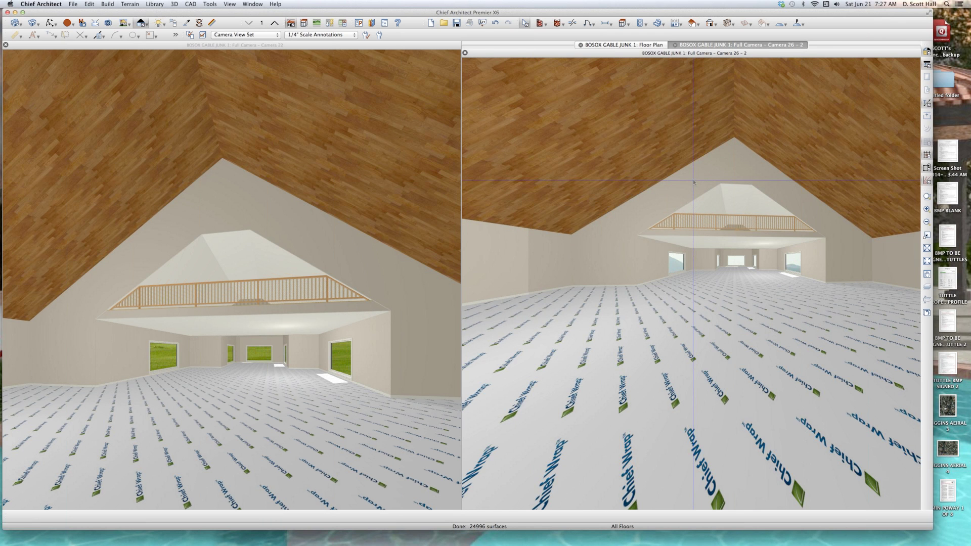